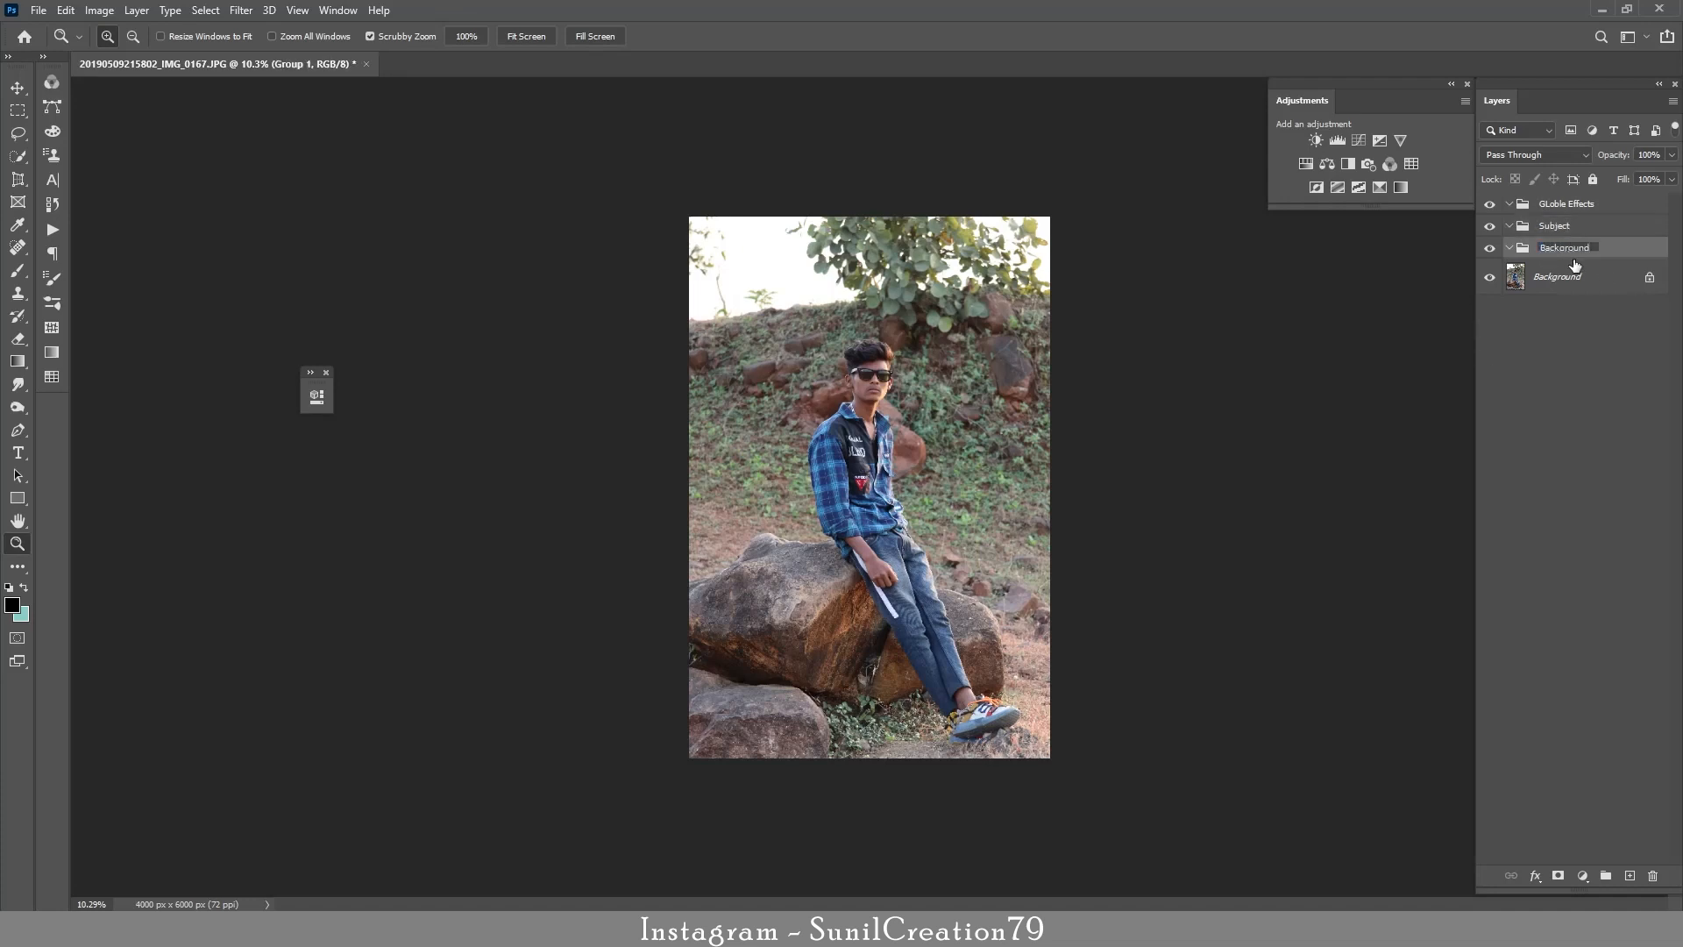
Convert the locked background photo into a regular layer and duplicate it.
key("Return")
left_click(1649, 277)
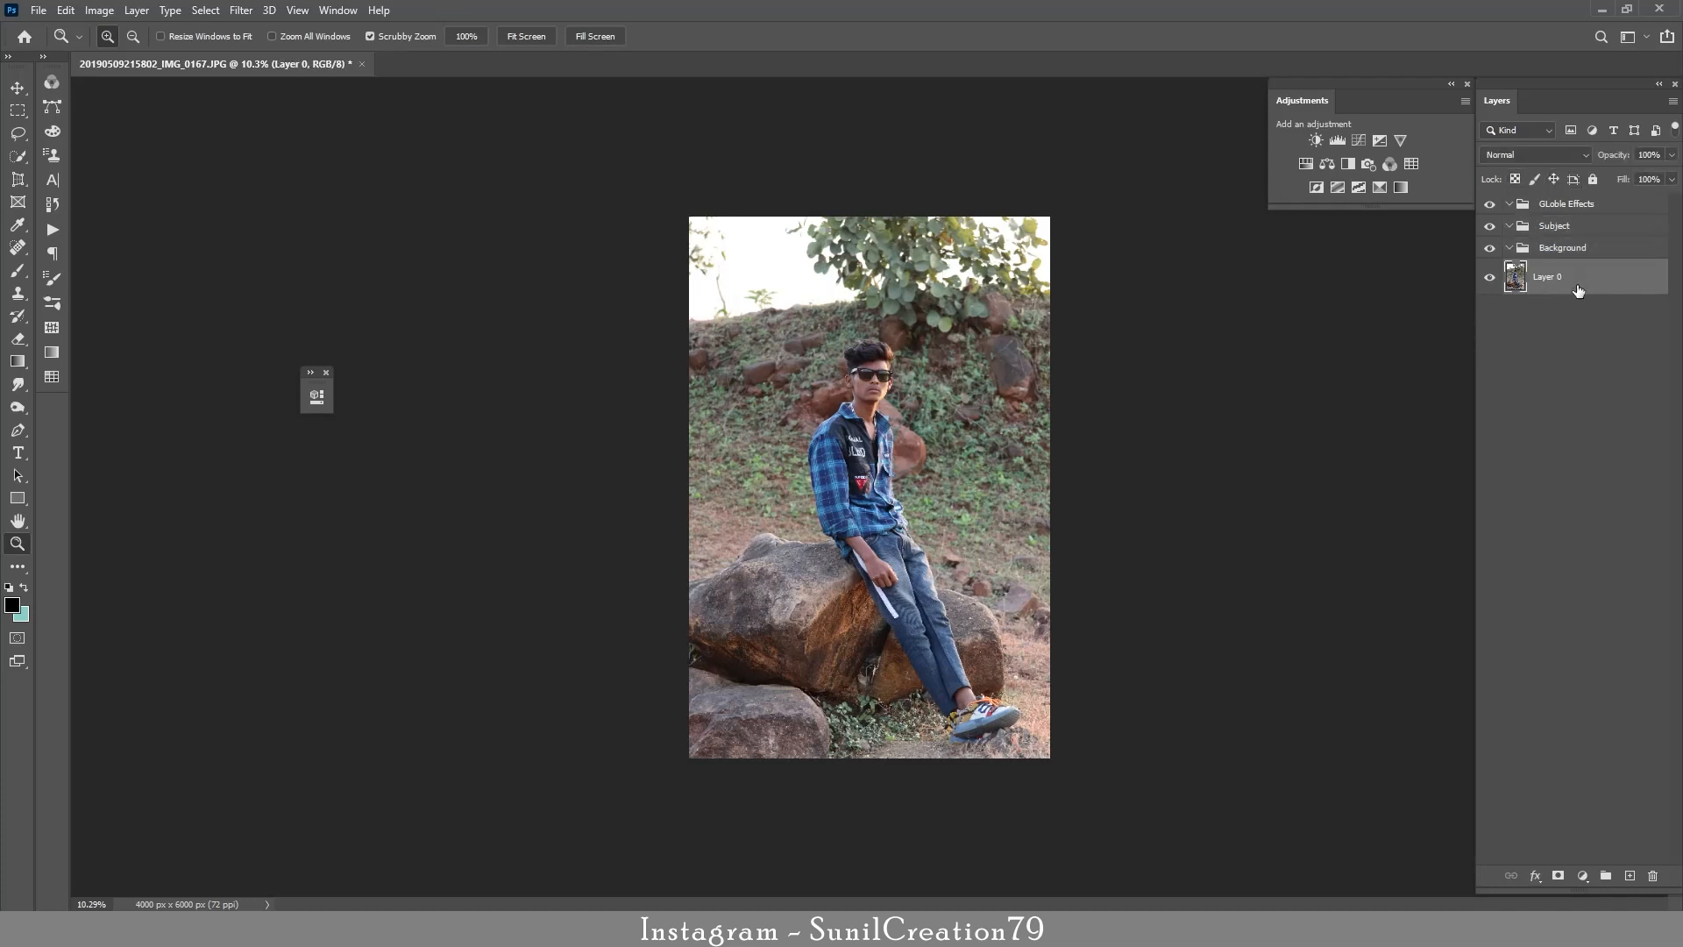
left_click_drag(1578, 289, 1628, 875)
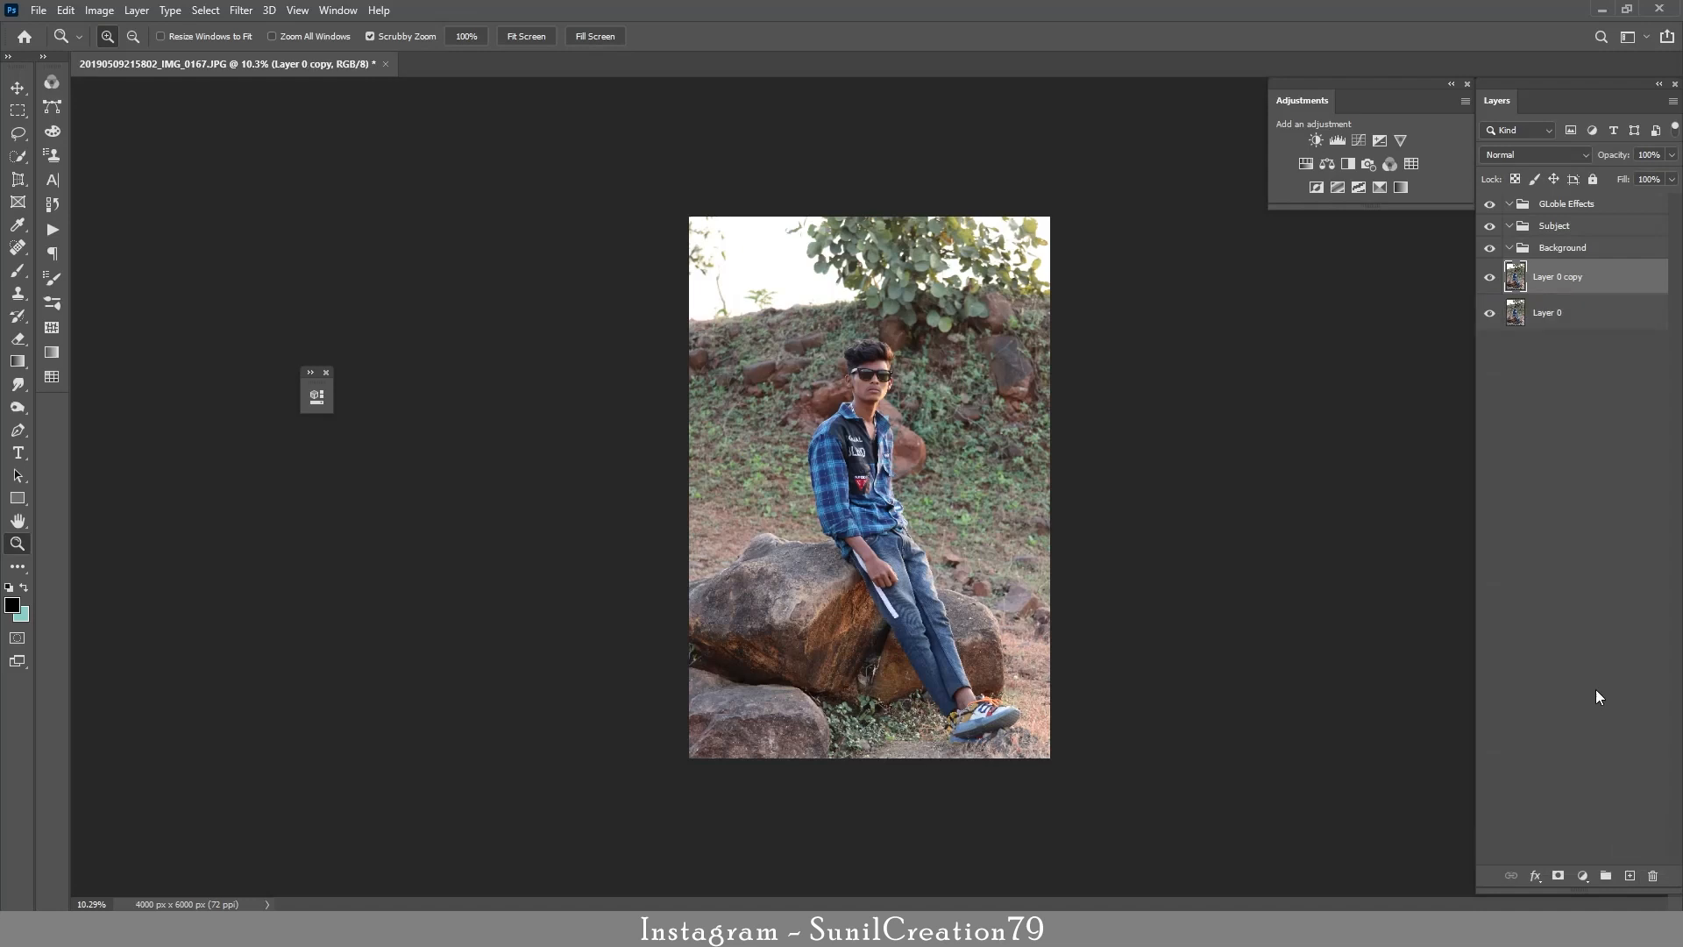
Load the saved selection of the man and use it as a layer mask on Layer 0 copy.
left_click(202, 16)
left_click(237, 386)
left_click(824, 277)
left_click(824, 310)
left_click(976, 240)
left_click(1557, 875)
With Layer 0 active, load Layer 0 copy's mask as a selection and expand the selection.
left_click(1546, 317)
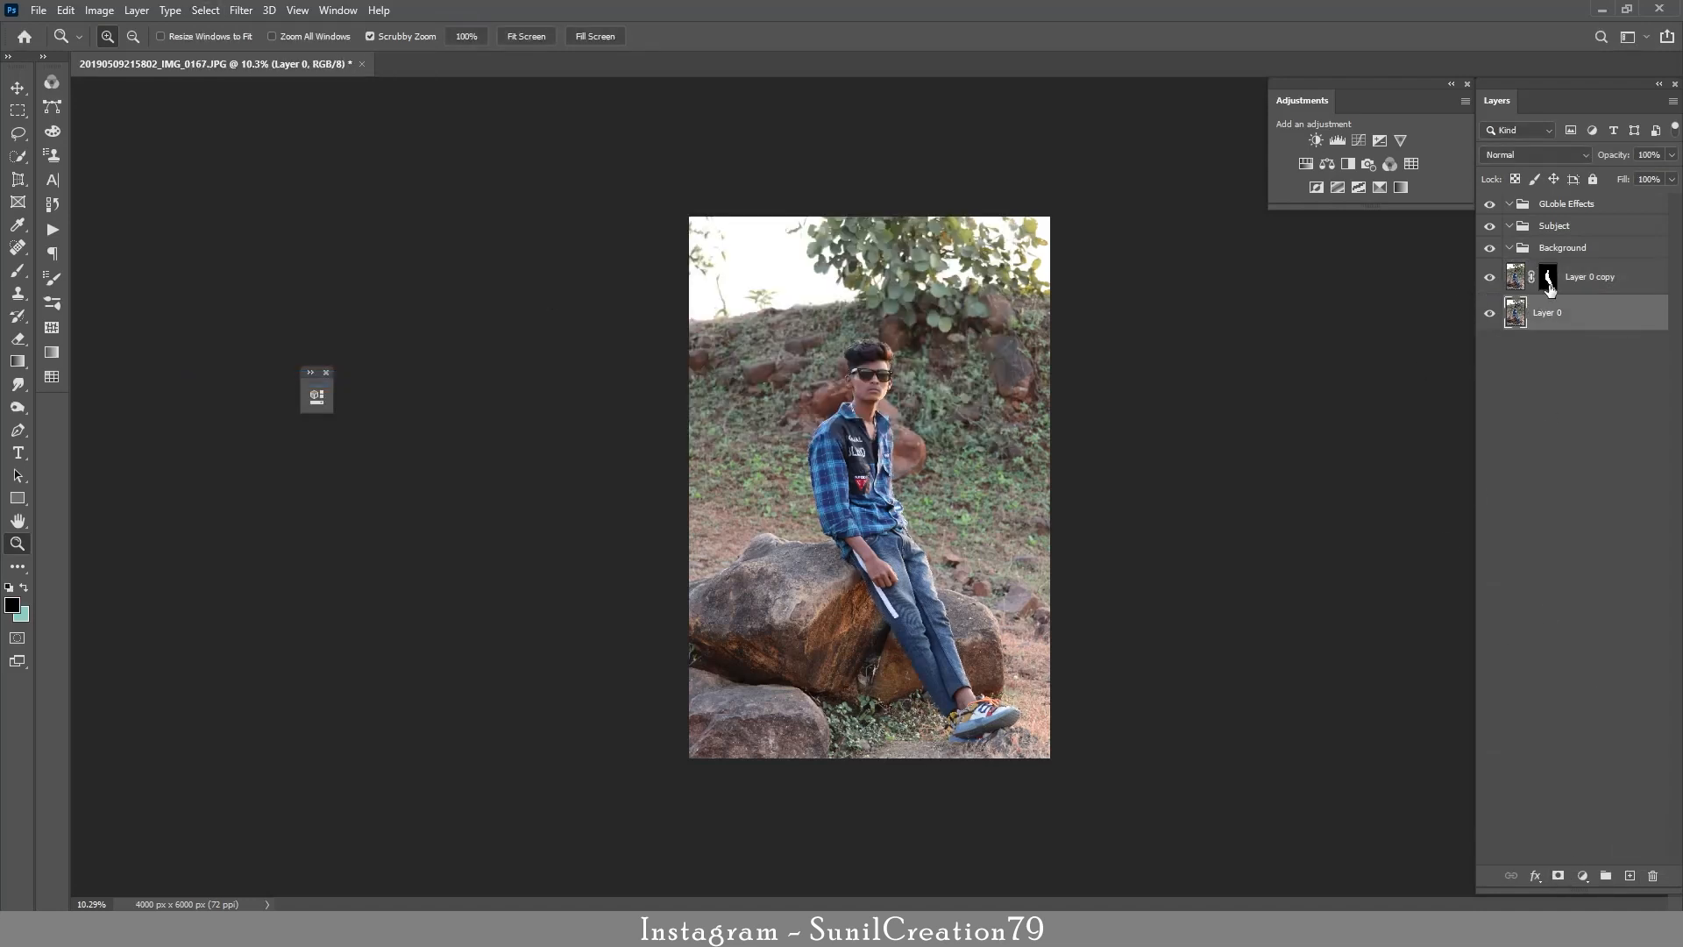
left_click(1548, 279, "ctrl")
left_click(205, 10)
mouse_move(289, 257)
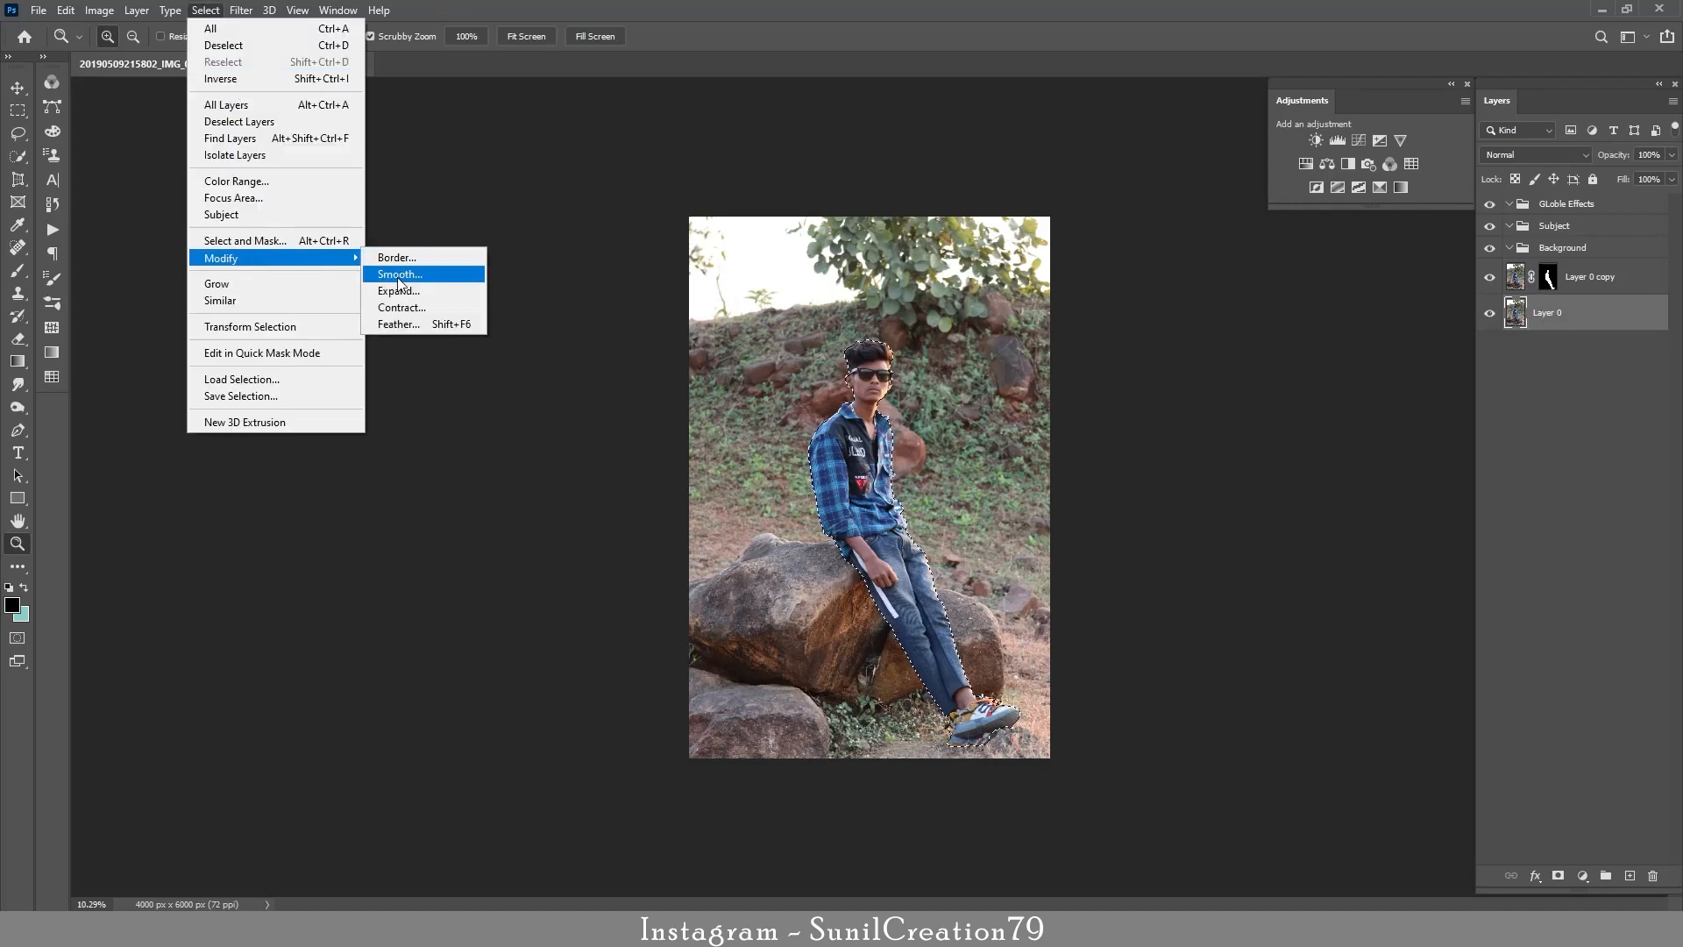
left_click(395, 291)
left_click(925, 290)
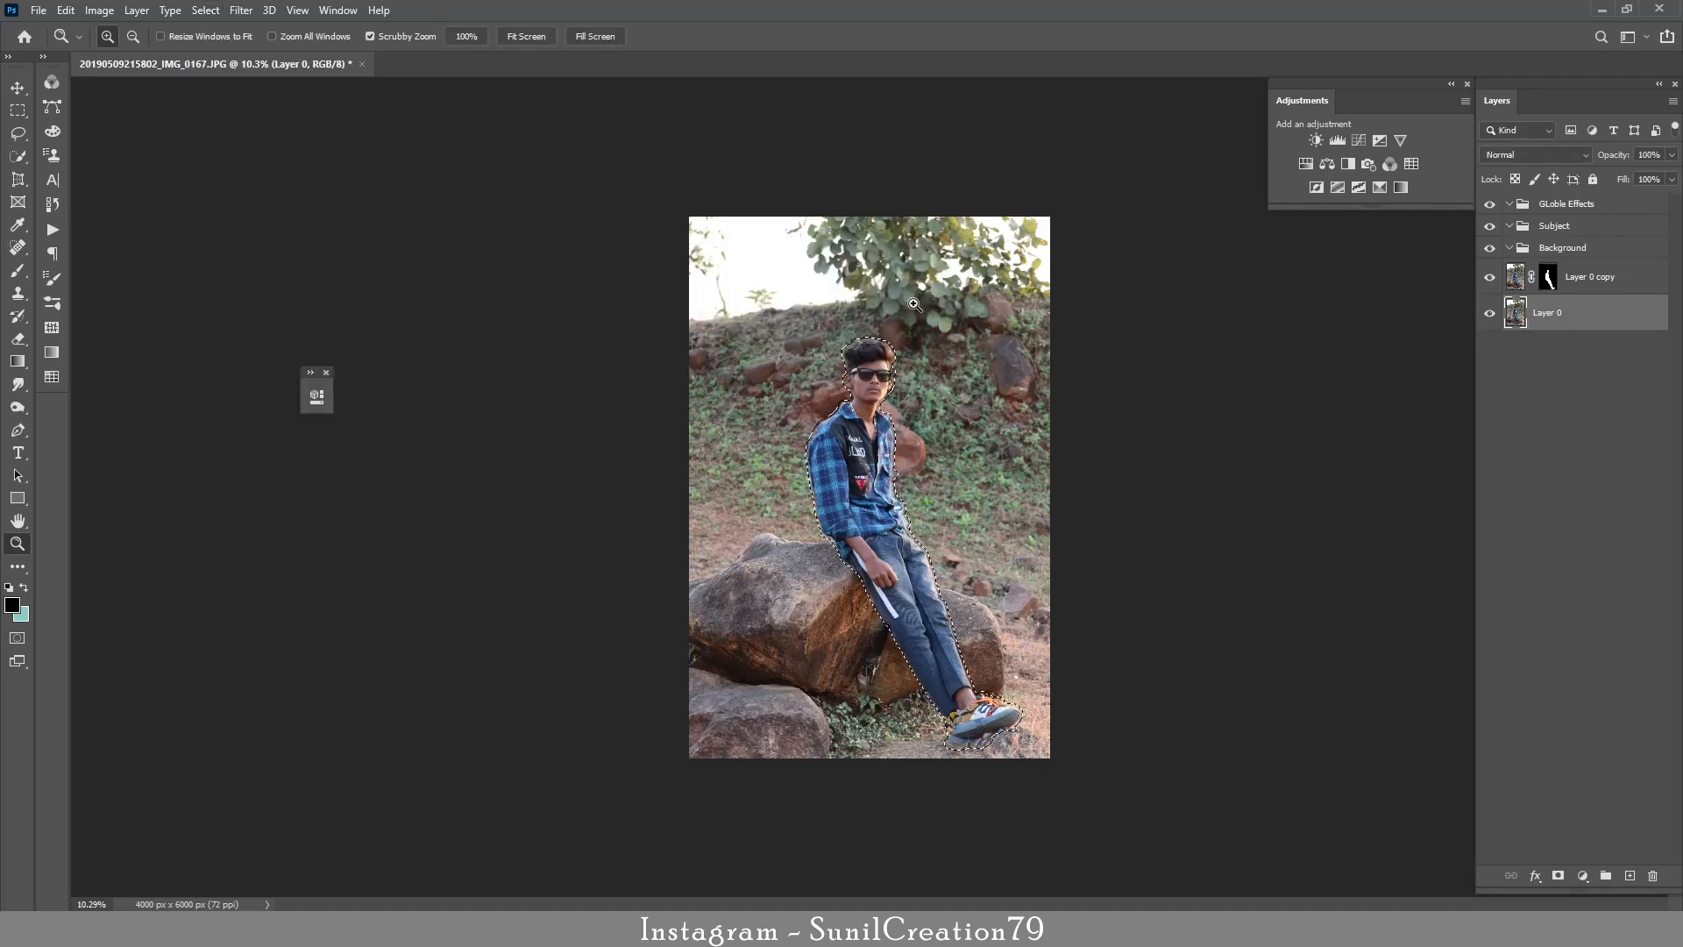
Fill the expanded selection on Layer 0 and check the filled area by temporarily hiding Layer 0 copy.
key("i")
left_click(66, 10)
left_click(88, 282)
left_click(949, 246)
key("z")
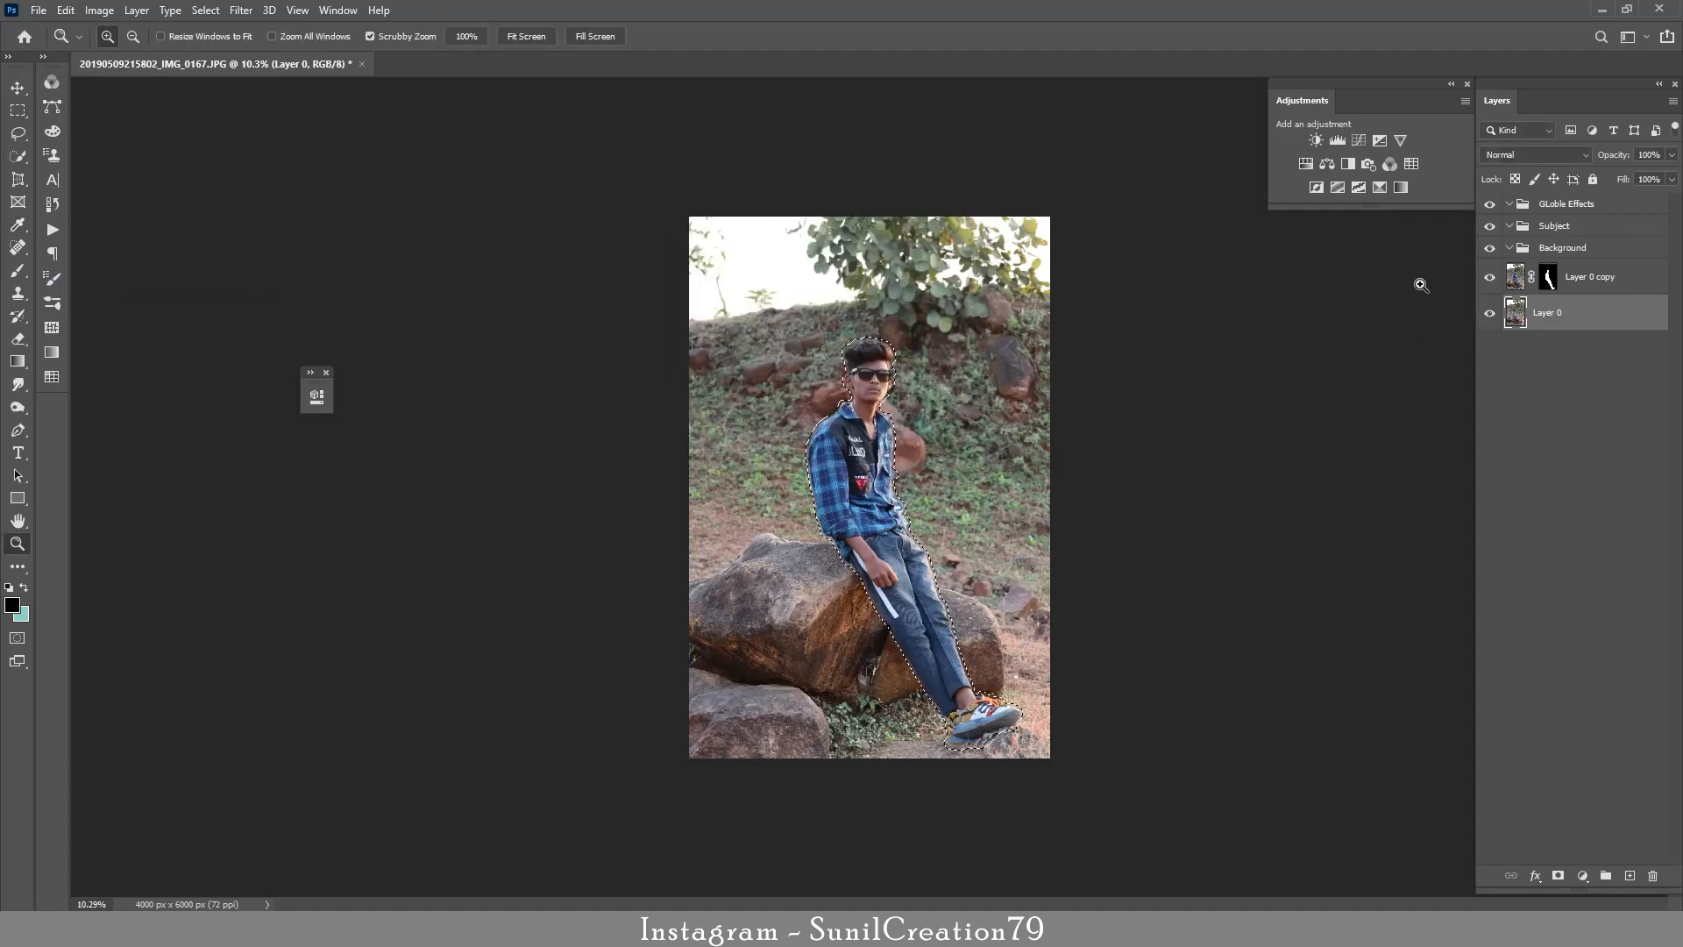
left_click(1489, 277)
left_click(925, 427)
left_click_drag(924, 427, 930, 370)
key("ctrl+0")
left_click(1489, 277)
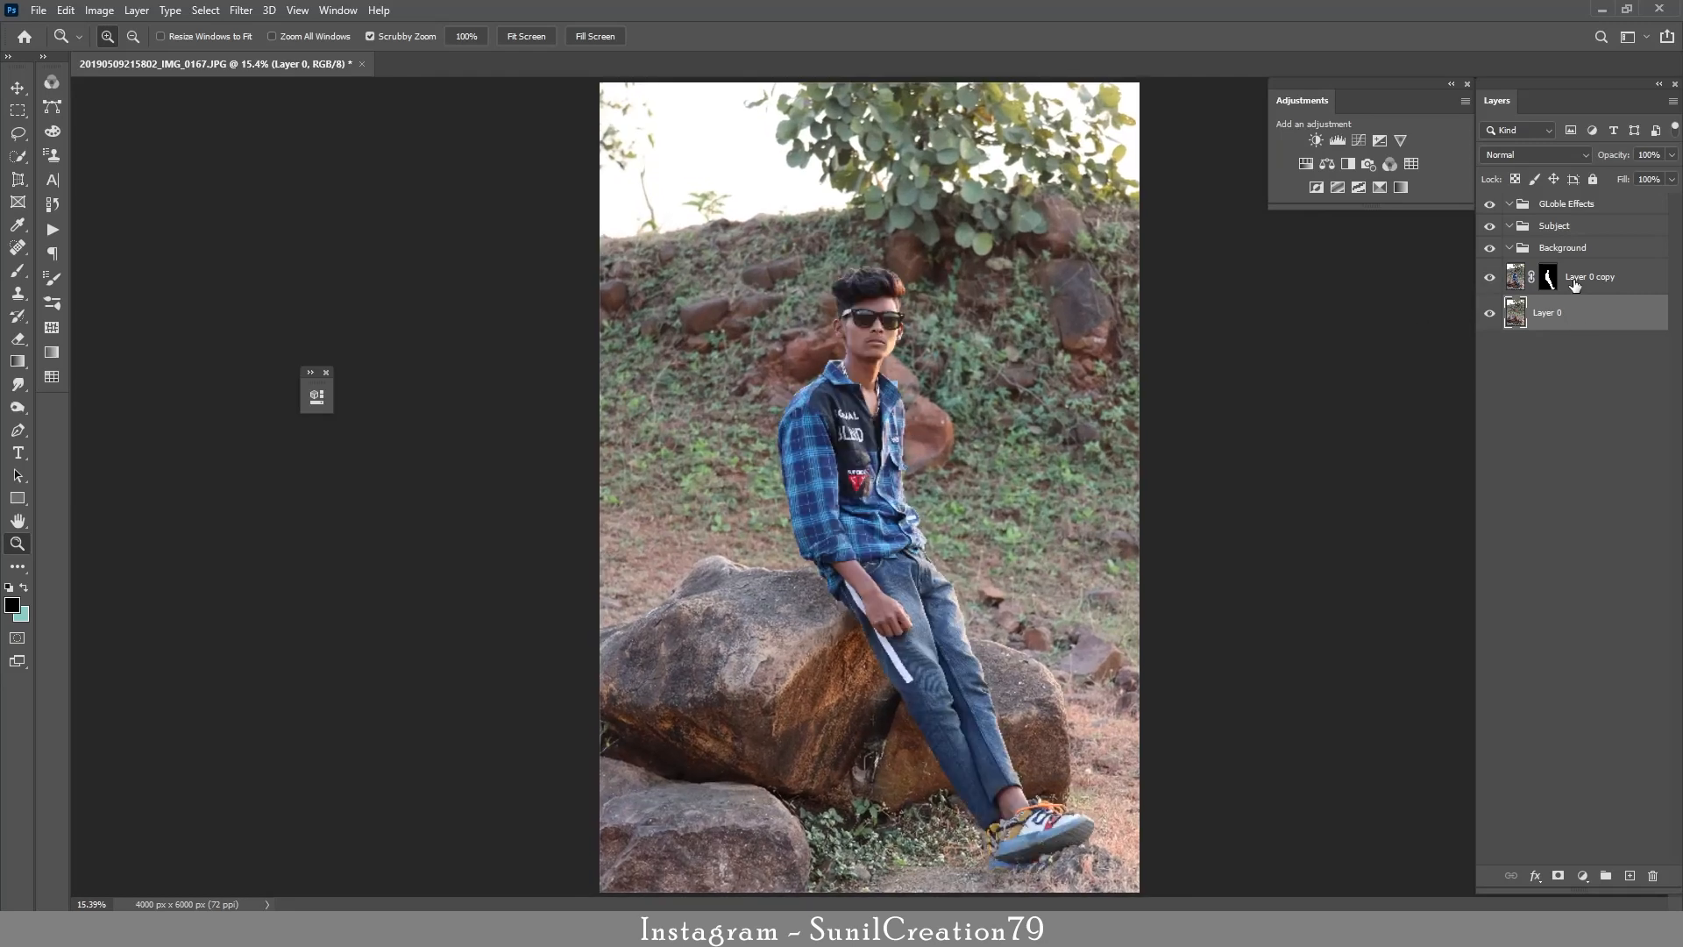
Move Layer 0 copy into the Subject group and Layer 0 into the Background group.
left_click_drag(1574, 283, 1569, 230)
left_click_drag(1570, 319, 1549, 289)
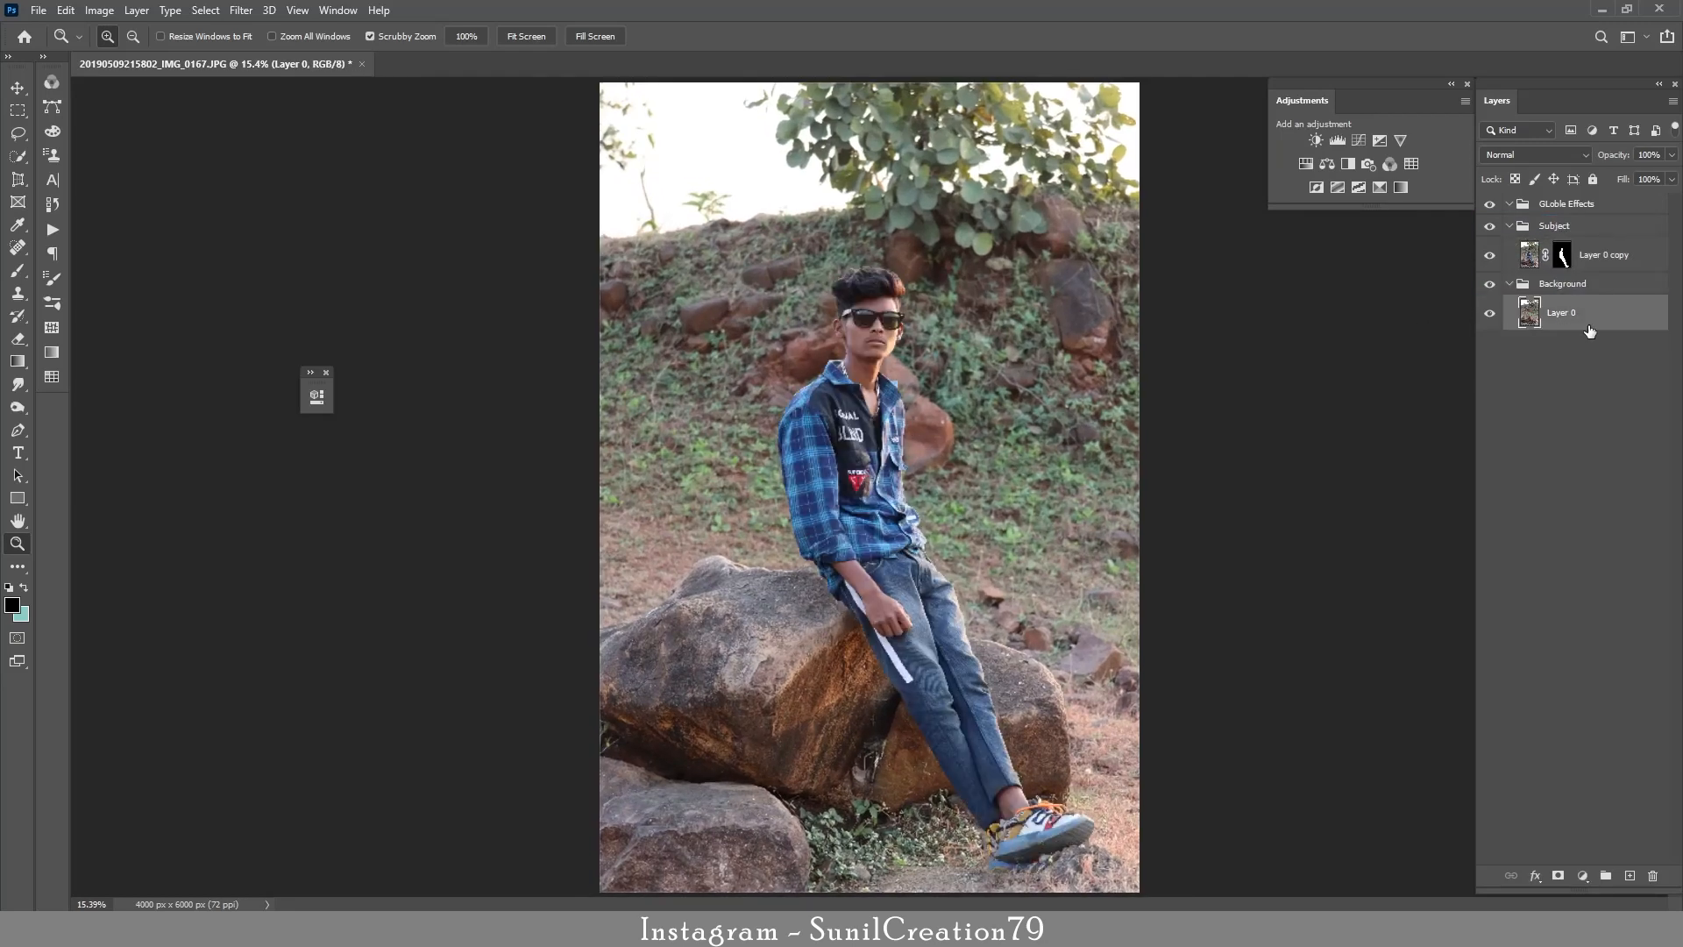
Retouch small skin blemishes on the face in Layer 0 copy using the Patch tool in Content-Aware mode.
left_click(1532, 256)
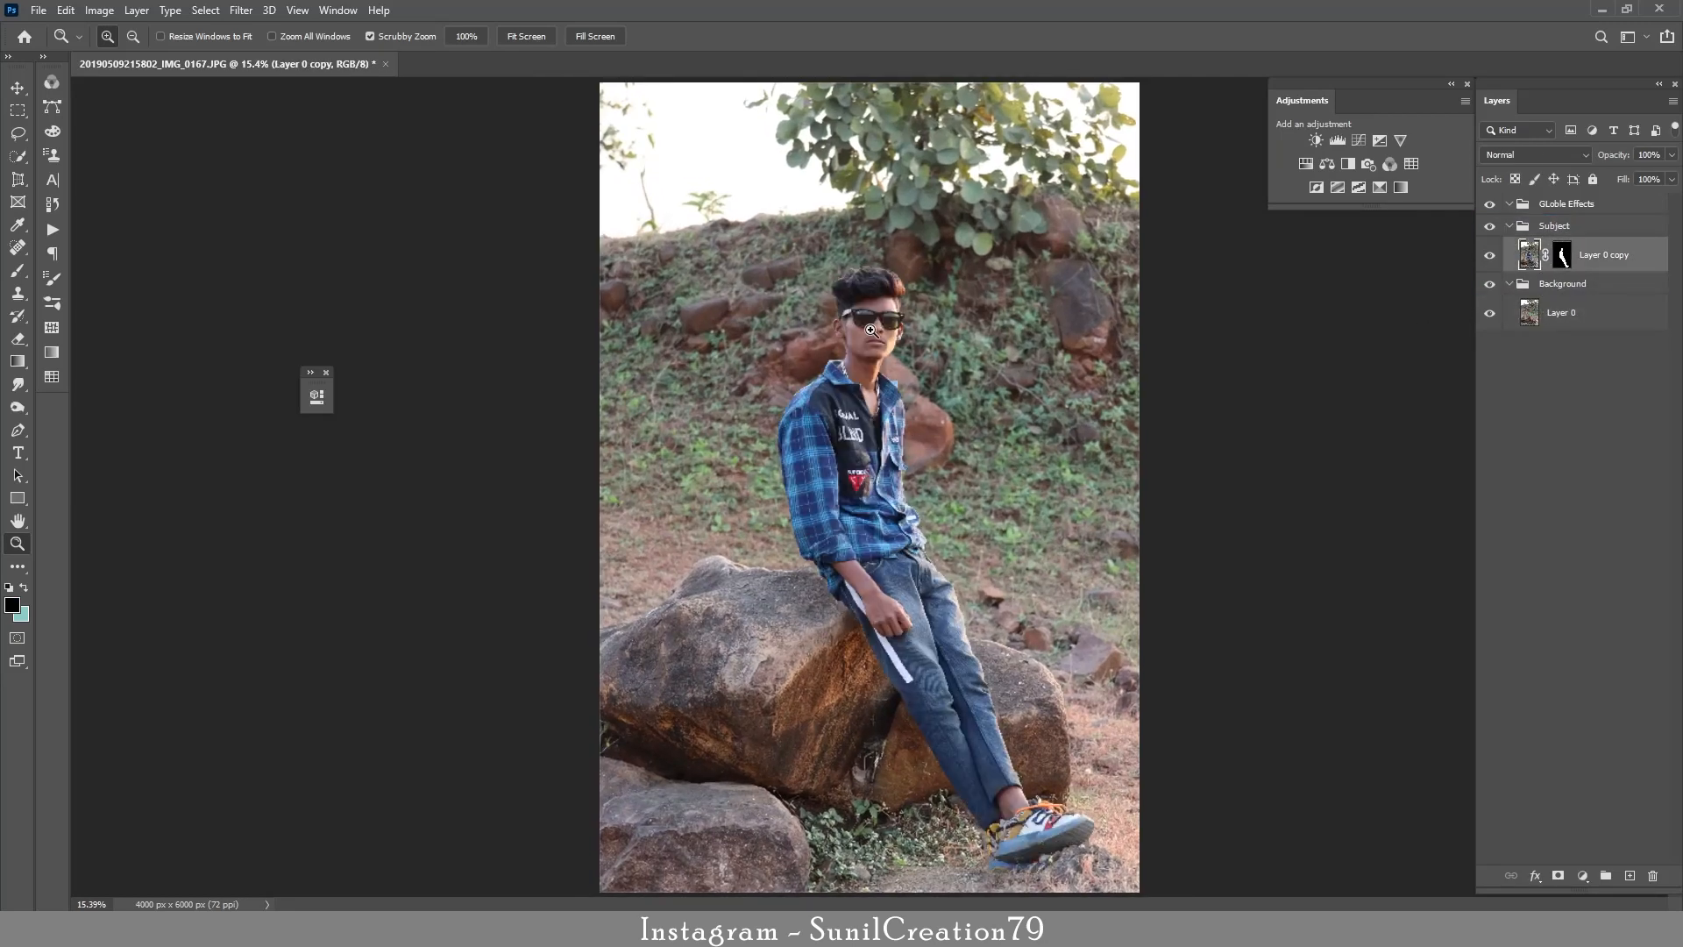
left_click_drag(873, 329, 961, 390)
right_click(18, 250)
left_click(126, 281)
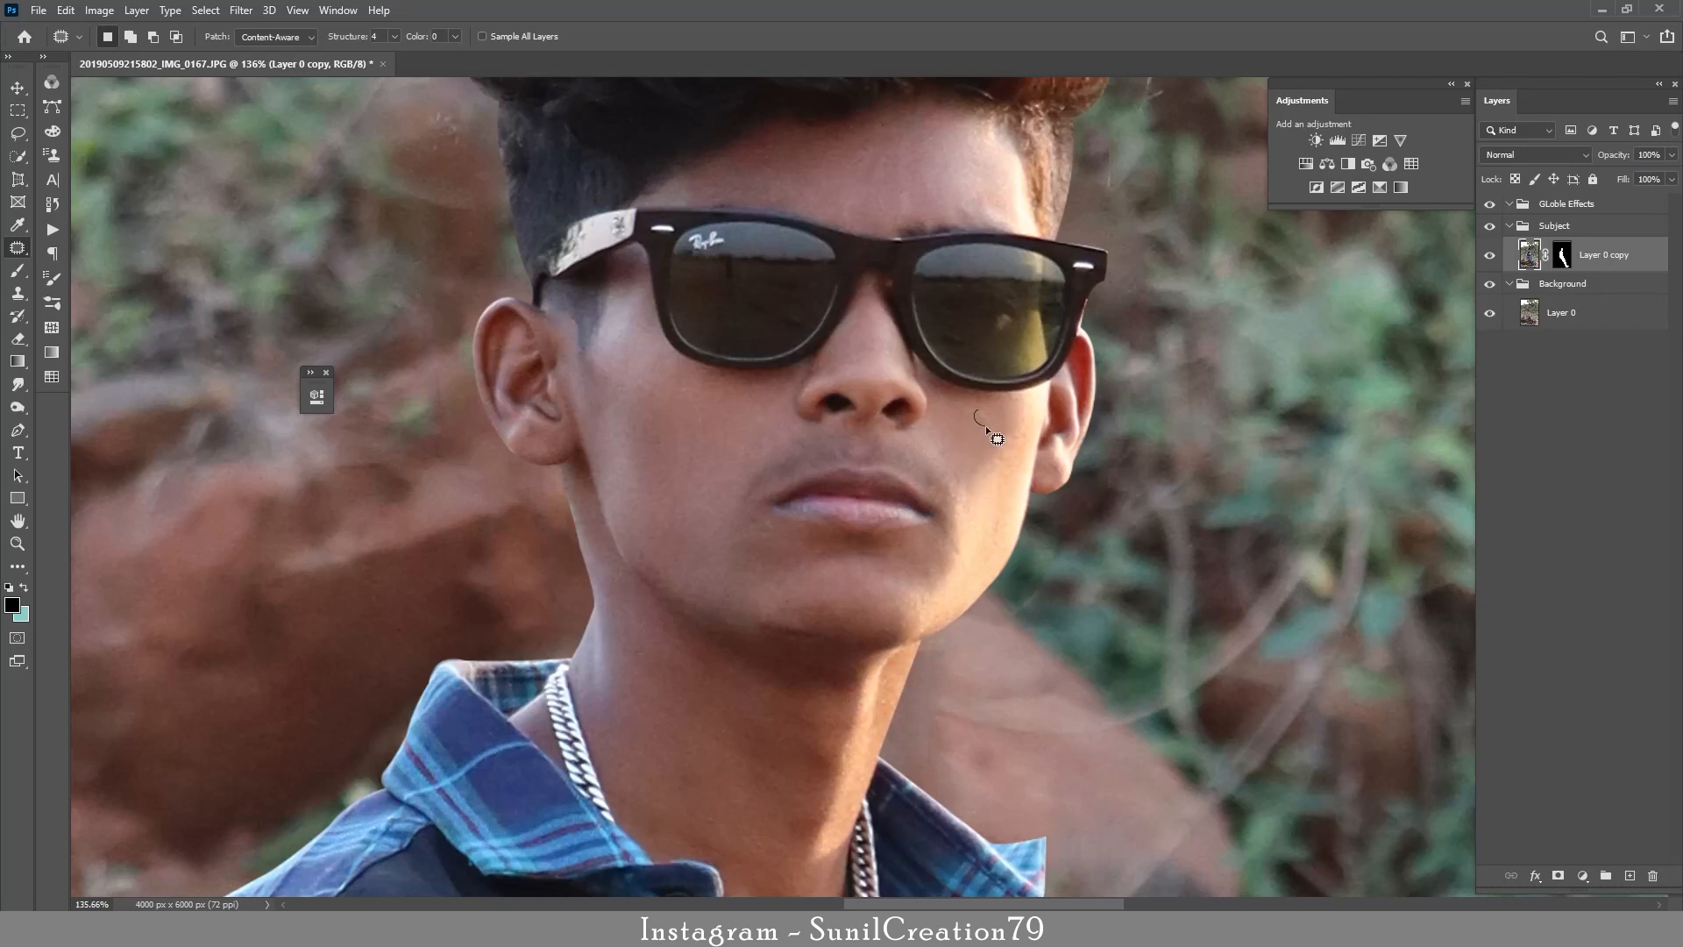
left_click_drag(943, 476, 944, 173)
key("z")
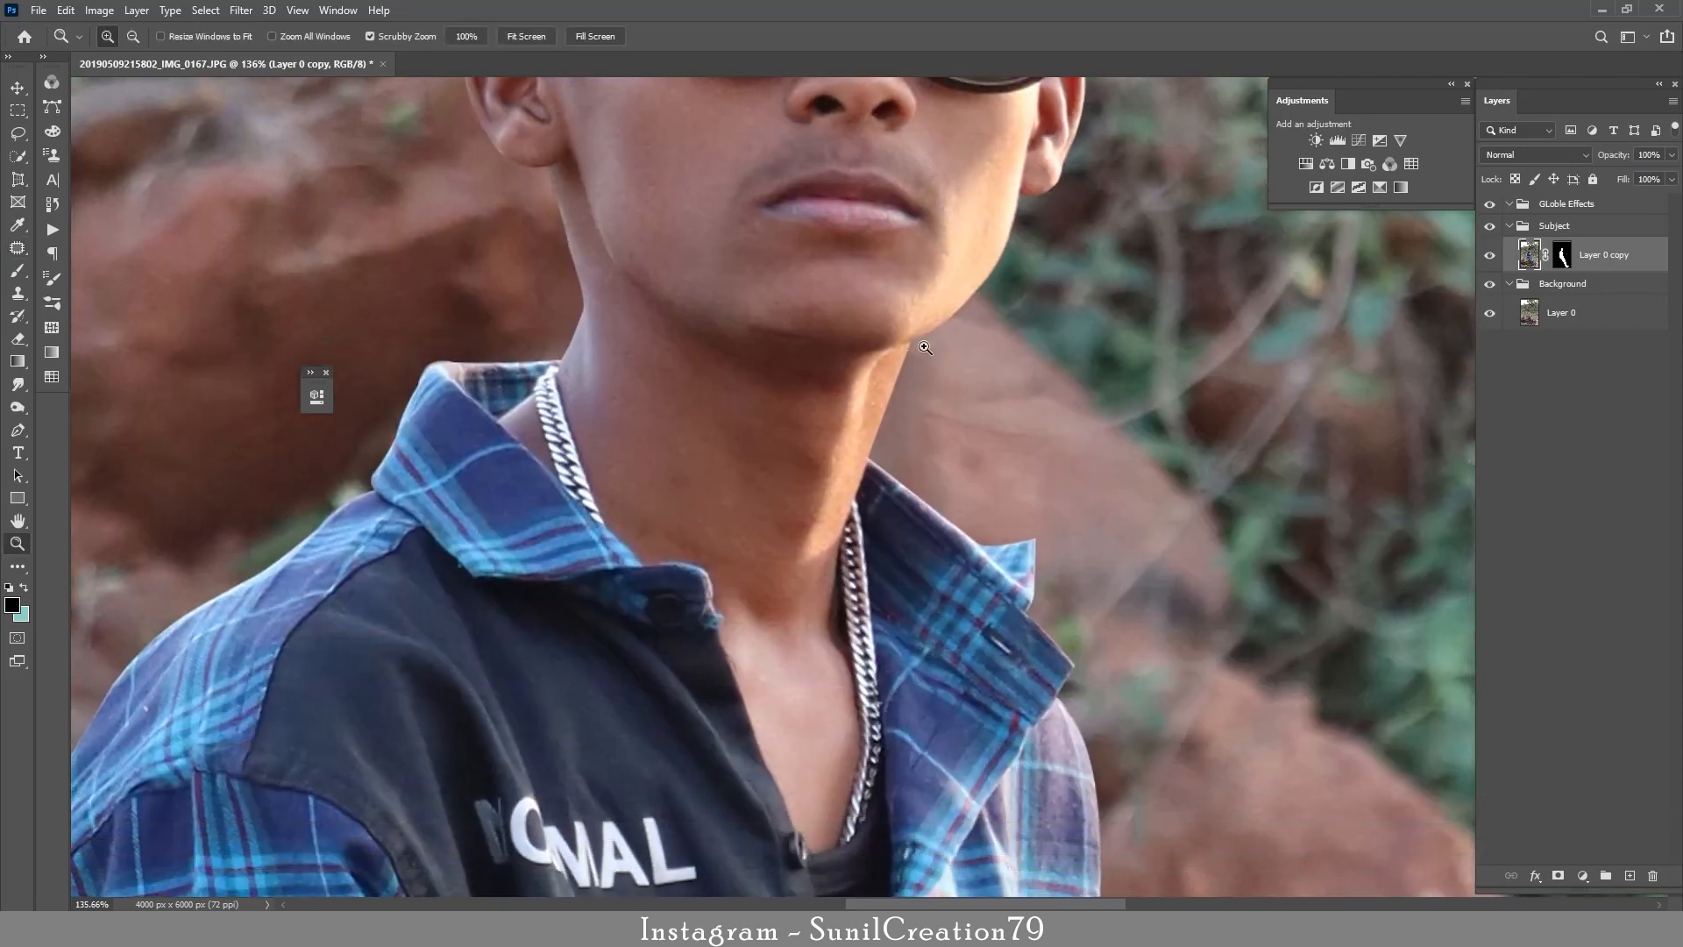
left_click_drag(1071, 368, 914, 760)
left_click_drag(899, 363, 1554, 278)
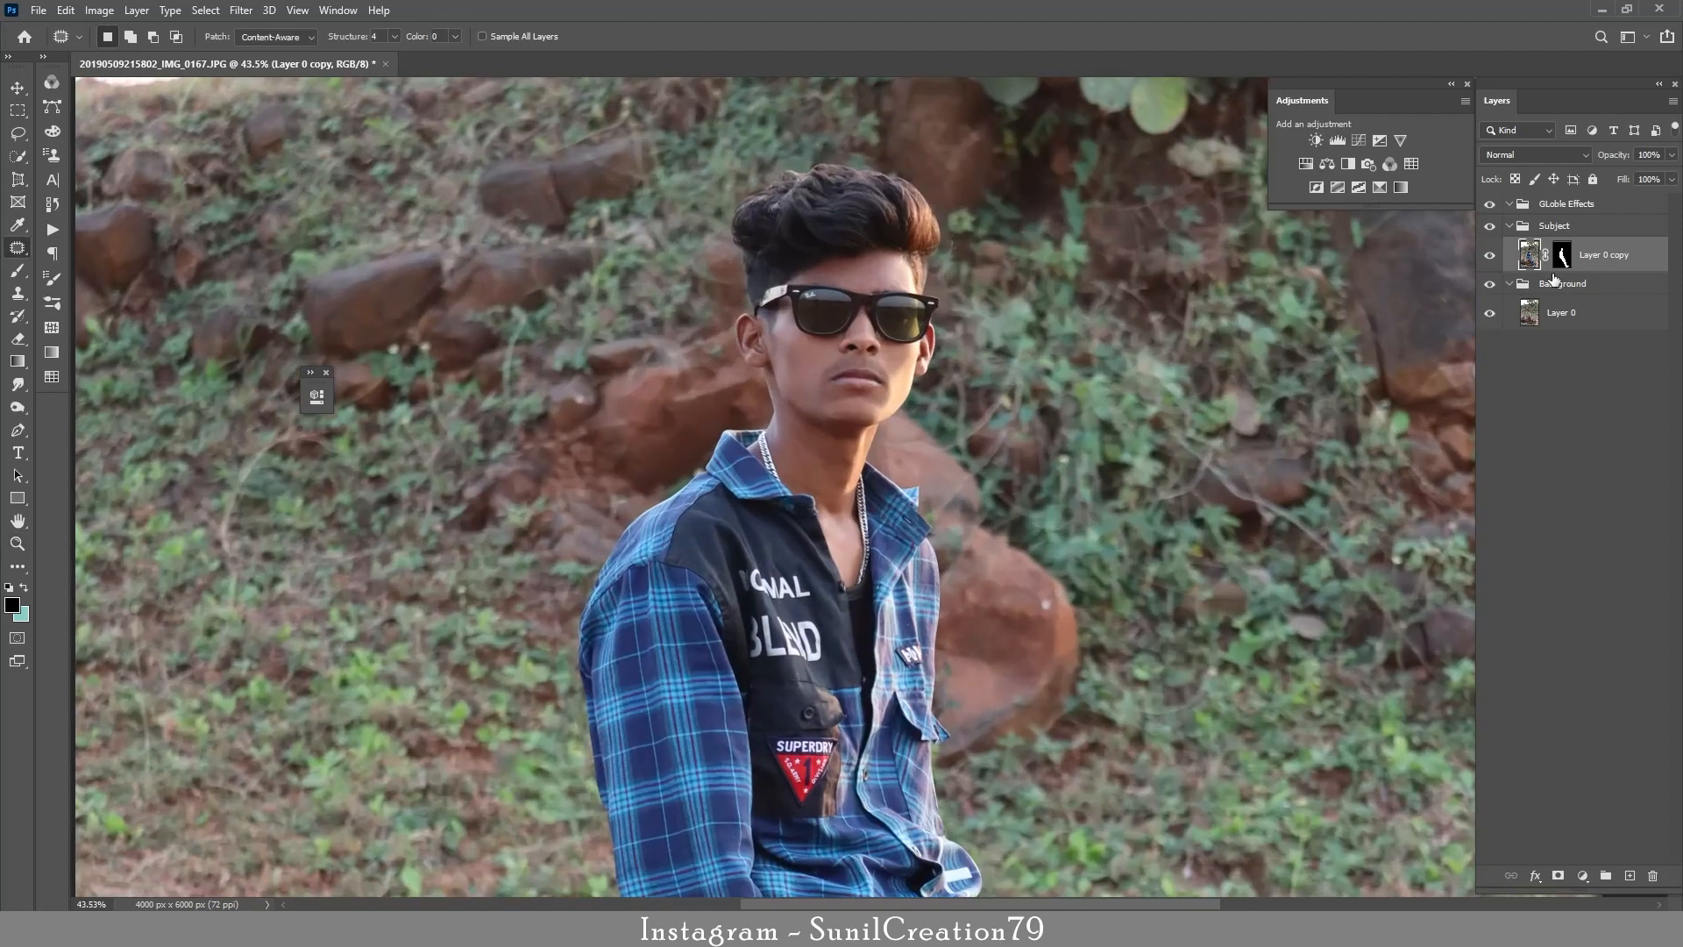
Duplicate Layer 0 copy twice with the masks applied on the duplicates, and clip both duplicates to Layer 0 copy.
key("ctrl+j")
key("ctrl+j")
left_click(1562, 257)
right_click(1562, 260)
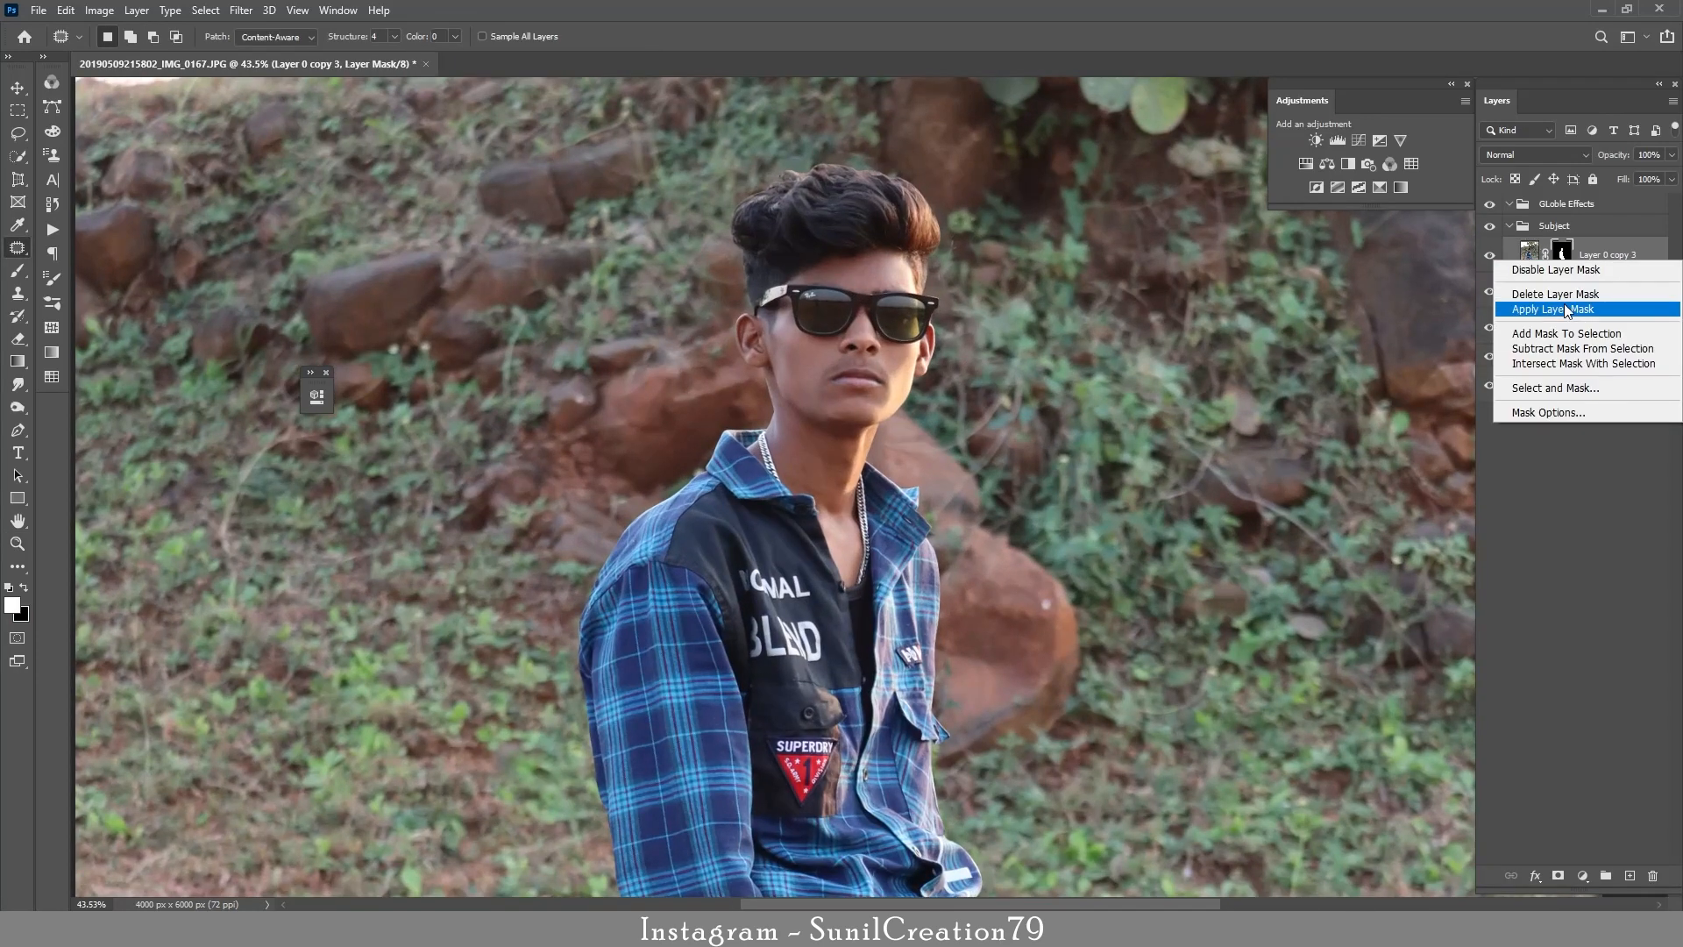
left_click(1562, 308)
right_click(1562, 288)
left_click(1563, 322)
left_click(1561, 309, "alt")
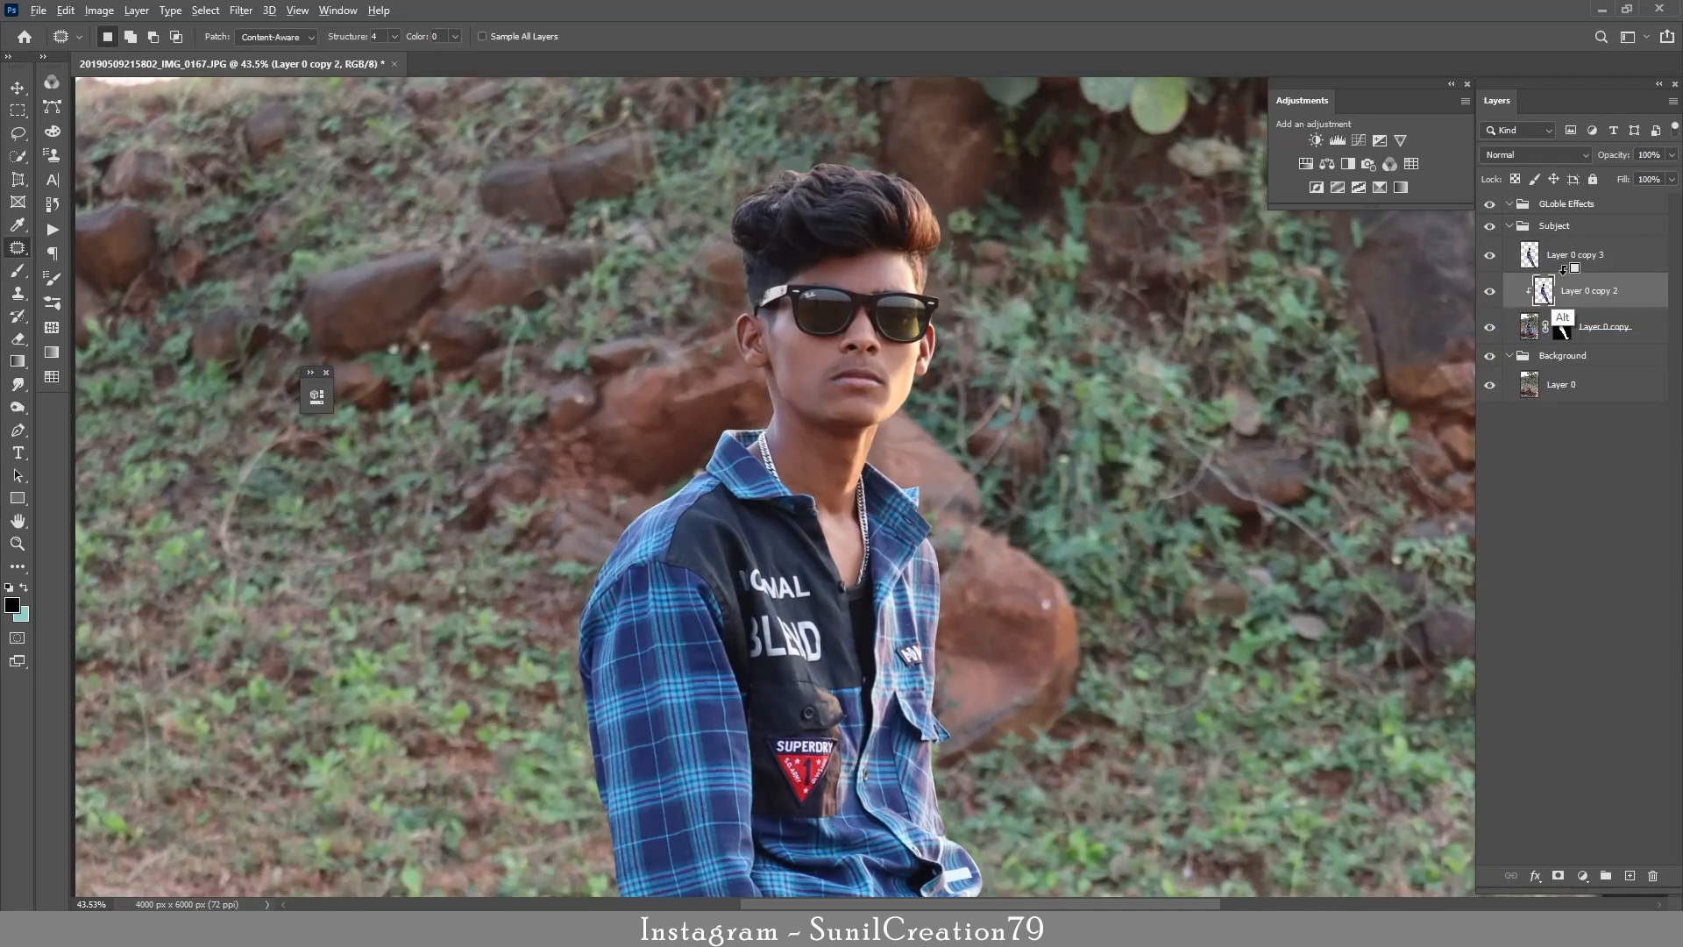
left_click(1560, 272, "alt")
Sharpen Layer 0 copy 3 with a High Pass filter of radius 1 and change its blend mode from Normal.
left_click(241, 13)
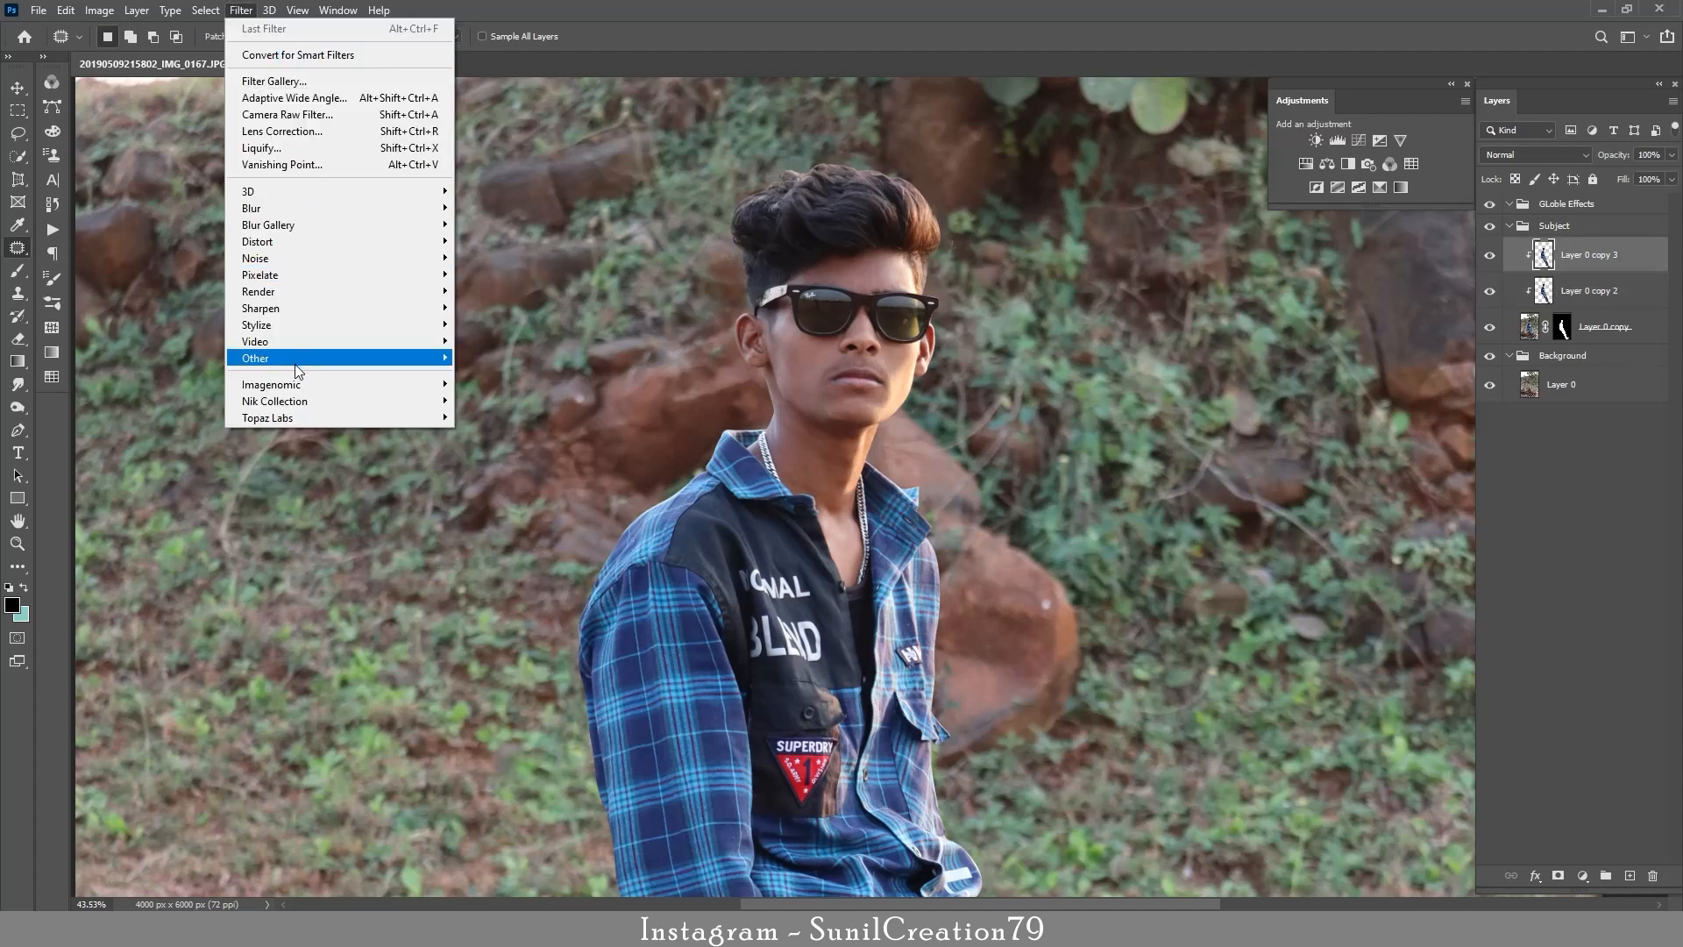
mouse_move(319, 357)
left_click(482, 376)
type("1")
left_click(929, 225)
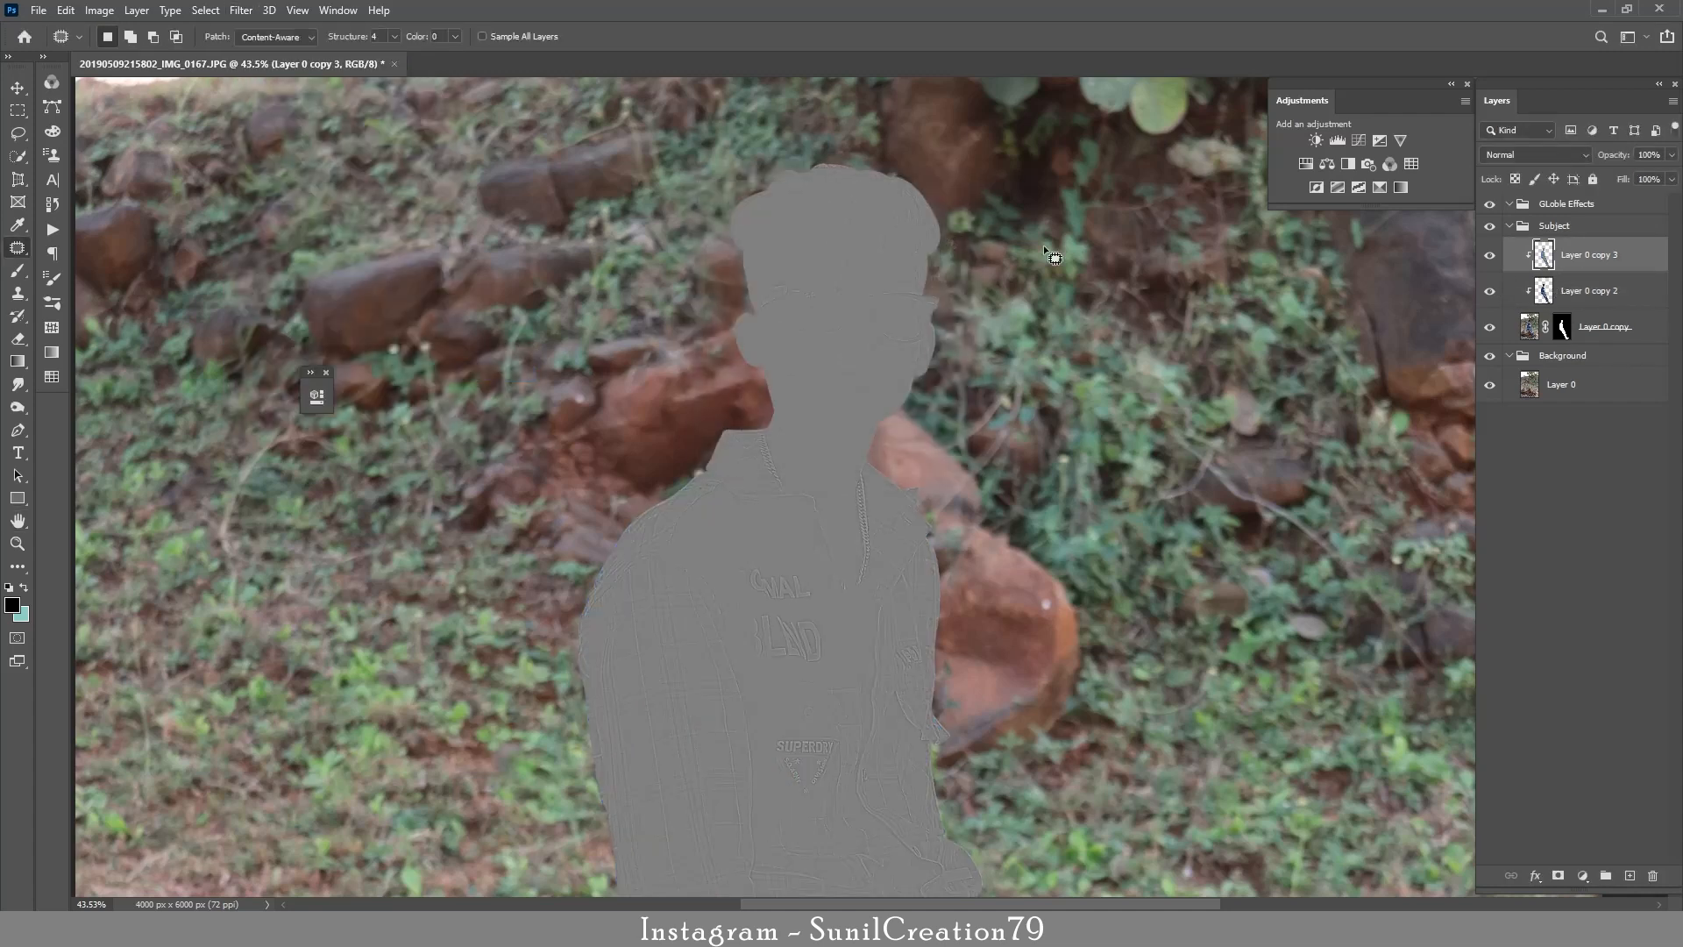
left_click(1534, 154)
left_click(1543, 447)
Smooth the forehead skin on Layer 0 copy 2 with a small Mixer Brush.
left_click(1525, 279)
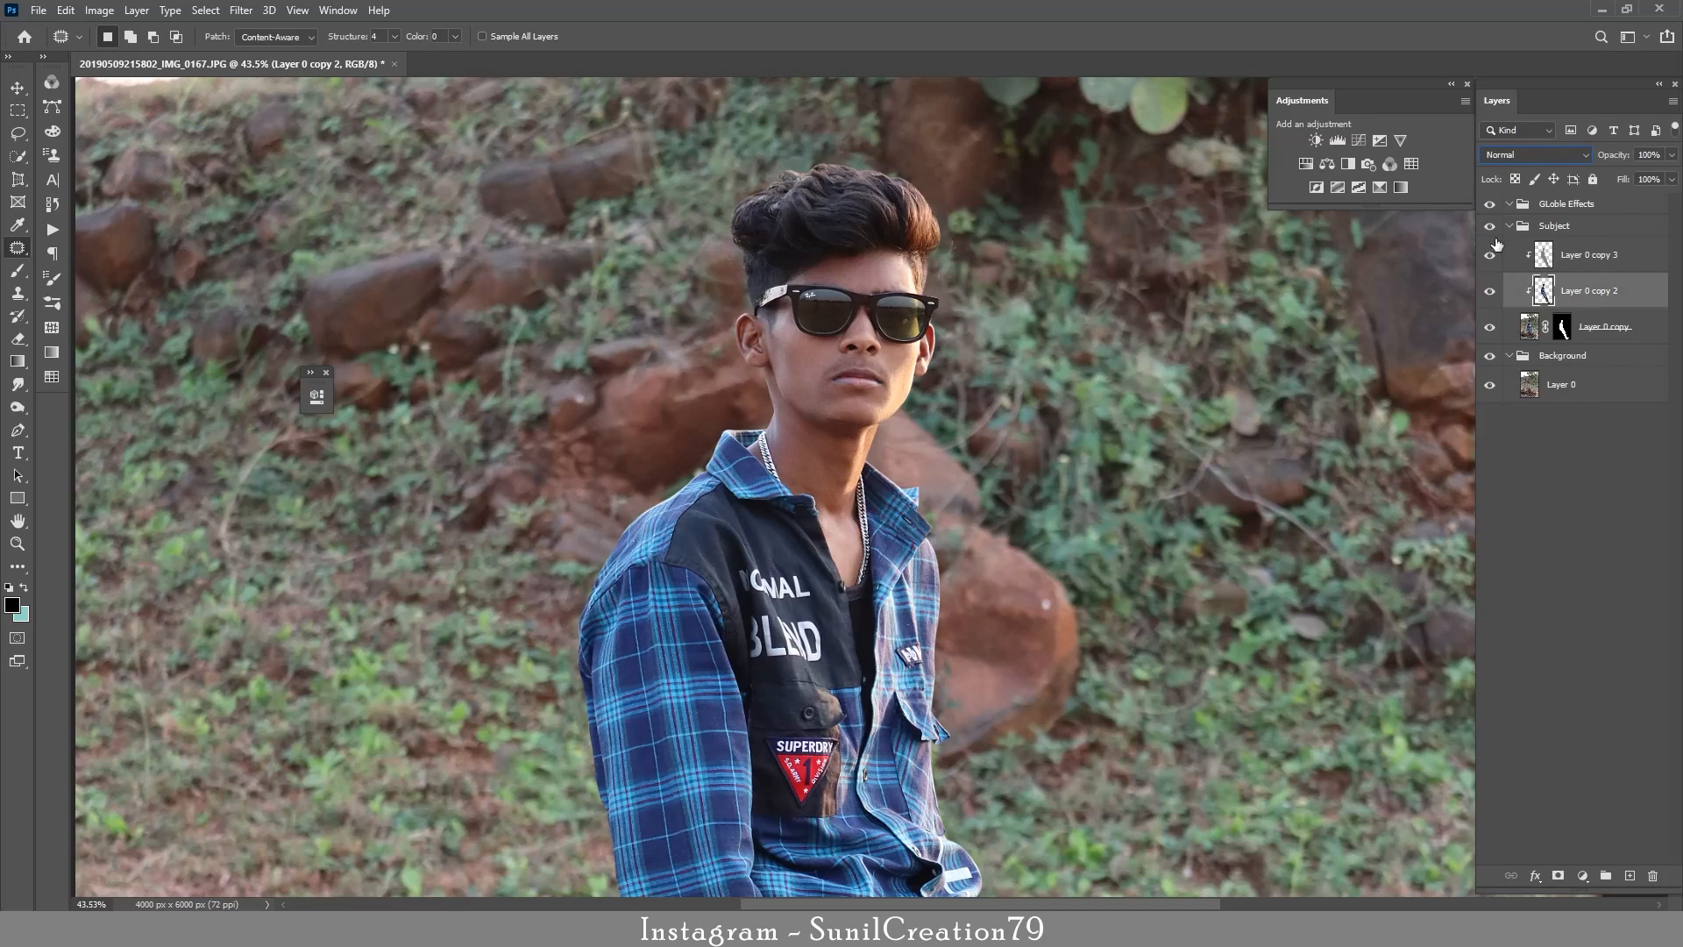
left_click(241, 10)
right_click(19, 270)
left_click(92, 322)
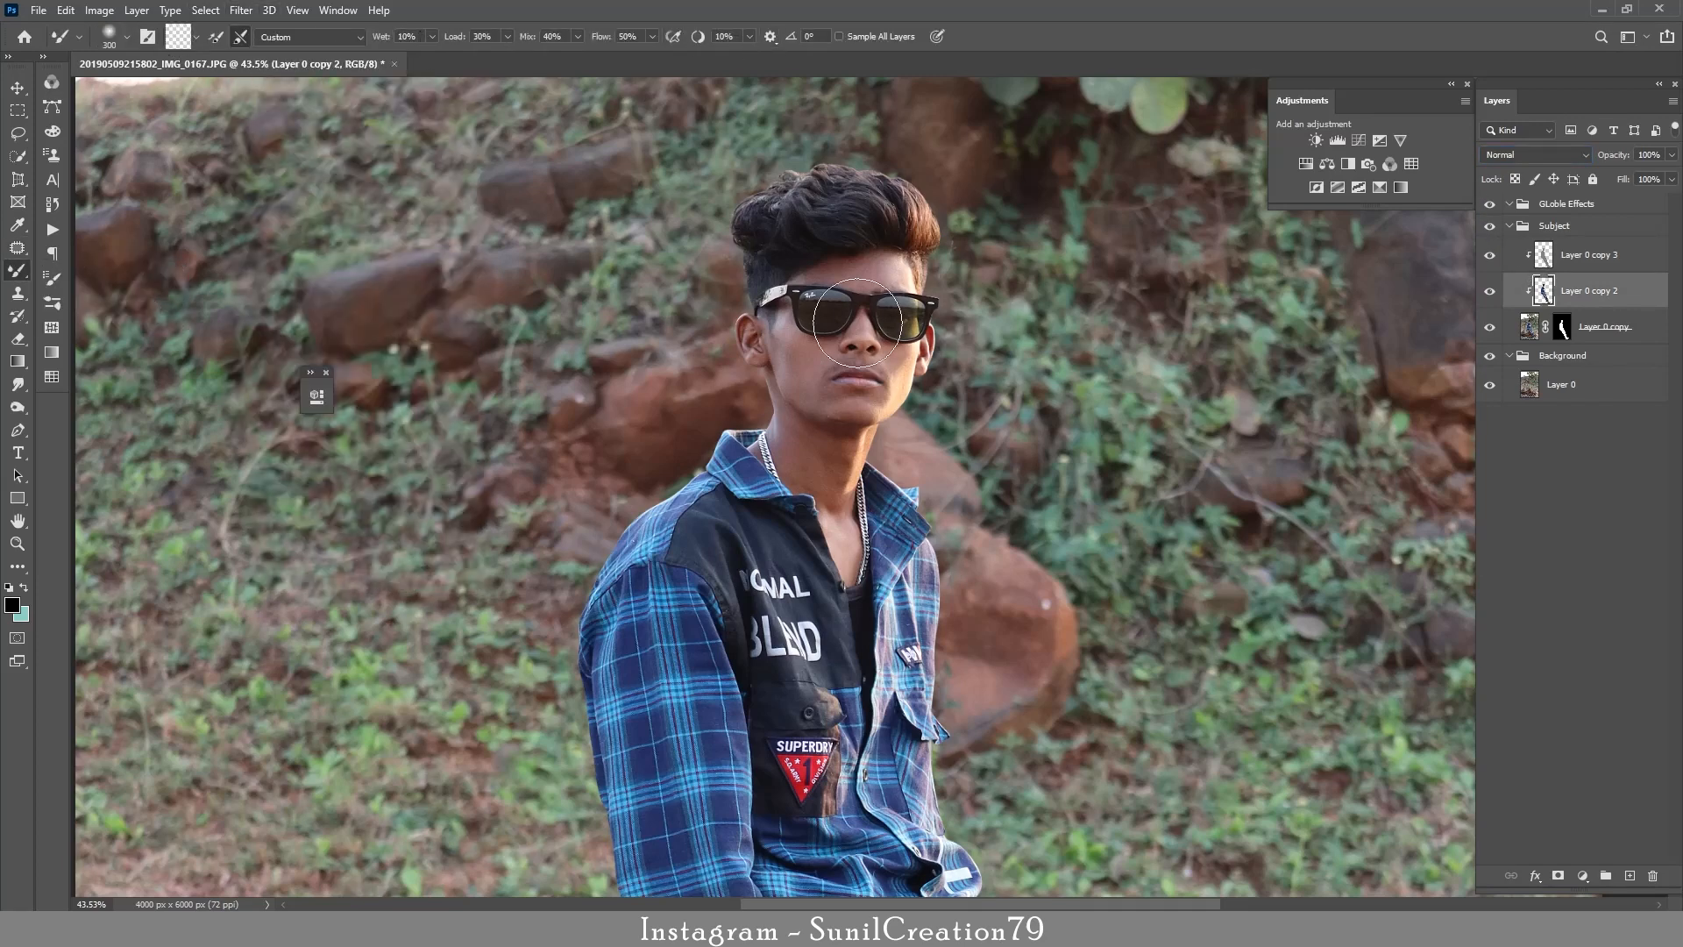
key("z")
left_click_drag(827, 283, 913, 289)
key("bracketleft")
key("bracketleft")
key("bracketleft")
key("bracketleft")
key("bracketleft")
key("bracketleft")
key("bracketleft")
key("bracketleft")
key("bracketleft")
key("bracketleft")
key("bracketleft")
key("bracketleft")
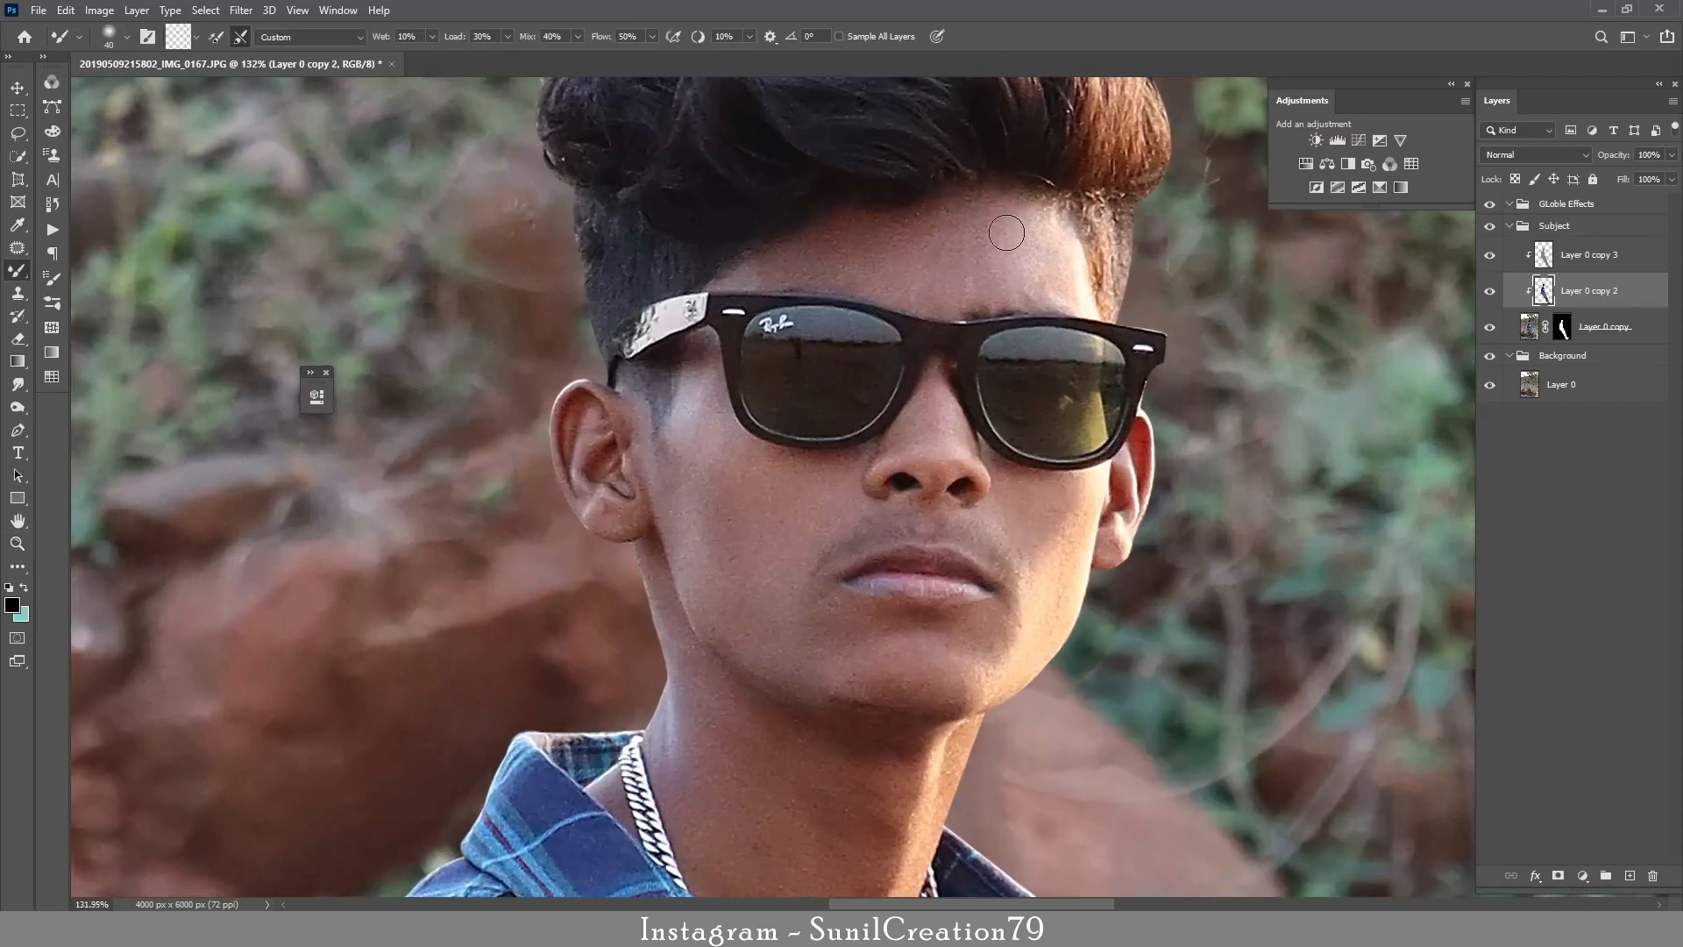
key("bracketright")
mouse_move(936, 250)
left_mouse_down()
mouse_move(980, 208)
mouse_move(912, 286)
mouse_move(838, 252)
mouse_move(1000, 212)
mouse_move(984, 202)
mouse_move(1018, 269)
left_mouse_up()
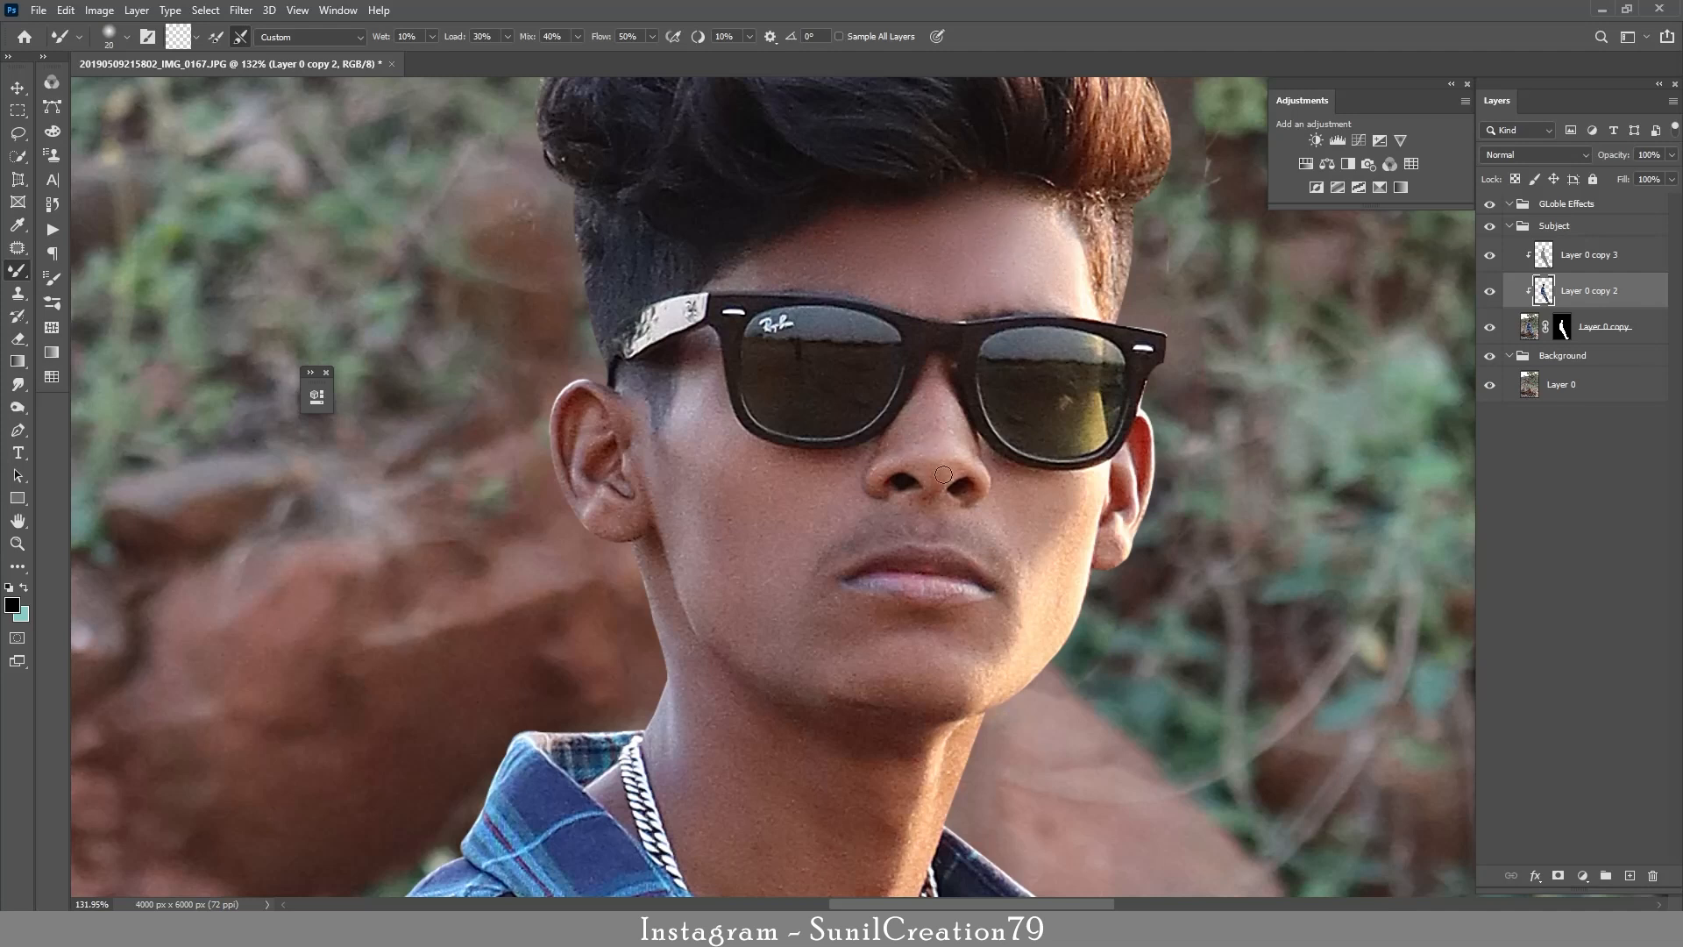
Smooth the skin on the nose, cheeks and around the mouth with the Mixer Brush, adjusting the brush size.
left_click_drag(923, 415, 947, 435)
key("bracketleft")
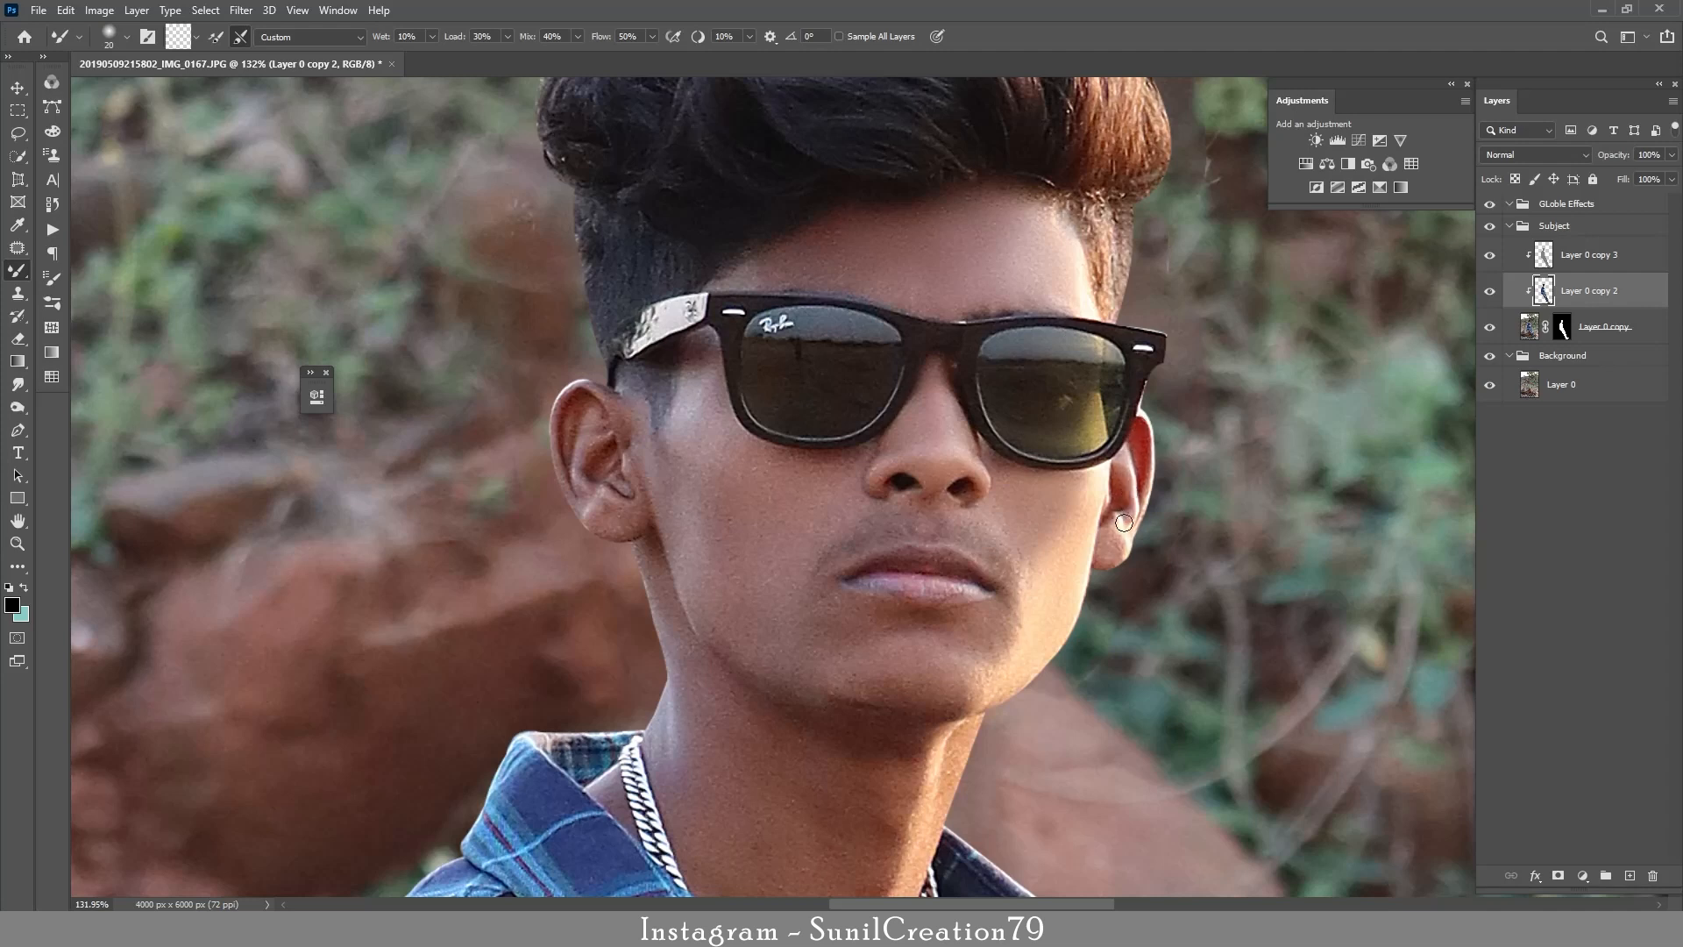
key("bracketright")
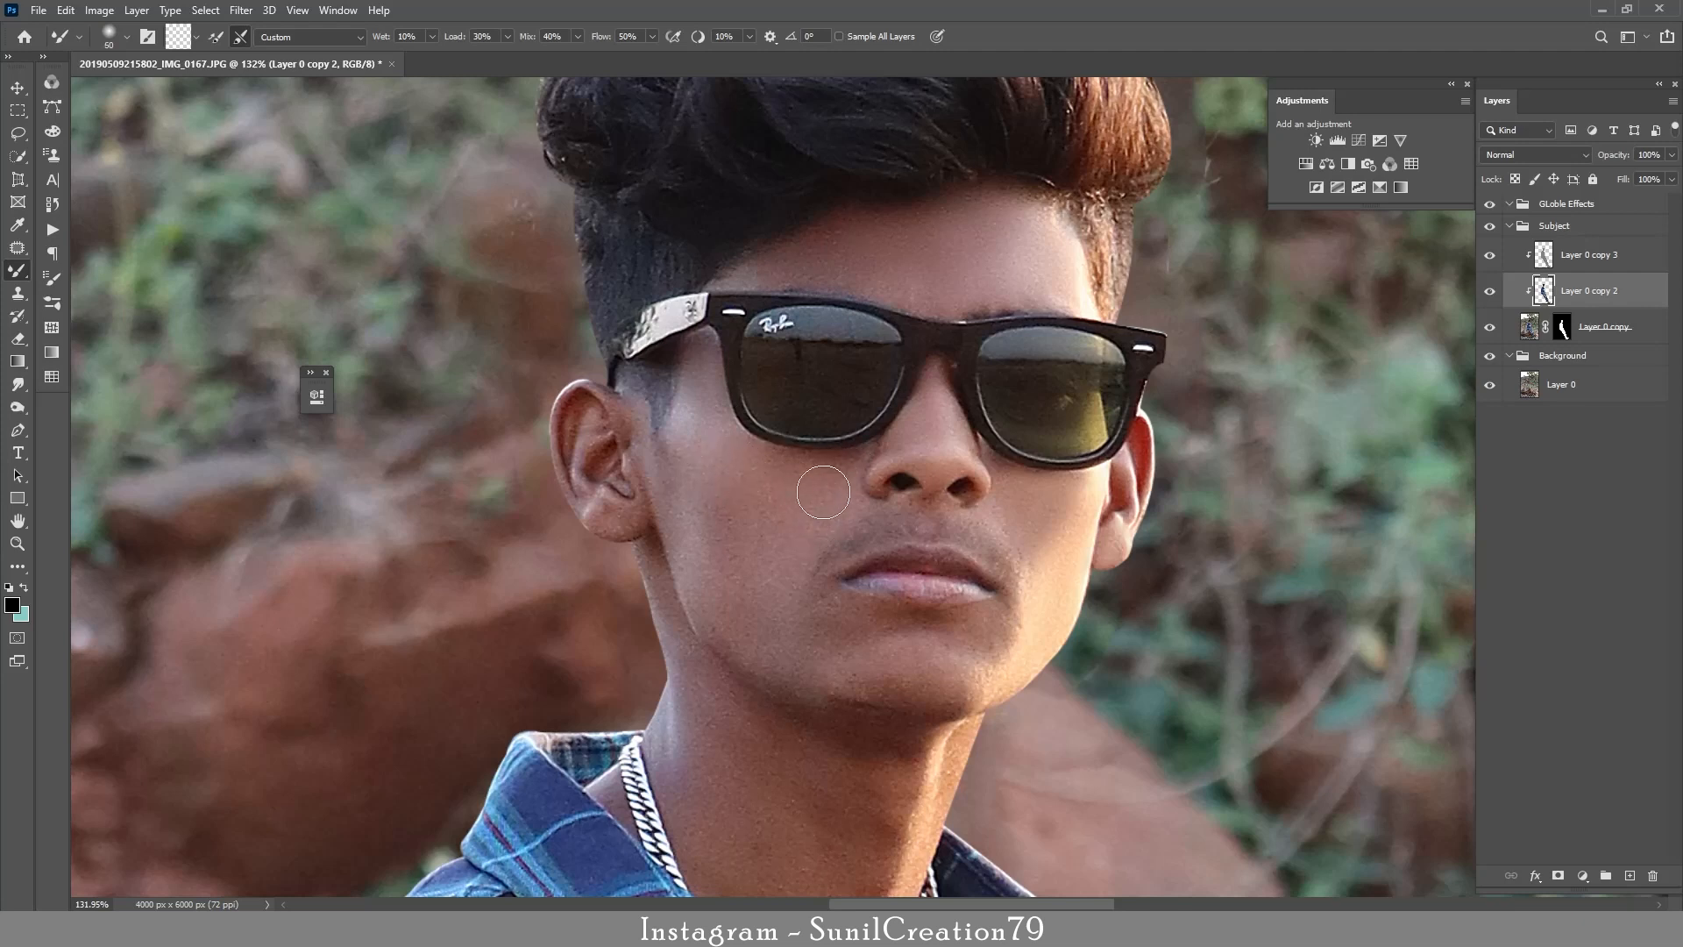
key("bracketleft")
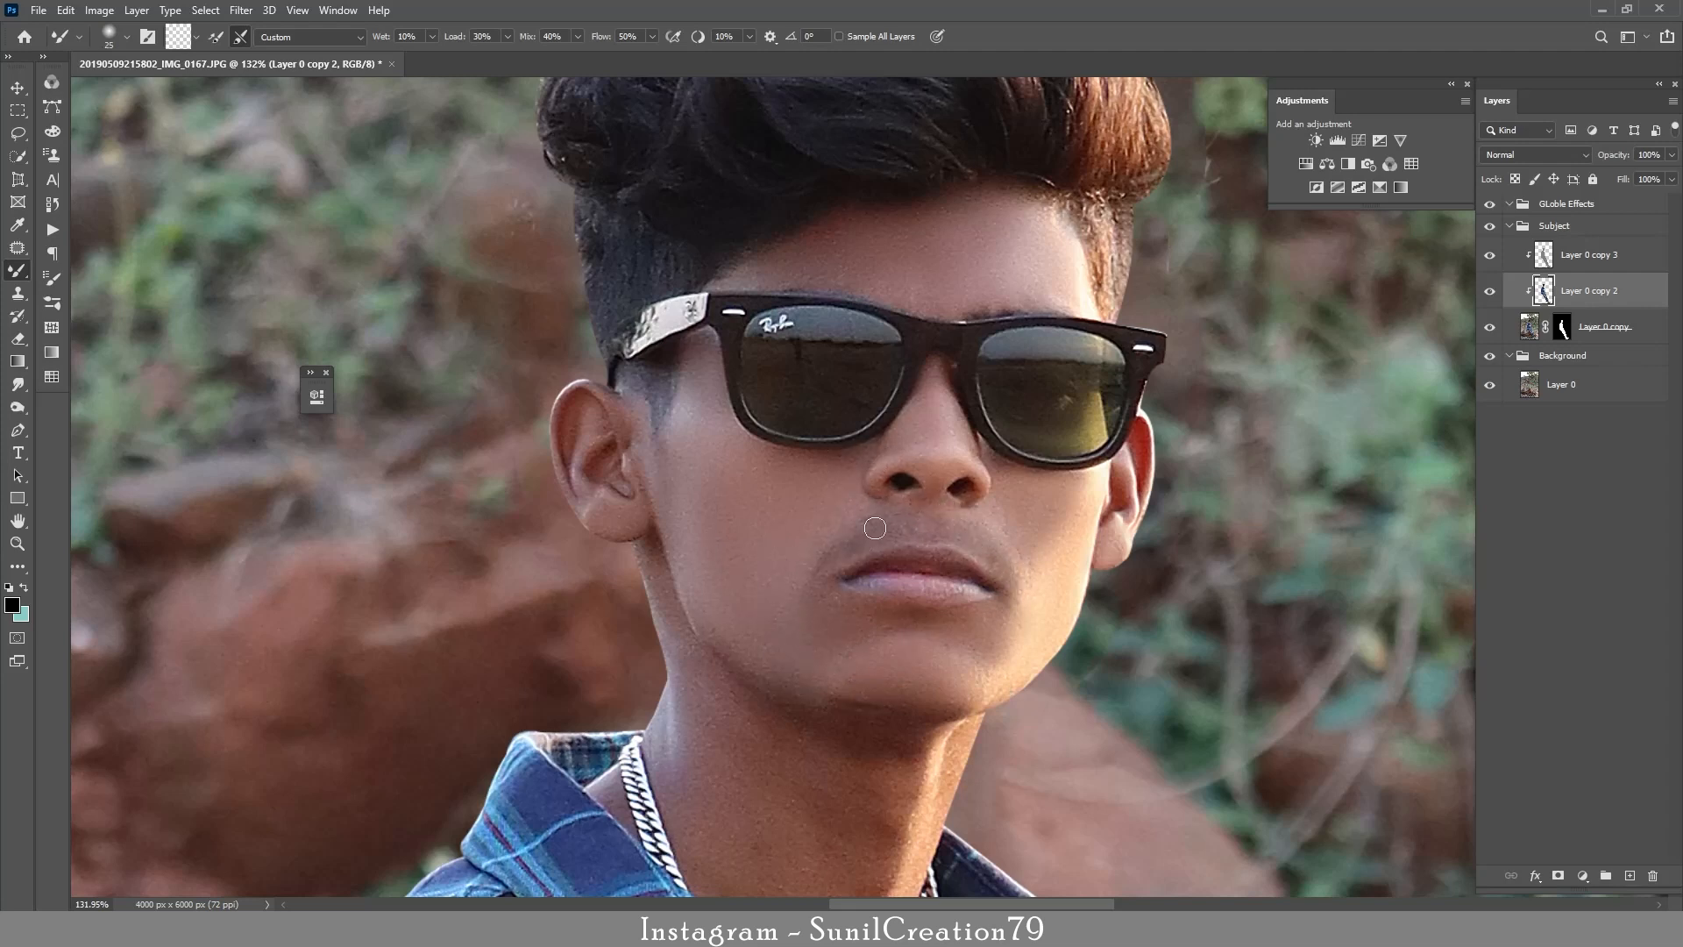
Smooth the skin of the jaw, neck and upper chest with the Mixer Brush.
left_click_drag(616, 477, 581, 267)
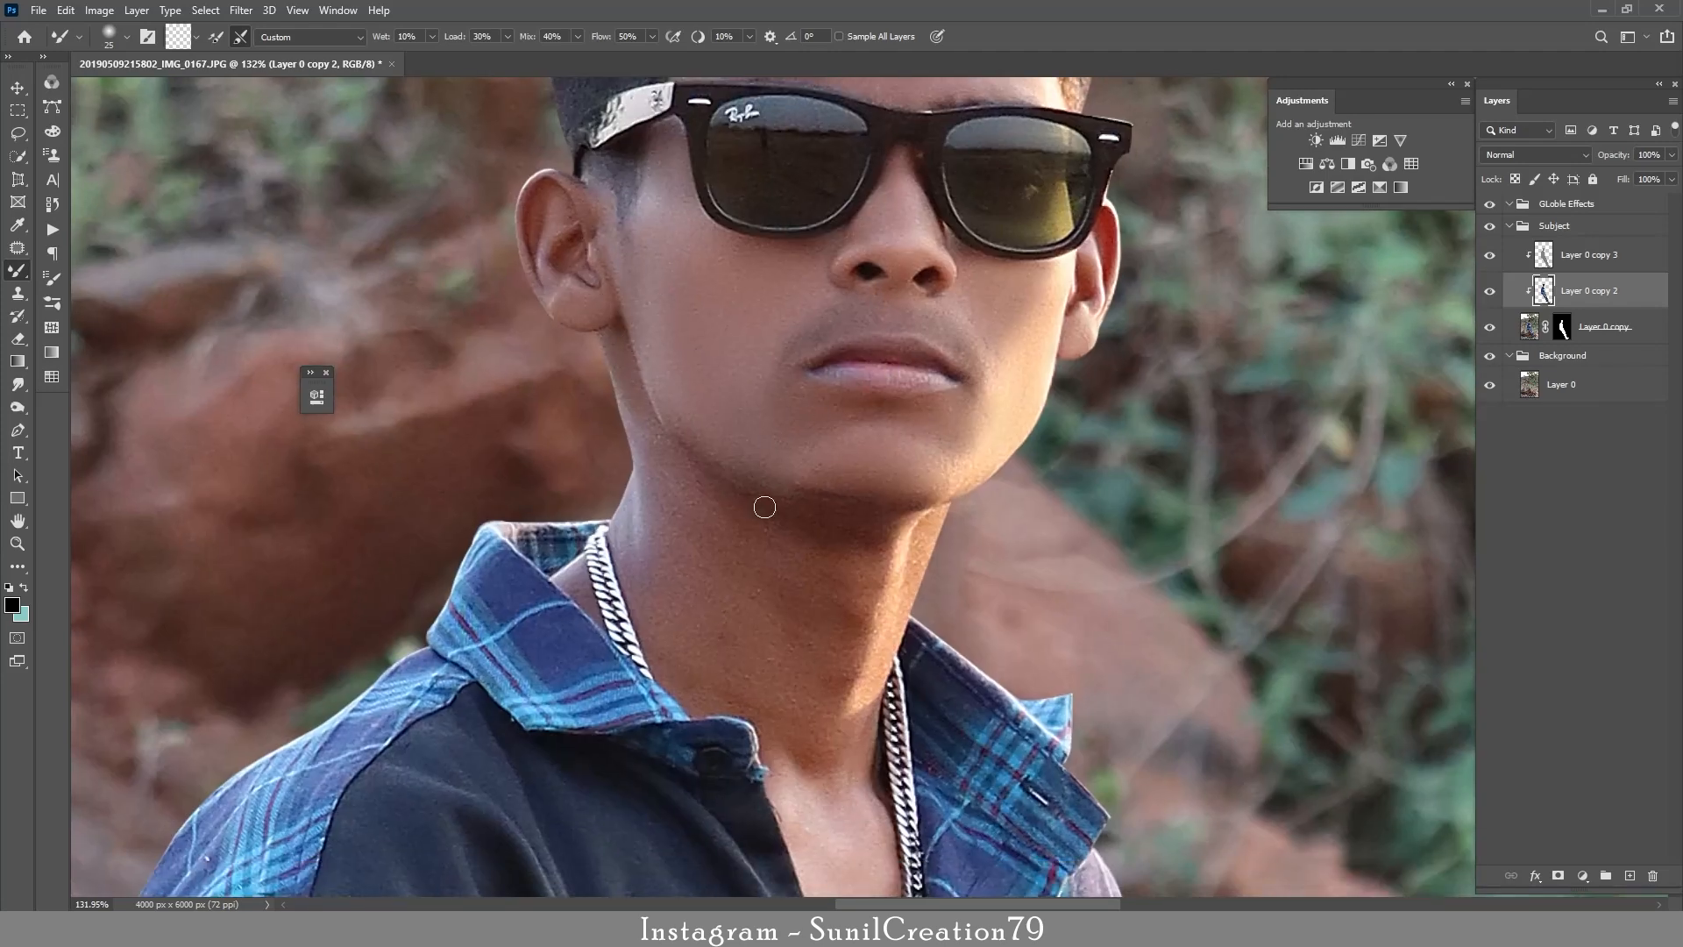
key("bracketright")
key("bracketright")
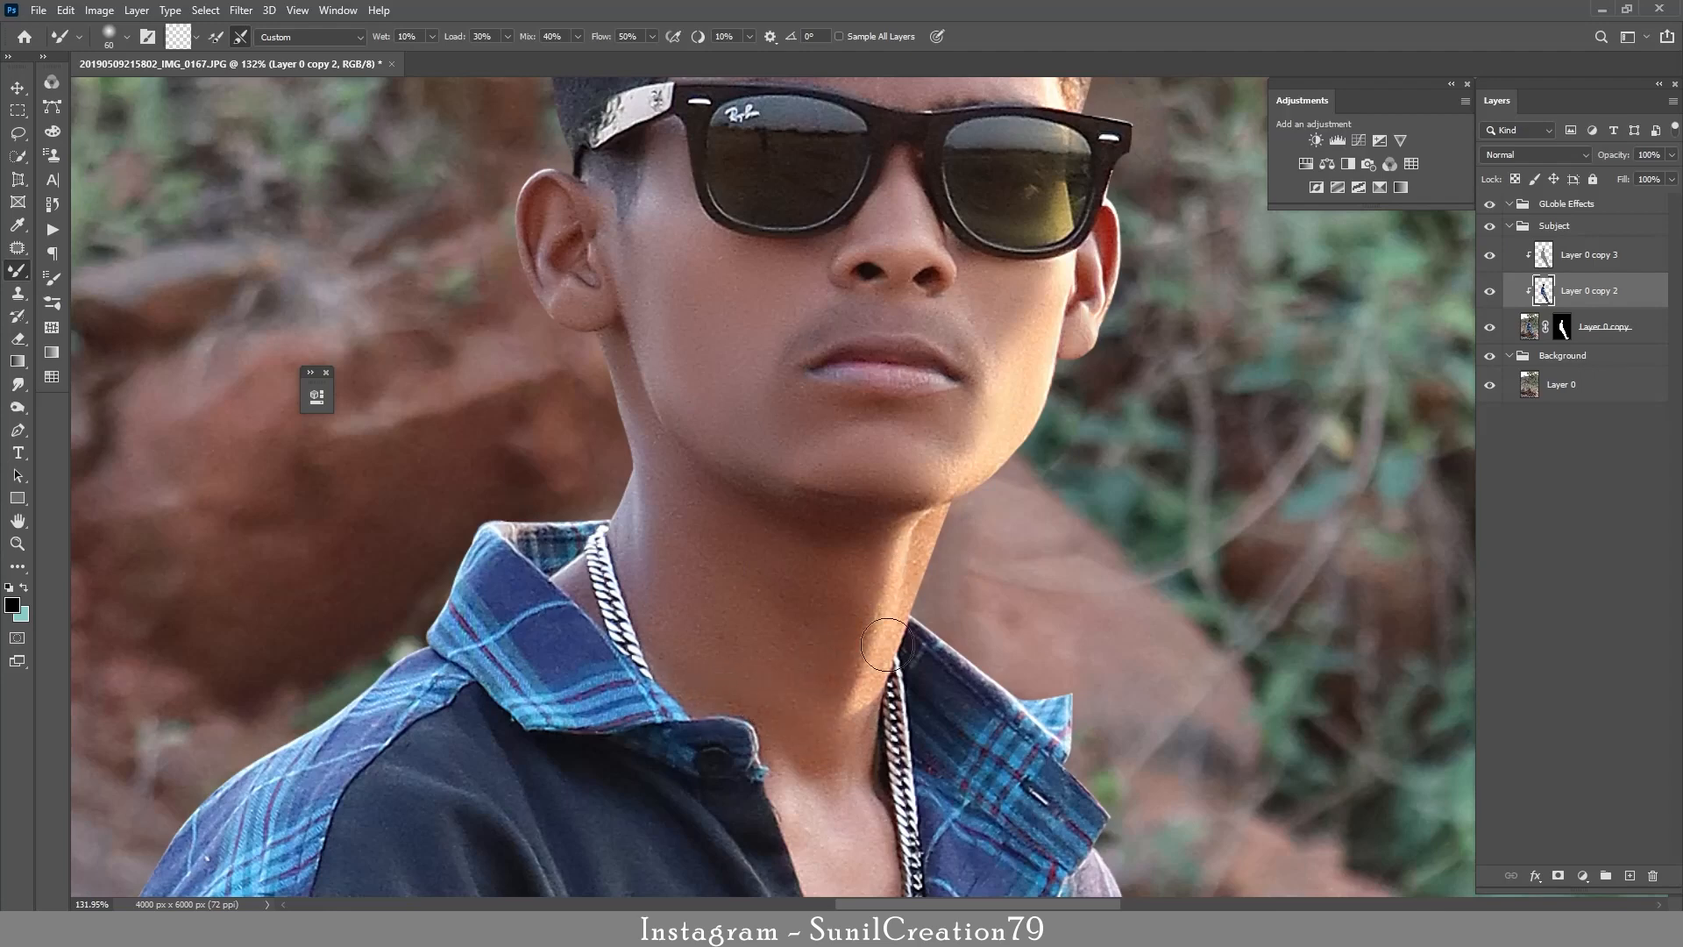
key("bracketleft")
scroll(965, 351, "down", 3)
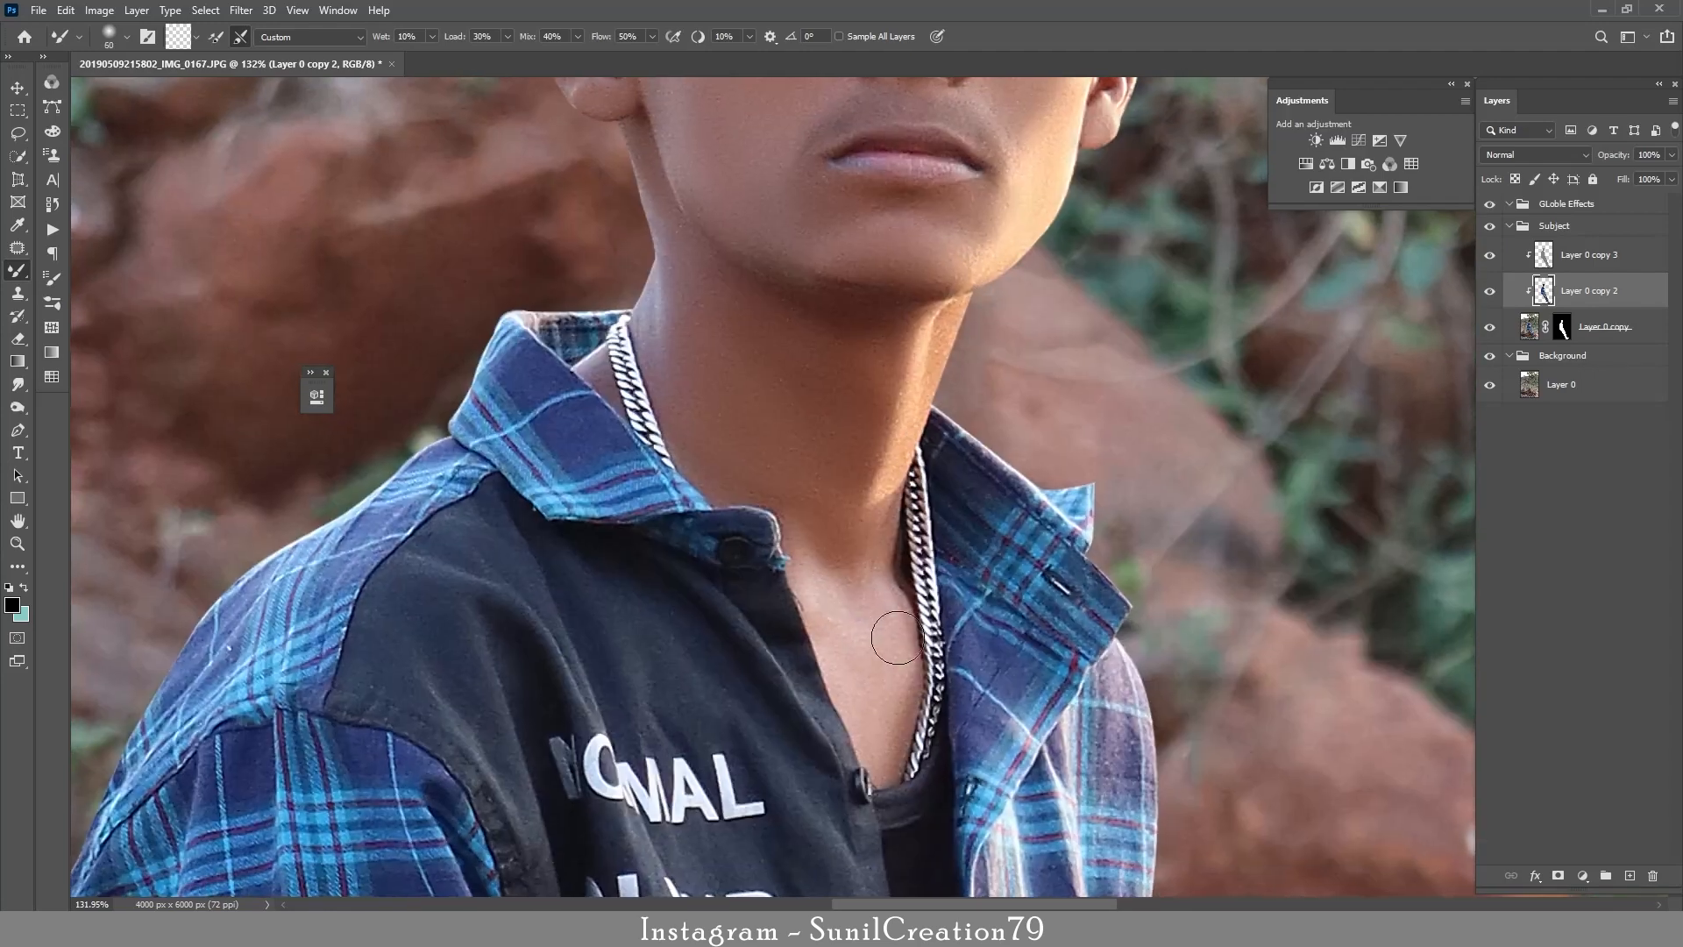
key("bracketright")
key("bracketright")
Smooth the skin of the forearm and the back of the hand with the Mixer Brush.
left_click_drag(858, 652, 824, 131)
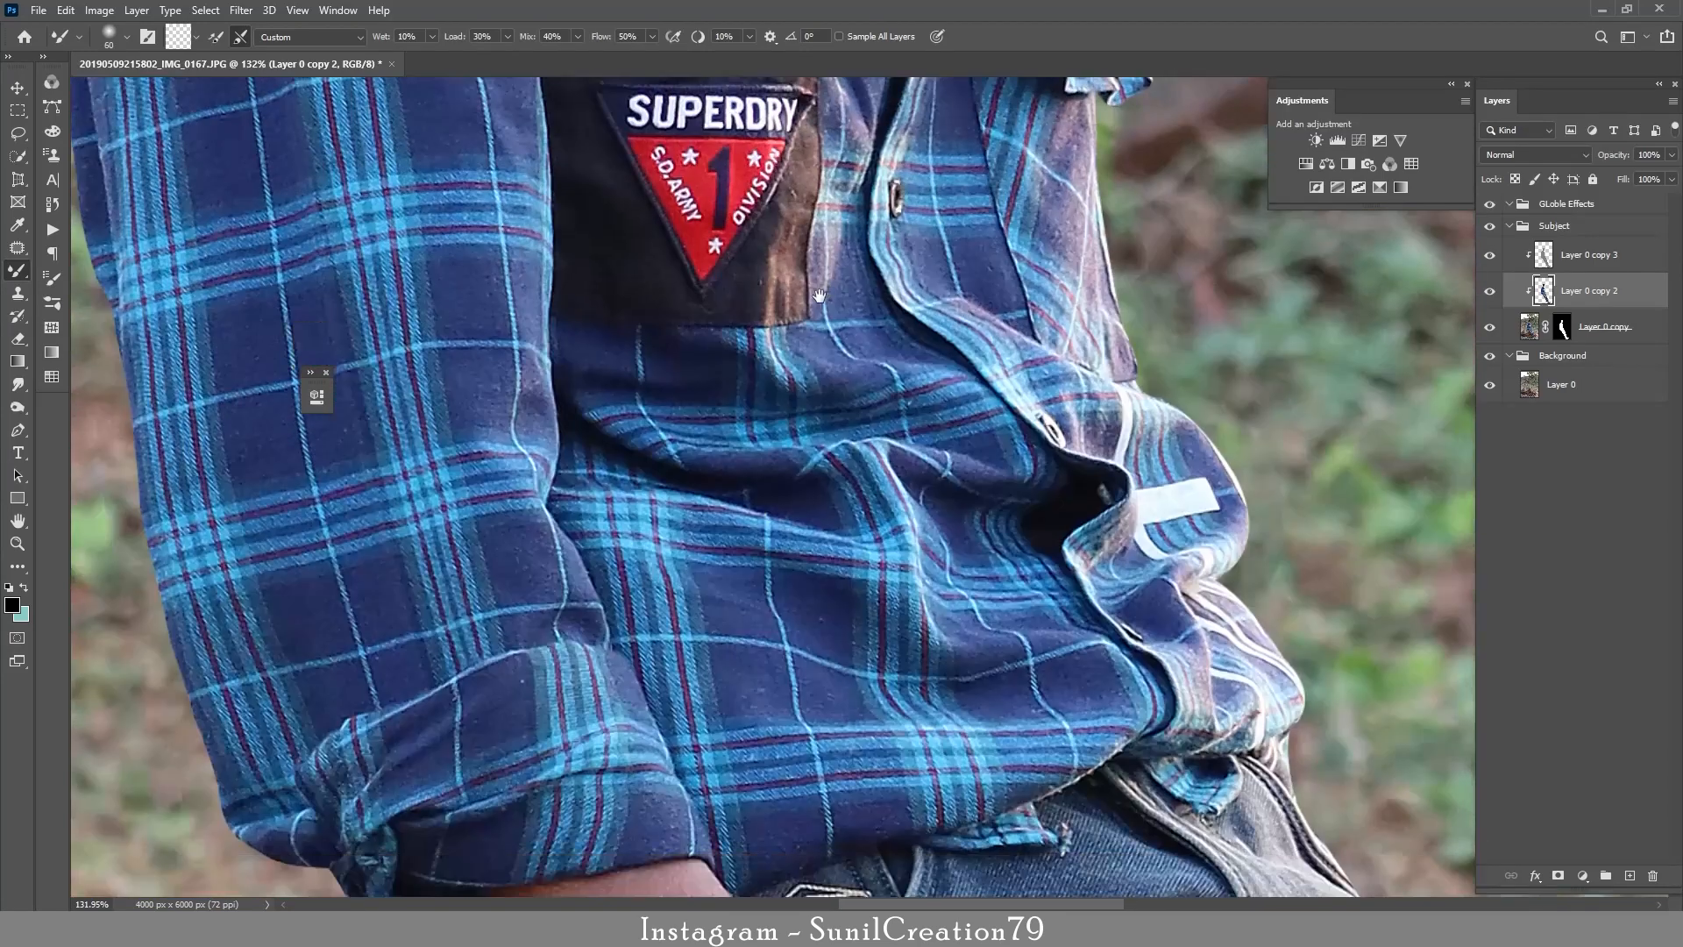
mouse_move(745, 789)
left_mouse_down()
mouse_move(691, 402)
mouse_move(697, 315)
left_mouse_up()
key("bracketleft")
key("bracketright")
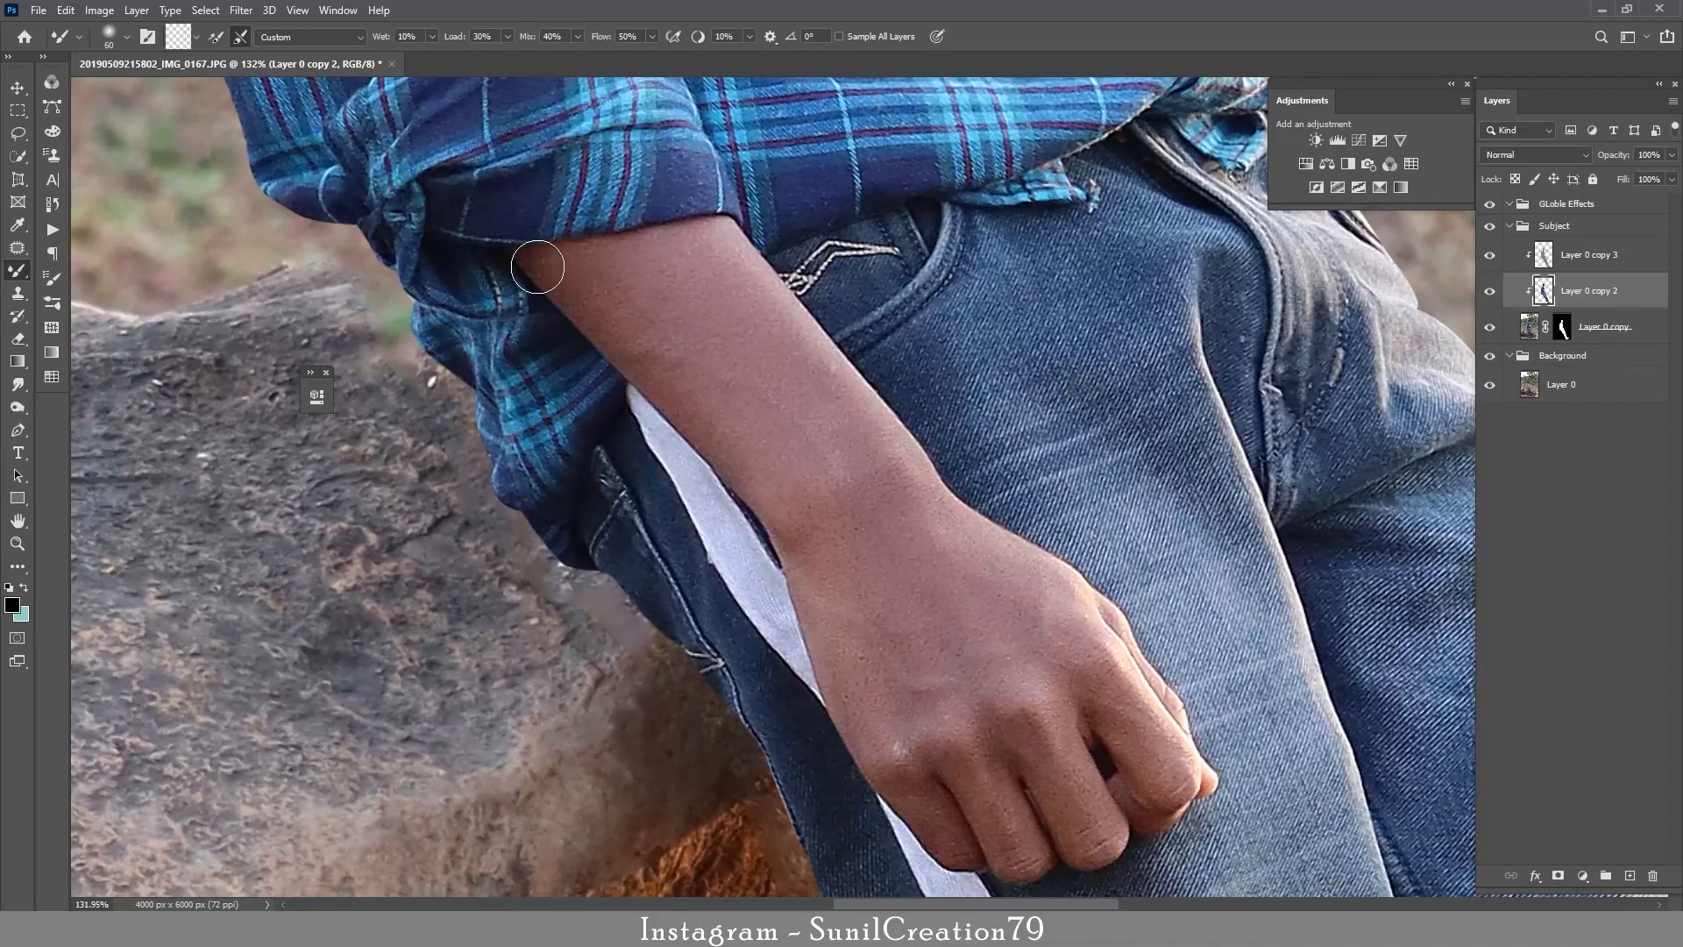
left_click_drag(538, 266, 716, 451)
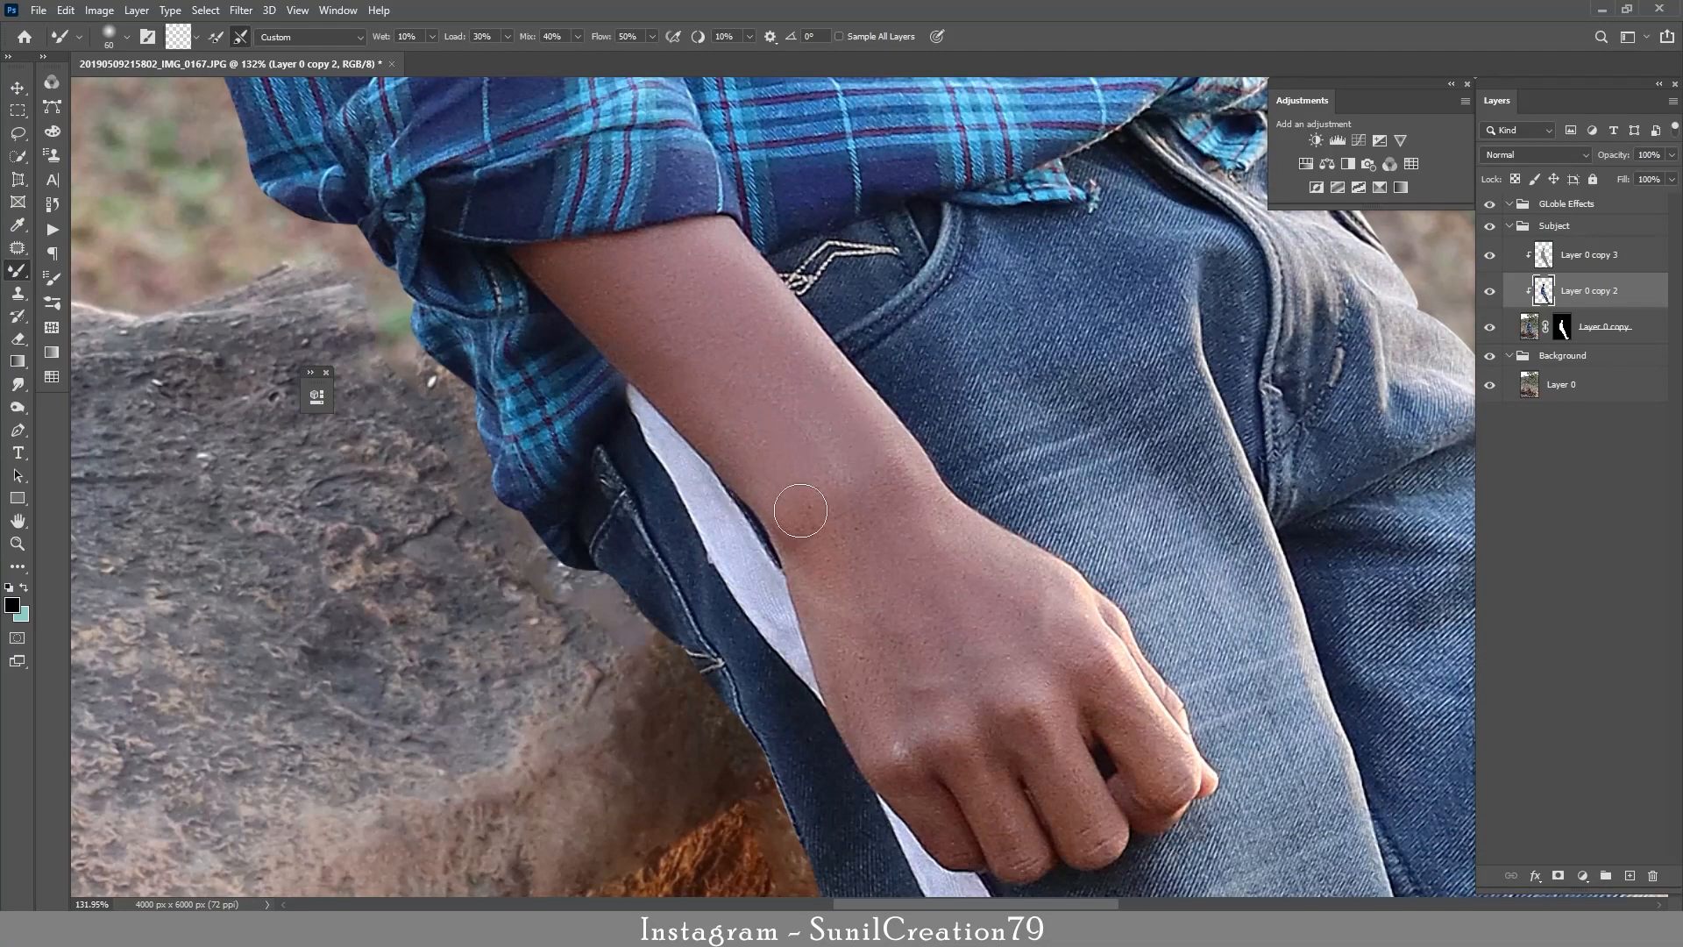
left_click_drag(1000, 581, 897, 336)
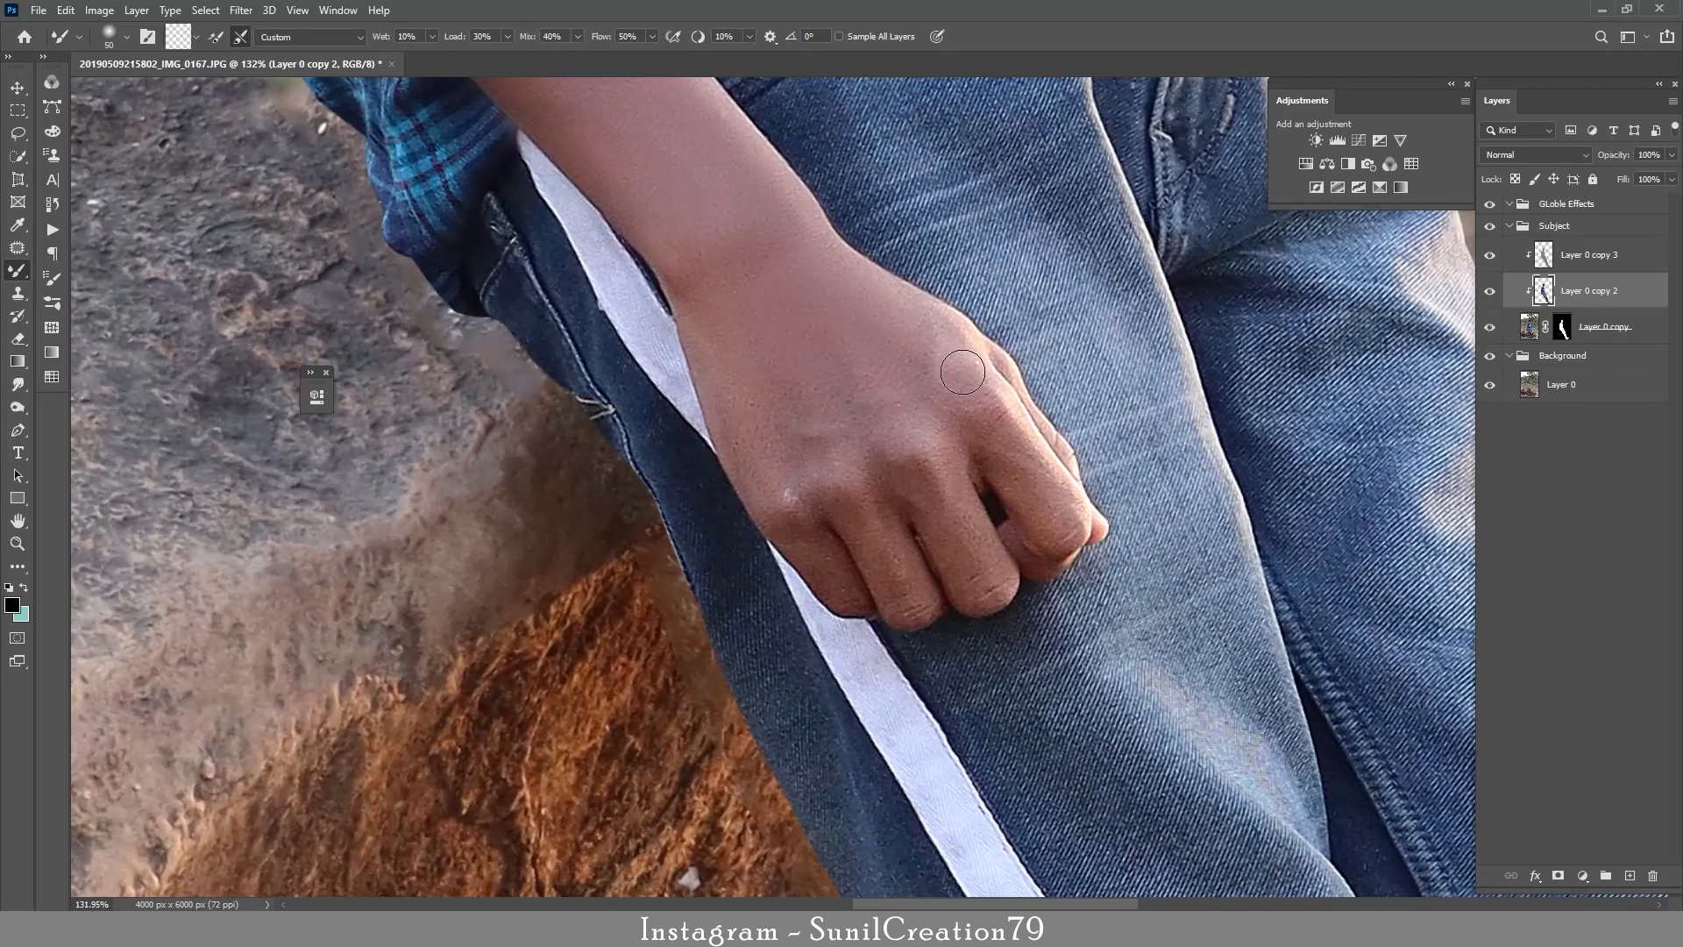
key("bracketleft")
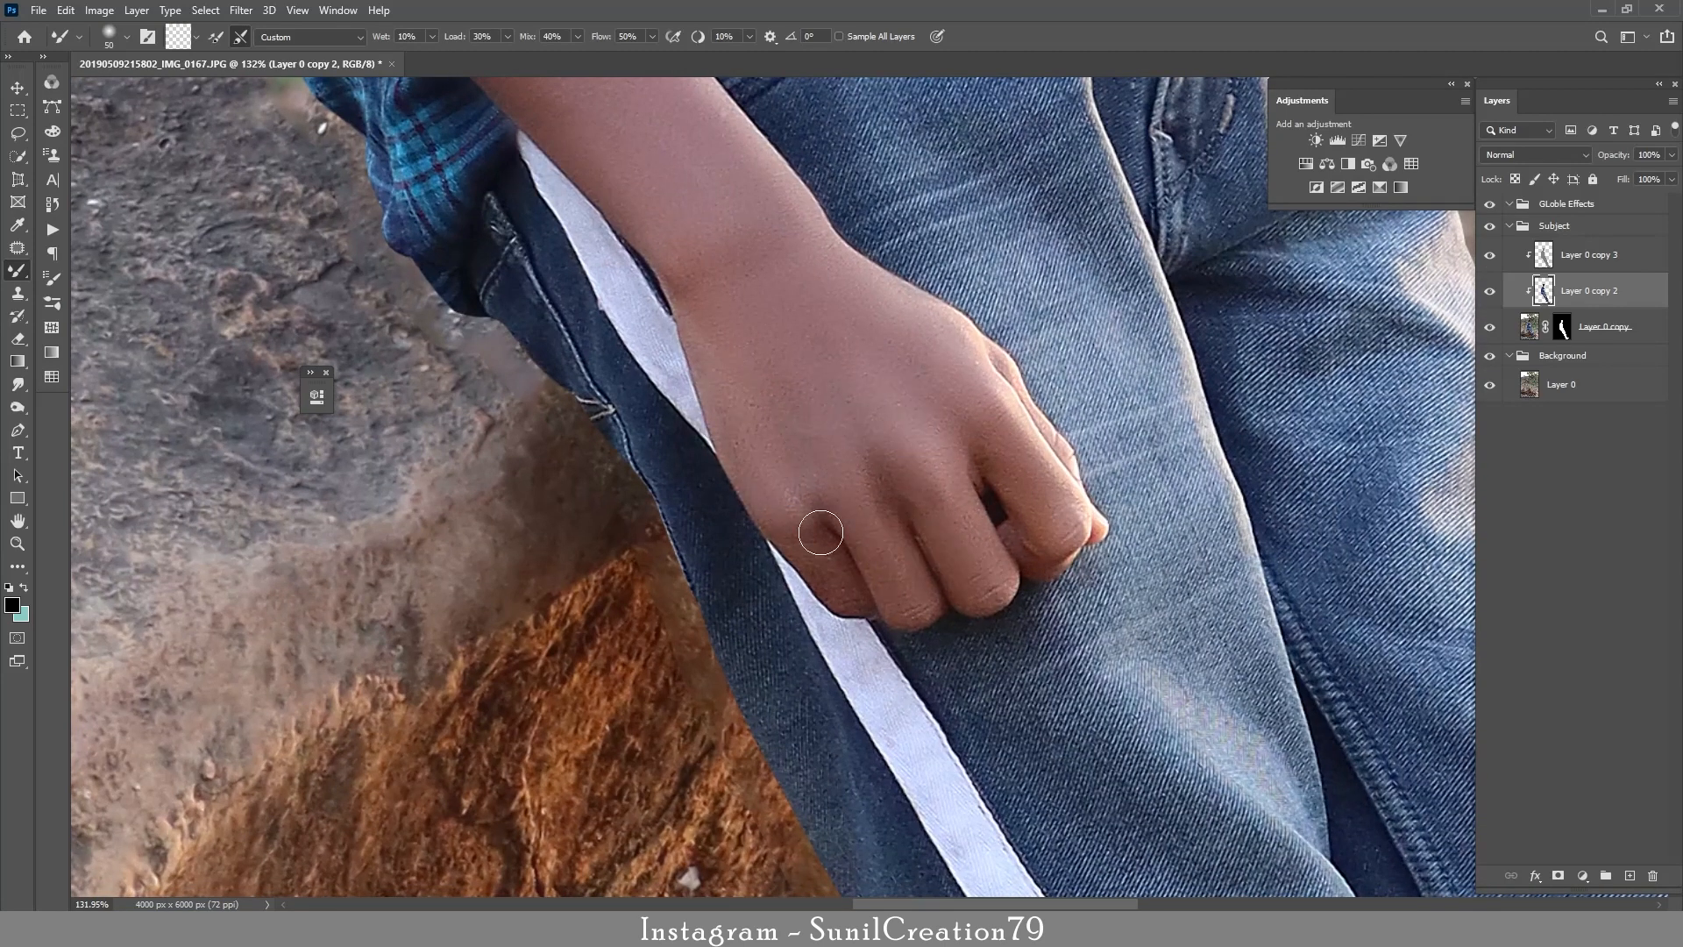
Smooth the exposed ankle skin above the shoe with a larger Mixer Brush.
key("z")
left_click_drag(991, 329, 885, 338)
left_click_drag(1173, 661, 1282, 661)
key("b")
mouse_move(1183, 452)
left_mouse_down()
mouse_move(1153, 470)
mouse_move(1196, 521)
mouse_move(1225, 484)
left_mouse_up()
key("bracketright")
key("bracketright")
left_click_drag(1221, 553, 1103, 626)
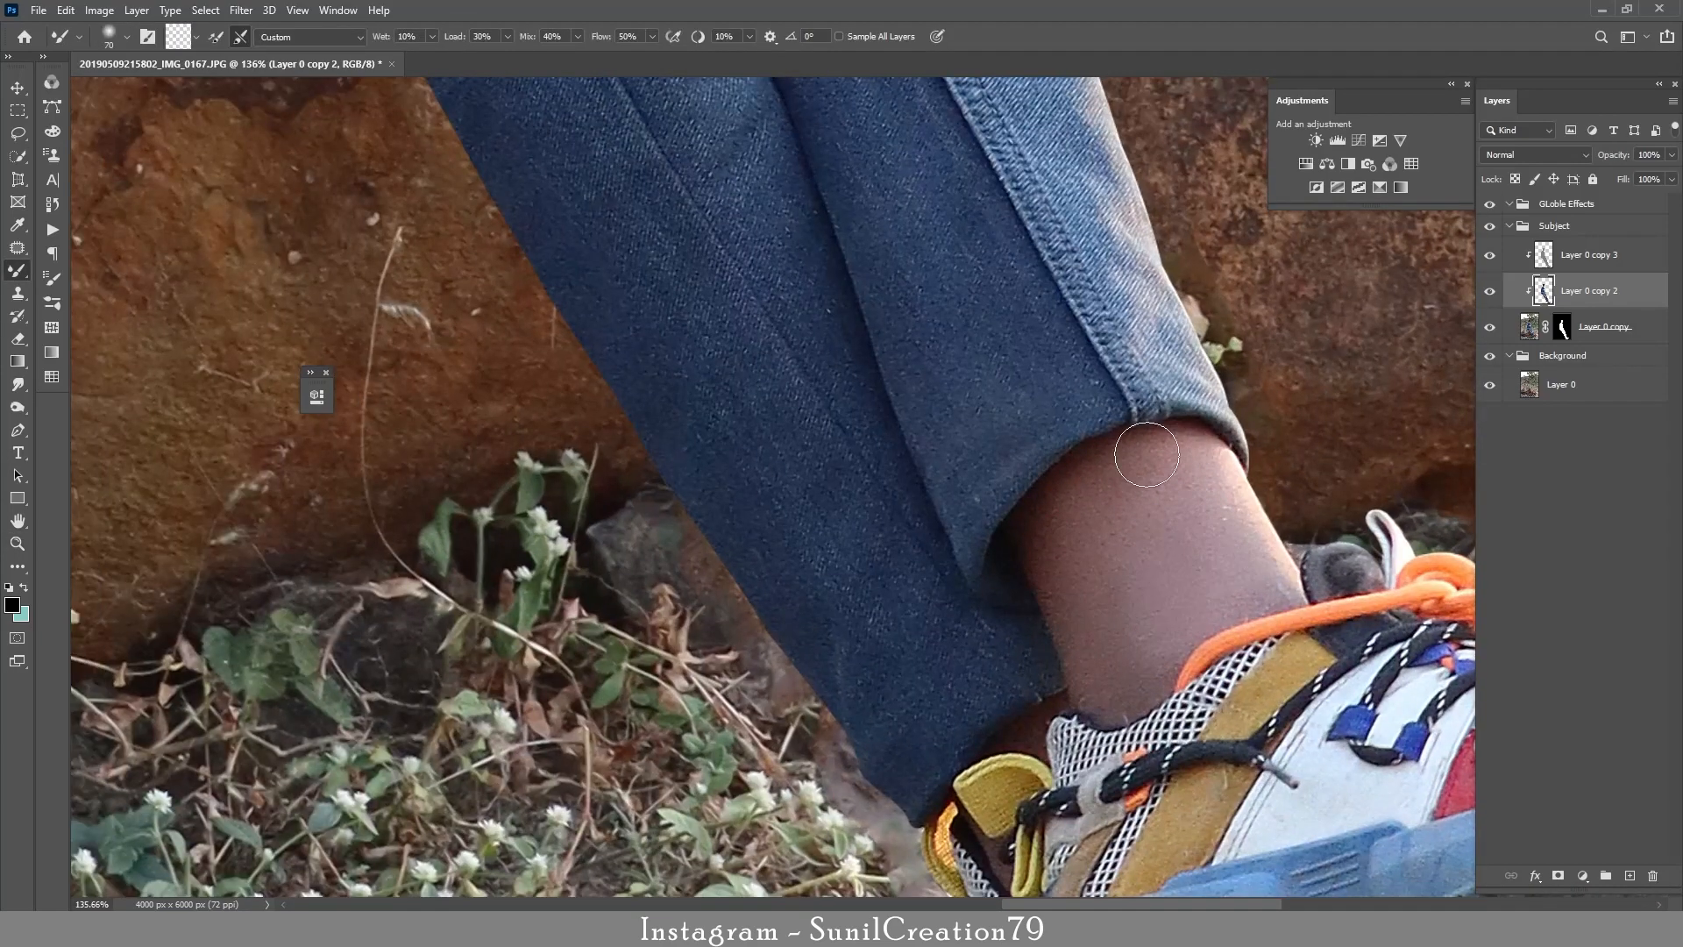
Reduce the opacity of the smoothed Layer 0 copy 2 to 75% and inspect the face.
key("z")
left_click_drag(1024, 351, 885, 351)
mouse_move(784, 482)
left_mouse_down()
mouse_move(879, 499)
mouse_move(815, 499)
left_mouse_up()
key("b")
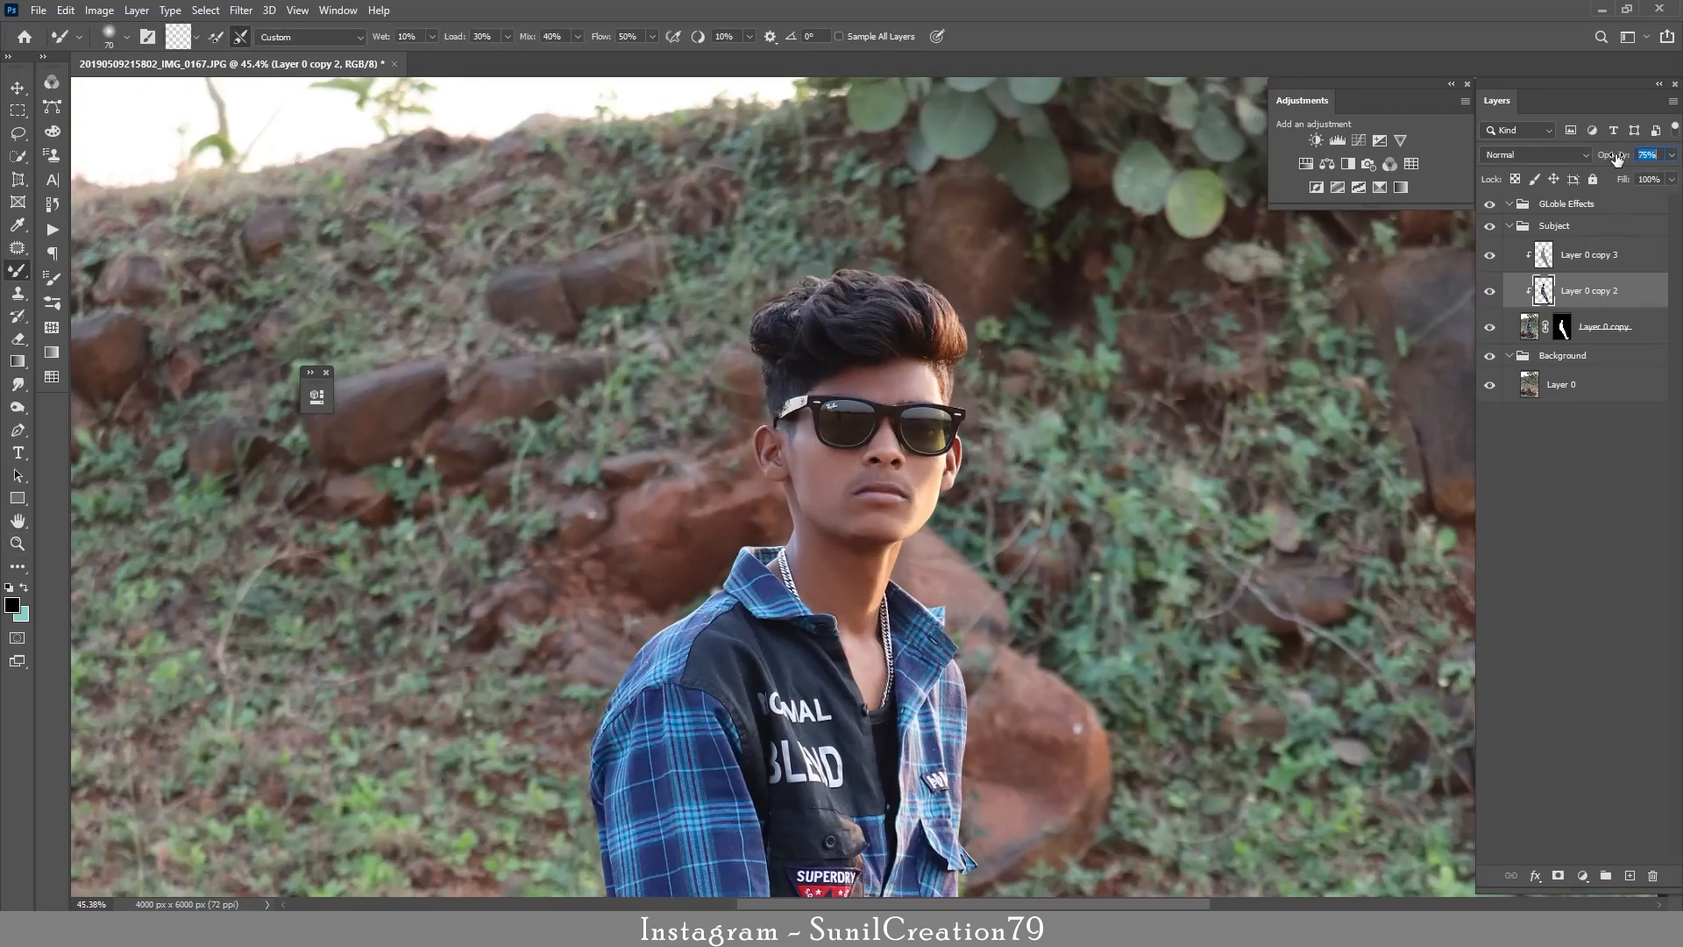
scroll(957, 413, "up", 4)
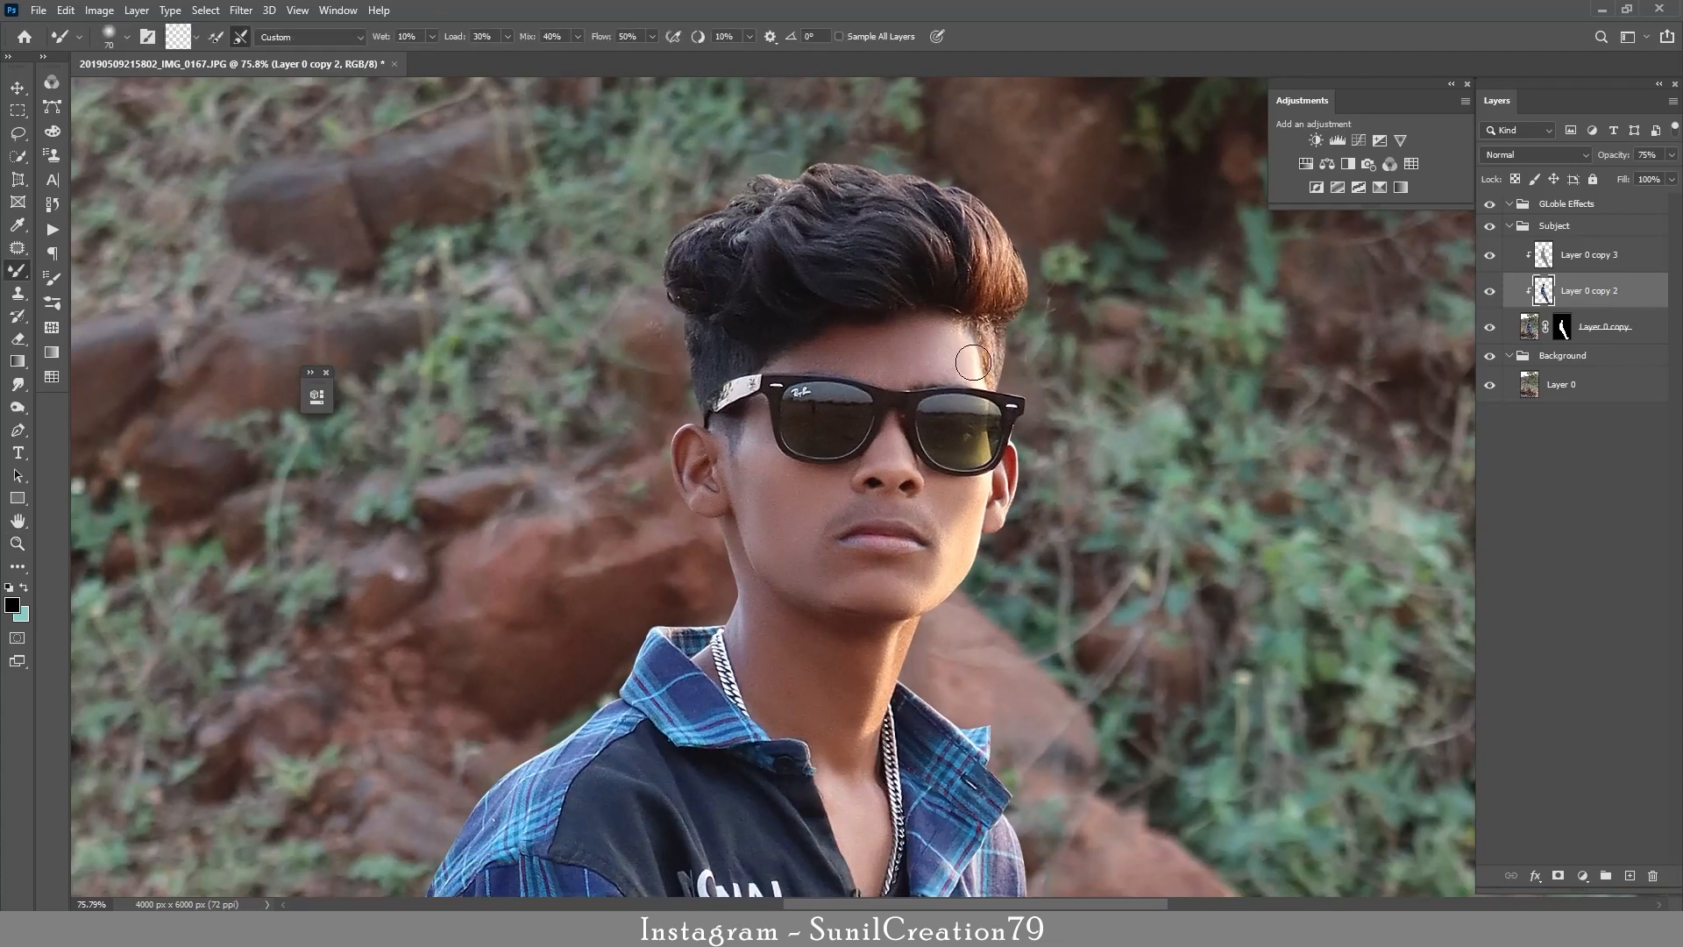
Open Layer 0 copy's mask in Select and Mask and preview masked areas as a red overlay at 50% opacity.
double_click(1563, 328)
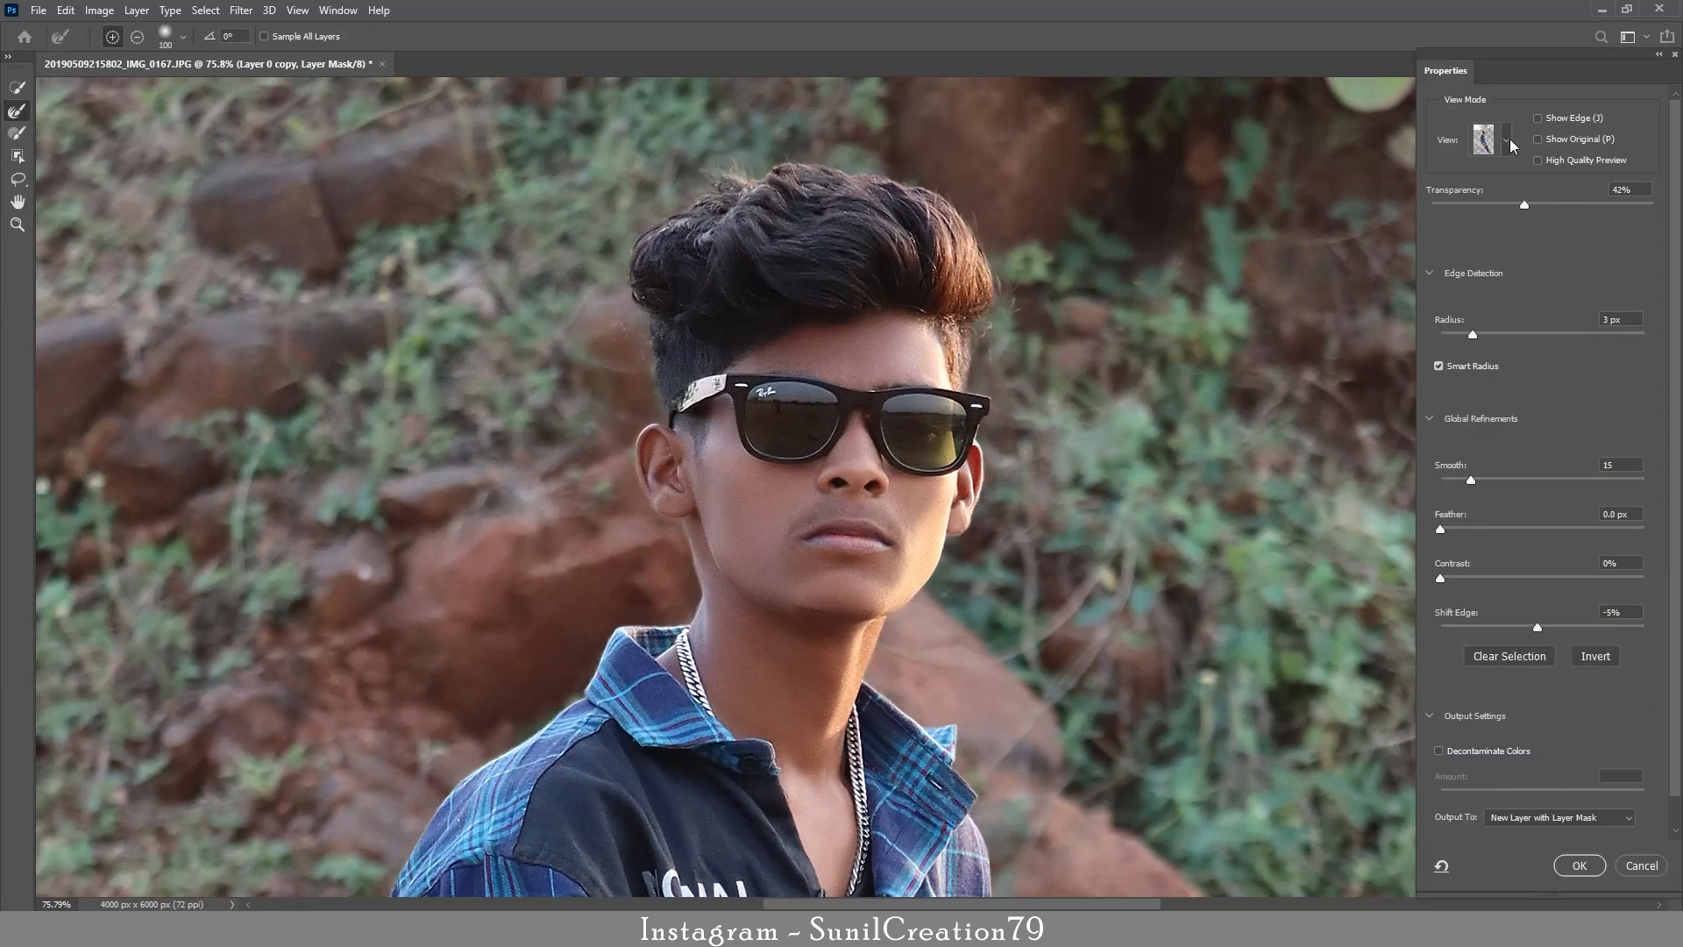
key("v")
left_click(17, 115)
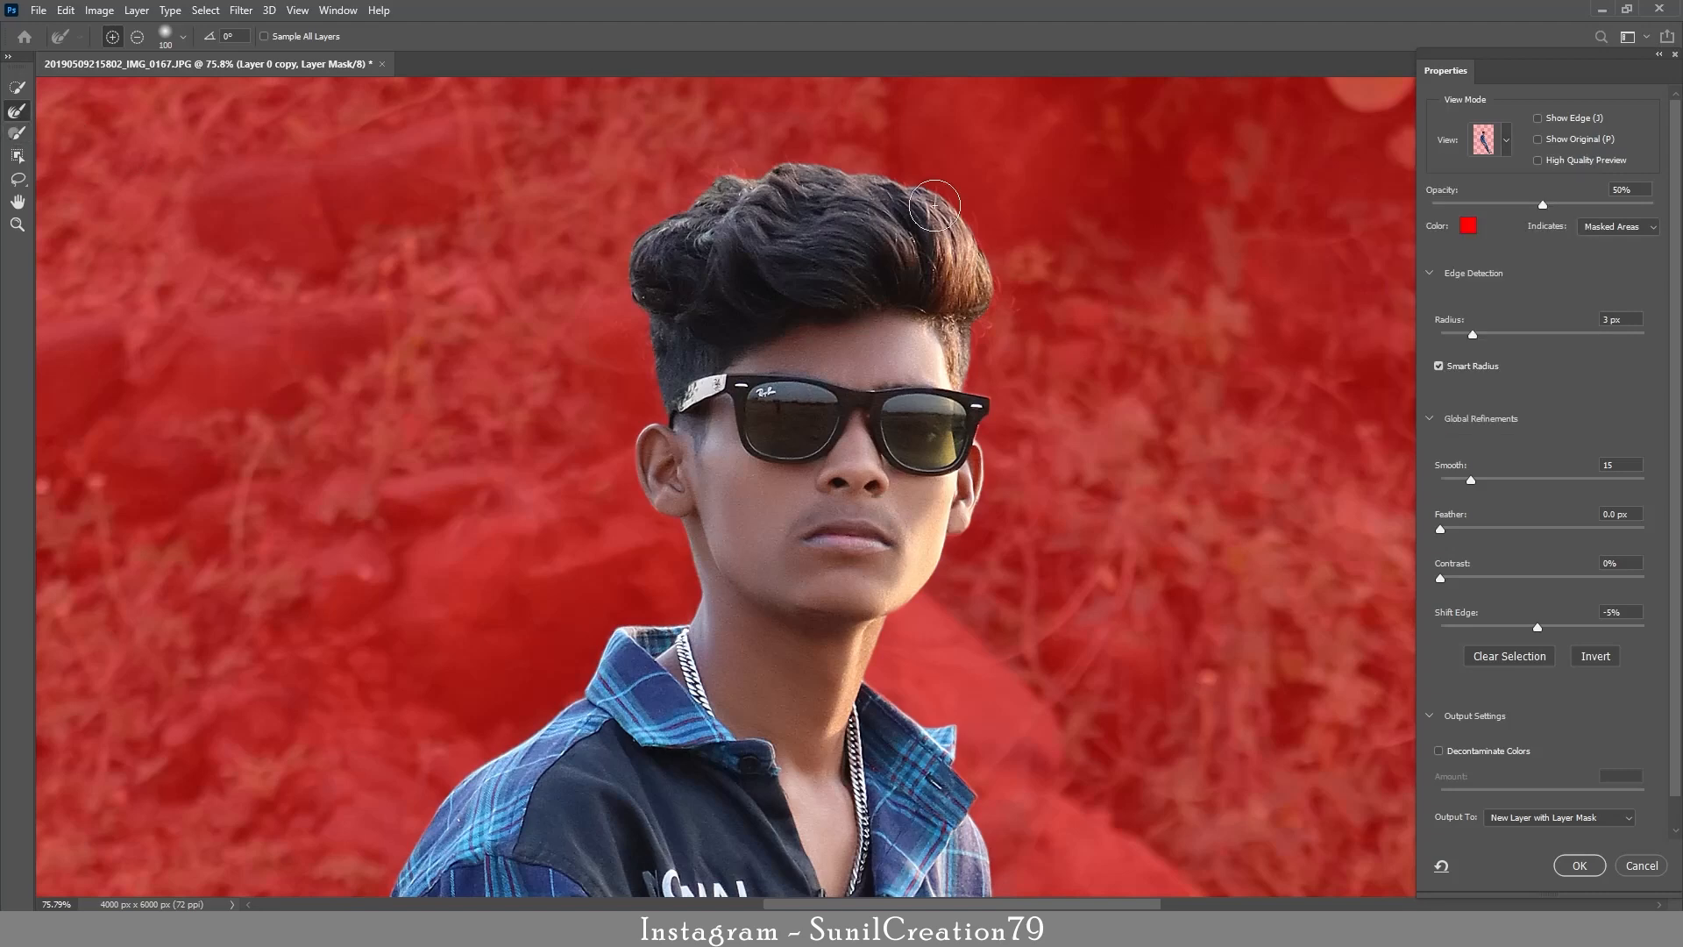
Refine the mask edge around the subject's hair with a smaller Refine Edge Brush.
left_click(181, 36)
left_click(180, 46)
key("bracketleft")
key("bracketleft")
key("bracketleft")
key("bracketleft")
key("bracketleft")
key("bracketleft")
key("ctrl+space")
left_click_drag(981, 282, 999, 263)
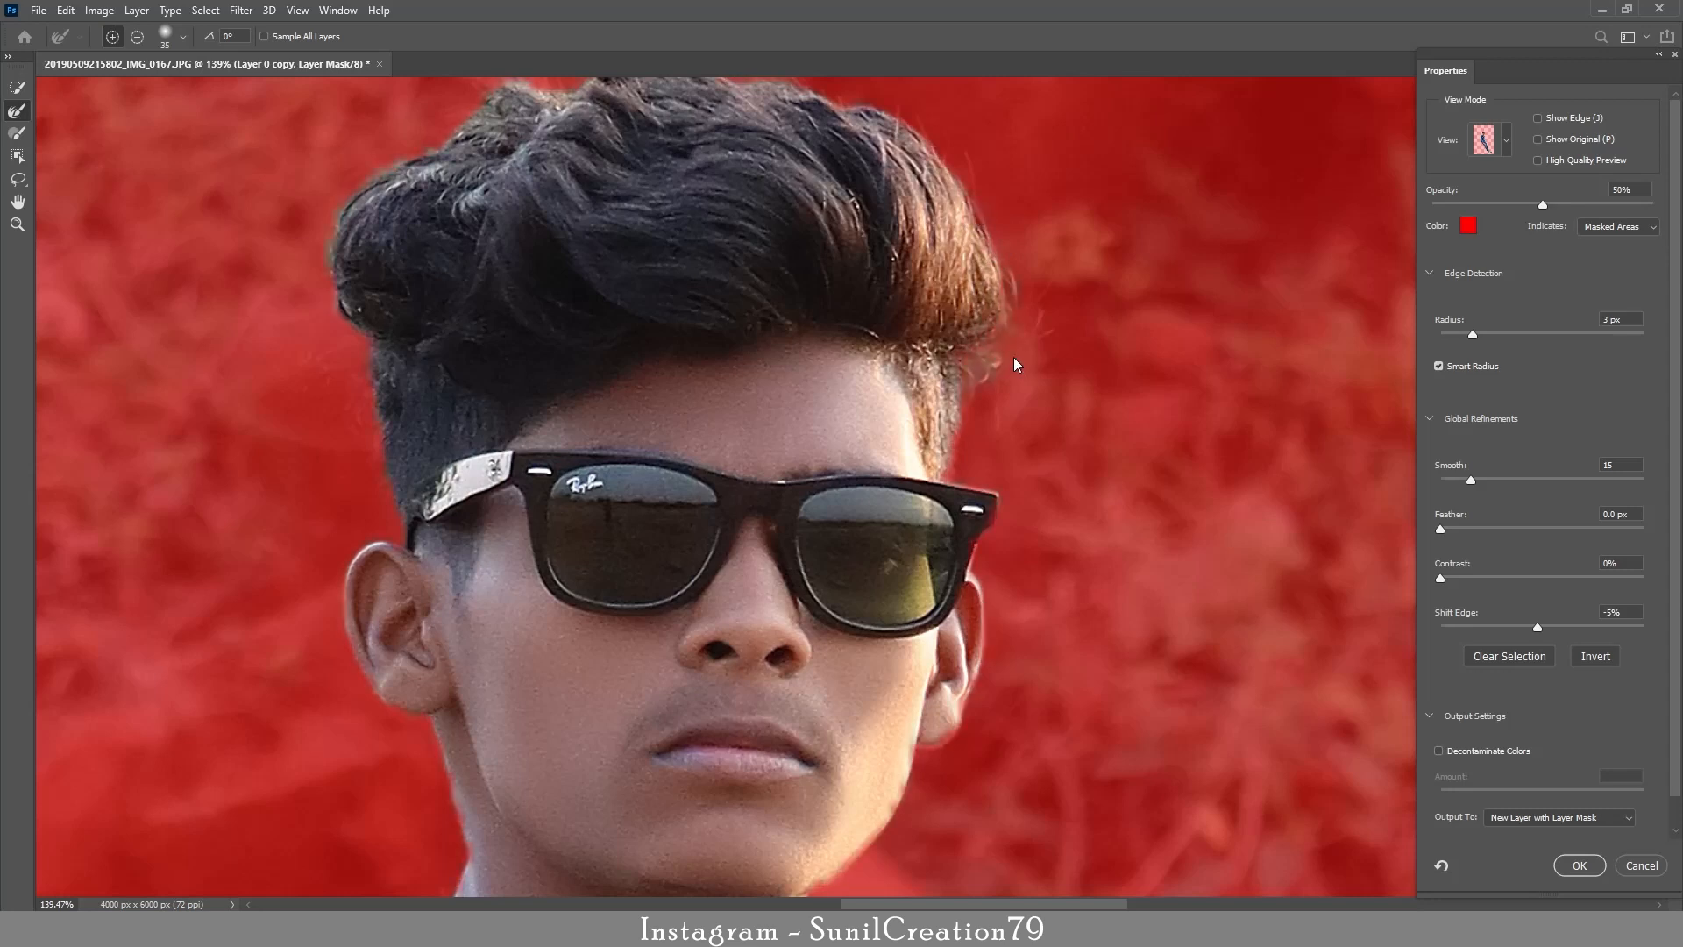
scroll(1008, 355, "up", 3)
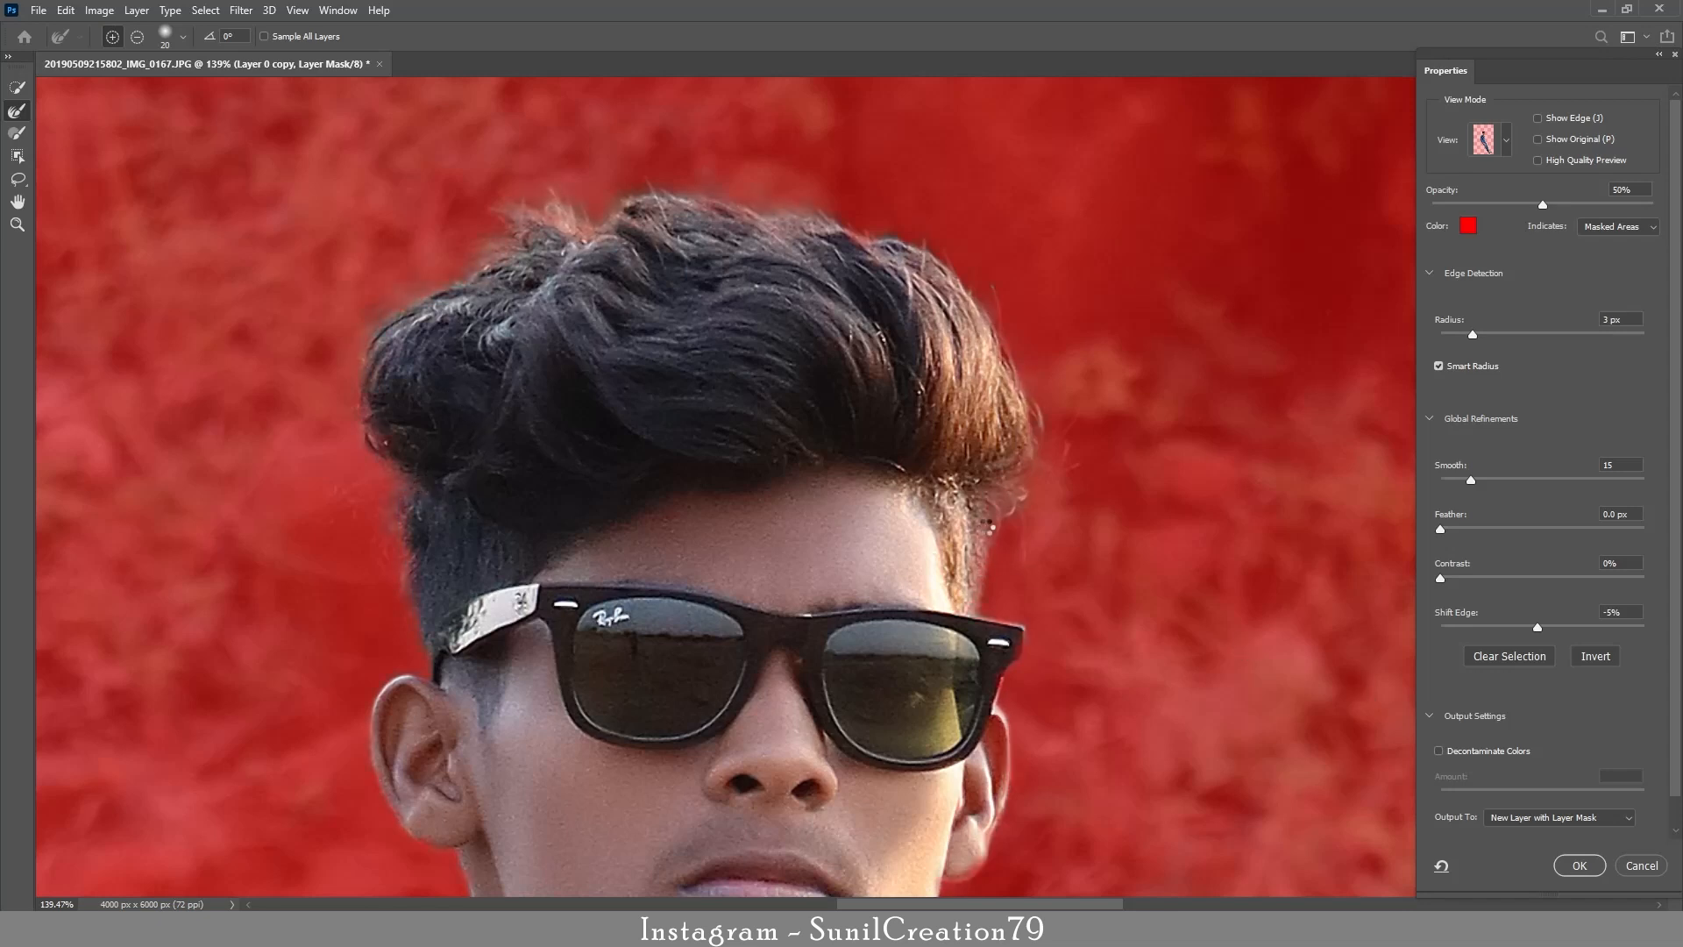
Output the refinement to the existing layer mask and compare the image with Layer 0 copy hidden and shown.
left_click(1514, 816)
left_click(1527, 833)
key("Return")
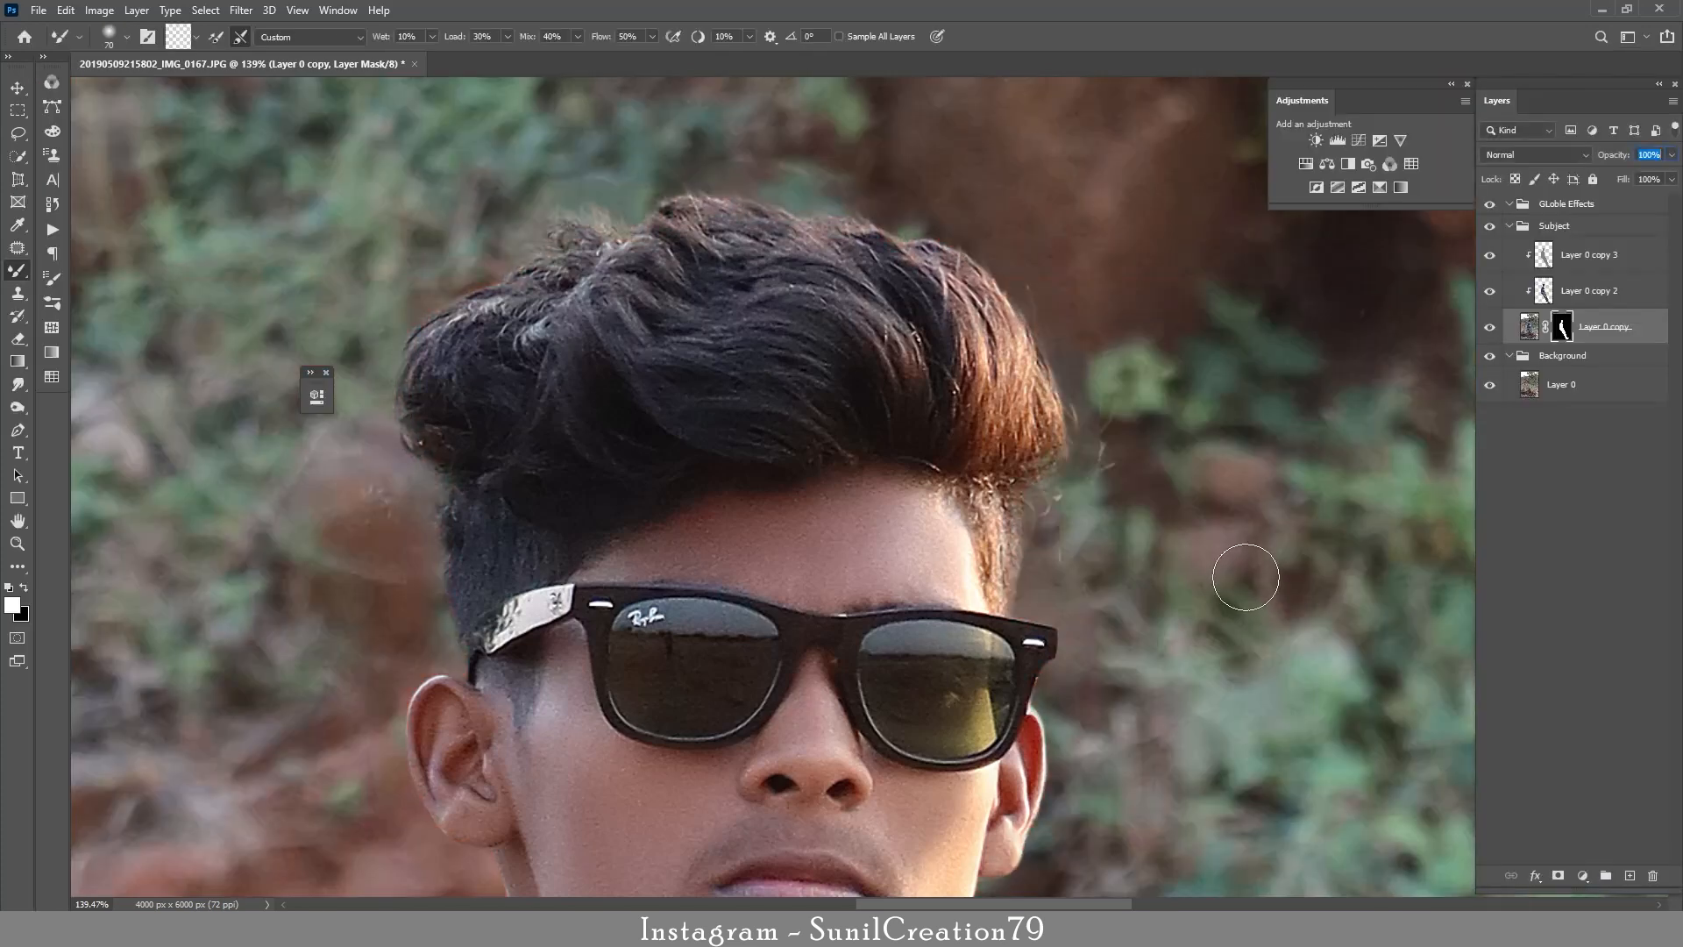
left_click(1490, 330)
left_click(1490, 330)
Remove stray hair remnants around the head on background Layer 0 with the Content-Aware Spot Healing Brush.
left_click(1505, 395)
left_click(17, 247)
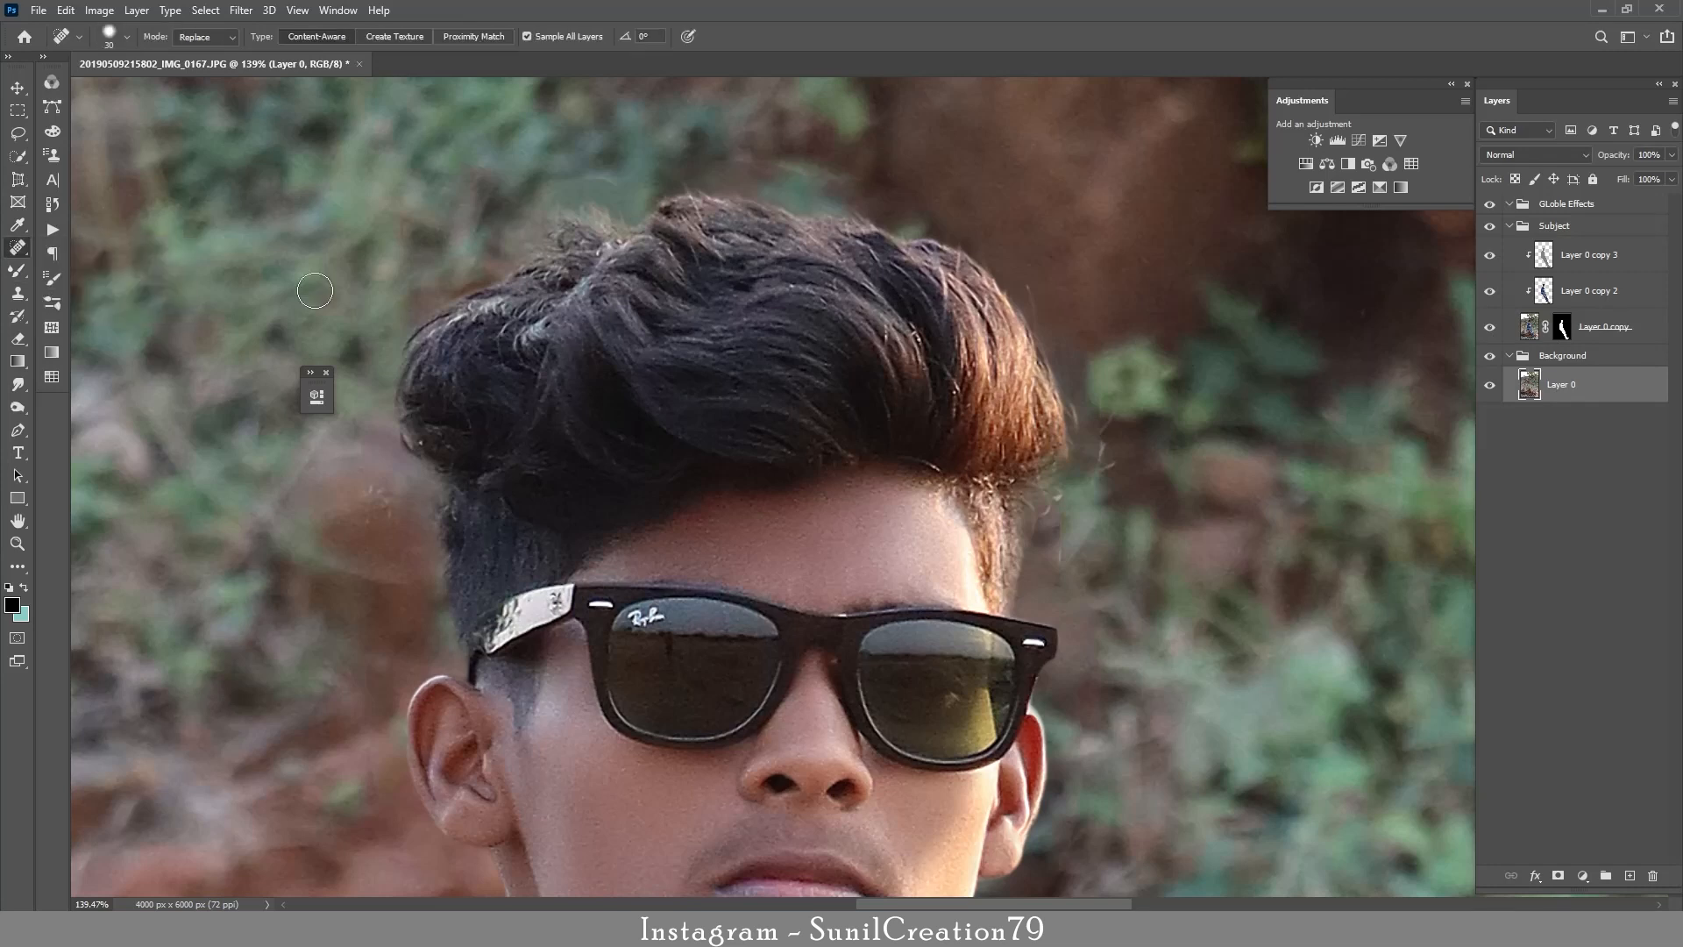
left_click_drag(1100, 399, 1108, 517)
left_click(1066, 506)
left_click_drag(1066, 571, 1081, 531)
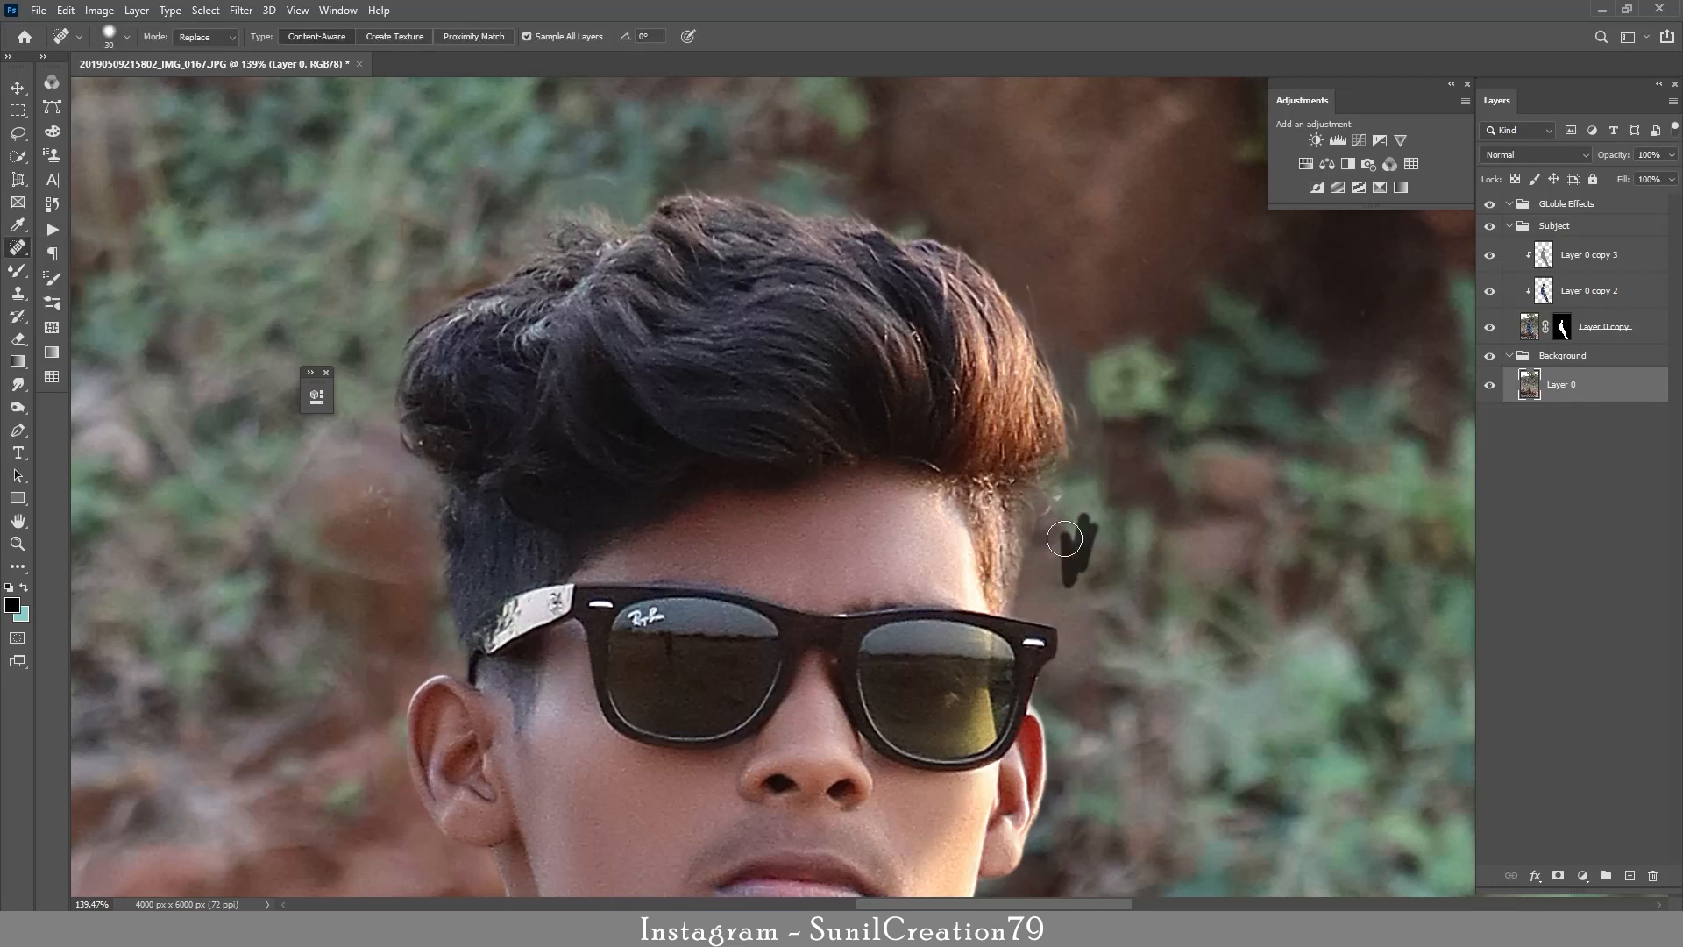
key("bracketright")
key("bracketright")
mouse_move(805, 154)
left_mouse_down()
mouse_move(671, 163)
mouse_move(727, 202)
left_mouse_up()
left_click_drag(510, 189, 472, 228)
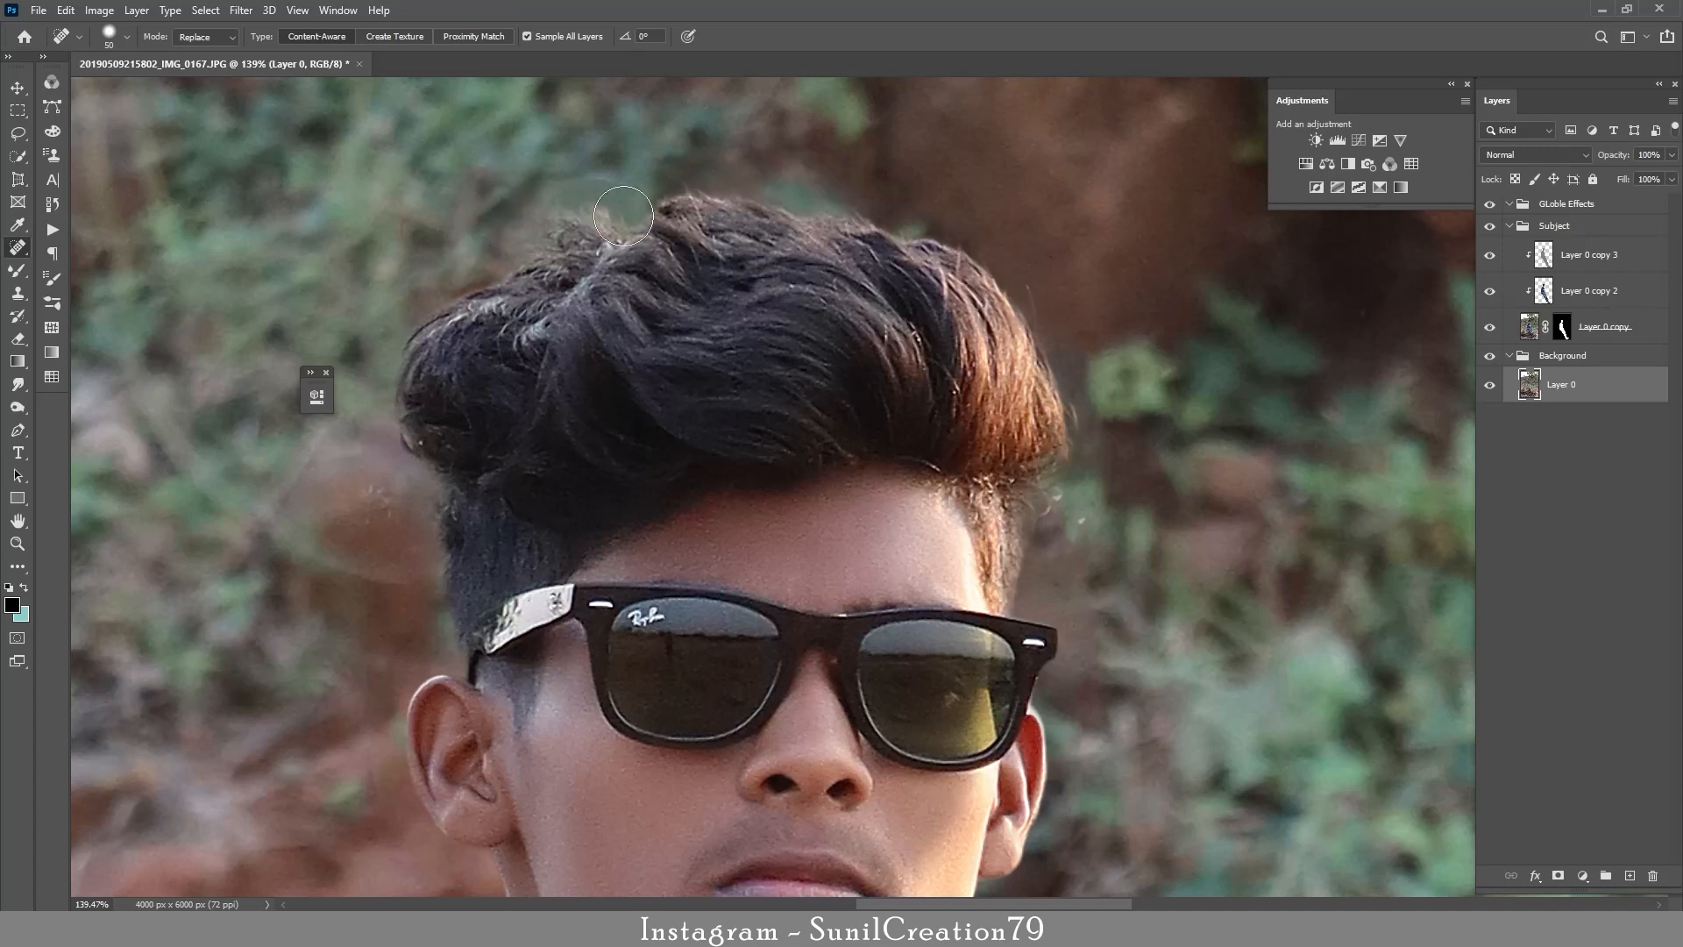
left_click_drag(378, 465, 347, 507)
left_click_drag(1080, 542, 1089, 518)
Hide Layer 0 copy, heal the leftover hair spots in the background on Layer 0, and show the subject again.
left_click(1489, 326)
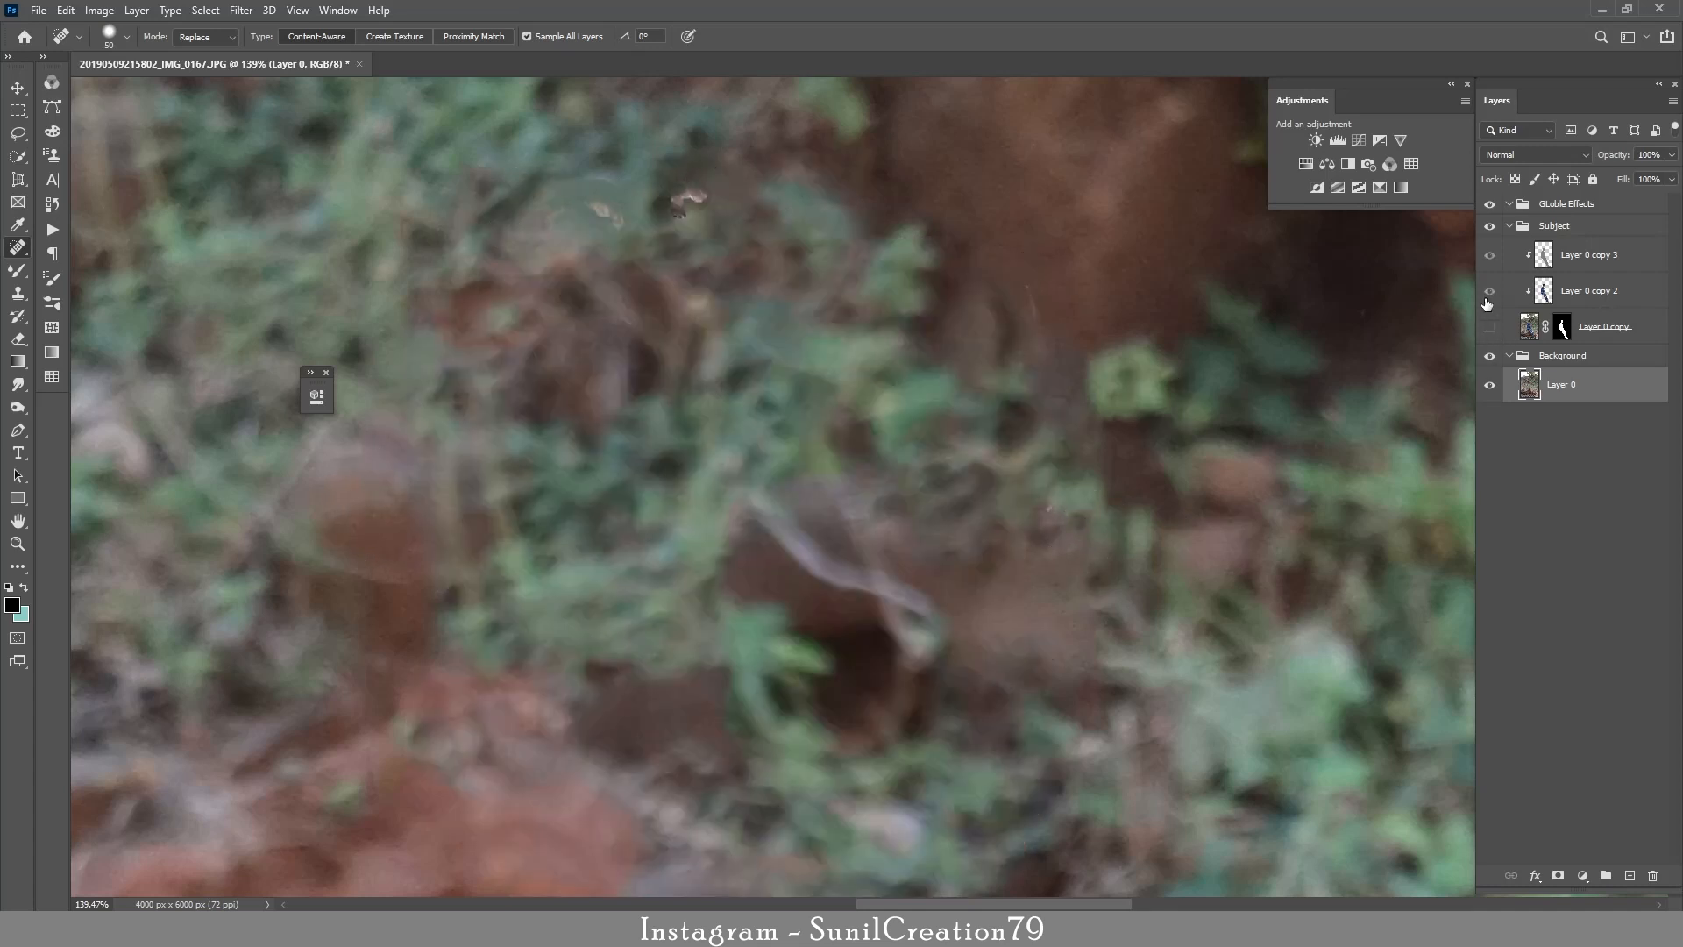
left_click(1489, 328)
left_click(1489, 328)
left_click(688, 200)
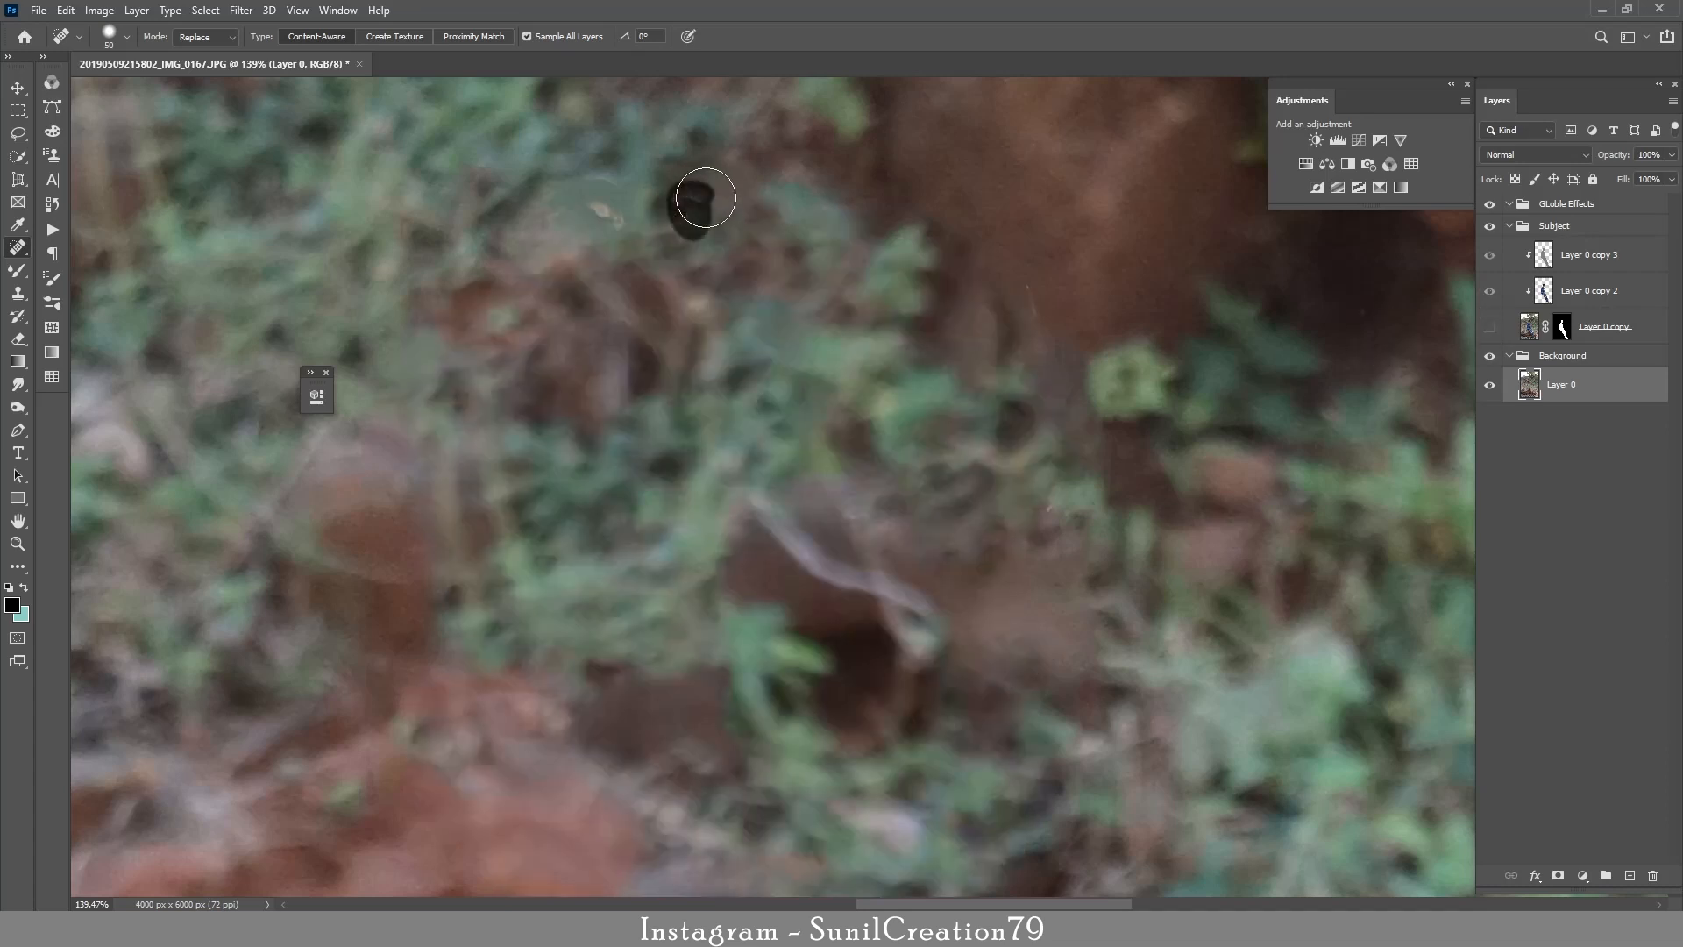
left_click_drag(1033, 307, 1033, 282)
left_click(1489, 326)
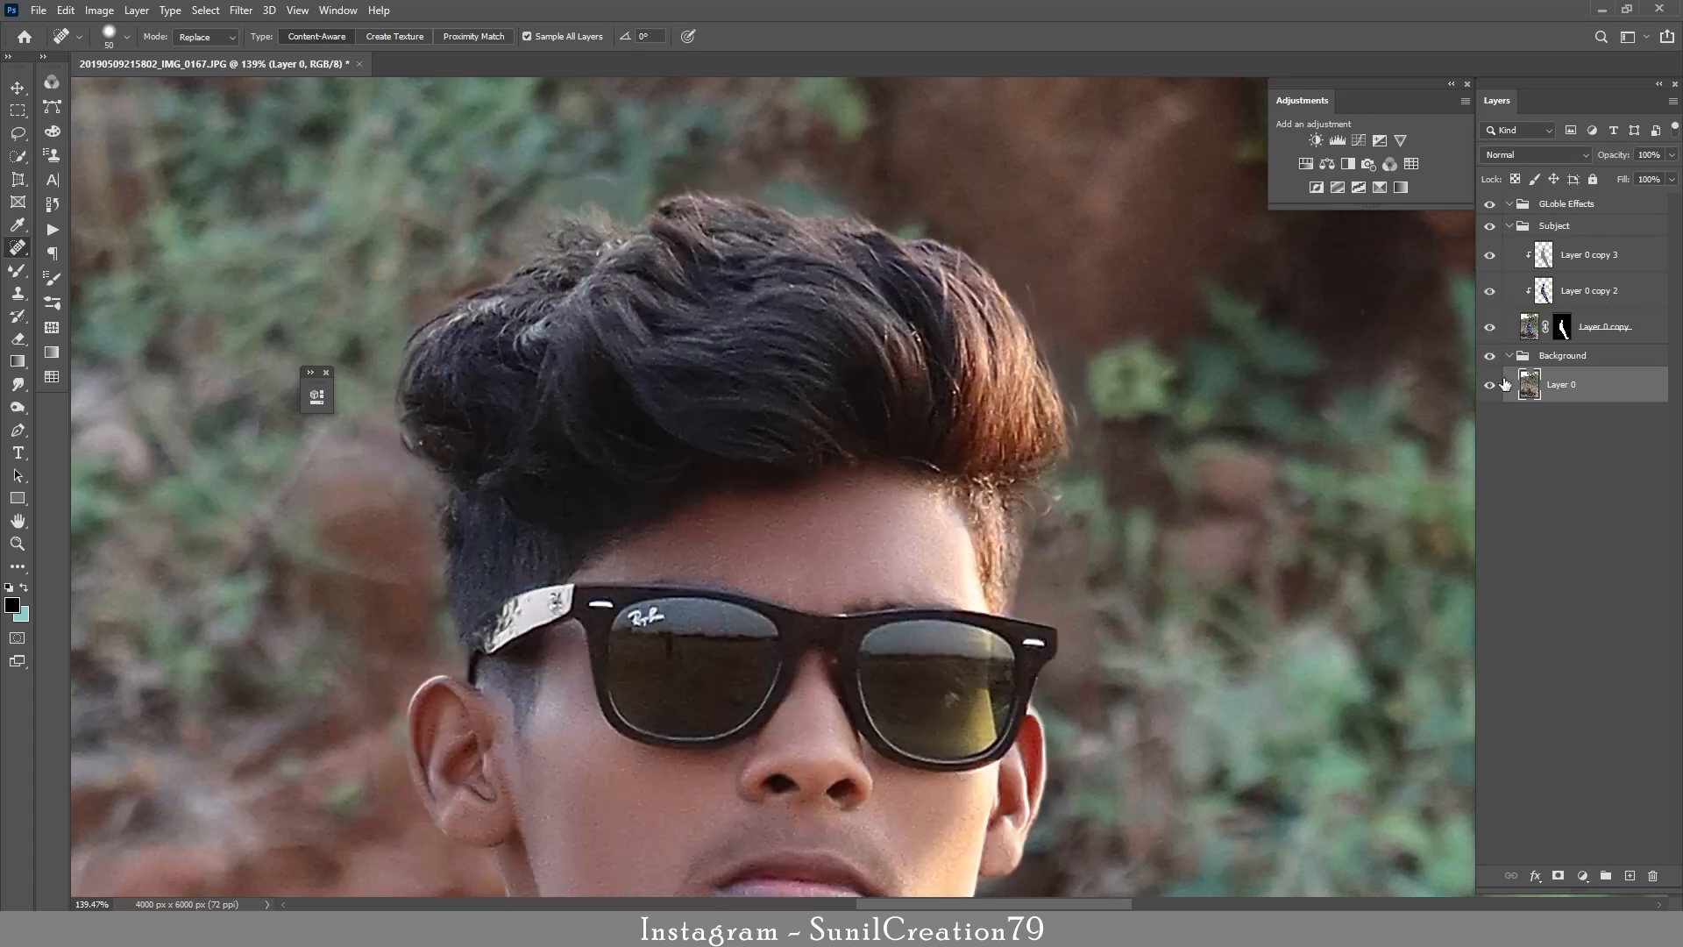
Duplicate Layer 0 within the Background group and start a Tilt-Shift blur on the copy.
key("z")
left_click_drag(1032, 379, 977, 394)
mouse_move(1572, 385)
left_mouse_down()
mouse_move(1572, 701)
mouse_move(1629, 875)
left_mouse_up()
left_click(241, 10)
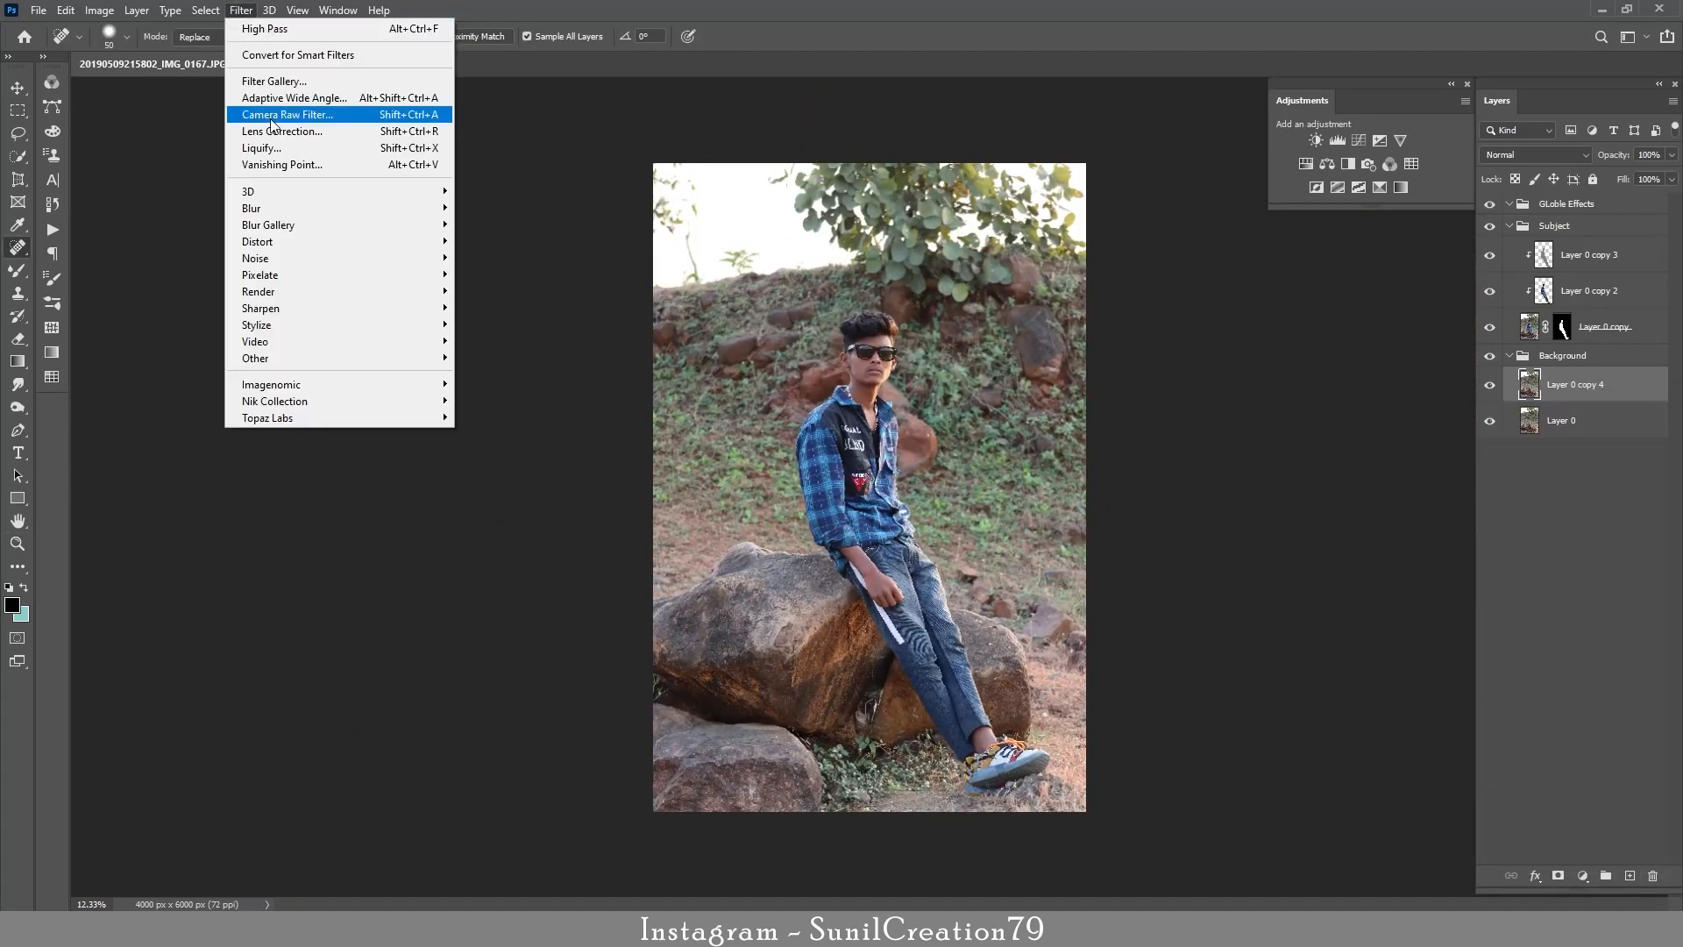
mouse_move(263, 230)
left_click(504, 255)
Move the Tilt-Shift focus band down onto the large rock and adjust its upper focus and transition lines.
left_click_drag(783, 494, 784, 568)
left_click_drag(756, 497, 780, 614)
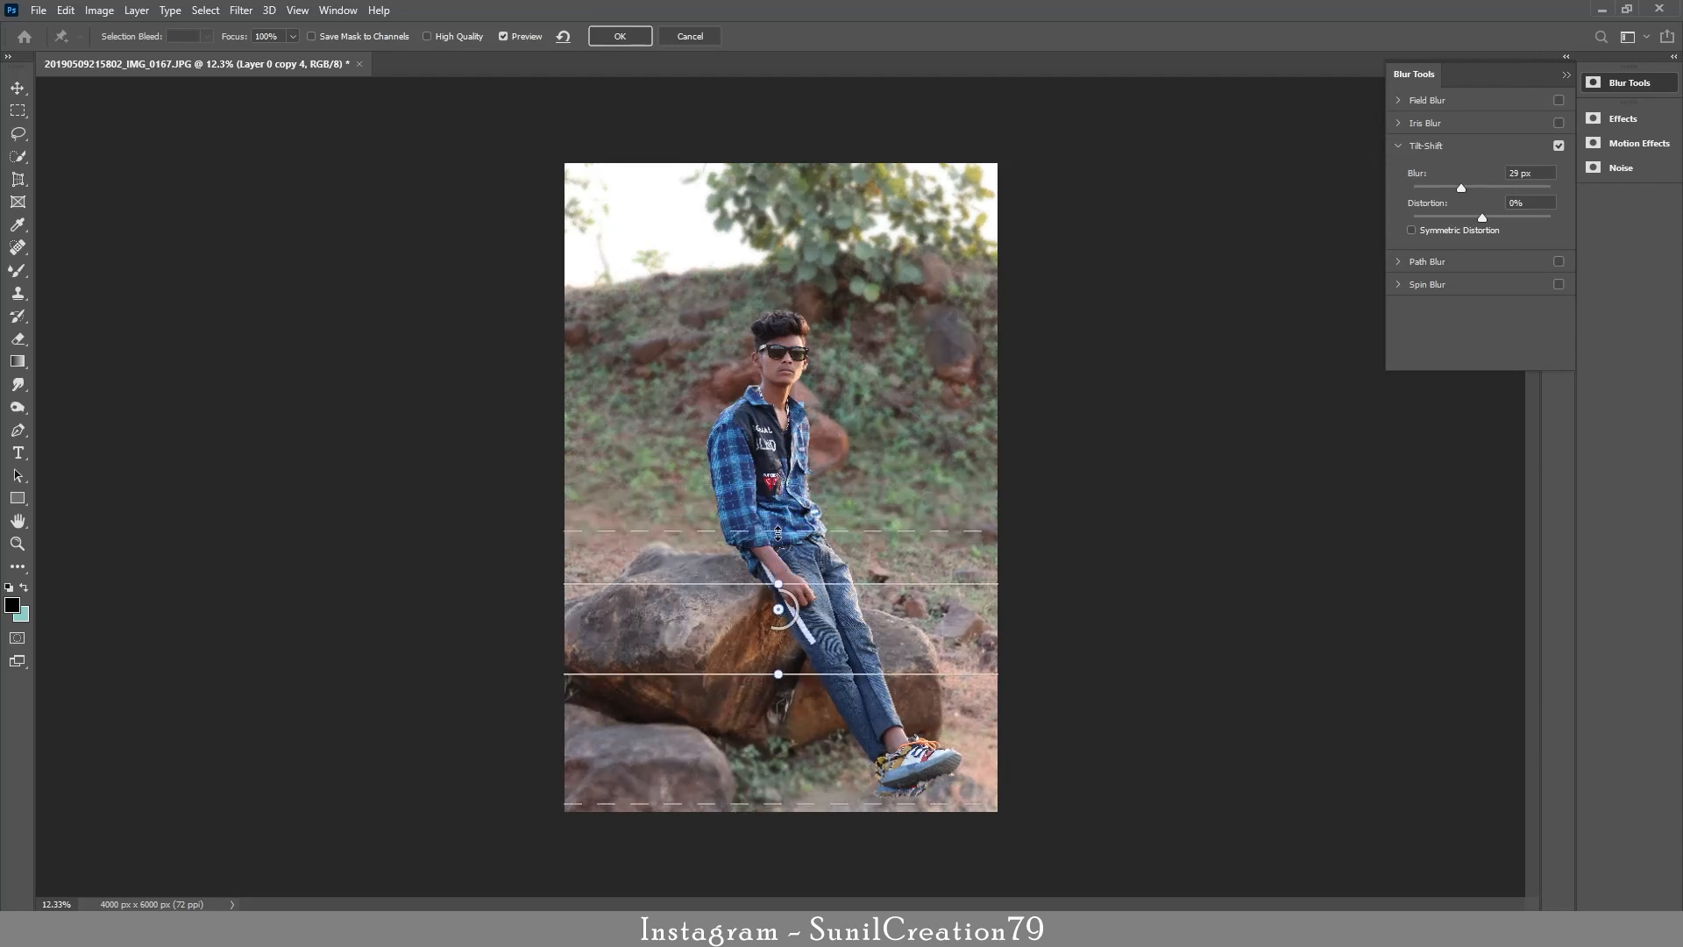
left_click_drag(773, 531, 773, 453)
left_click_drag(829, 582, 828, 563)
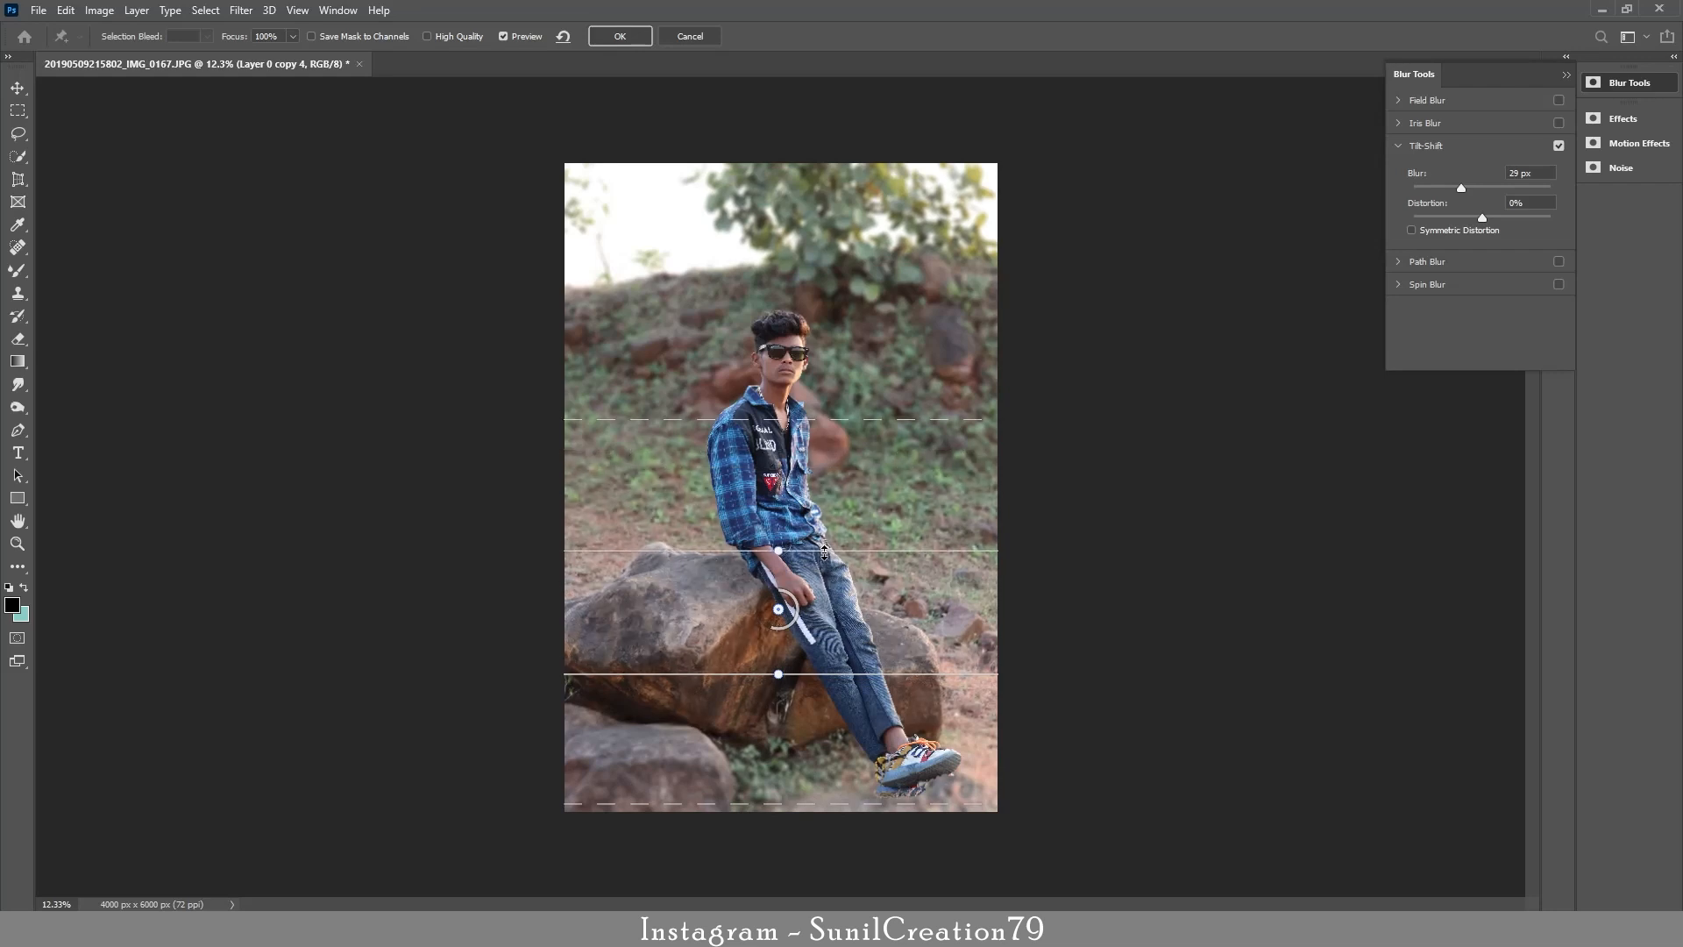
left_click_drag(802, 452, 799, 507)
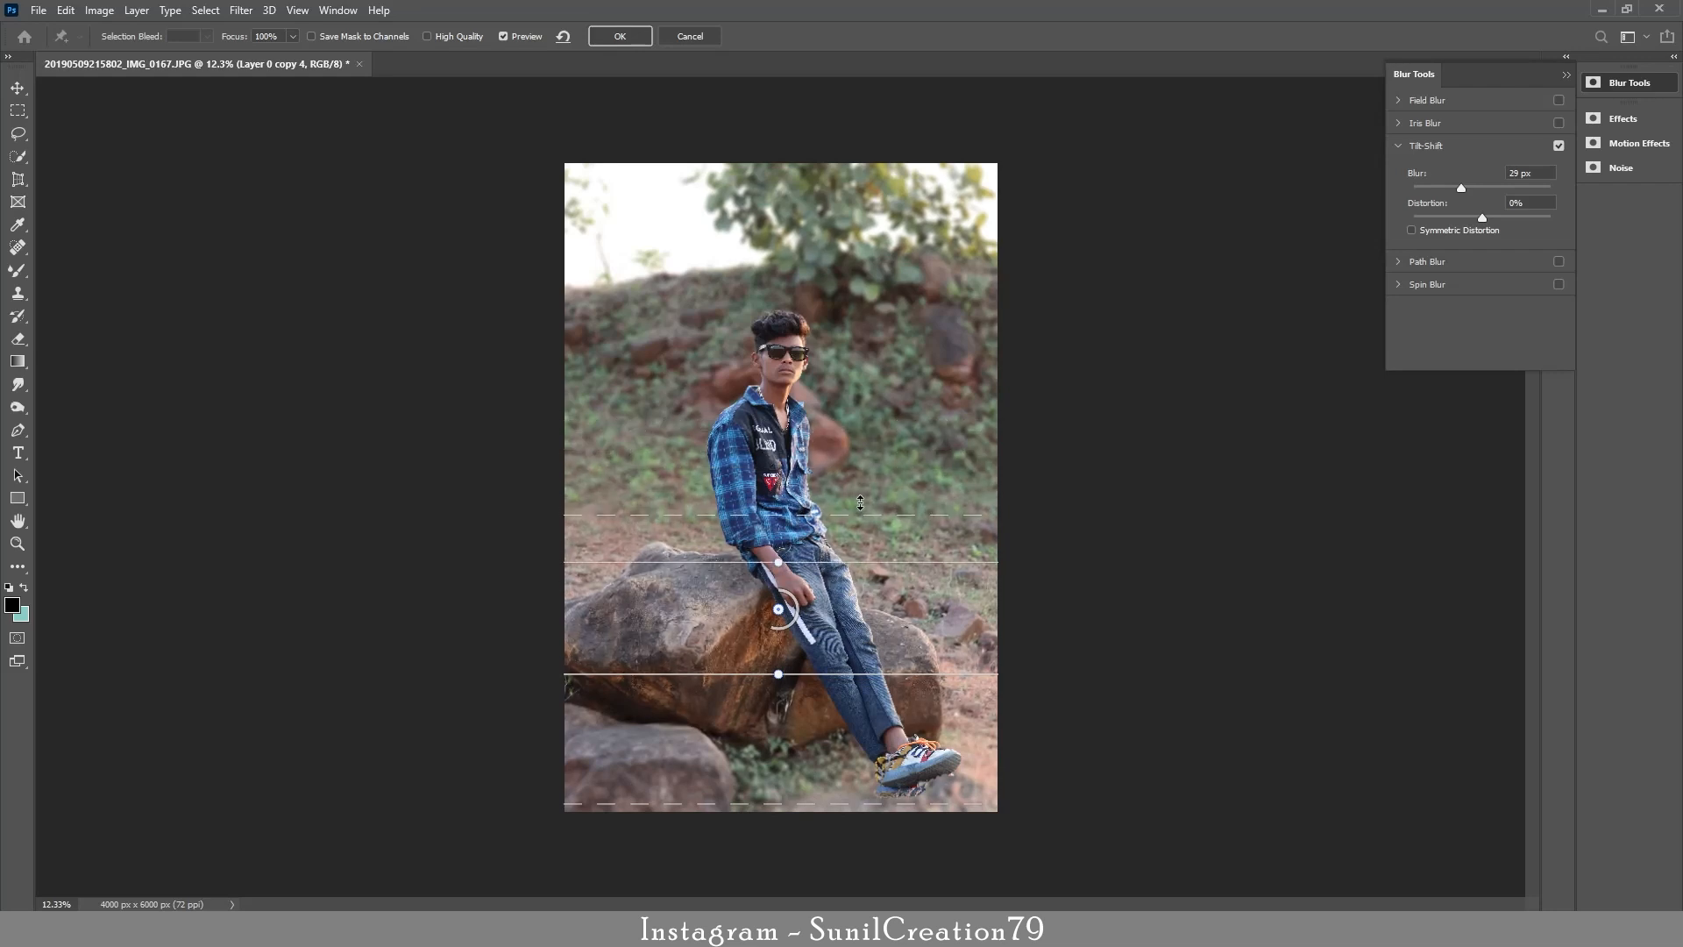
left_click(848, 580)
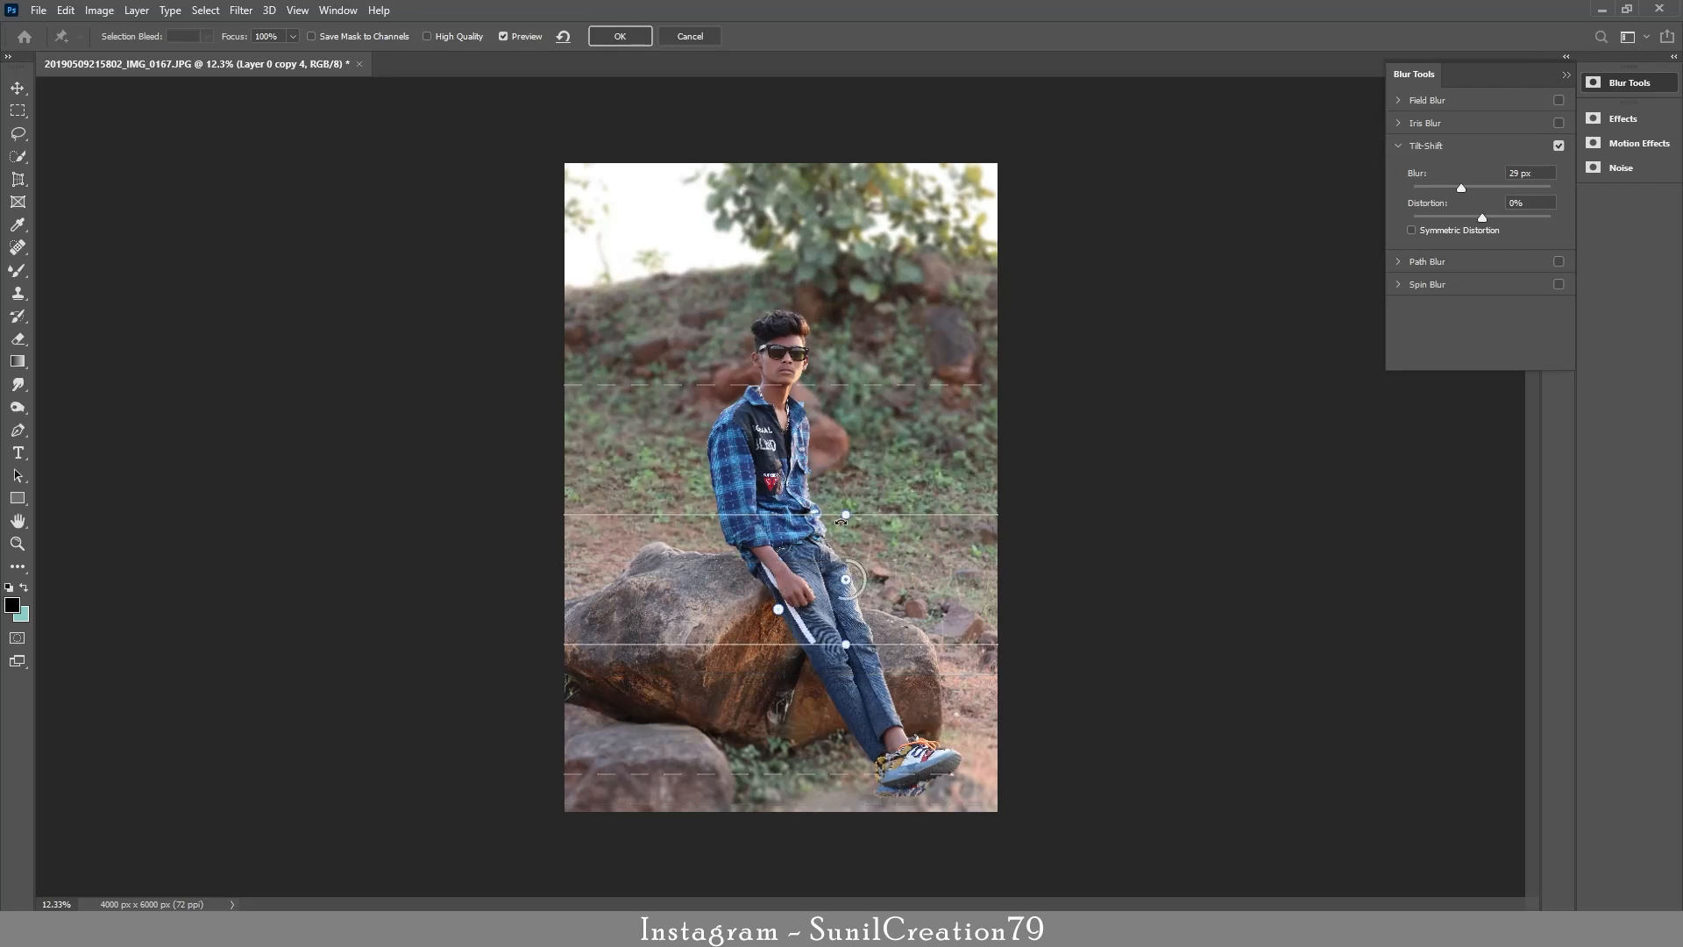
left_click_drag(841, 521, 902, 597)
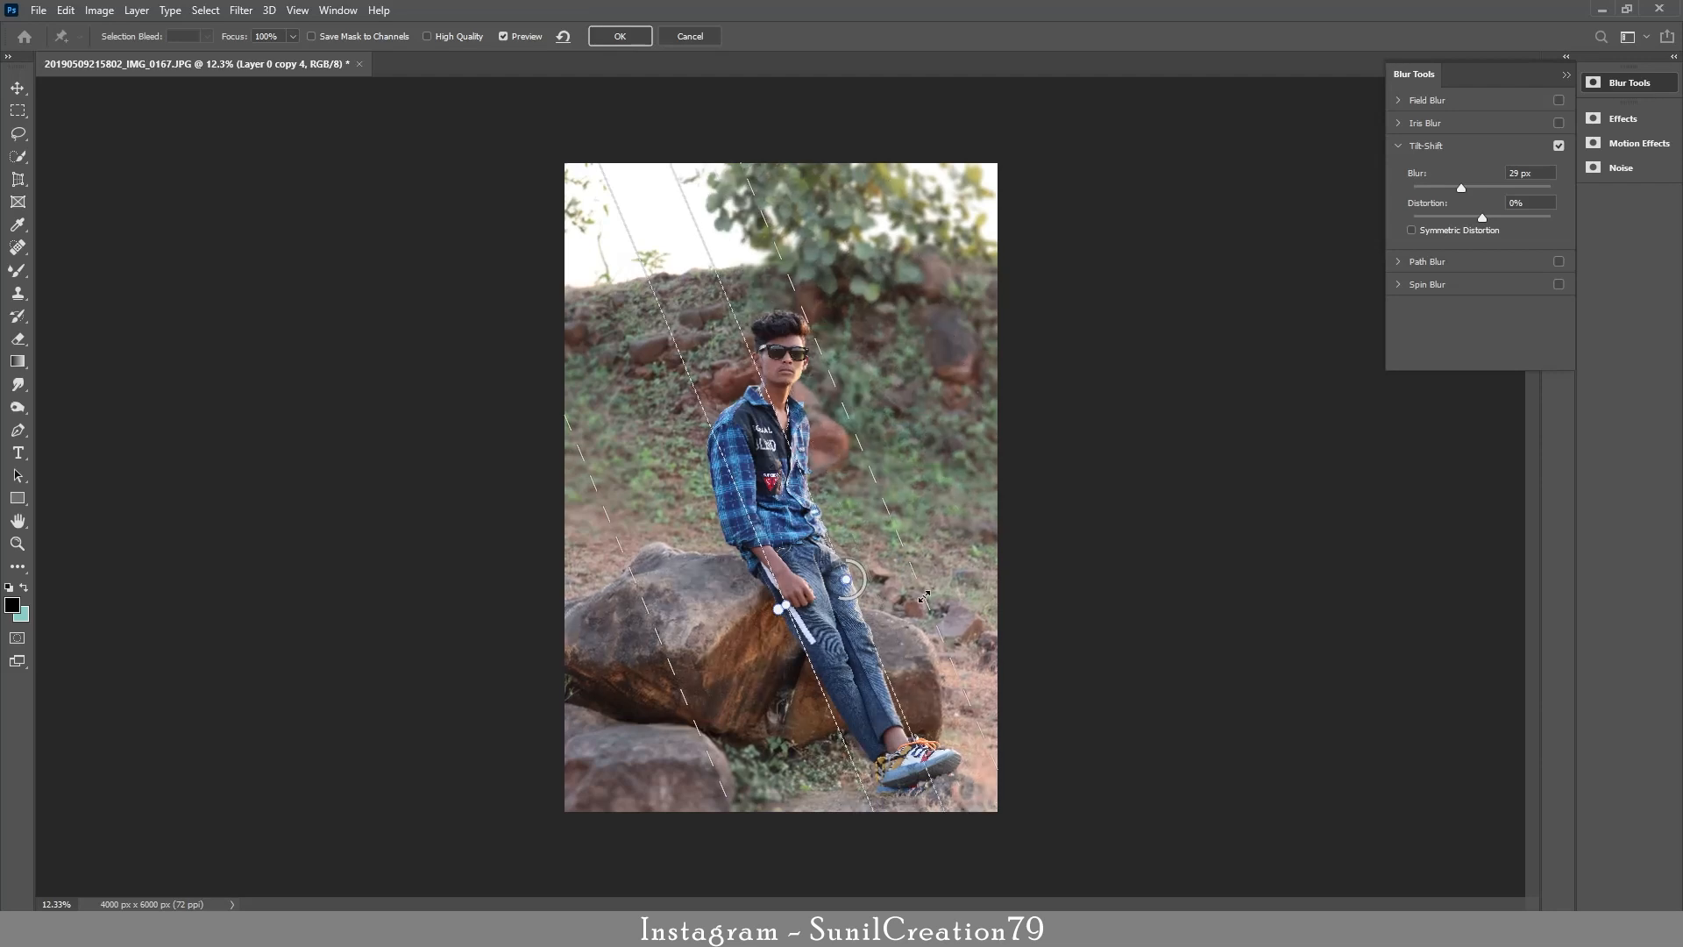
key("Delete")
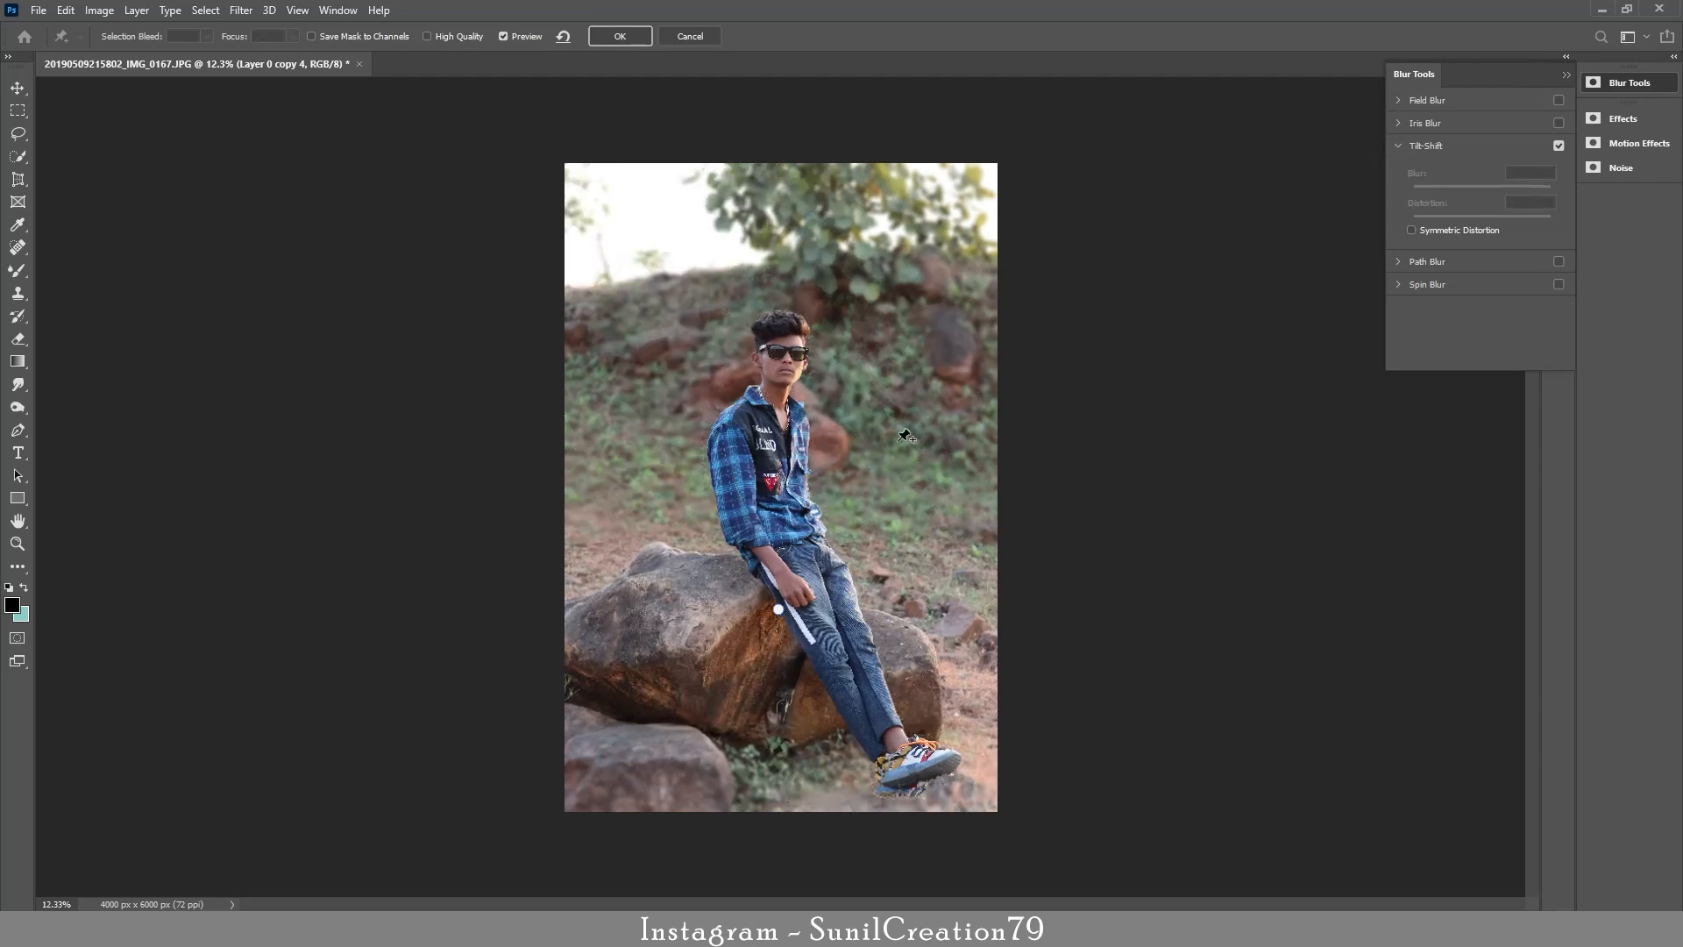
Reposition the Tilt-Shift focus band over the lower rock and tilt it to slope down towards the subject's shoe.
left_click(782, 639)
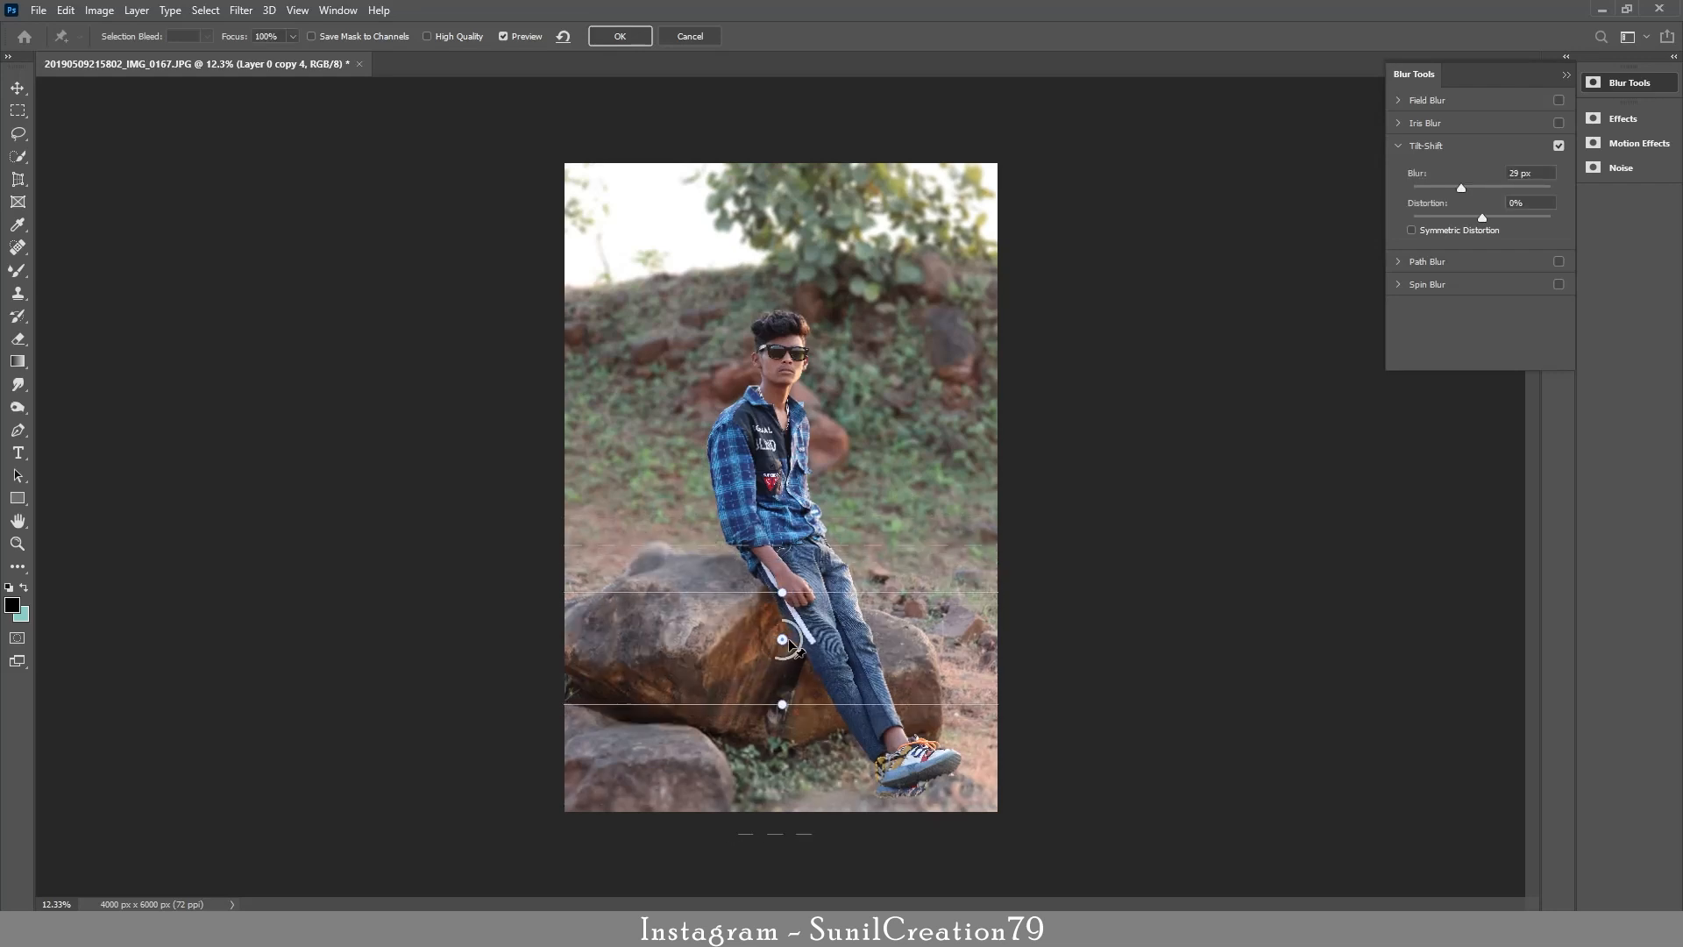
left_click_drag(789, 640, 832, 648)
left_click_drag(806, 587, 828, 529)
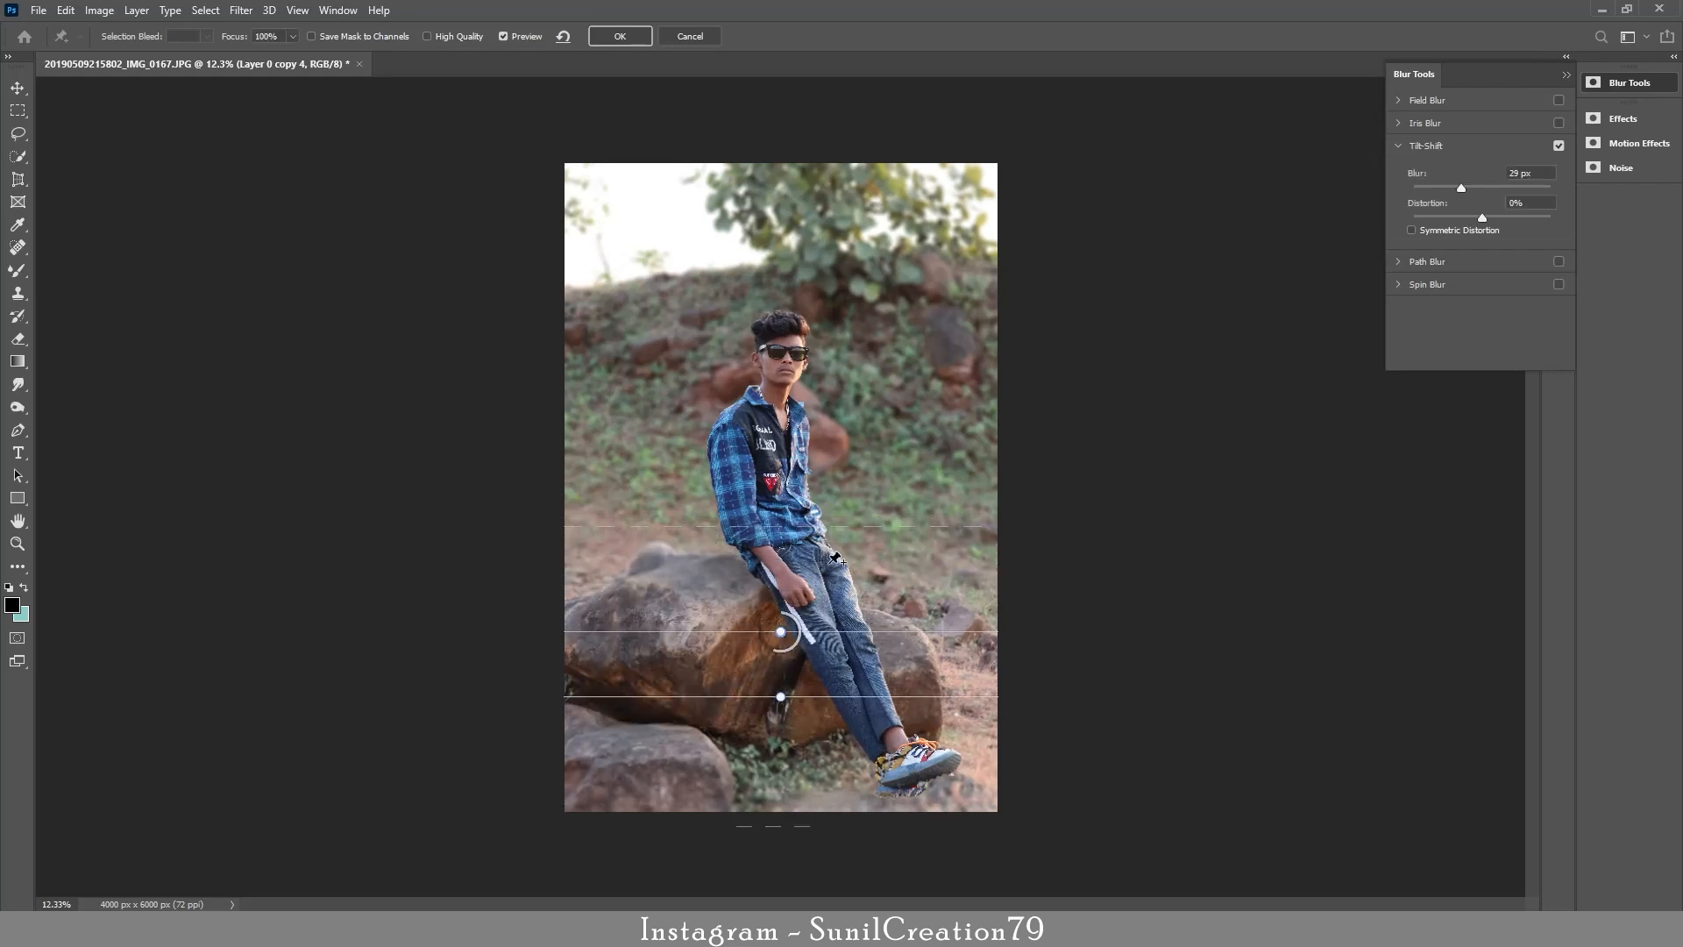
left_click_drag(783, 605, 783, 592)
left_click_drag(776, 697, 770, 706)
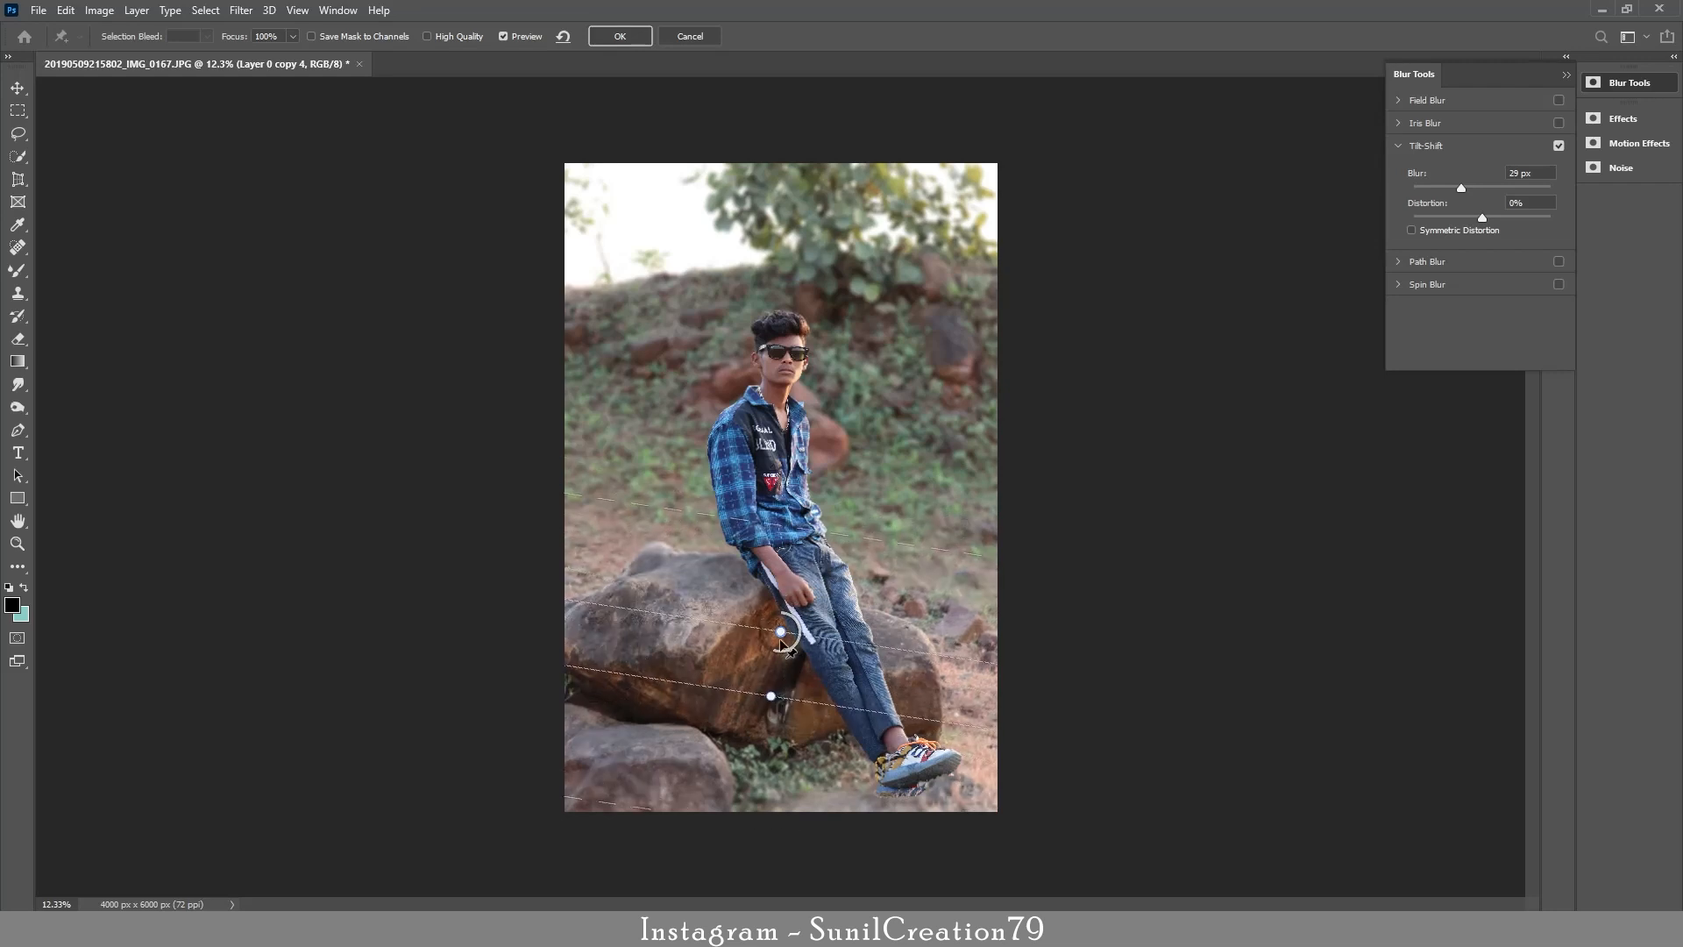
left_click_drag(780, 642, 768, 575)
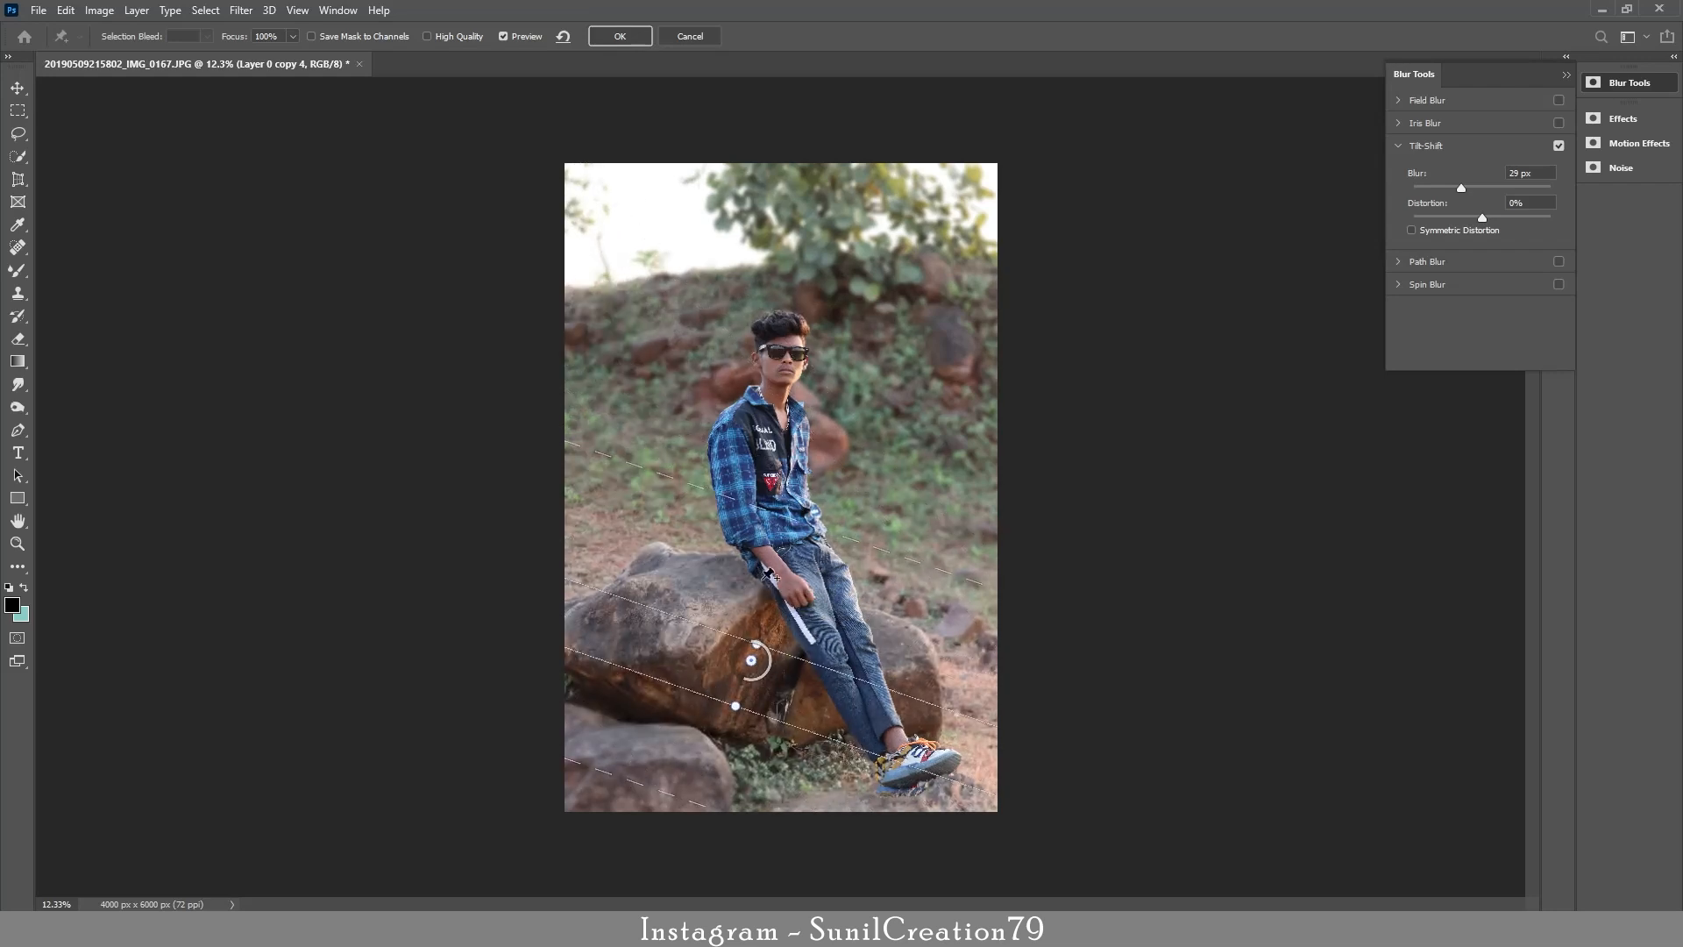
left_click_drag(751, 660, 770, 728)
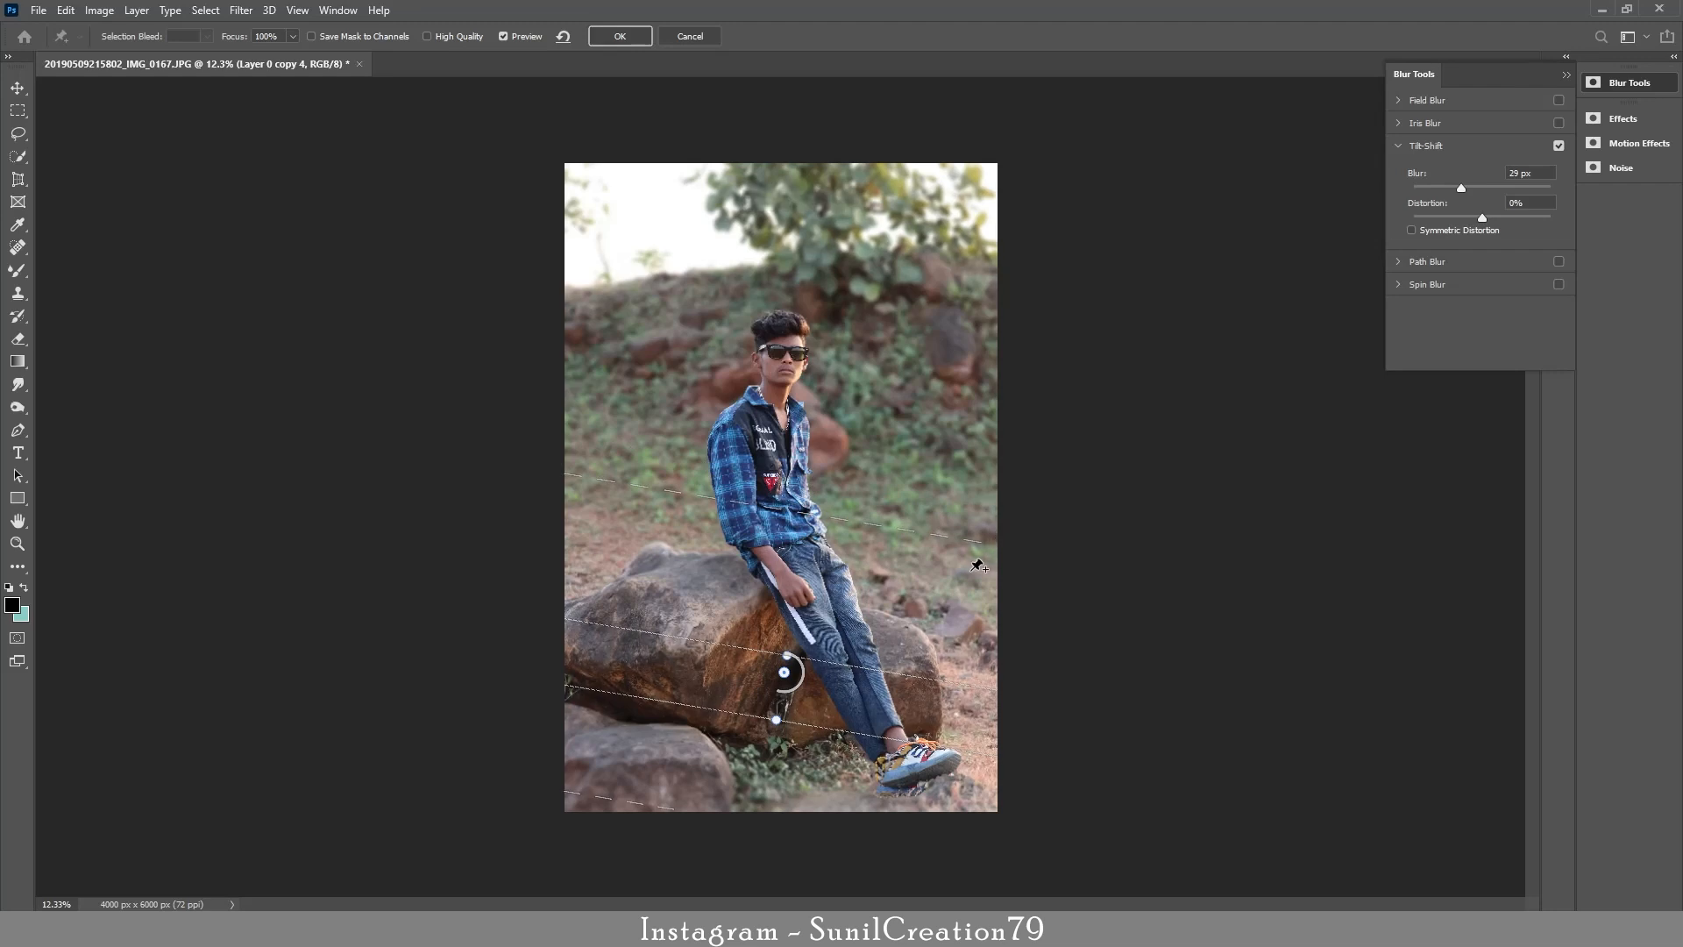
left_click_drag(778, 728, 775, 695)
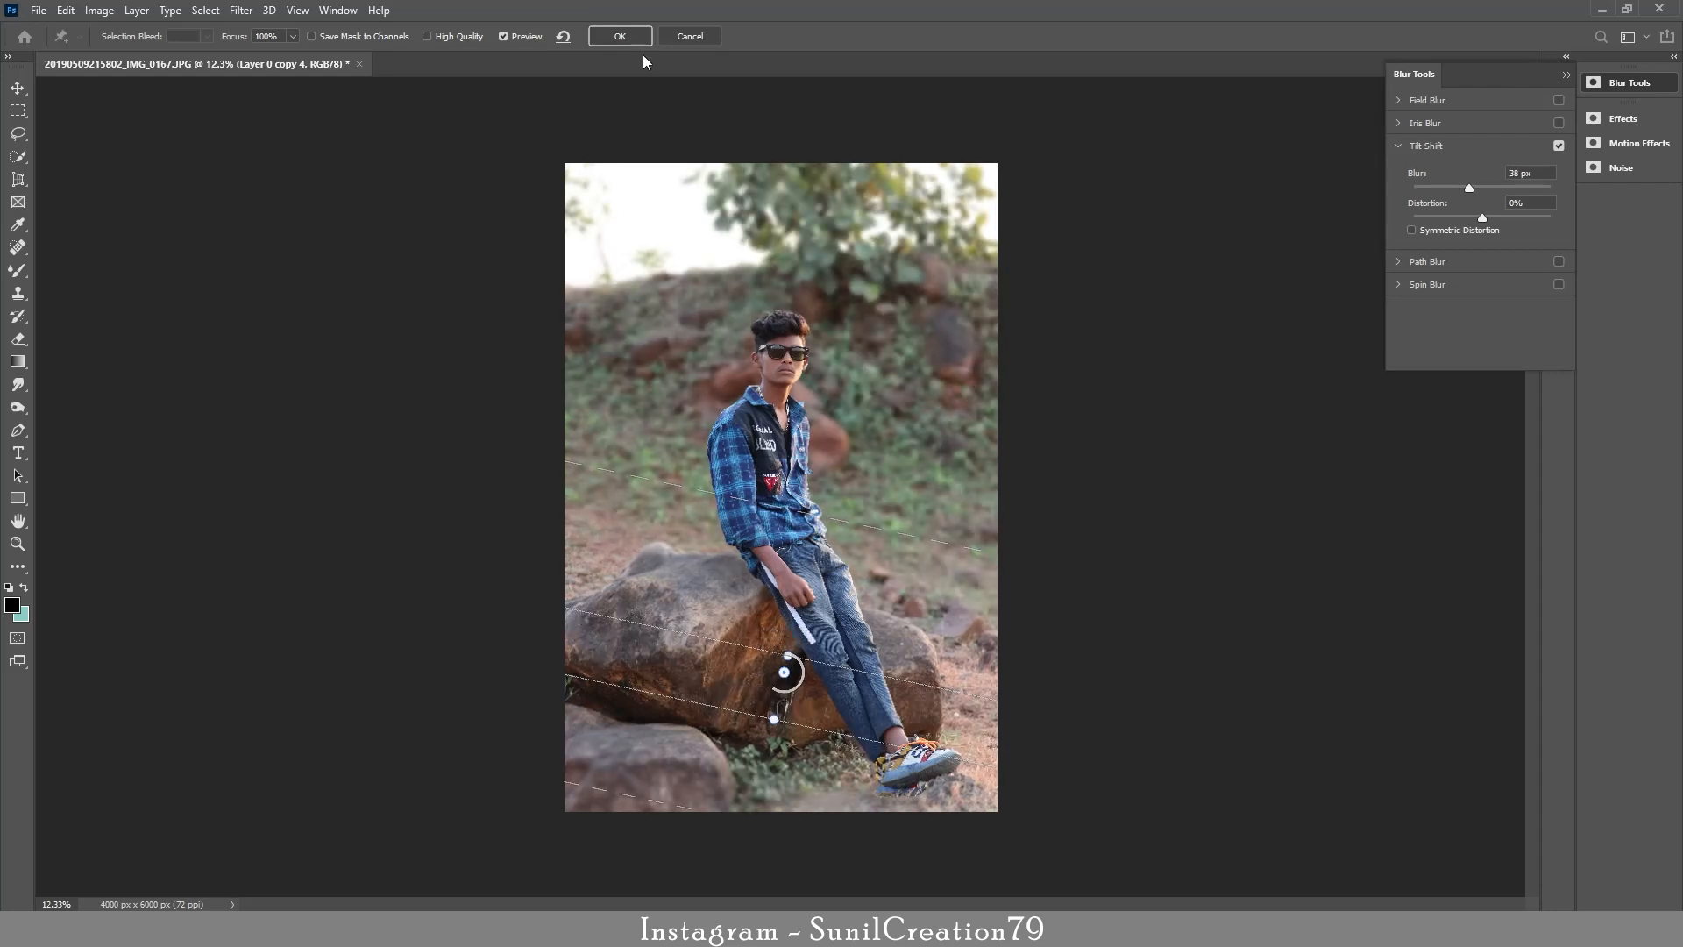
Apply the Tilt-Shift at 38 px blur and compare the image with Layer 0 copy 4 hidden and shown.
left_click(630, 37)
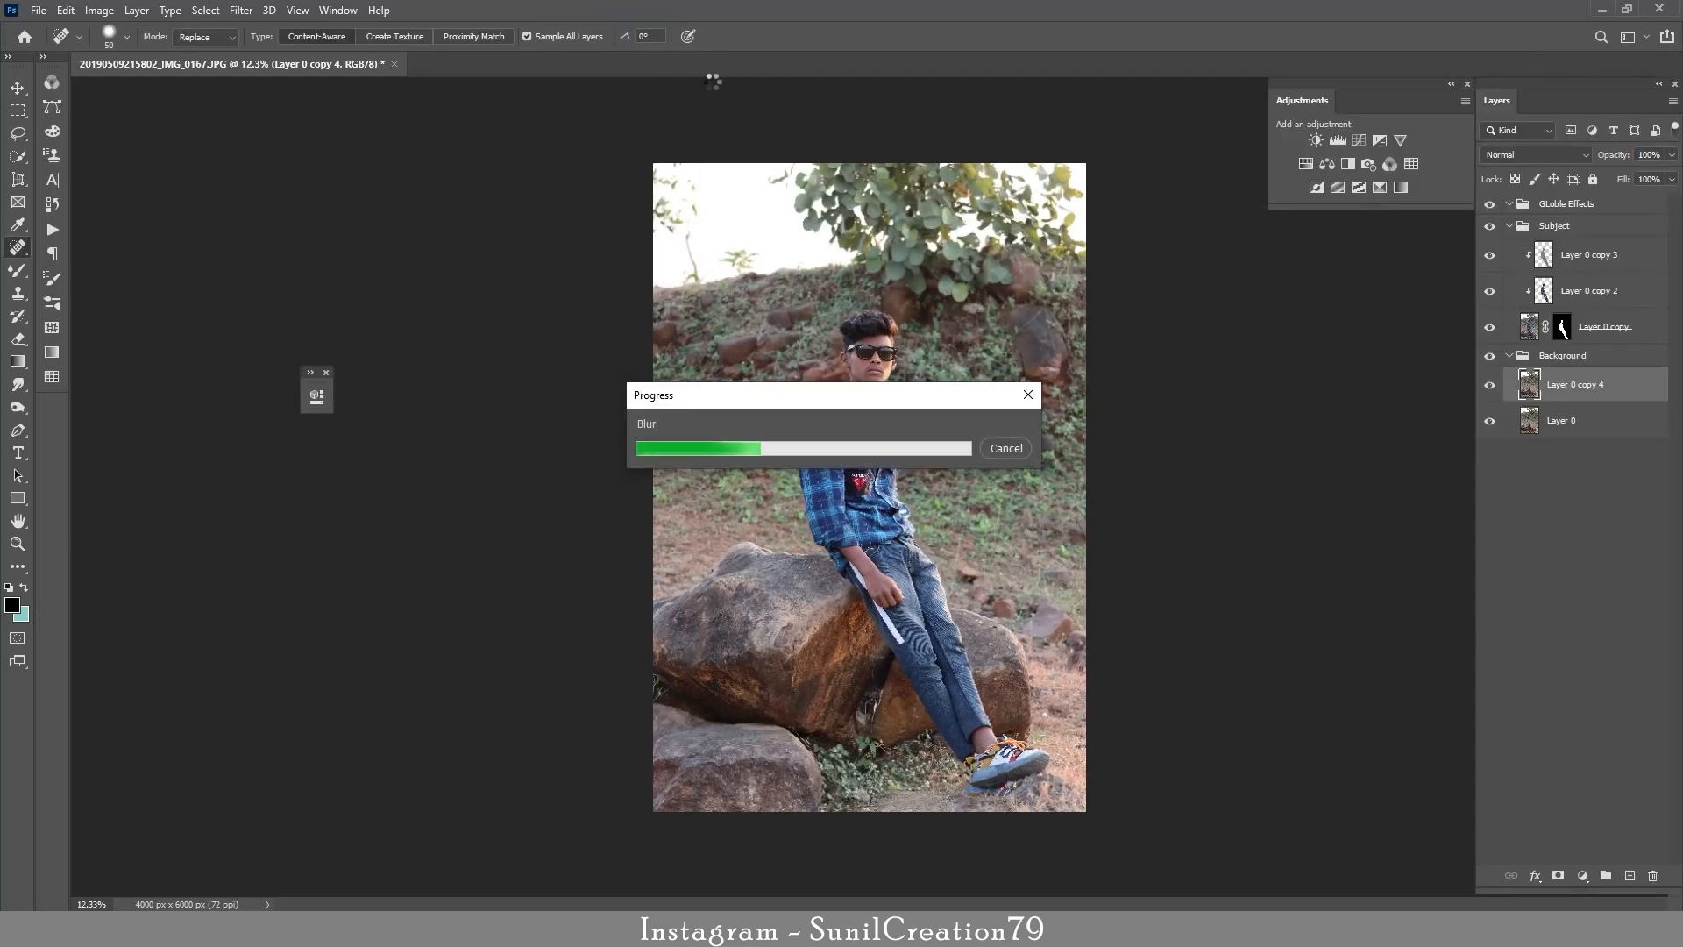
left_click(1490, 396)
left_click(1490, 396)
key("z")
left_click_drag(877, 312, 986, 458)
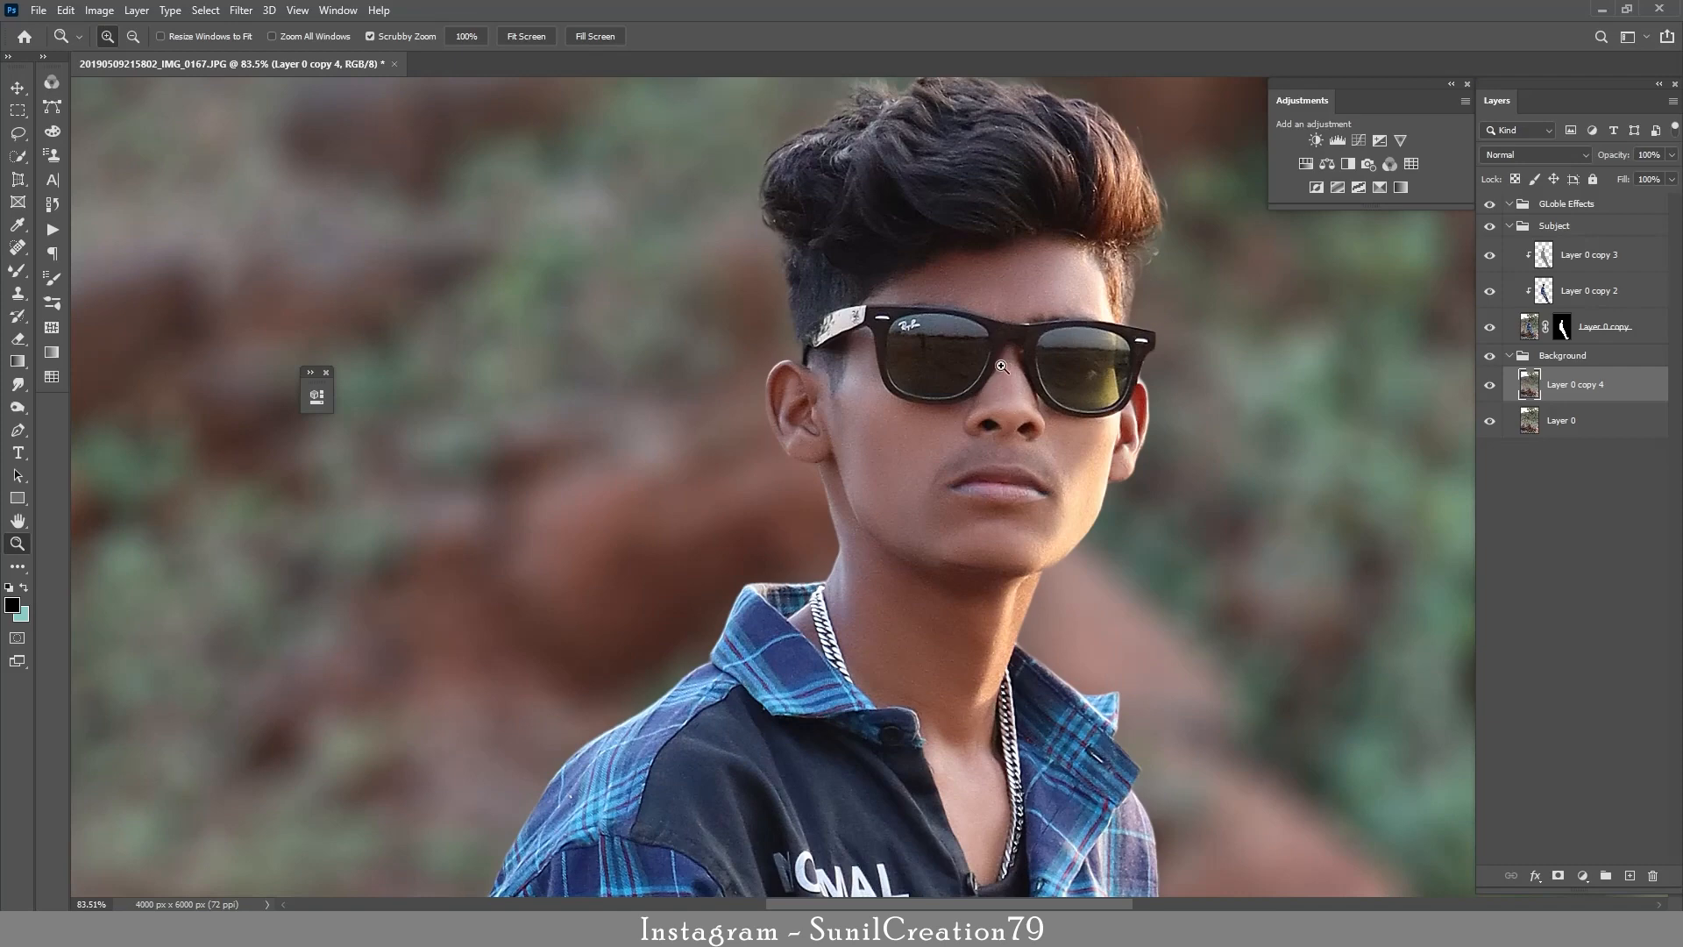
mouse_move(1032, 366)
left_mouse_down()
mouse_move(1000, 382)
mouse_move(1047, 396)
left_mouse_up()
Add a new layer above Layer 0 copy 3, clip it to the subject, and set its blend mode to Overlay.
key("j")
left_click(1583, 258)
left_click(1629, 875)
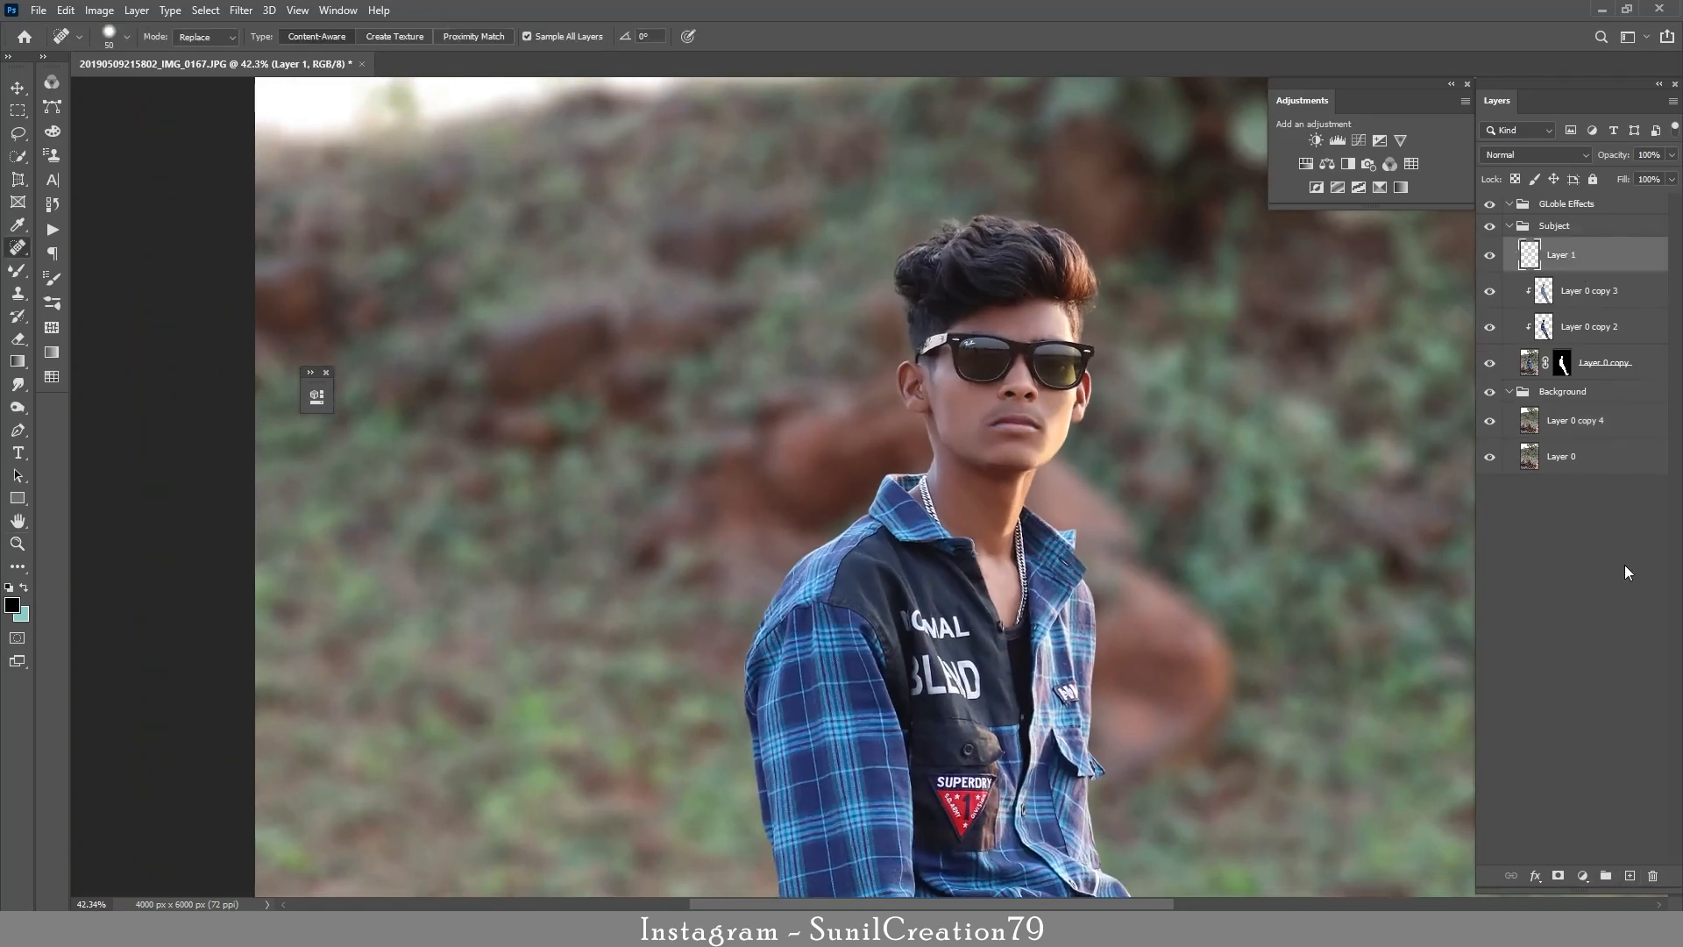
left_click(1575, 272, "alt")
left_click(1534, 155)
left_click(1507, 369)
Set the Brush tool to 100% opacity and 2% flow for painting on the face.
type("b")
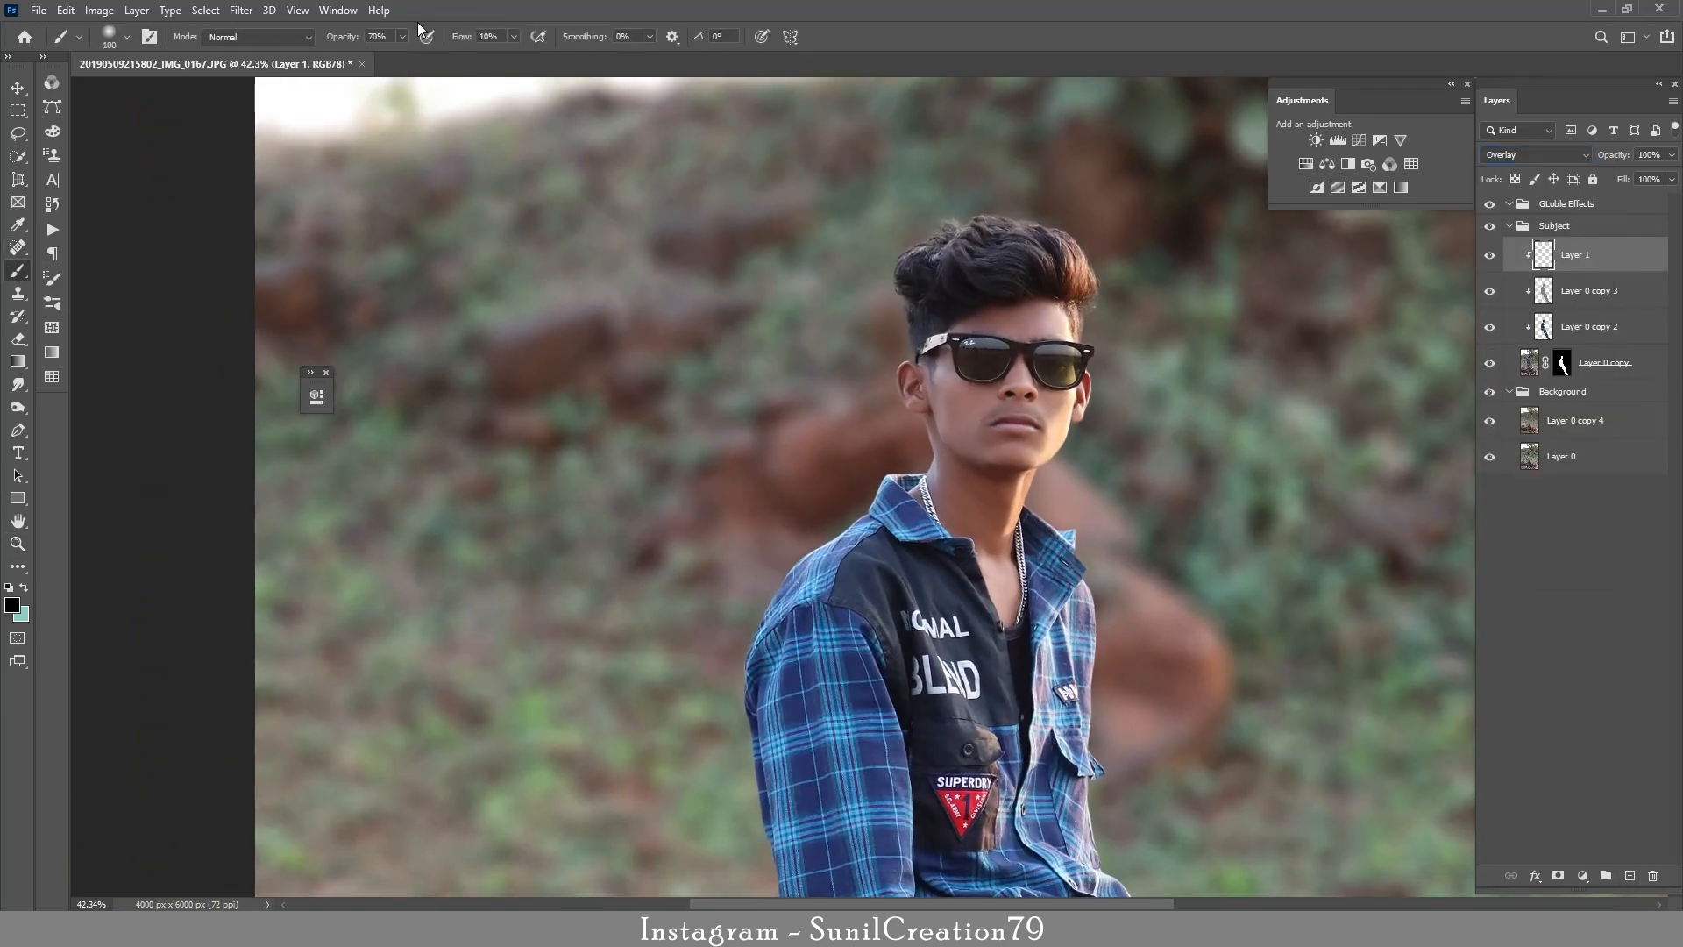
type("2")
left_click(351, 38)
type("100")
left_click(126, 37)
left_click(129, 36)
key("ctrl+space")
left_click_drag(1011, 371, 1073, 371)
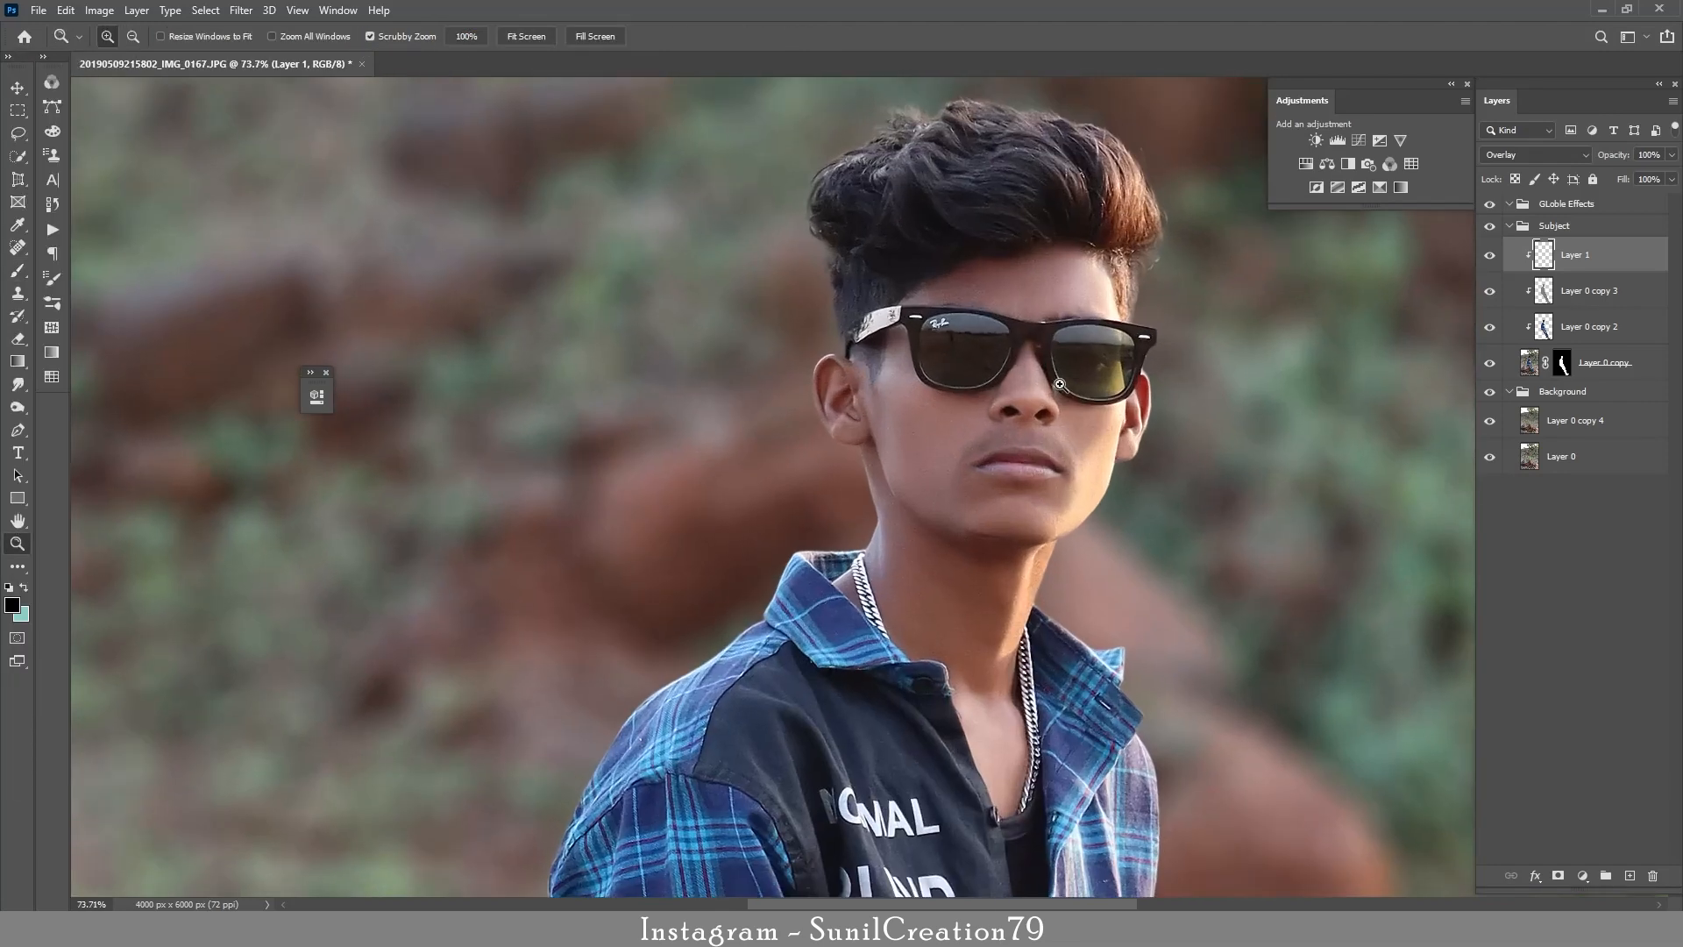
Set the foreground colour to white with black as background, and reduce the brush size to 45.
left_click(8, 587)
left_click(24, 587)
key("bracketleft")
key("bracketleft")
key("bracketleft")
key("bracketleft")
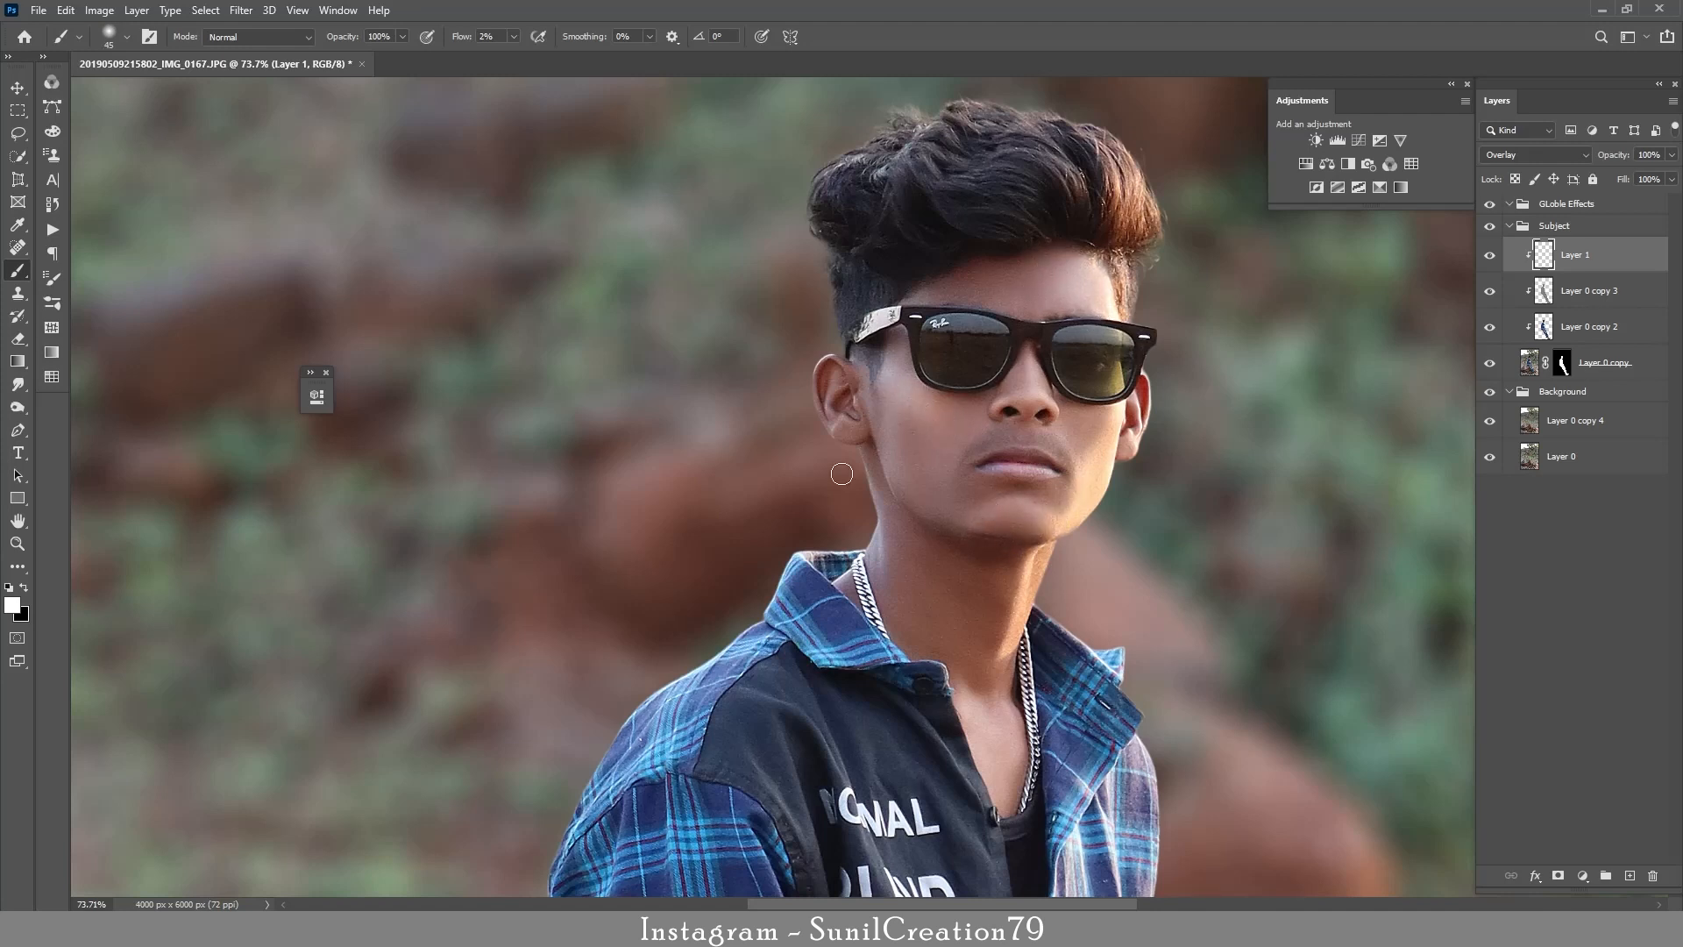
Reduce Layer 1's opacity to 75% and compare the face with the layer hidden and shown.
left_click(1489, 255)
left_click(1489, 255)
left_click_drag(1619, 155, 1602, 155)
left_click(1490, 256)
left_click(1490, 256)
Add another clipped layer above Layer 1, then rename Layer 1 as Dodge and the new layer as Burn.
left_click(1629, 875)
double_click(1586, 298)
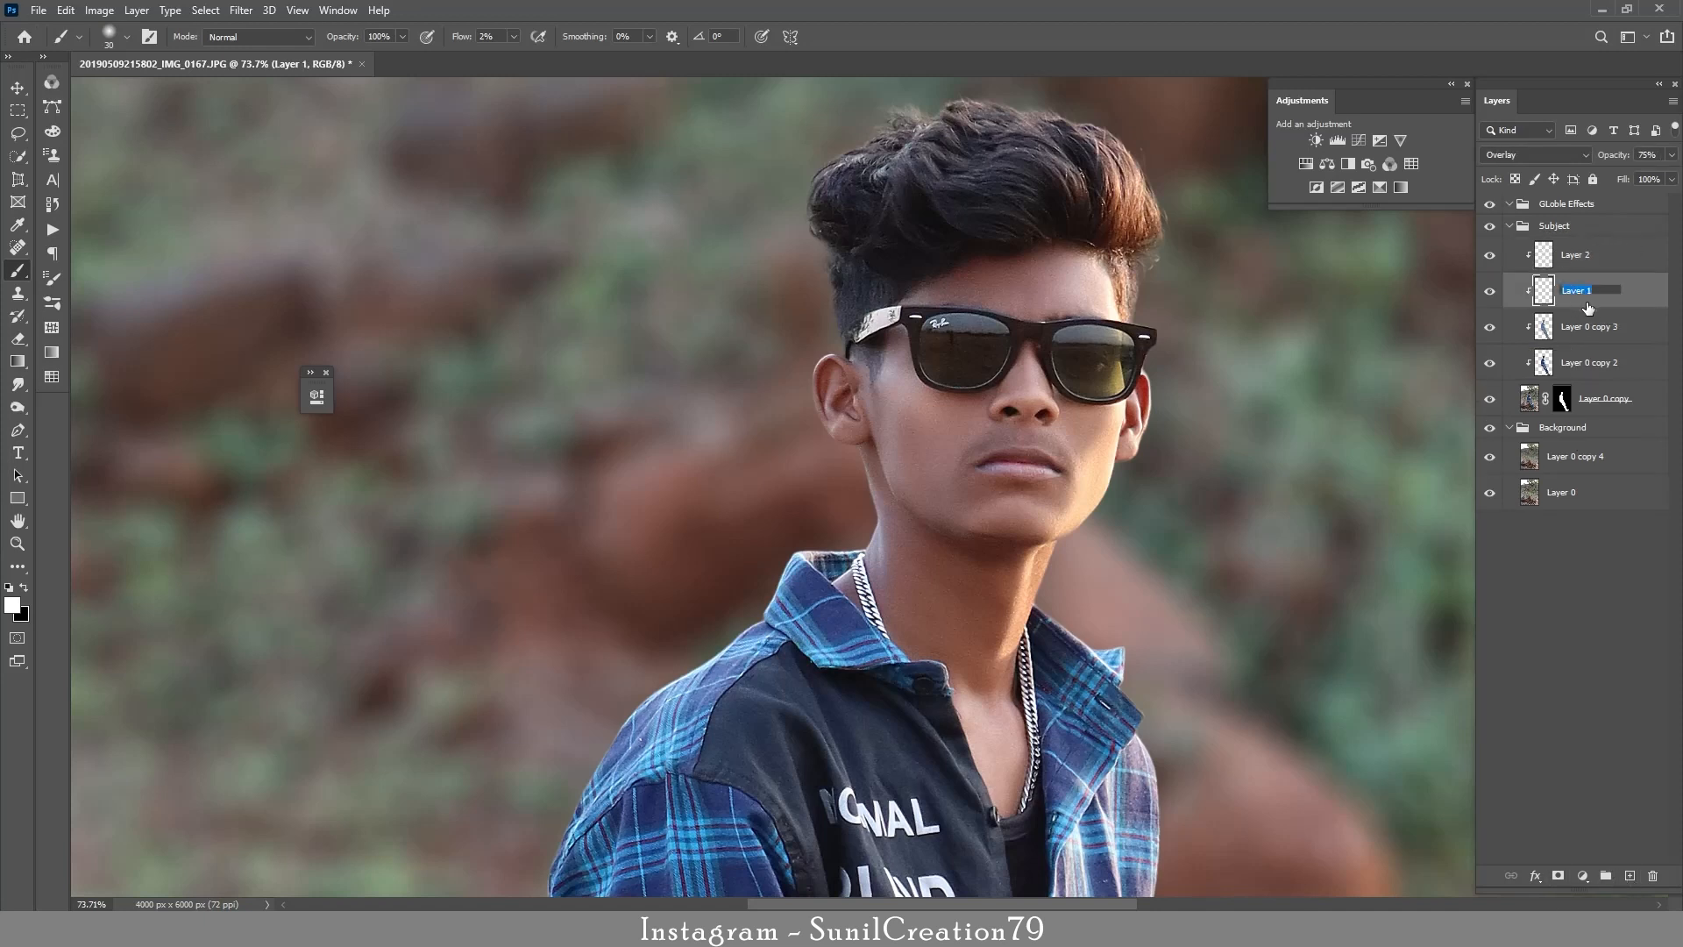
type("Dodge")
double_click(1569, 262)
type("Burn")
key("Return")
Rename Layer 0 copy 3 as Texture and Layer 0 copy 2 as Colors.
double_click(1583, 331)
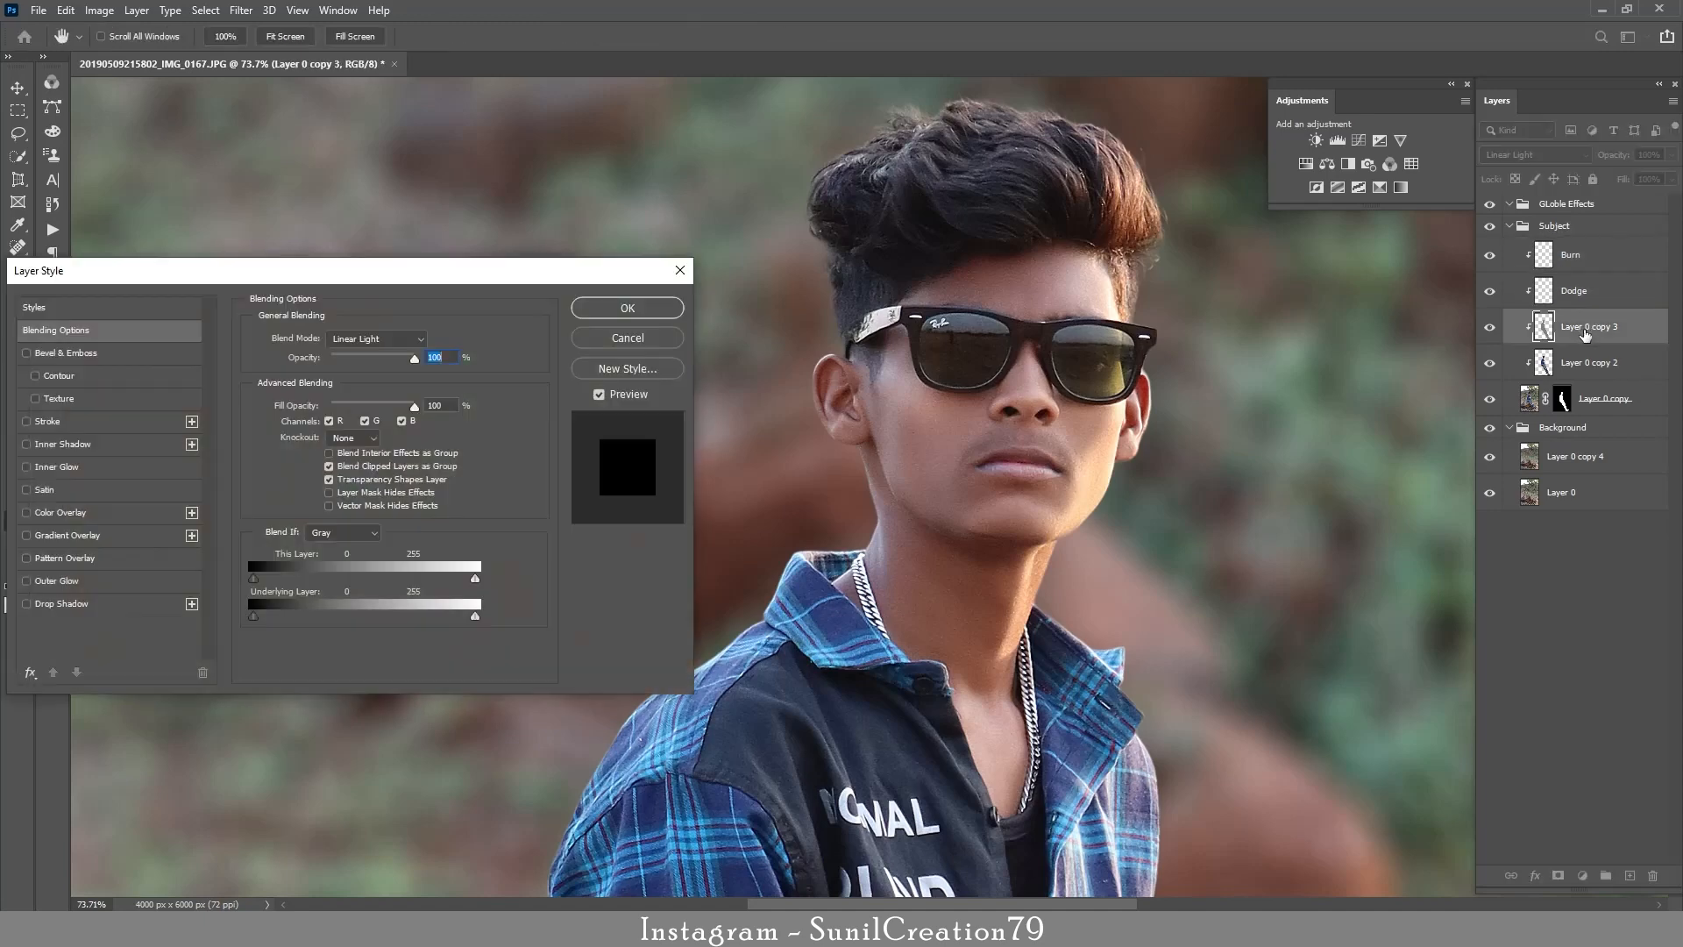
key("Escape")
double_click(1583, 329)
type("Textur")
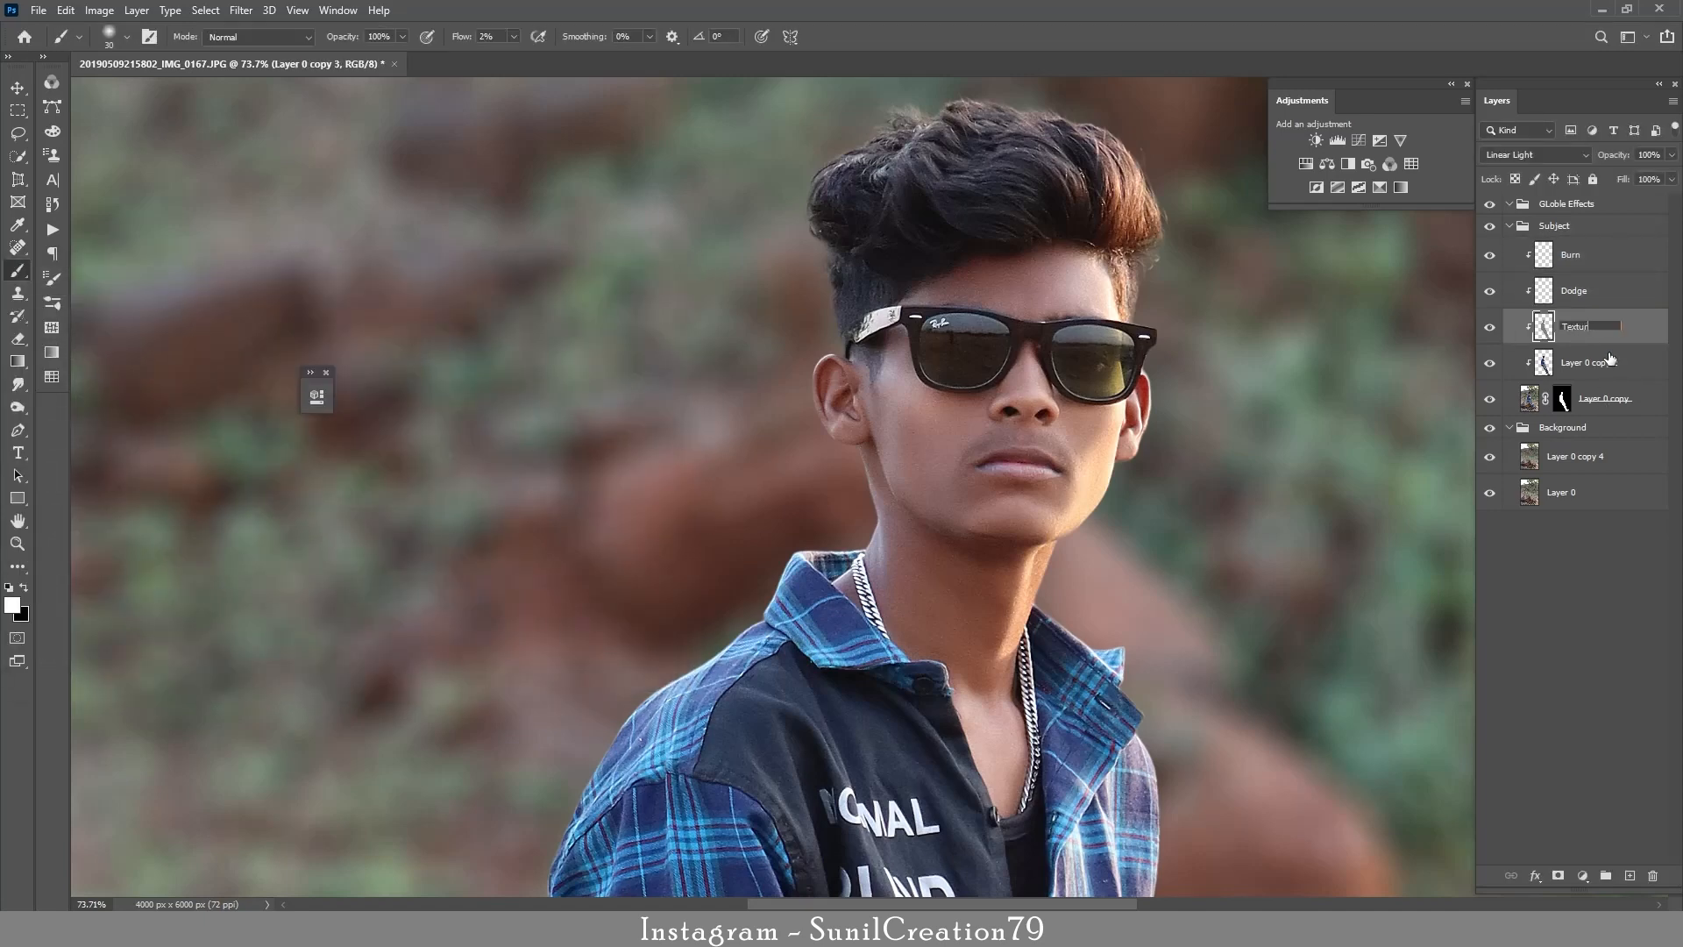
type("e")
double_click(1576, 363)
type("Colors")
key("Return")
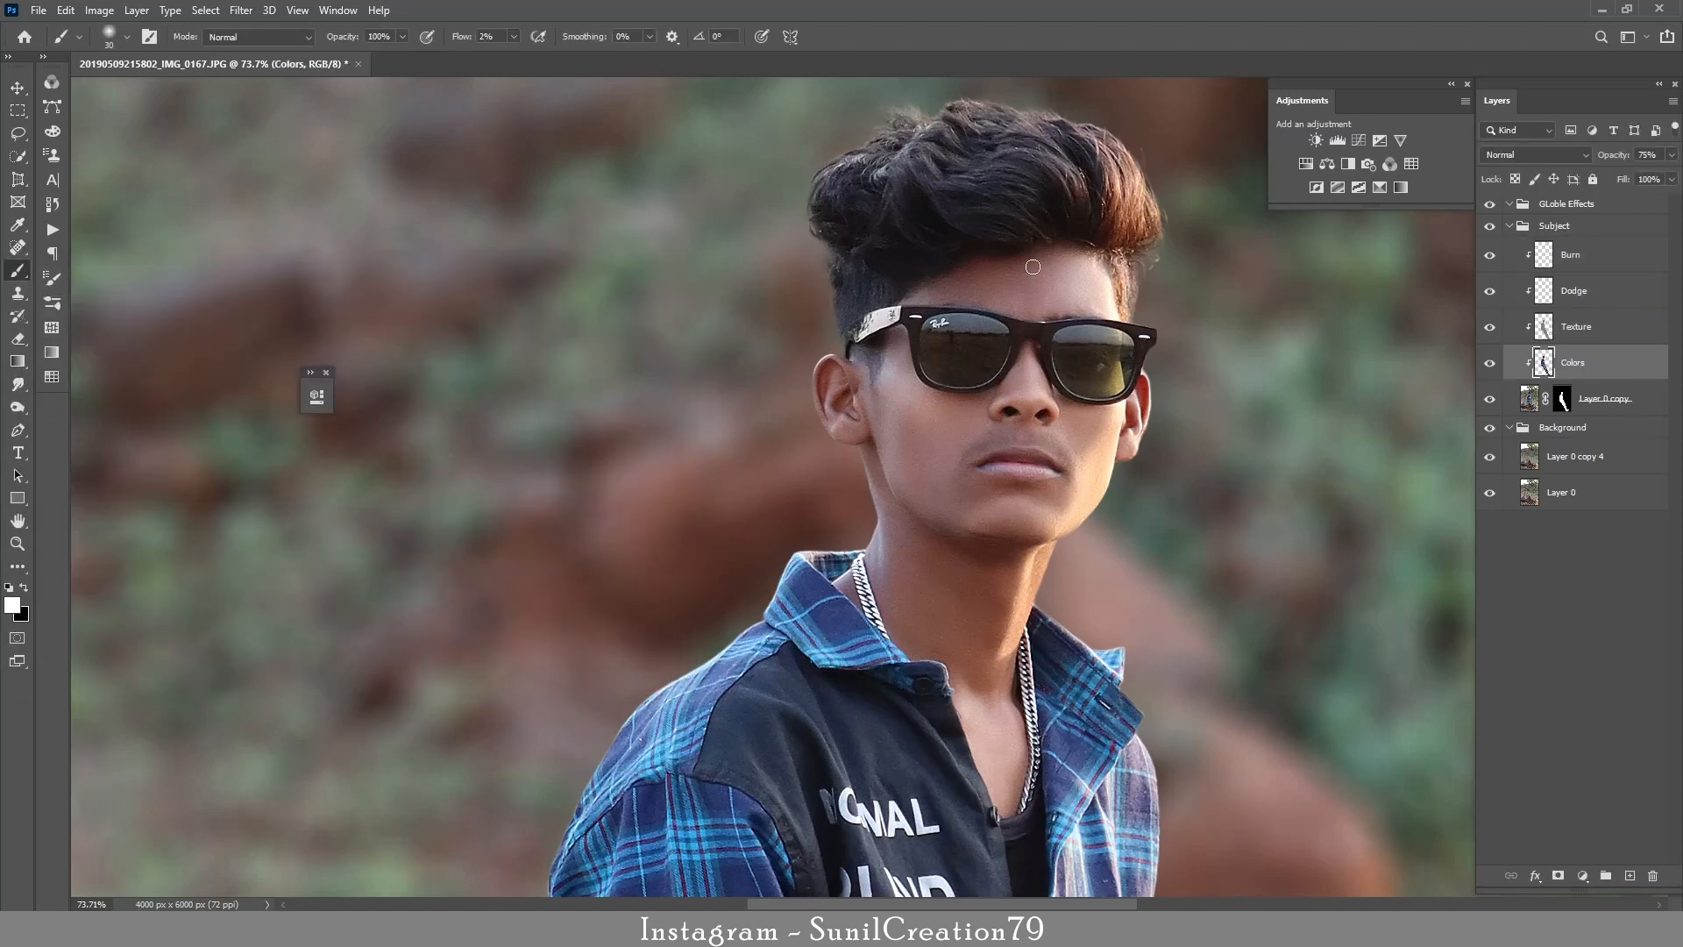
Set the Burn layer's blend mode to Overlay.
left_click(1575, 255)
left_click(1533, 154)
left_click(1500, 371)
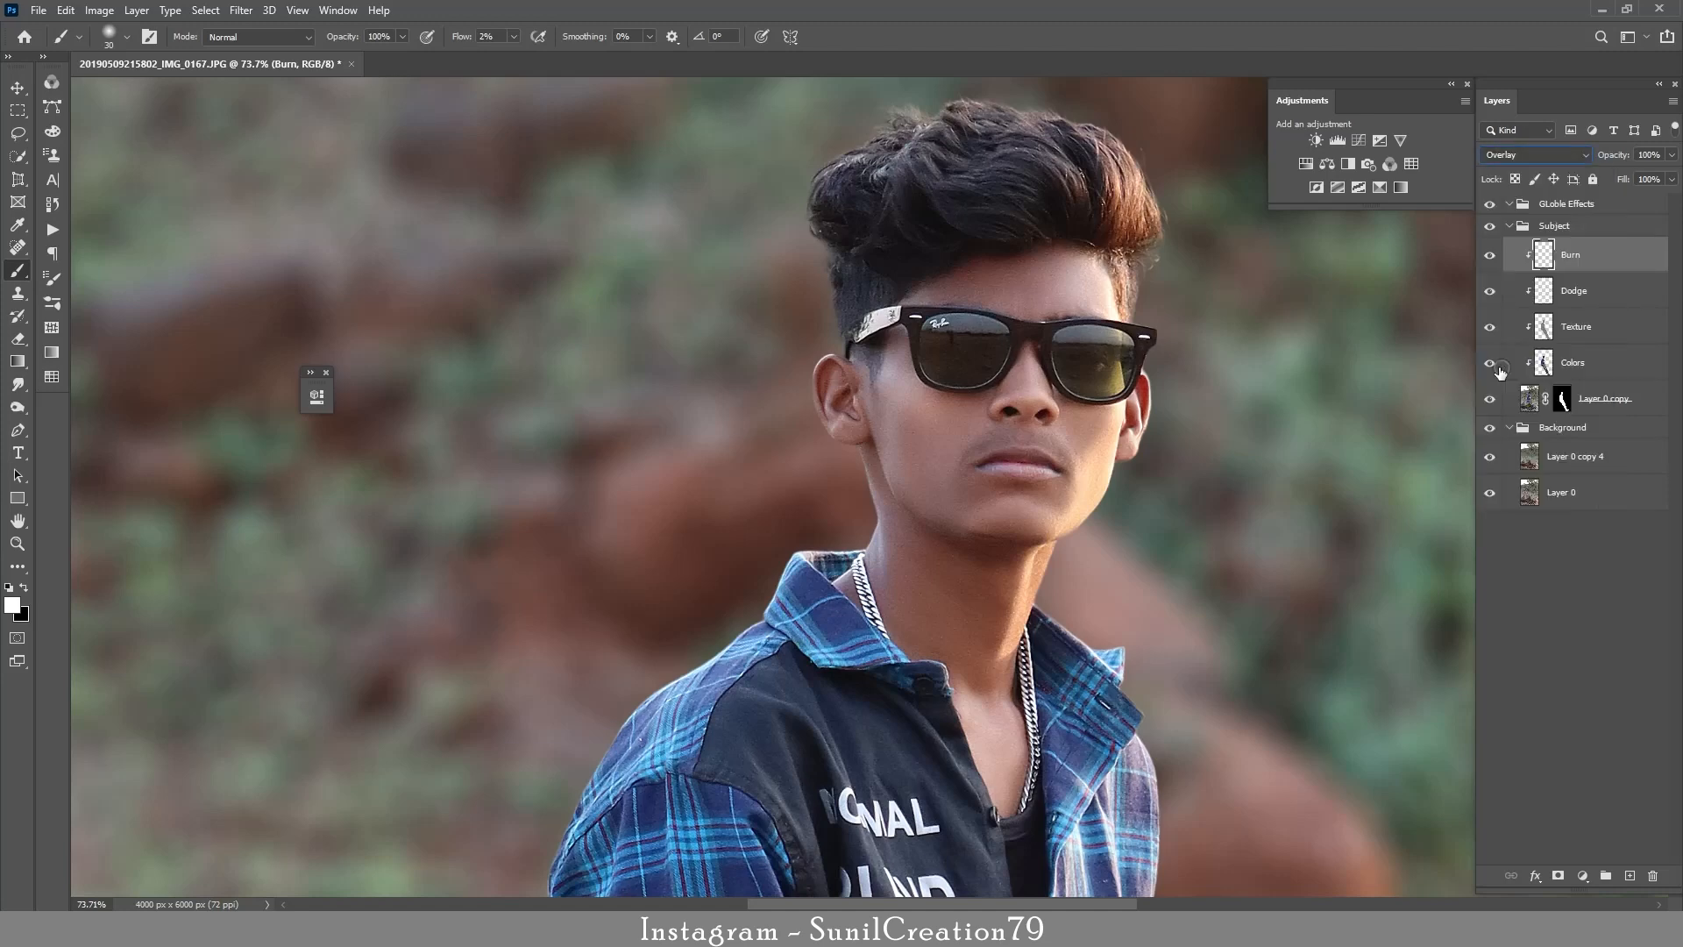
Paint black shading over the subject's face on the Burn layer with a soft brush at 1% flow, varying the brush size.
key("x")
scroll(1023, 295, "up", 2)
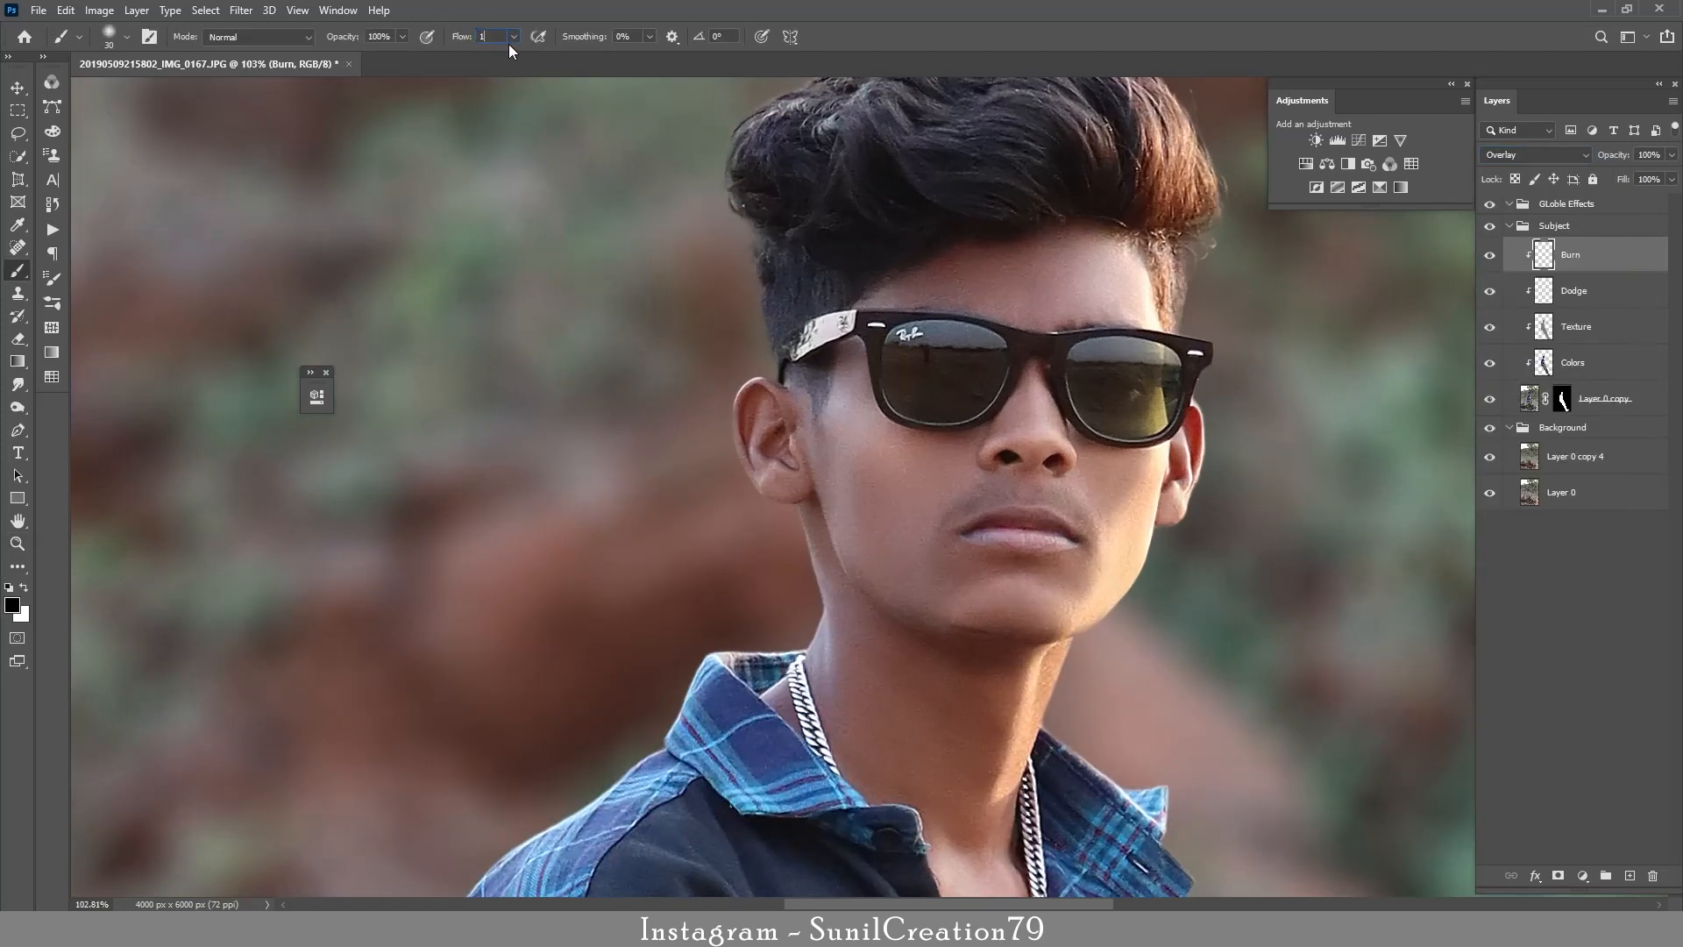
key("bracketright")
key("bracketright")
key("bracketright")
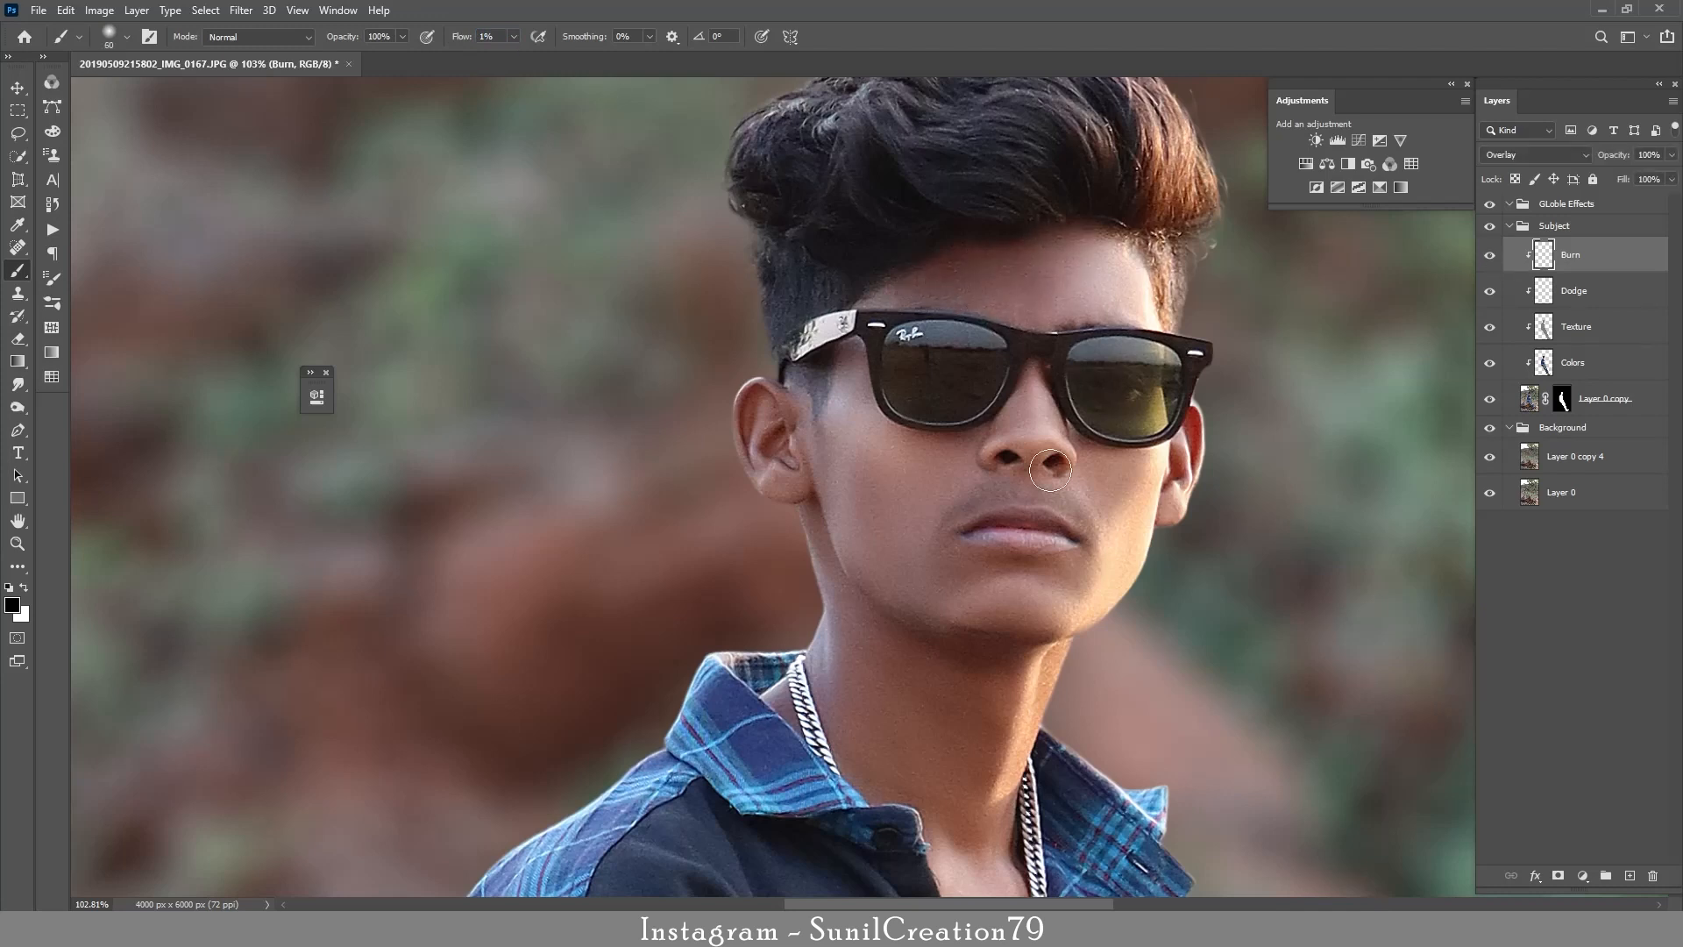
key("bracketleft")
key("bracketleft")
key("bracketleft")
key("bracketleft")
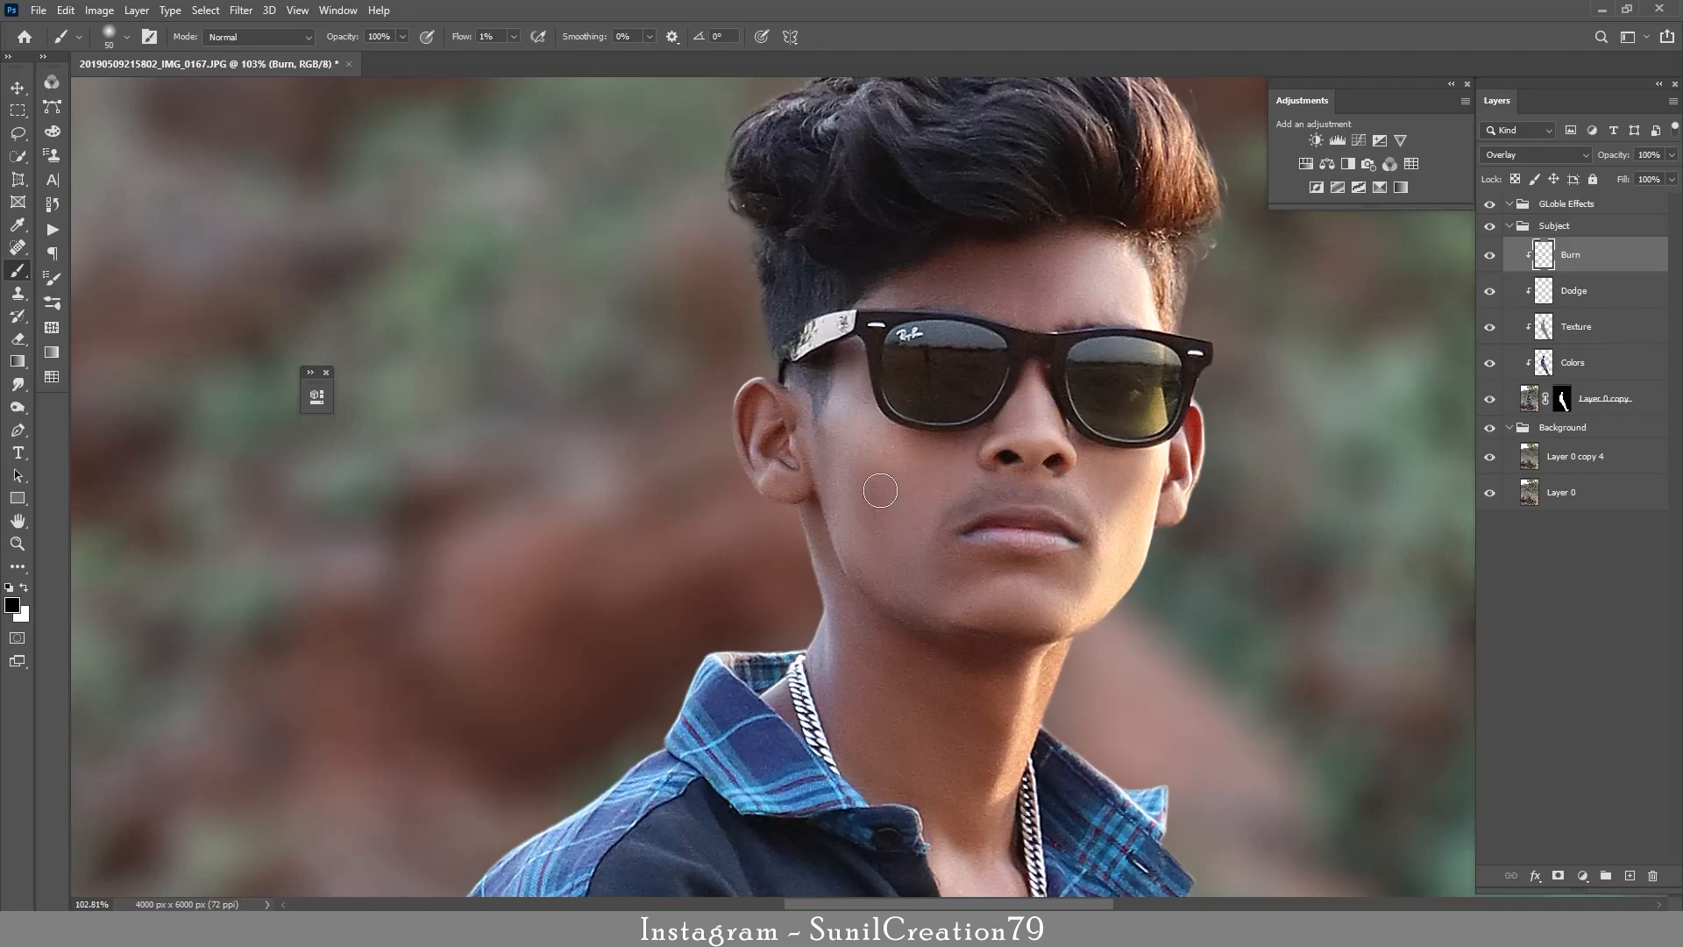
key("bracketright")
key("bracketleft")
key("bracketleft")
key("bracketleft")
key("bracketright")
key("bracketright")
key("bracketright")
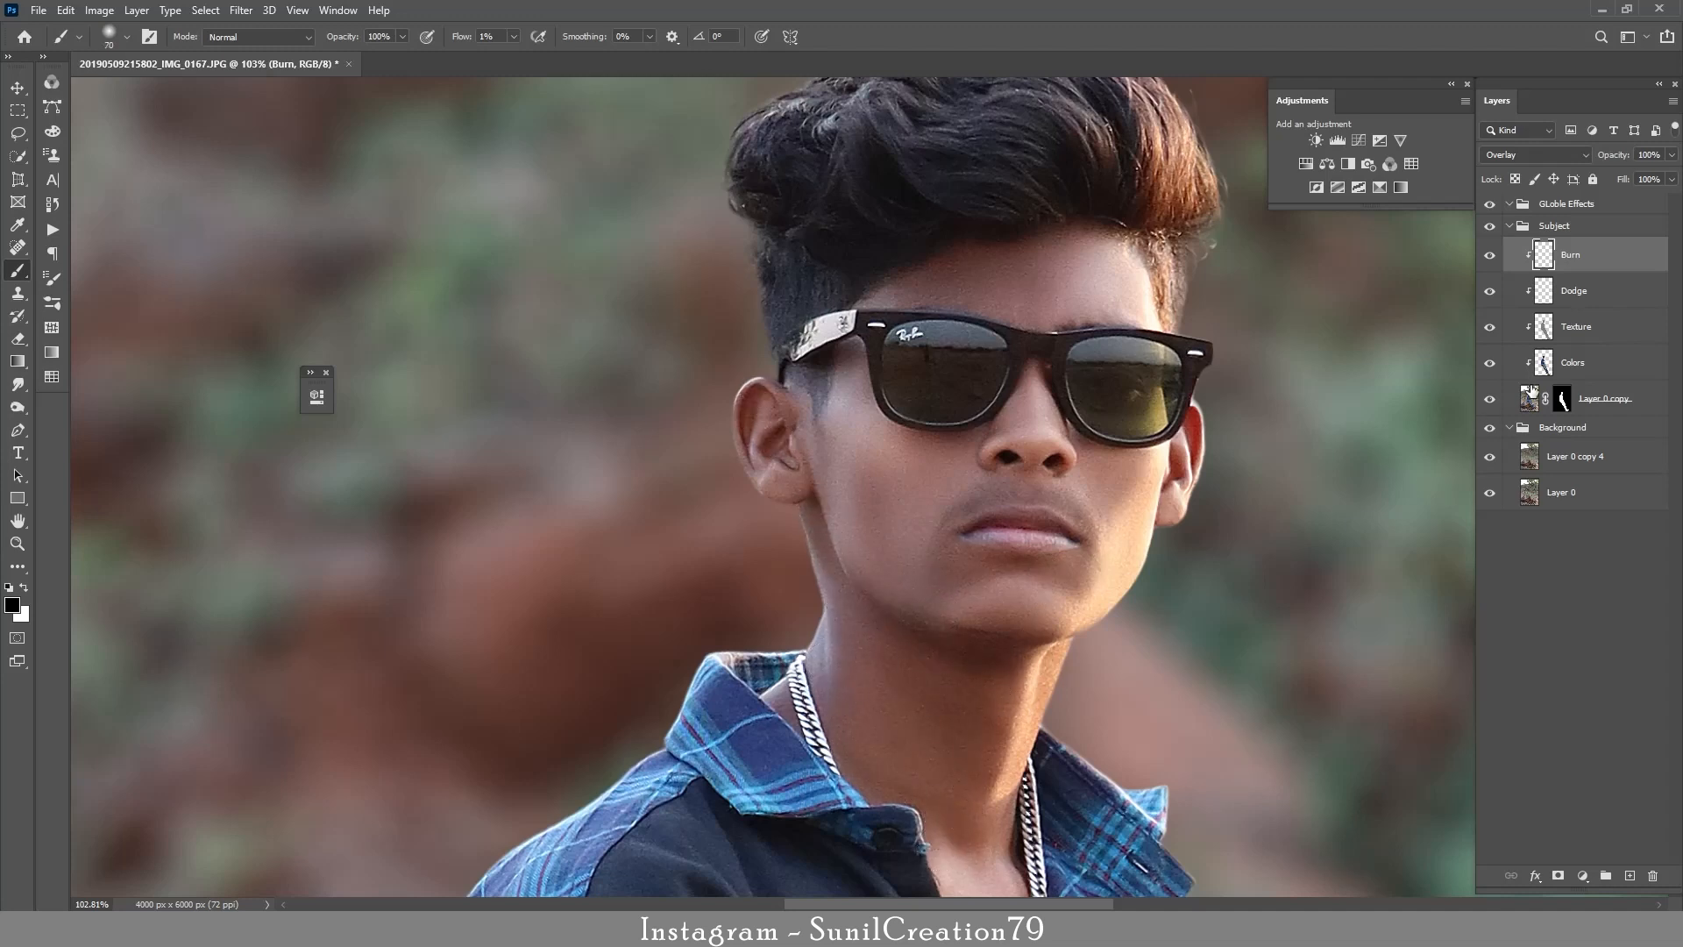
key("bracketleft")
Reduce the Burn layer's opacity to 75% and compare the image with the layer hidden and shown.
left_click_drag(1582, 160, 1582, 159)
left_click(1489, 255)
left_click(1489, 255)
left_click(1489, 255)
left_click(1489, 255)
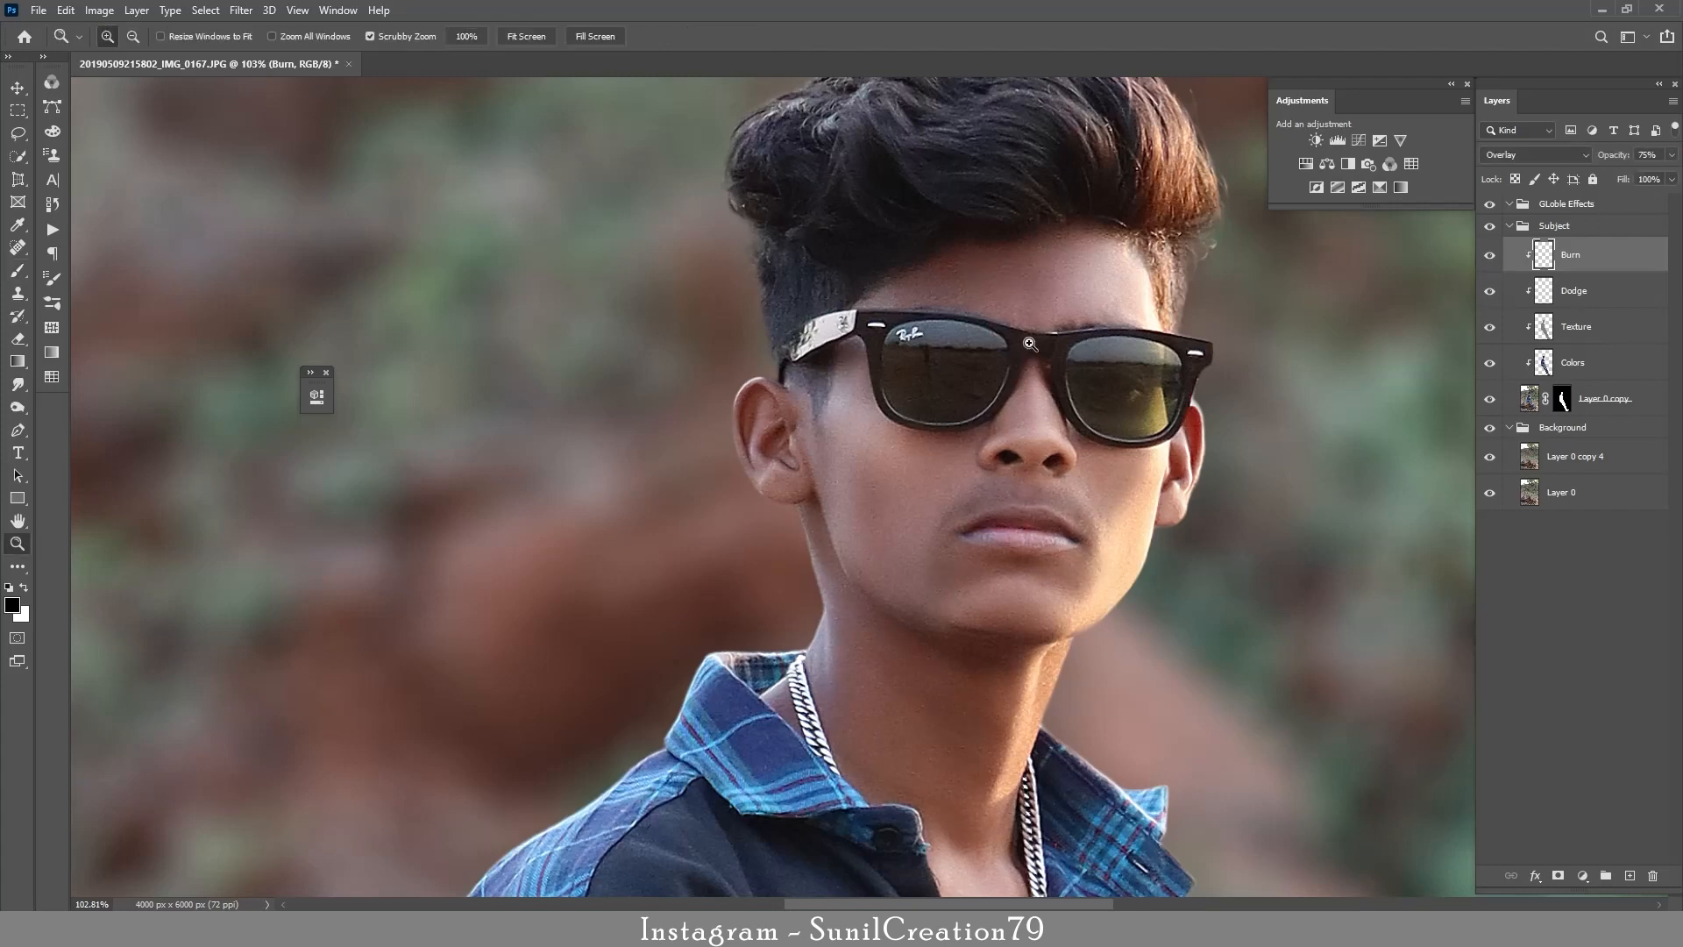
key("ctrl+0")
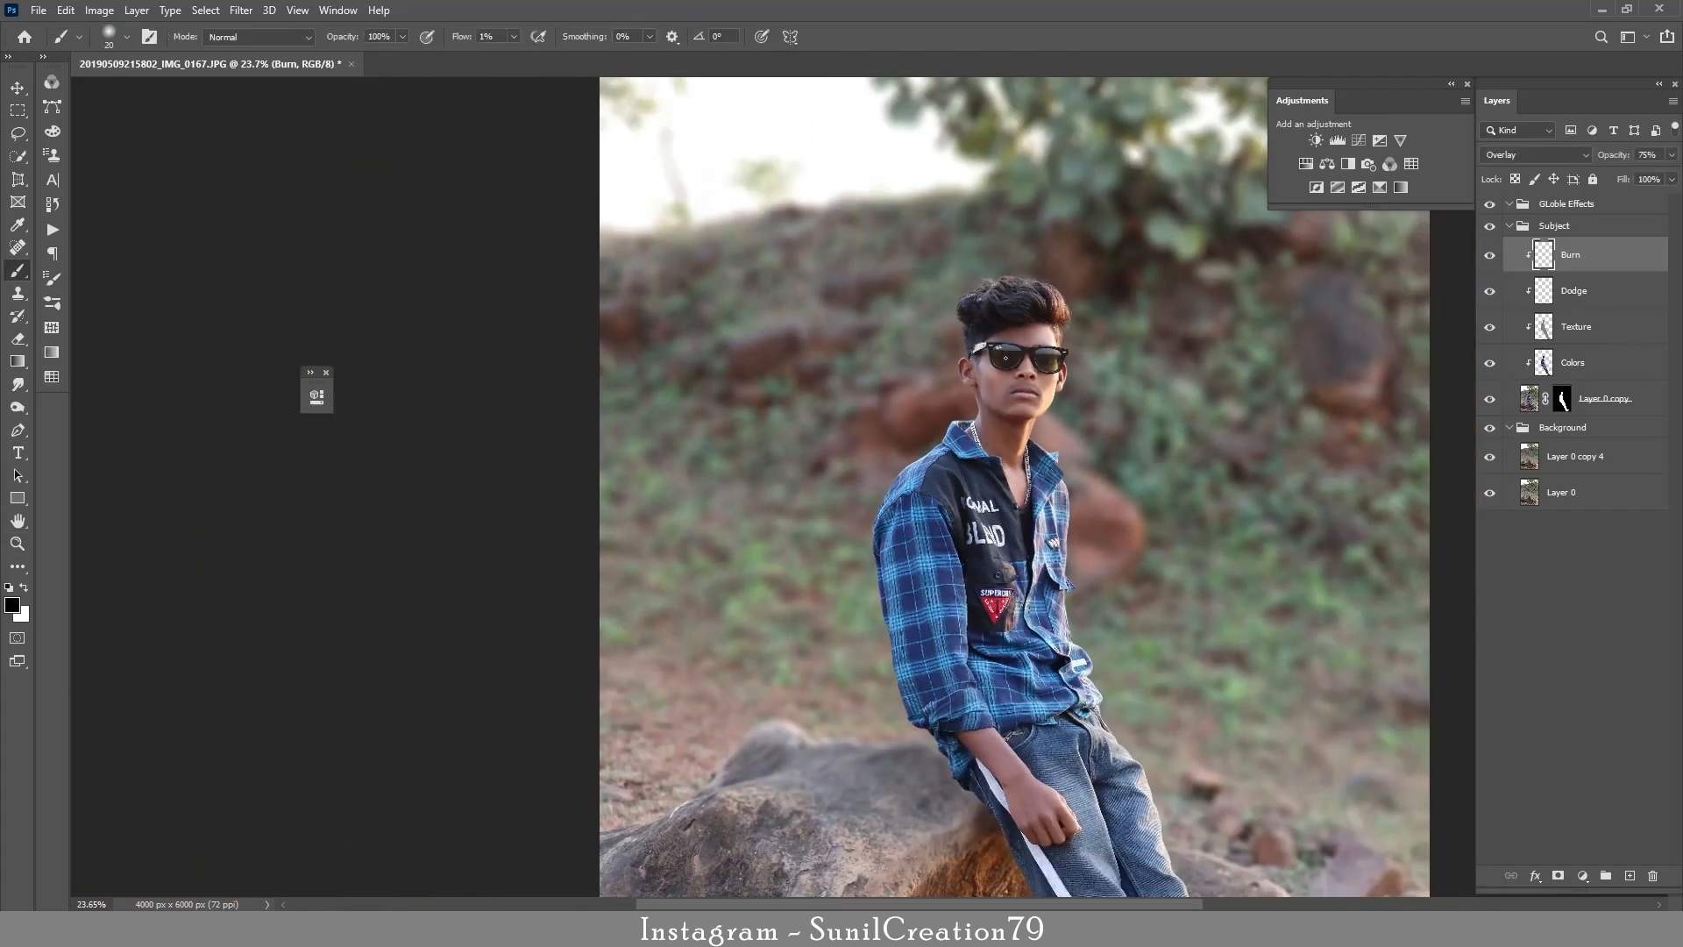
Add a Selective Color adjustment clipped above the Burn layer and lower the Black of its Reds to about -30%.
key("z")
left_click_drag(1021, 377, 1106, 378)
key("b")
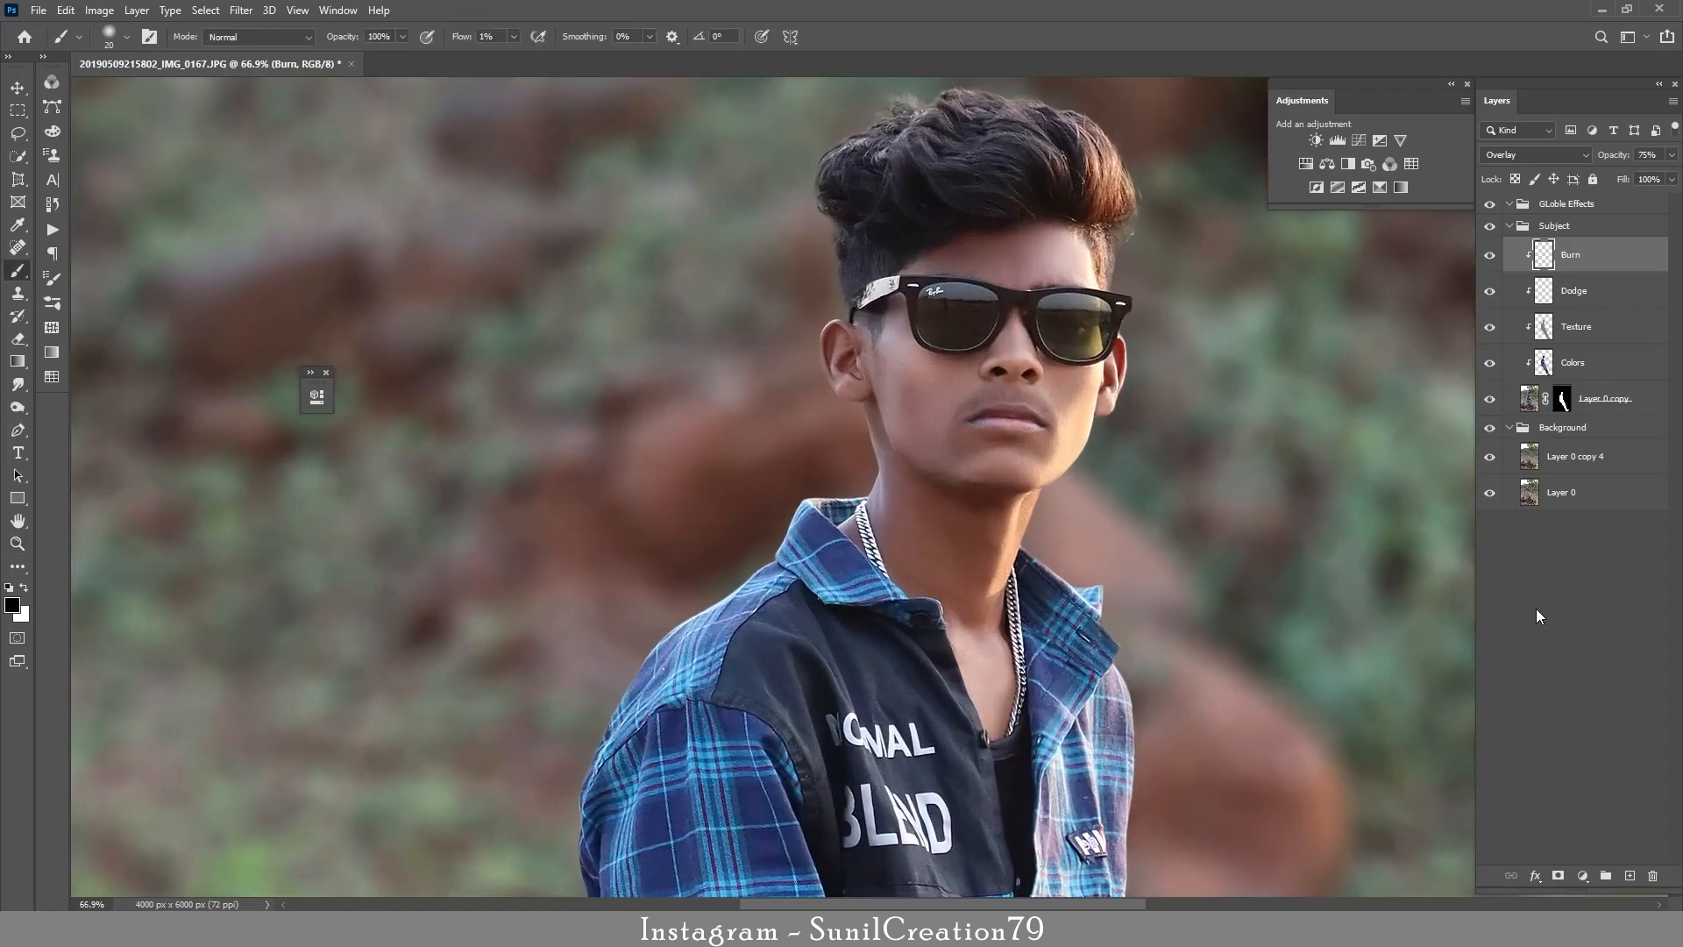
left_click(1582, 875)
left_click(1581, 866)
left_click(409, 657)
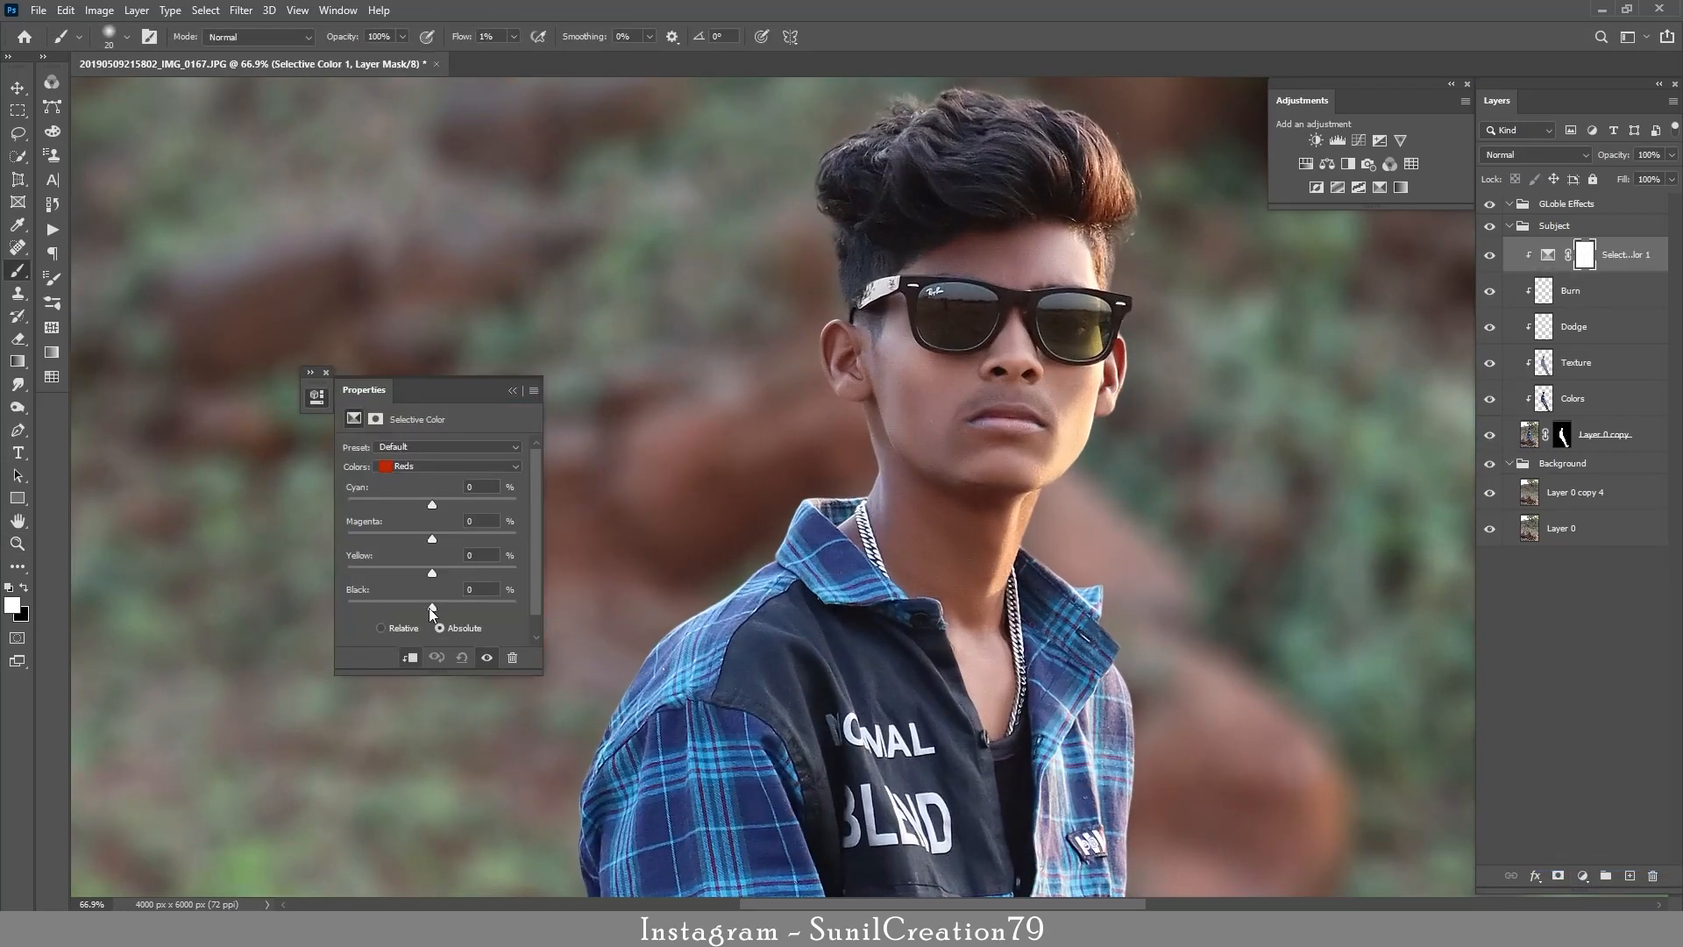
left_click_drag(431, 607, 404, 607)
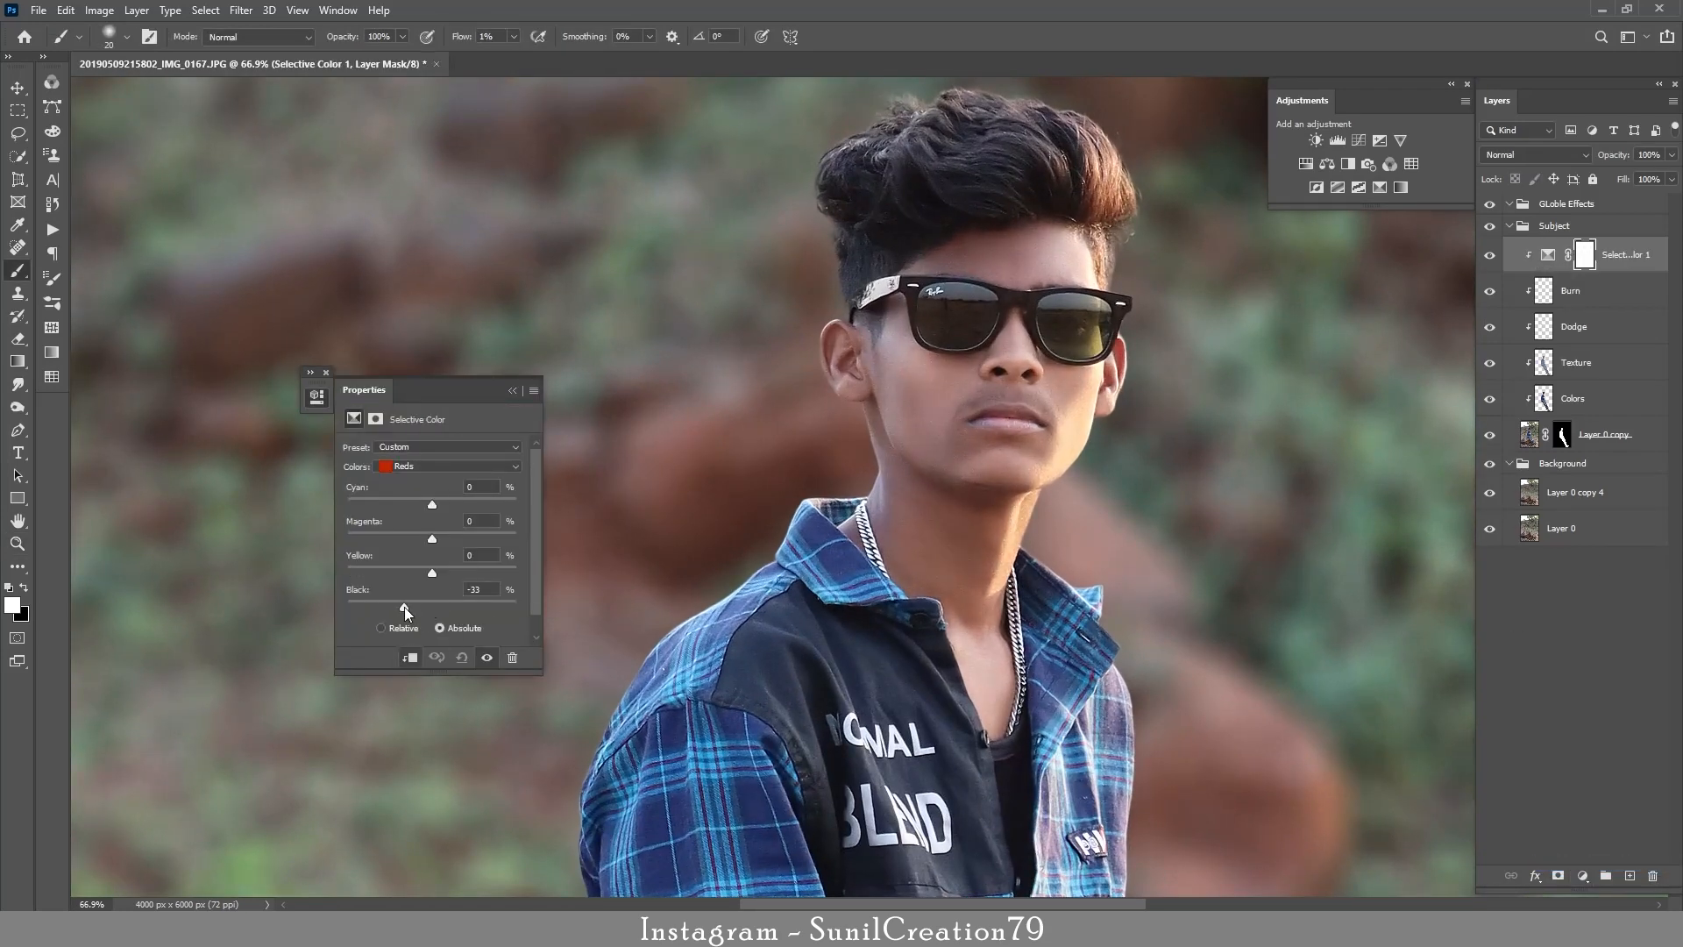
left_click(511, 390)
Compare the subject with and without the Selective Color adjustment and set that layer's opacity to 50%.
key("z")
key("ctrl+0")
left_click_drag(876, 541, 911, 542)
left_click_drag(894, 364, 931, 364)
key("b")
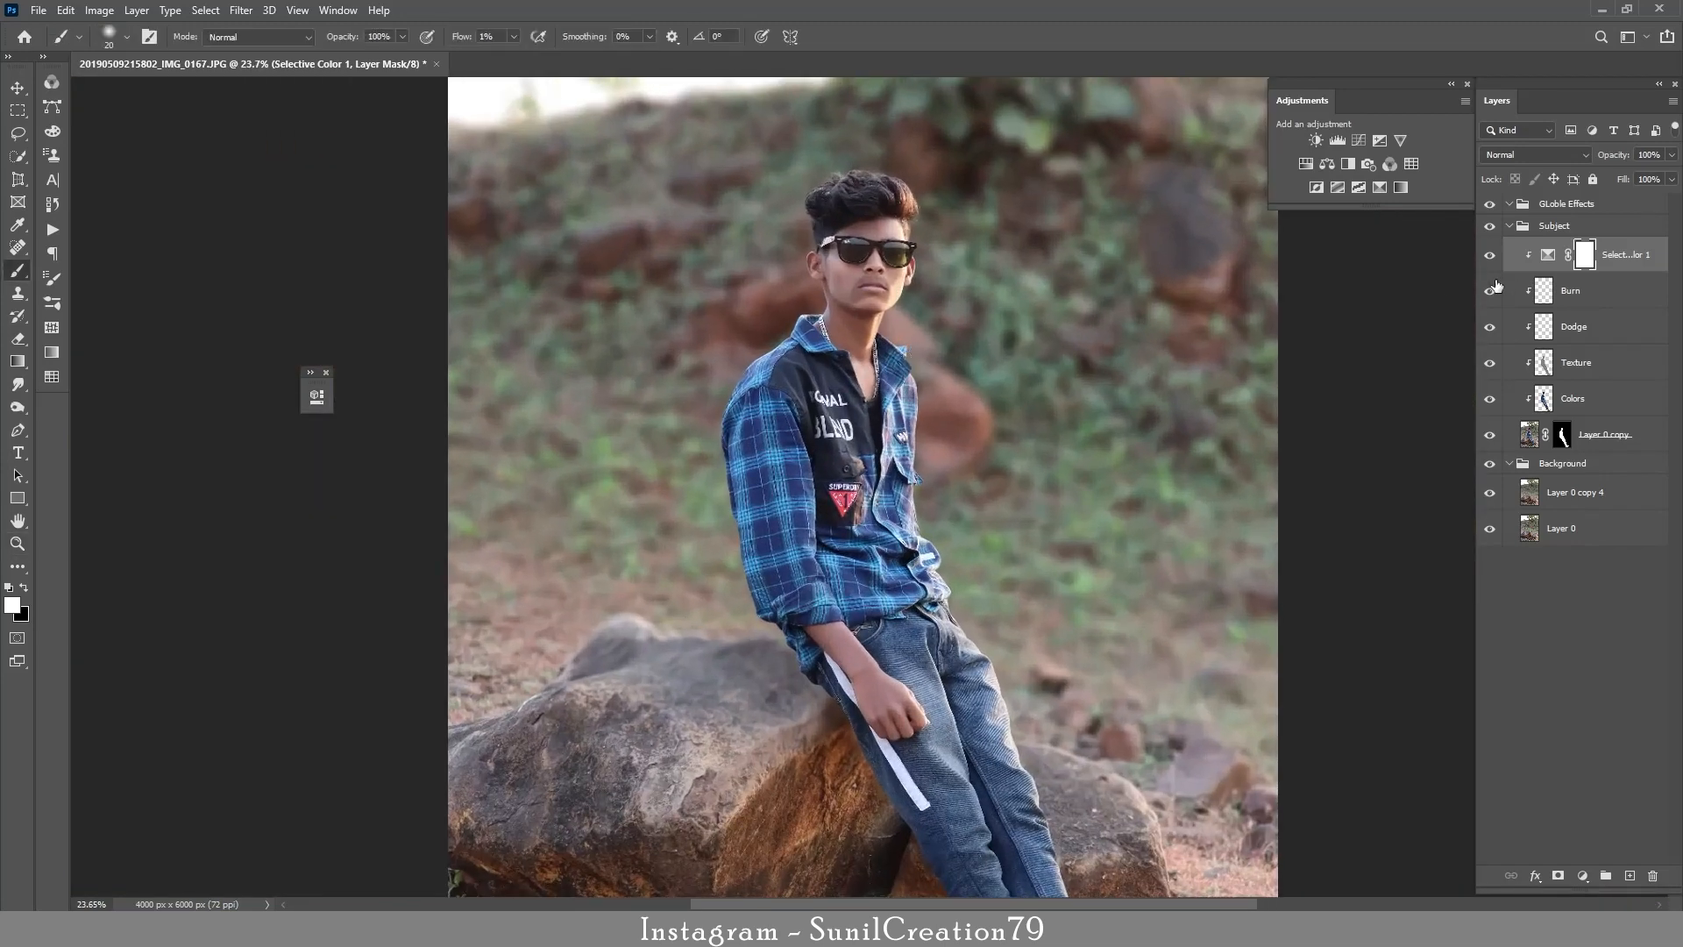
left_click(1488, 256)
left_click(1488, 256)
left_click(1488, 256)
left_click(1488, 256)
left_click(1648, 158)
Refine the Reds of the Selective Color adjustment with Magenta about -16%, raised Yellow and lowered Cyan, and compare the result.
double_click(1548, 254)
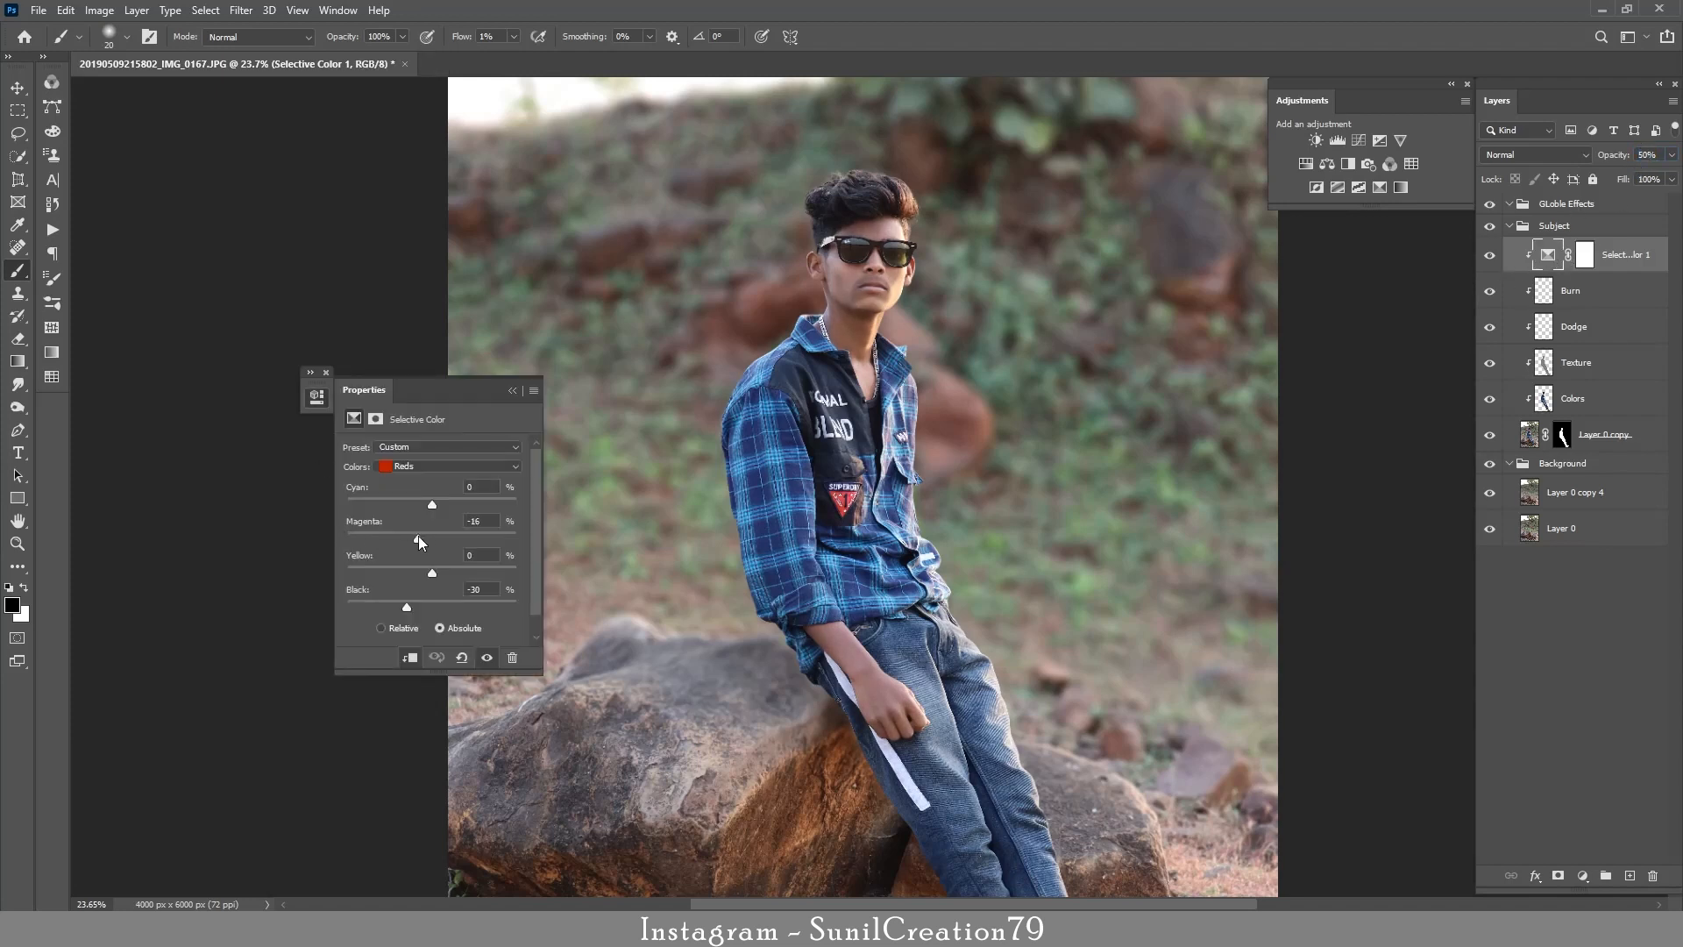
left_click_drag(418, 538, 419, 537)
left_click_drag(453, 575, 449, 575)
left_click_drag(432, 506, 408, 507)
left_click(512, 390)
left_click(1488, 258)
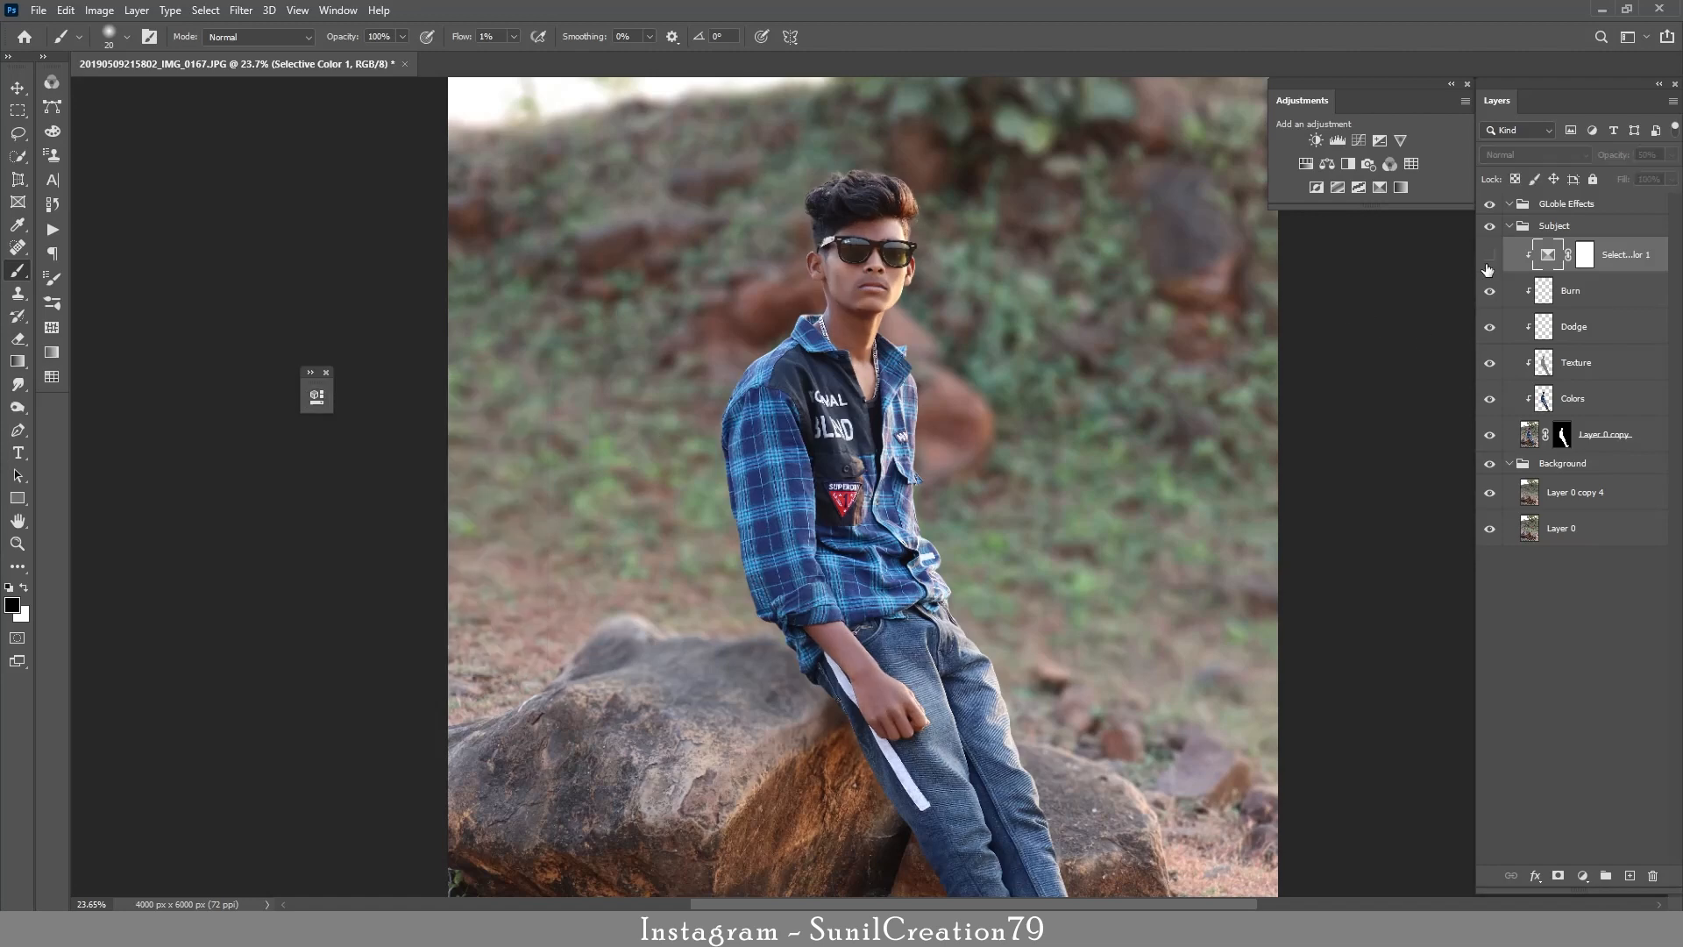
left_click(1488, 258)
Add a new layer clipped above the Selective Color adjustment and set its blend mode to Screen.
key("z")
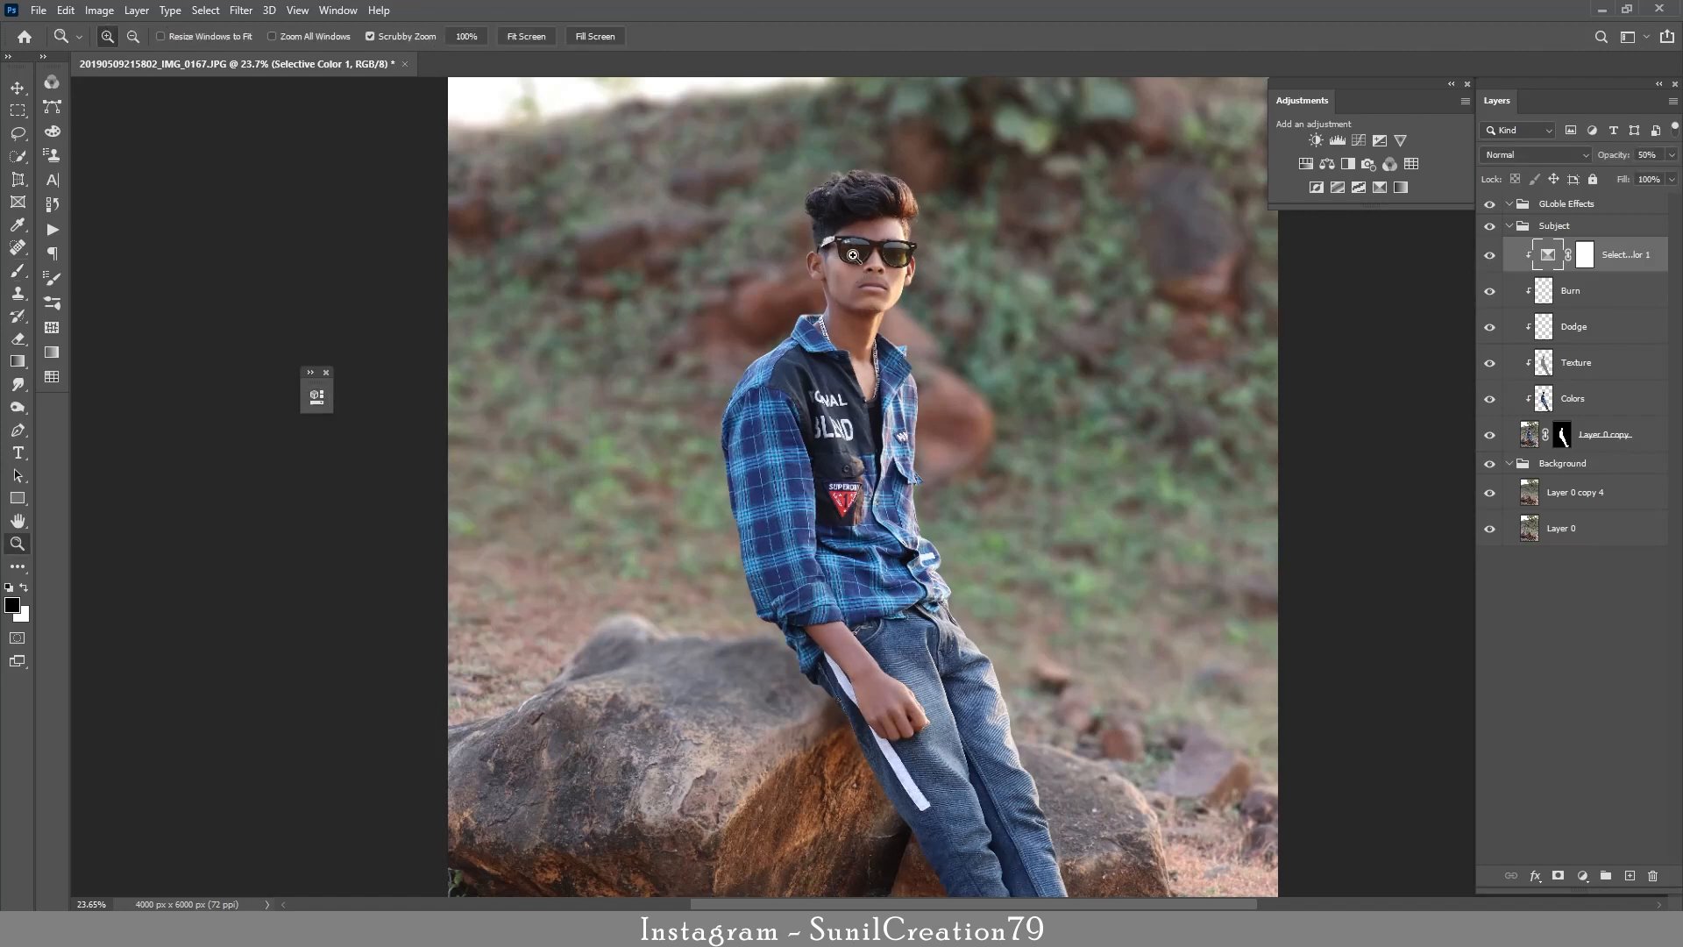
left_click_drag(868, 307, 783, 308)
left_click_drag(930, 680, 1061, 692)
key("b")
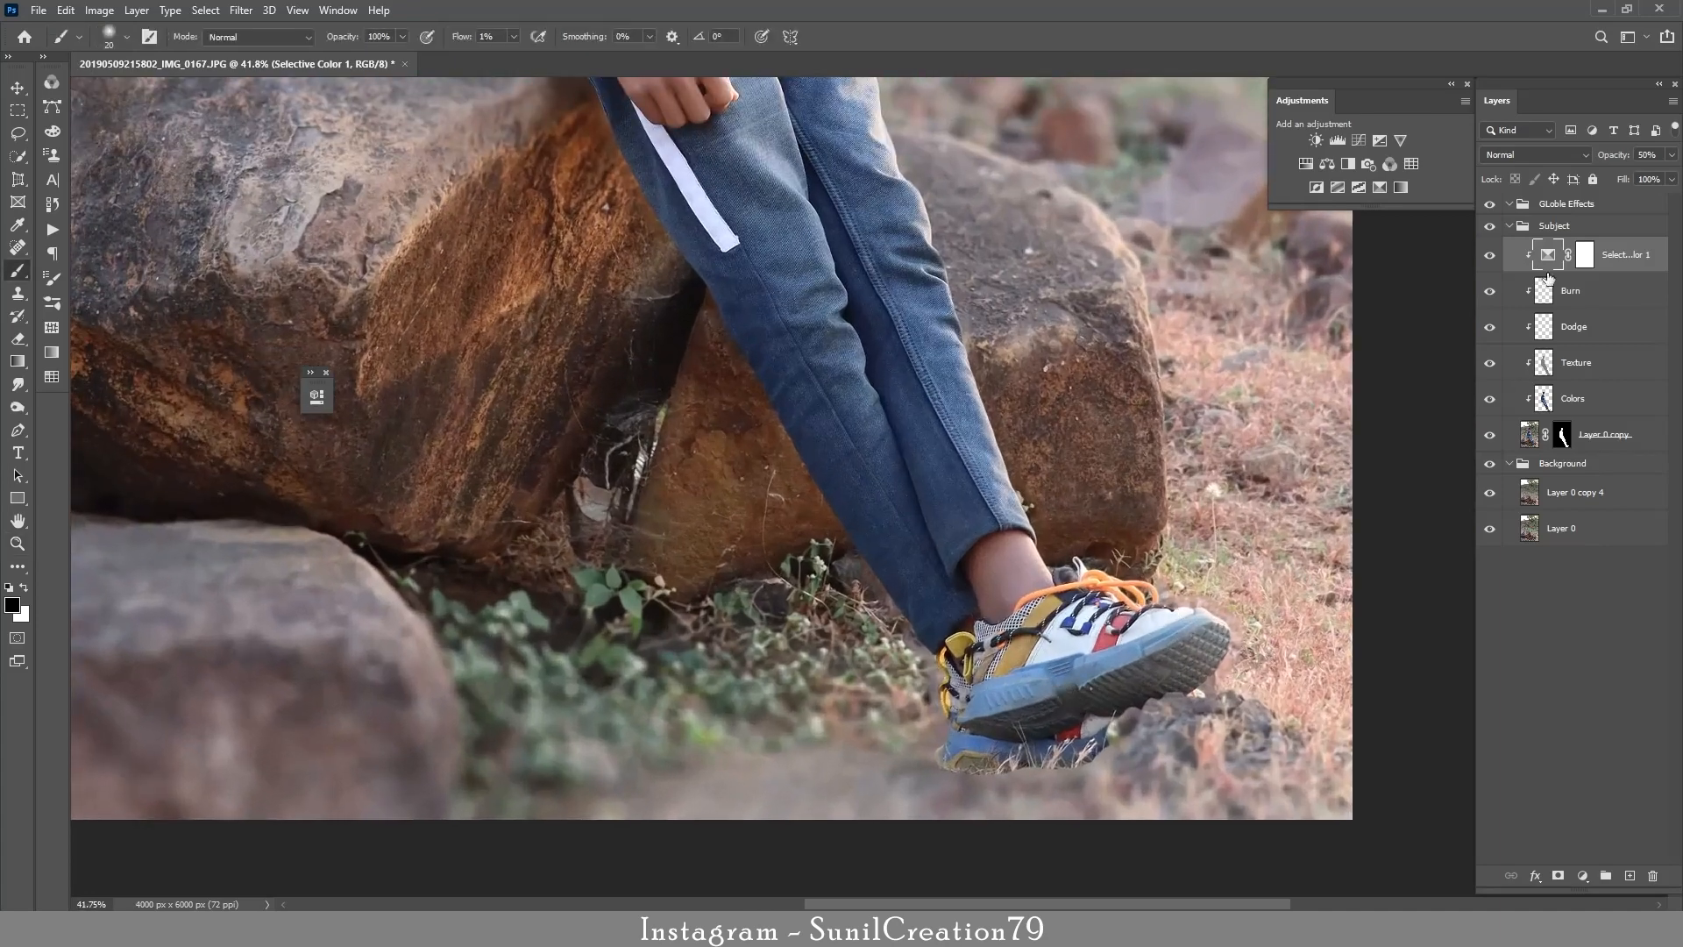
left_click(1629, 875)
left_click(1546, 273, "alt")
left_click(1534, 154)
left_click(1509, 302)
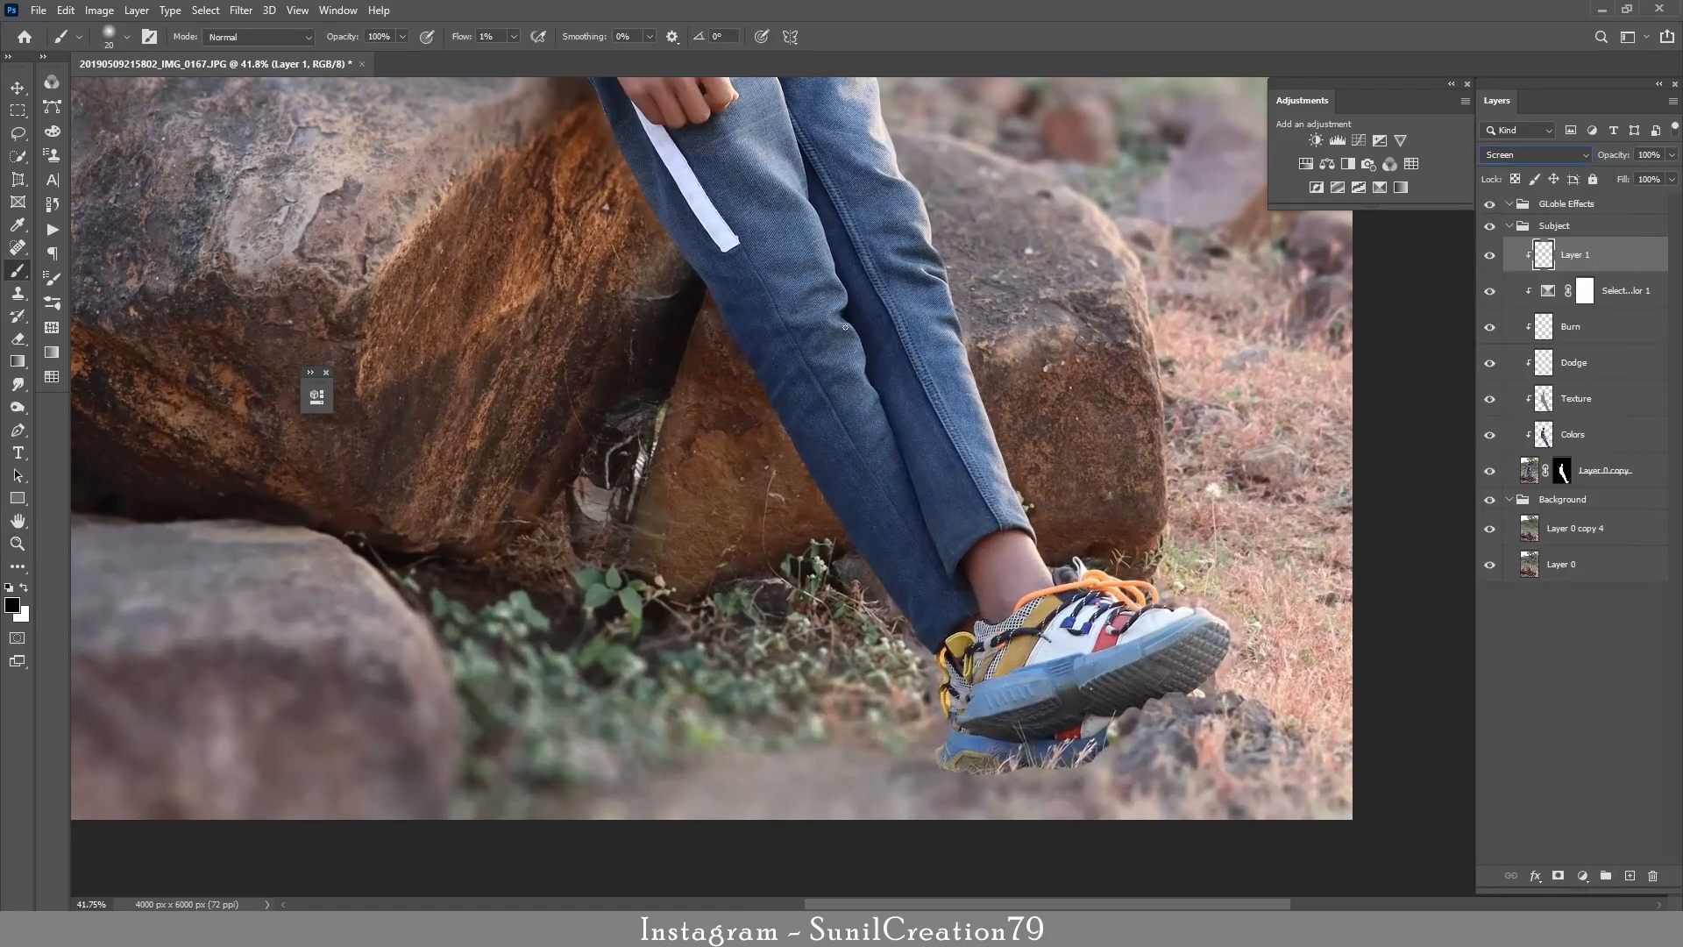
Sample the skin tone from the subject's hand and change the foreground colour to a bright light orange.
left_click_drag(661, 85, 710, 430)
left_click(710, 429, "alt")
left_click(52, 130)
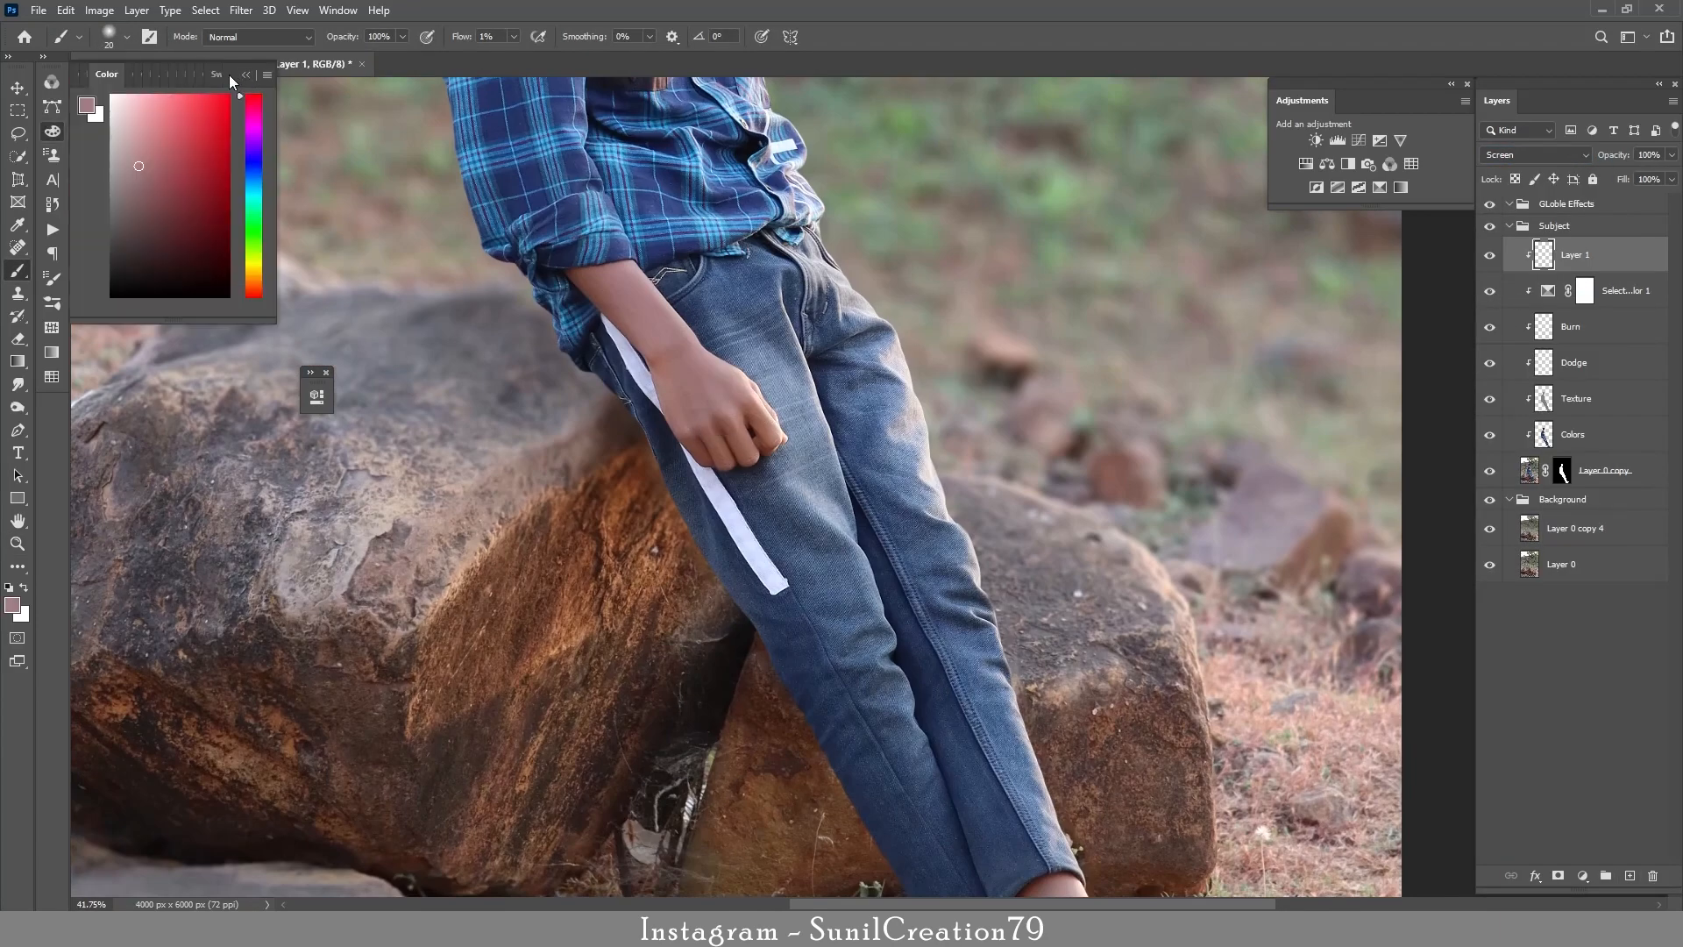
left_click_drag(229, 75, 414, 312)
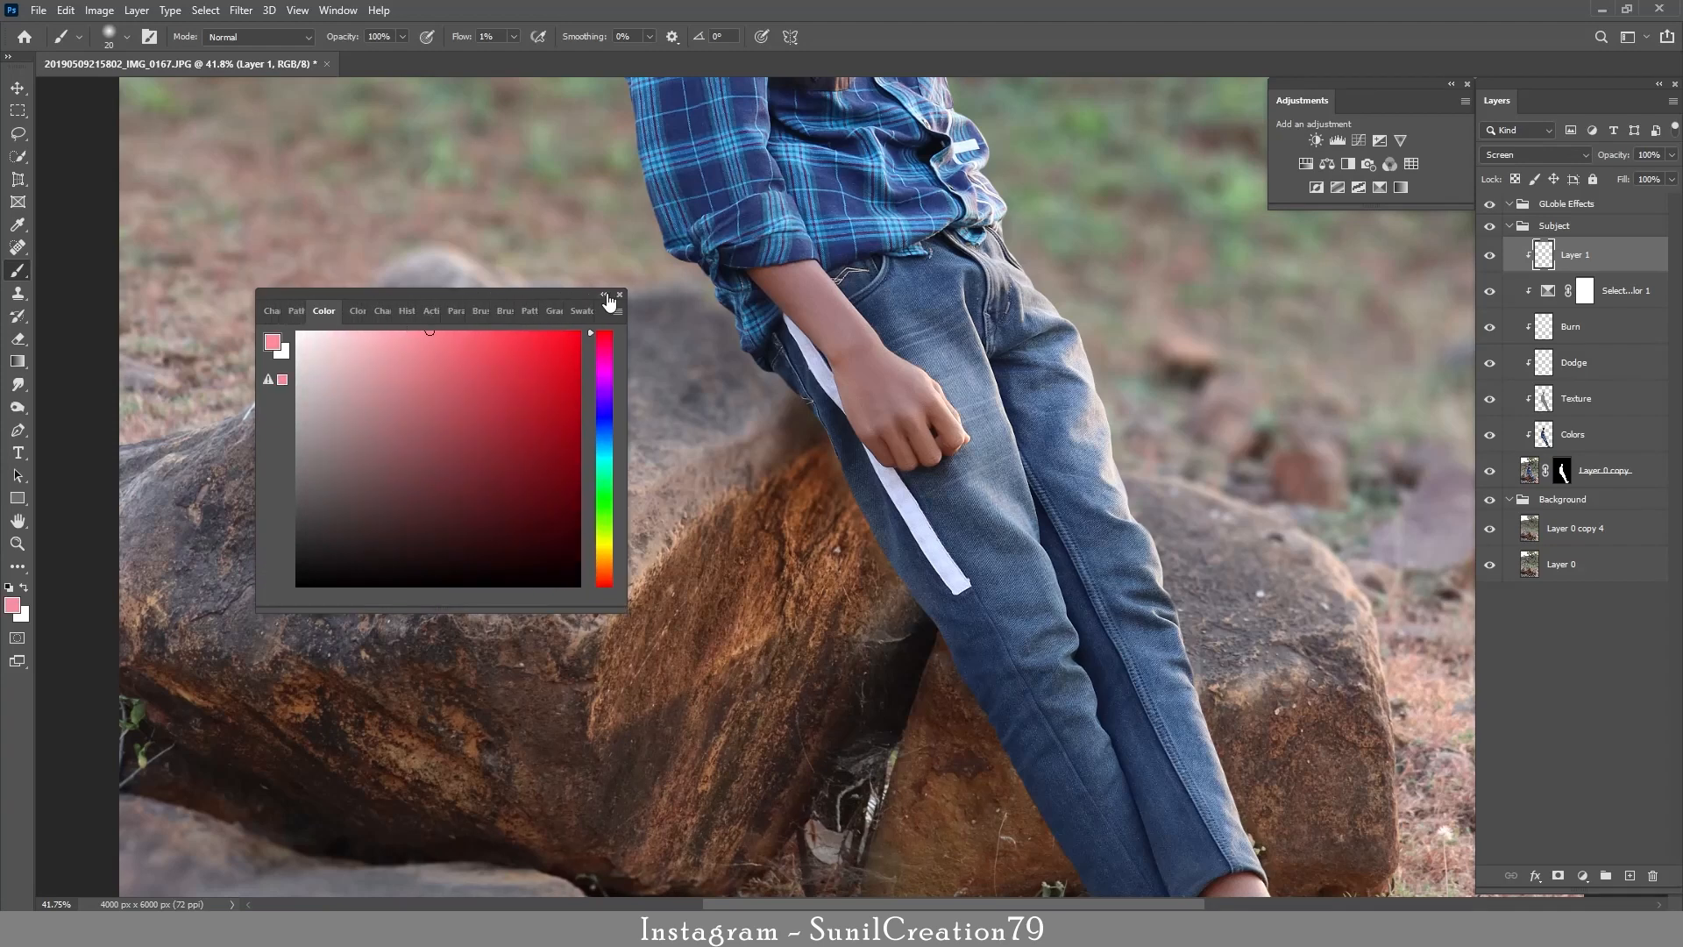
left_click(605, 294)
left_click(315, 397)
left_click(512, 387)
left_click(272, 368)
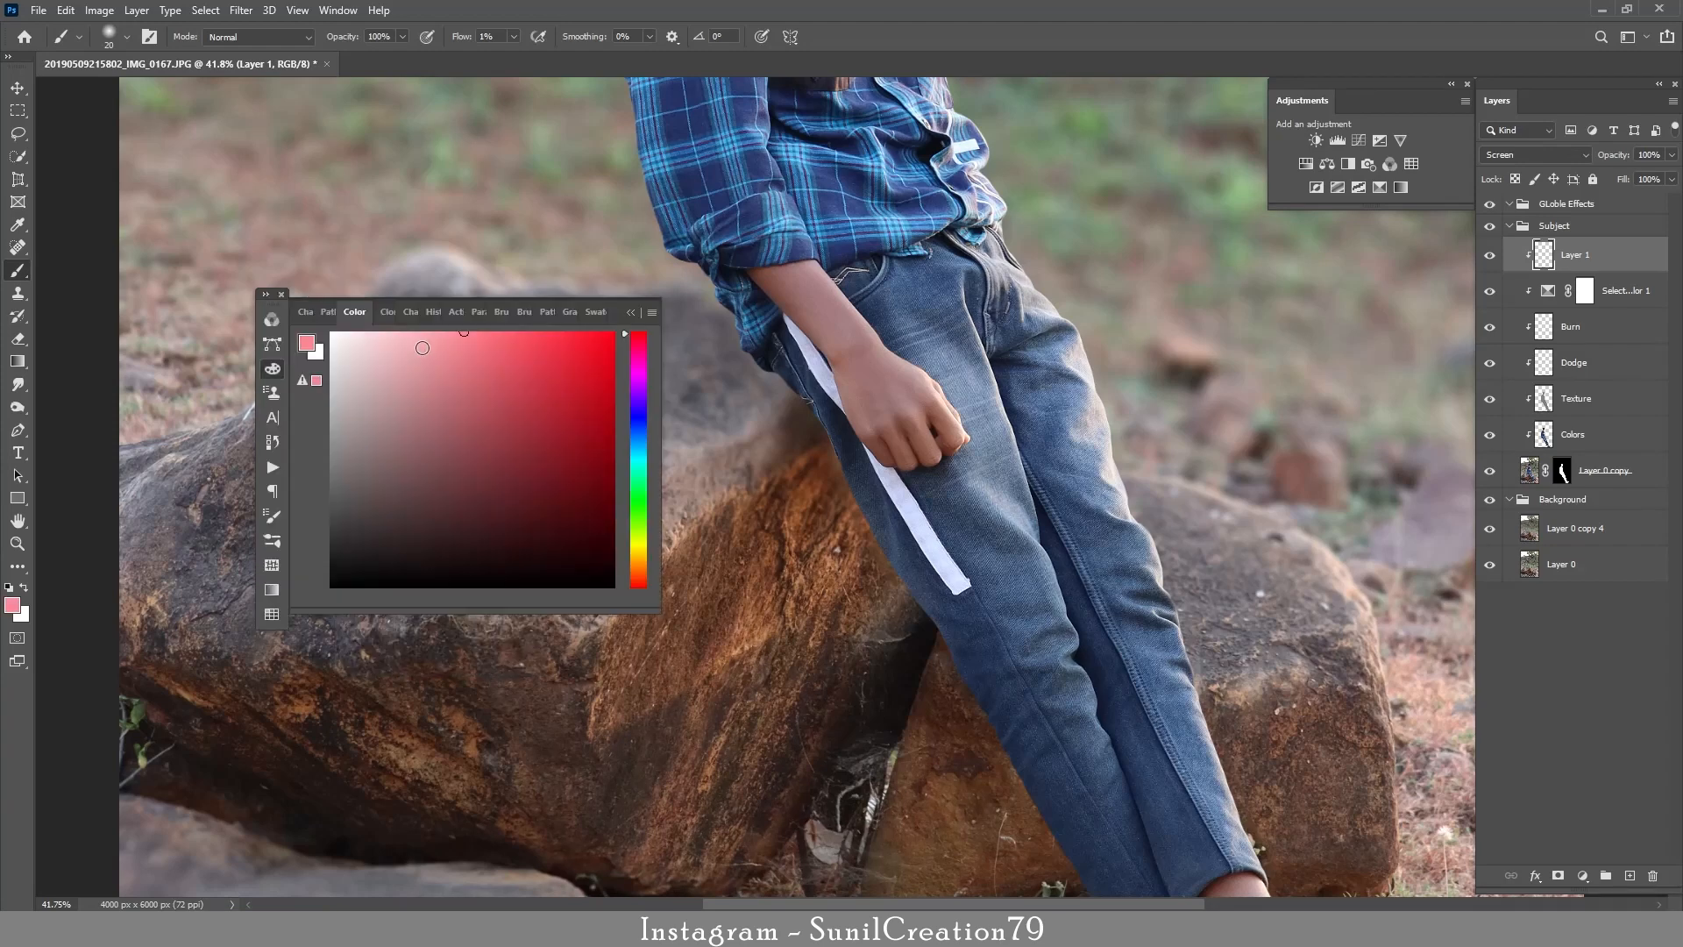
left_click(637, 561)
left_click(639, 571)
left_click(509, 338)
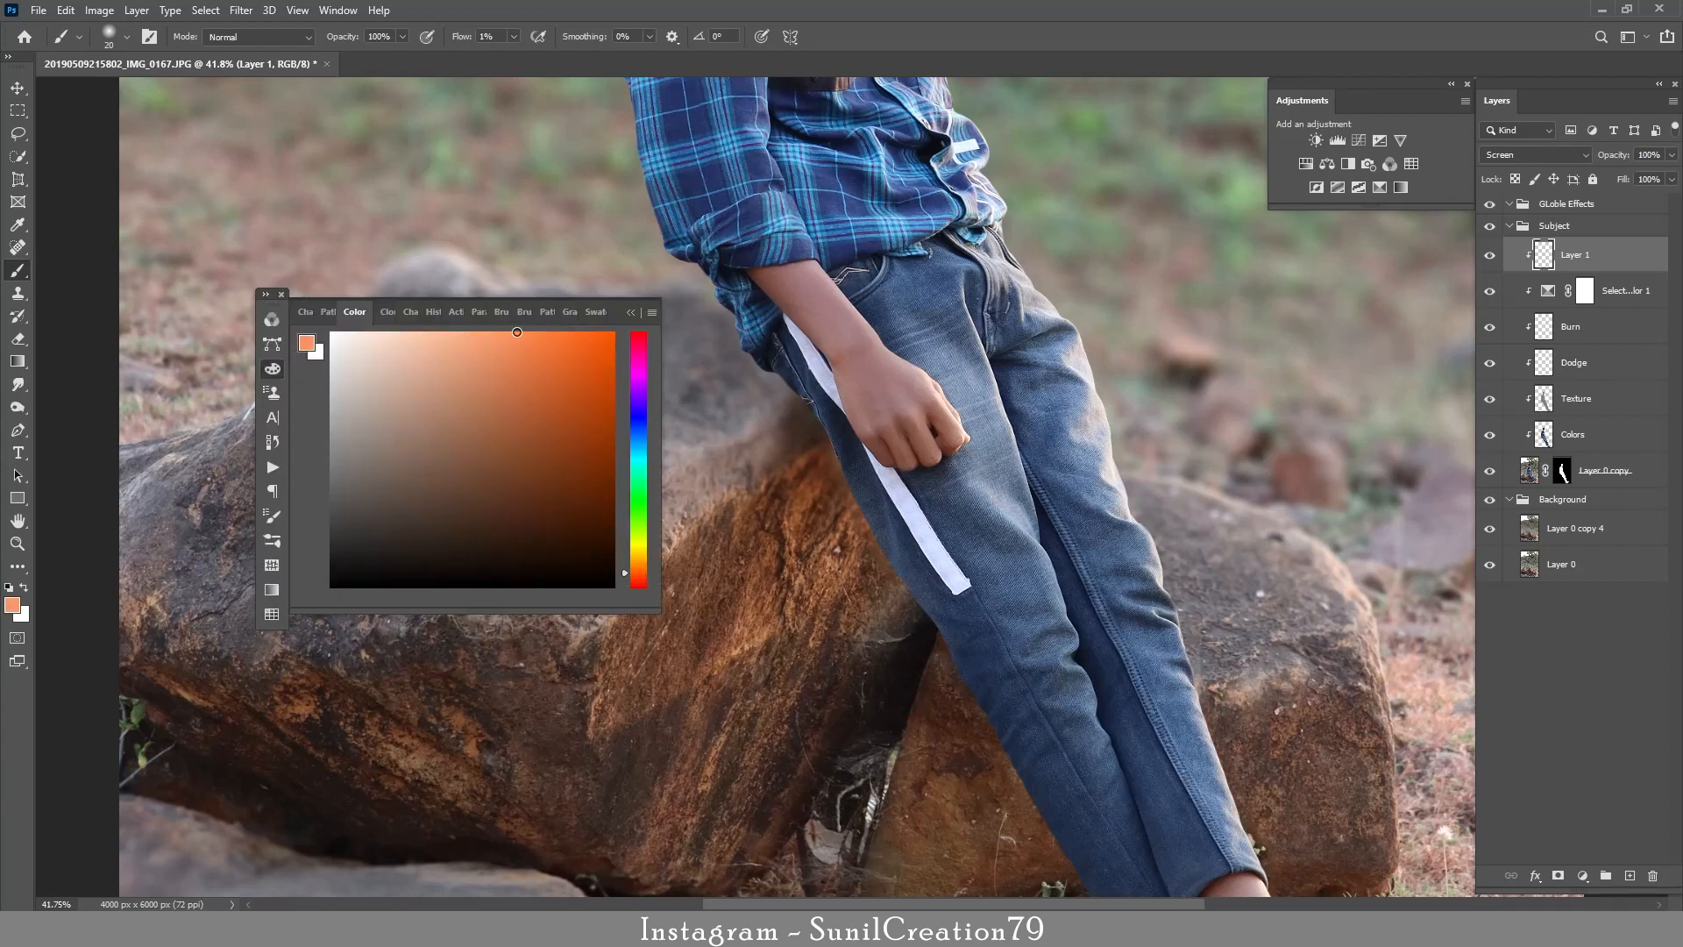
left_click(631, 312)
Brush an orange glow over the subject's forearm and hand on Layer 1 at 2% flow.
scroll(843, 356, "up", 3)
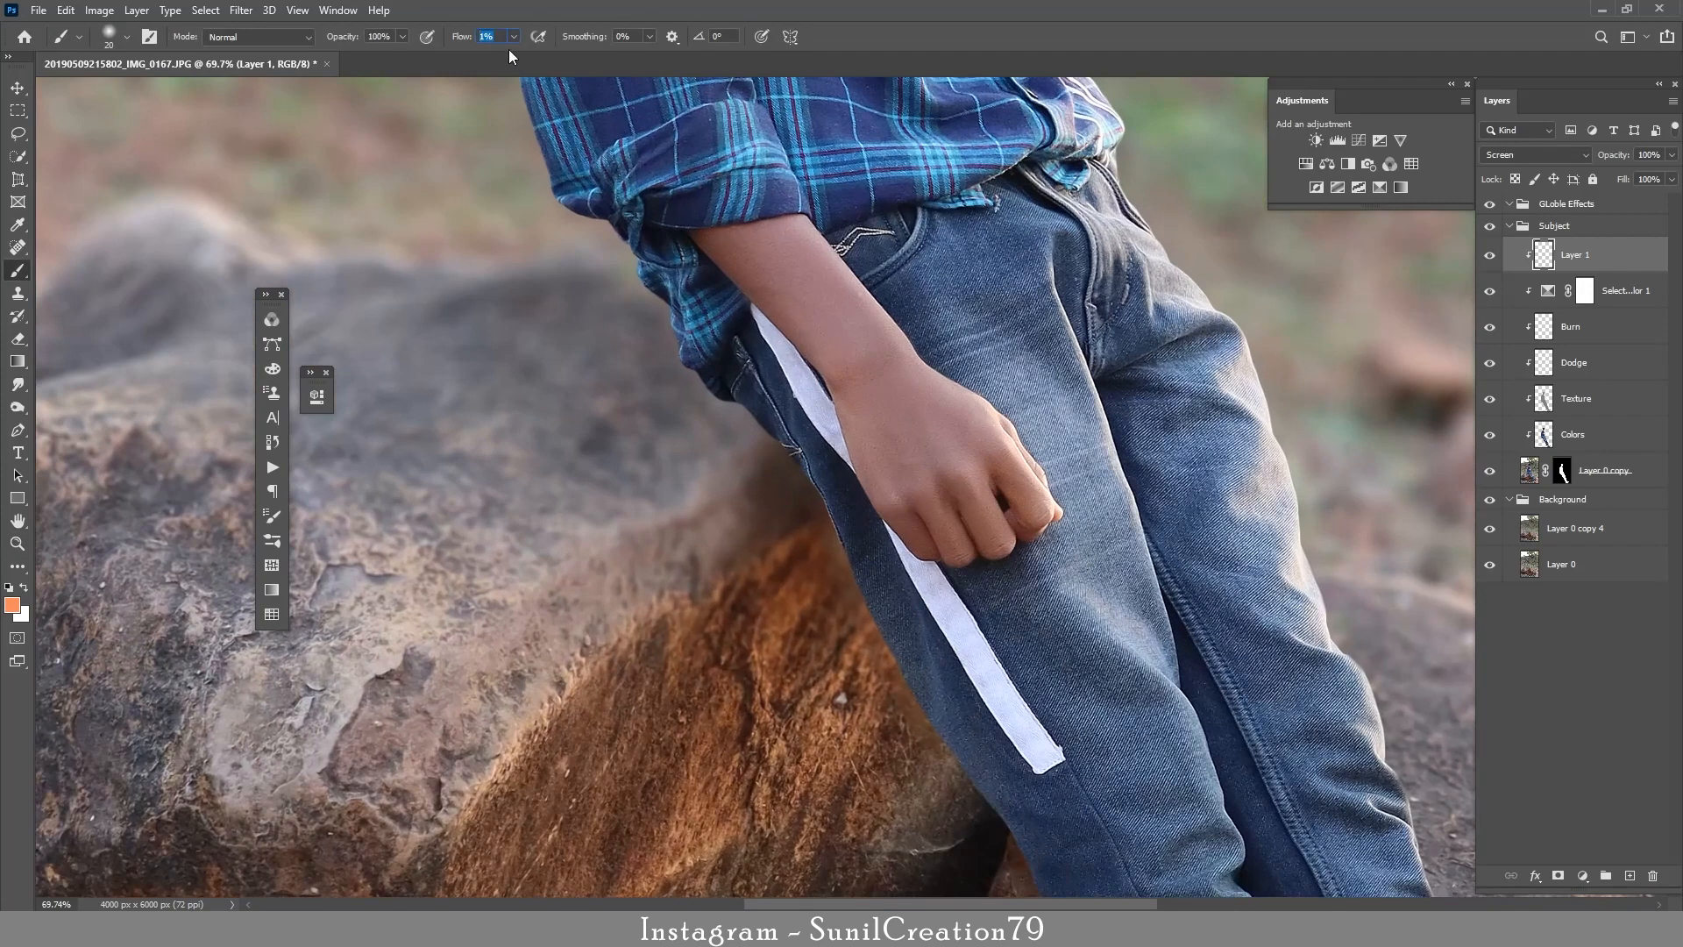
key("[")
mouse_move(779, 237)
left_mouse_down()
mouse_move(799, 317)
mouse_move(838, 284)
mouse_move(899, 450)
mouse_move(948, 422)
mouse_move(928, 389)
mouse_move(952, 474)
mouse_move(964, 484)
mouse_move(989, 443)
mouse_move(976, 431)
mouse_move(903, 489)
mouse_move(963, 533)
left_mouse_up()
left_click_drag(1197, 851, 815, 116)
mouse_move(1108, 426)
left_mouse_down()
mouse_move(1036, 526)
mouse_move(1069, 491)
mouse_move(1071, 544)
mouse_move(1155, 504)
mouse_move(1019, 474)
left_mouse_up()
Brush the orange glow over the subject's forehead, cheek, ear and neck on Layer 1, varying the brush size.
key("ctrl+space")
mouse_move(845, 287)
left_mouse_down()
mouse_move(818, 327)
mouse_move(628, 351)
left_mouse_up()
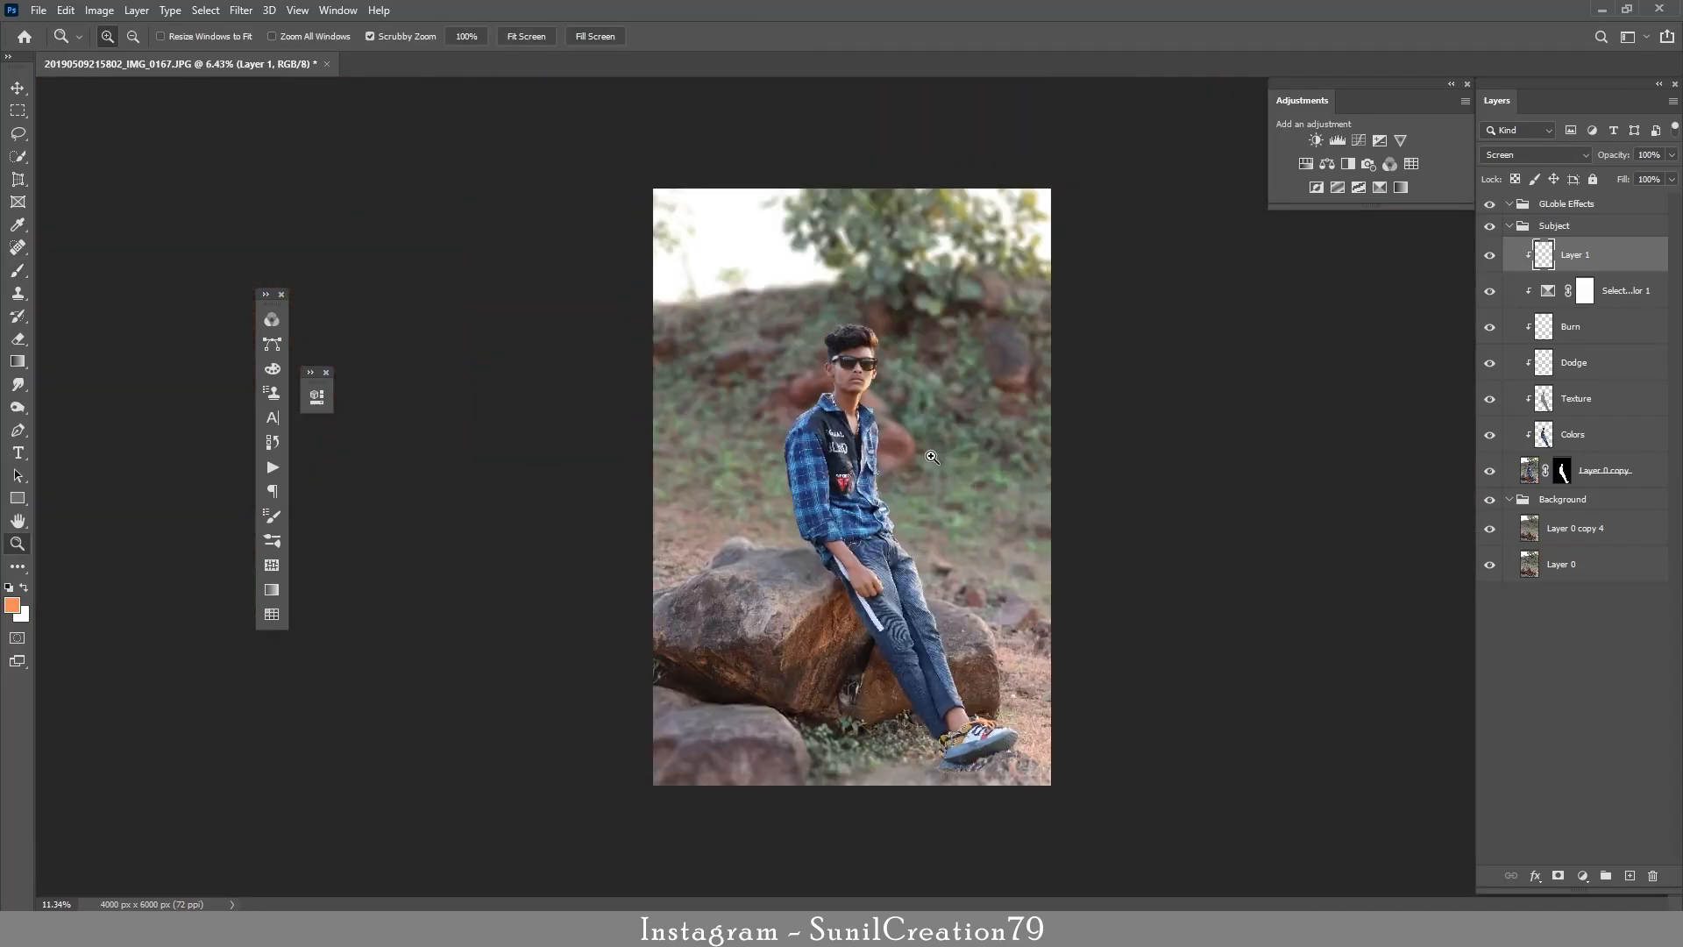
left_click_drag(849, 343, 1052, 343)
mouse_move(935, 247)
left_mouse_down()
mouse_move(834, 255)
mouse_move(968, 251)
left_mouse_up()
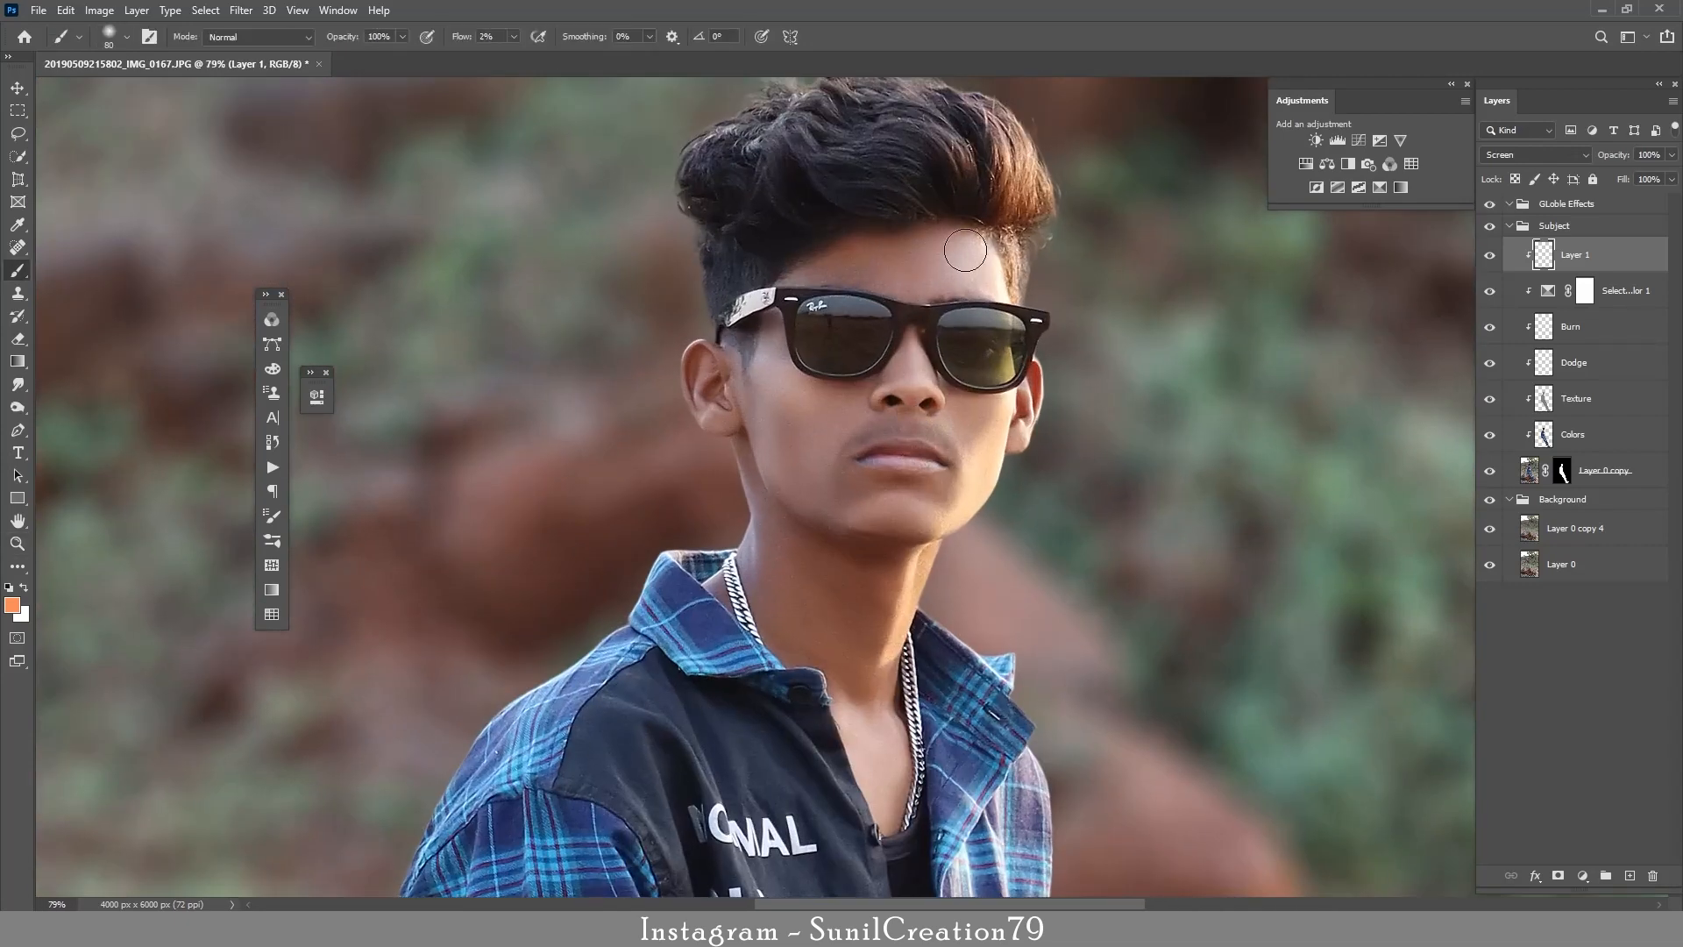
key("[")
key("[")
key("[")
key("[")
key("[")
key("[")
key("bracketright")
key("bracketright")
mouse_move(773, 423)
left_mouse_down()
mouse_move(845, 526)
mouse_move(866, 642)
left_mouse_up()
left_click_drag(733, 424, 706, 375)
mouse_move(871, 611)
left_mouse_down()
mouse_move(874, 589)
mouse_move(786, 547)
mouse_move(862, 667)
mouse_move(780, 627)
left_mouse_up()
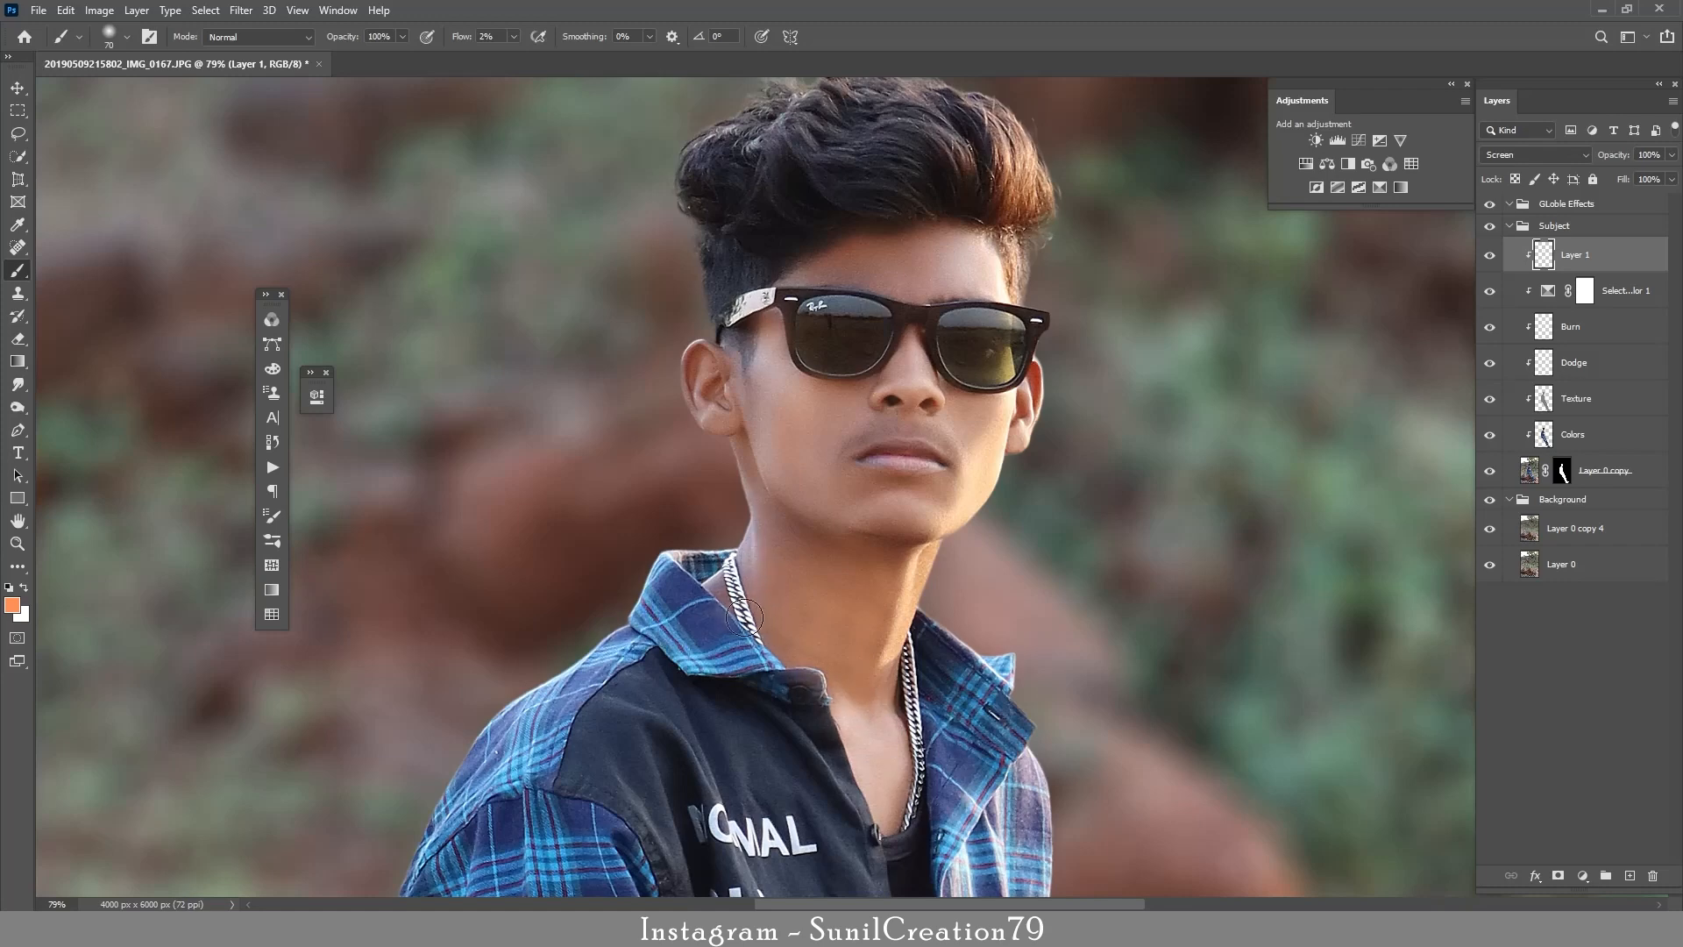
key("bracketleft")
key("bracketleft")
key("bracketleft")
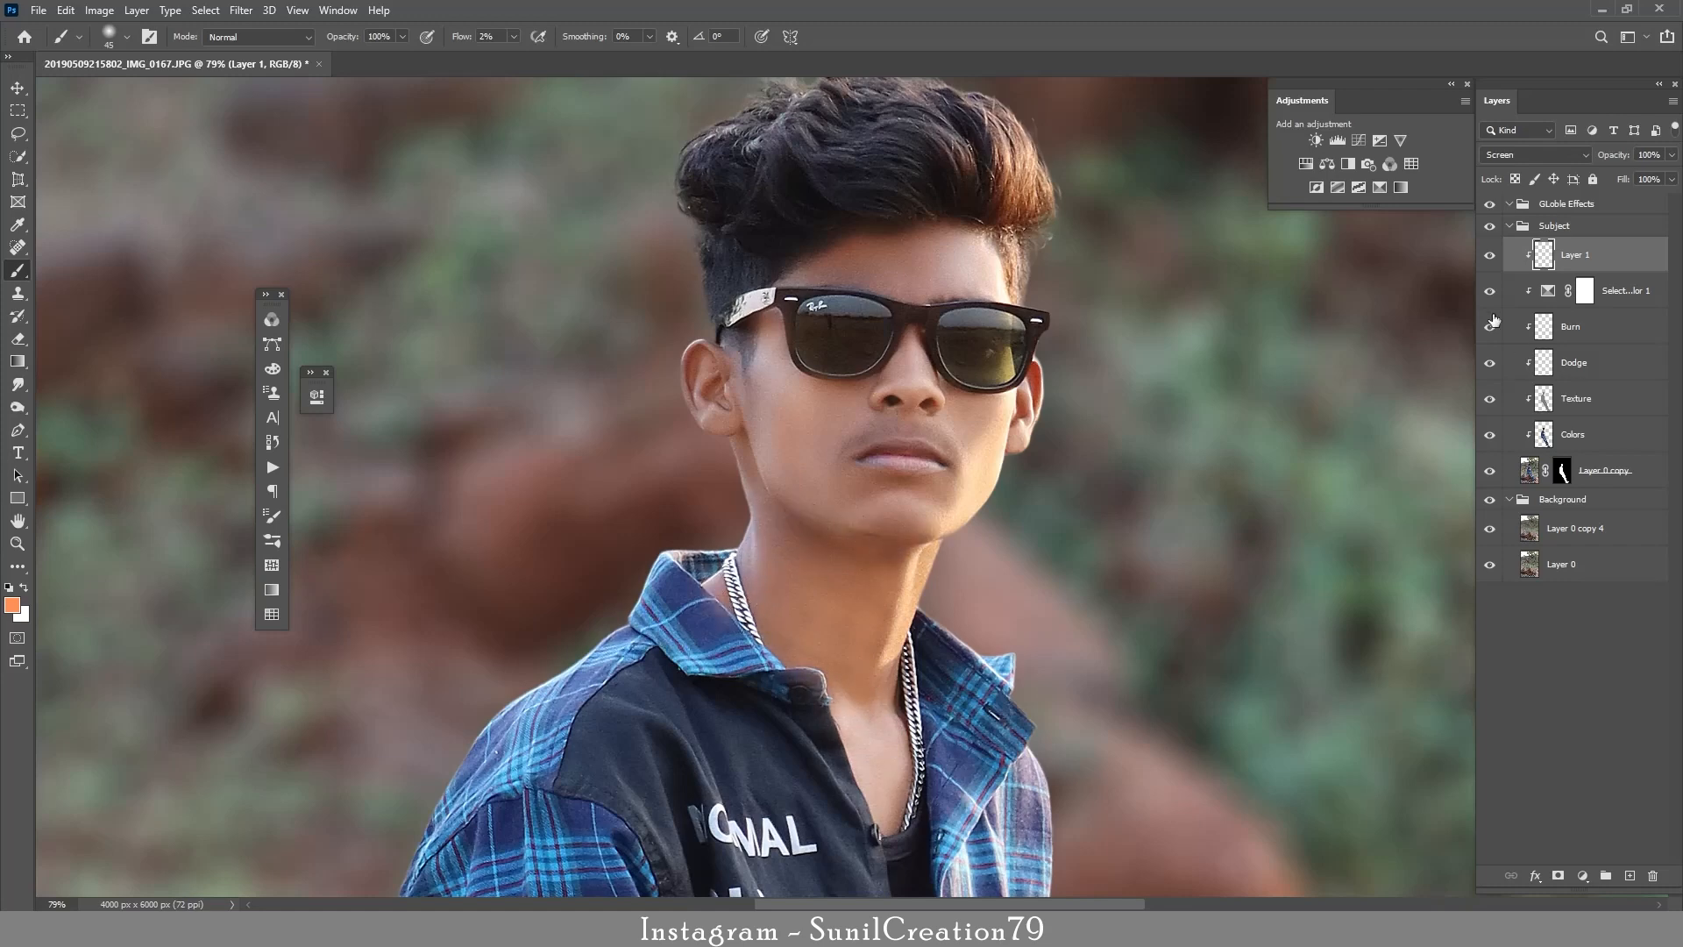
Lower Layer 1's opacity to 50% and compare the subject with the layer hidden and shown.
left_click(1489, 255)
left_click(1489, 255)
key("z")
key("ctrl+0")
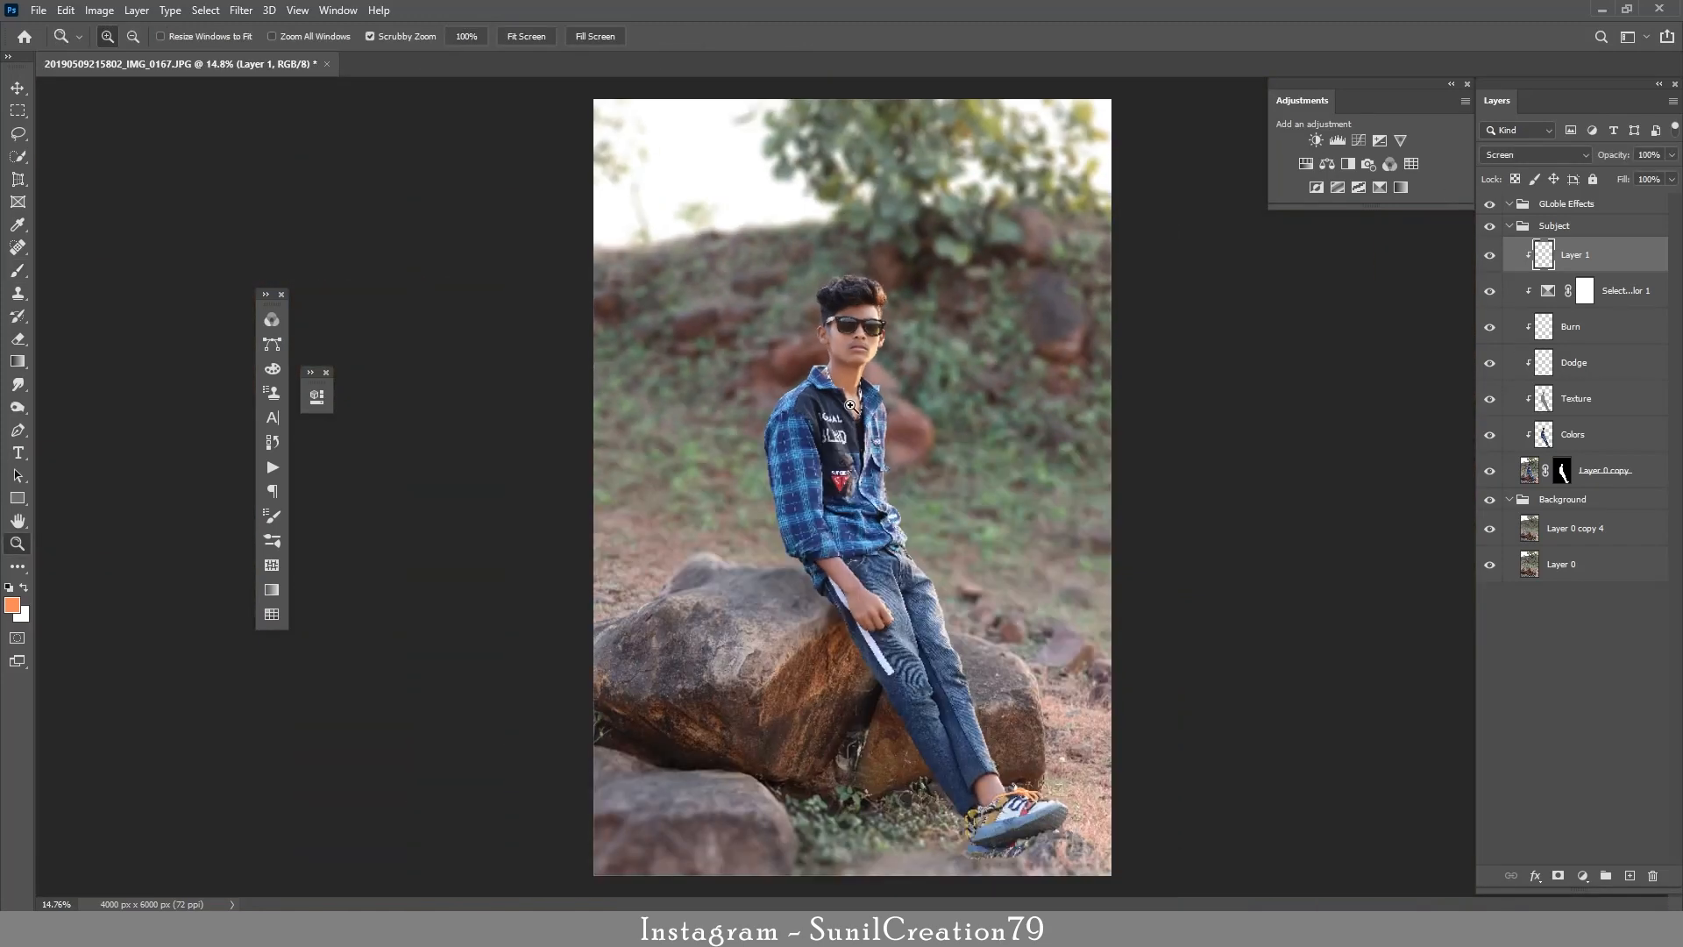
left_click_drag(851, 405, 886, 405)
key("b")
left_click_drag(1615, 158, 1614, 159)
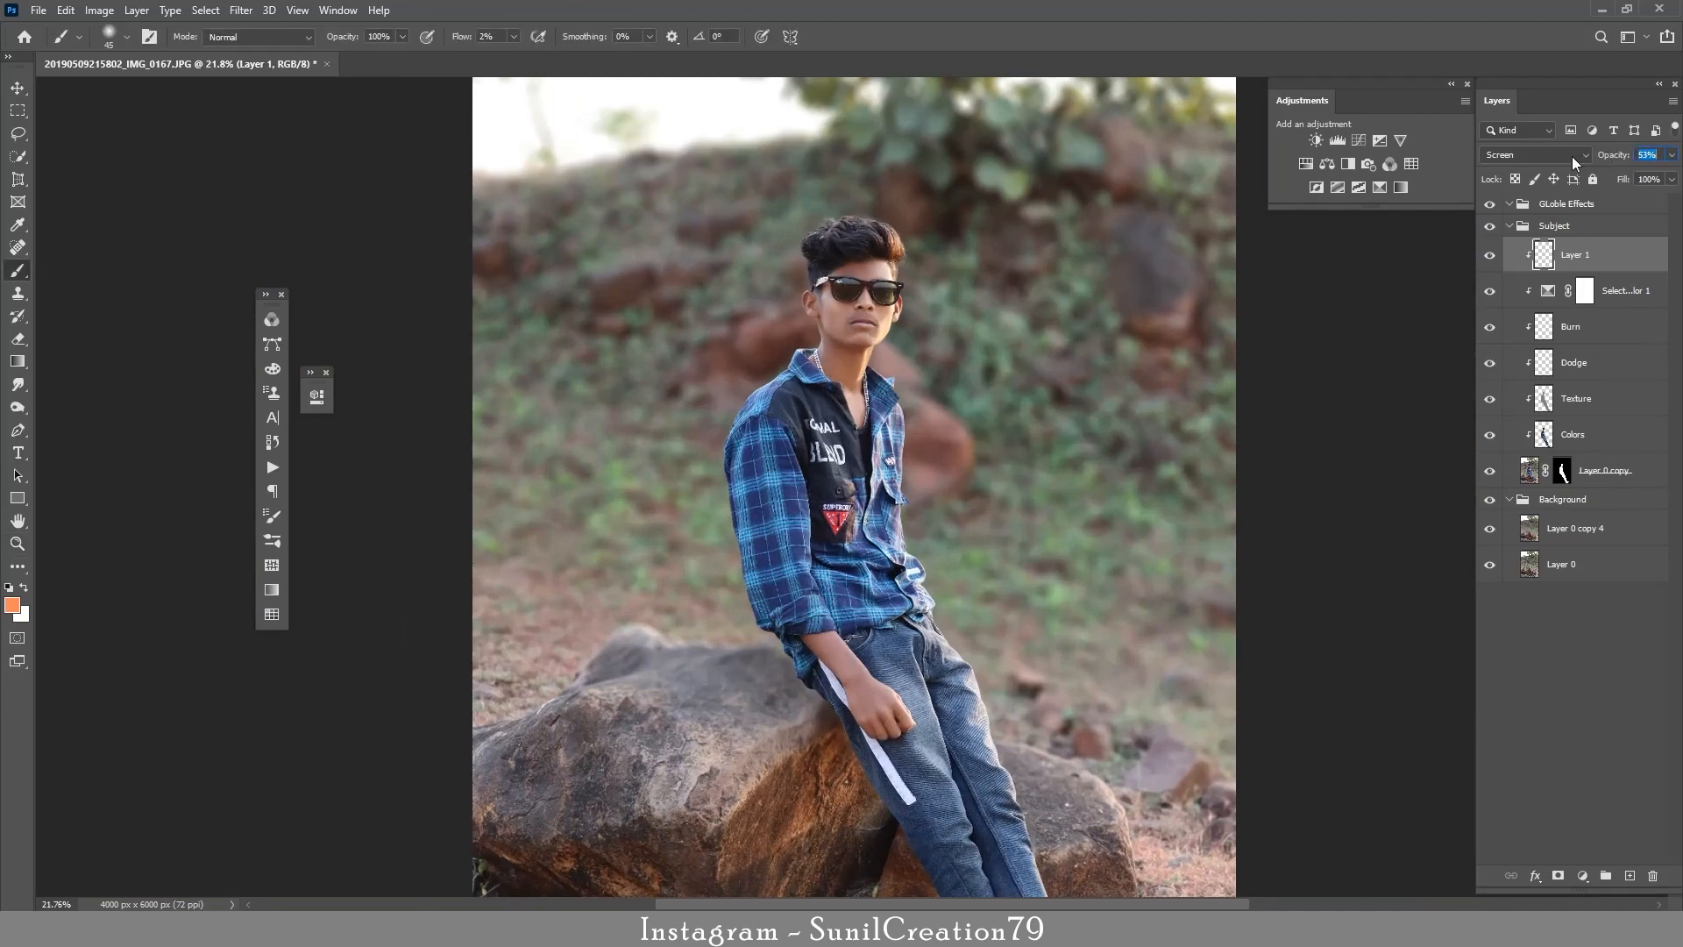
left_click(1489, 255)
left_click(1489, 255)
key("z")
mouse_move(871, 342)
left_mouse_down()
mouse_move(958, 365)
mouse_move(846, 356)
left_mouse_up()
key("b")
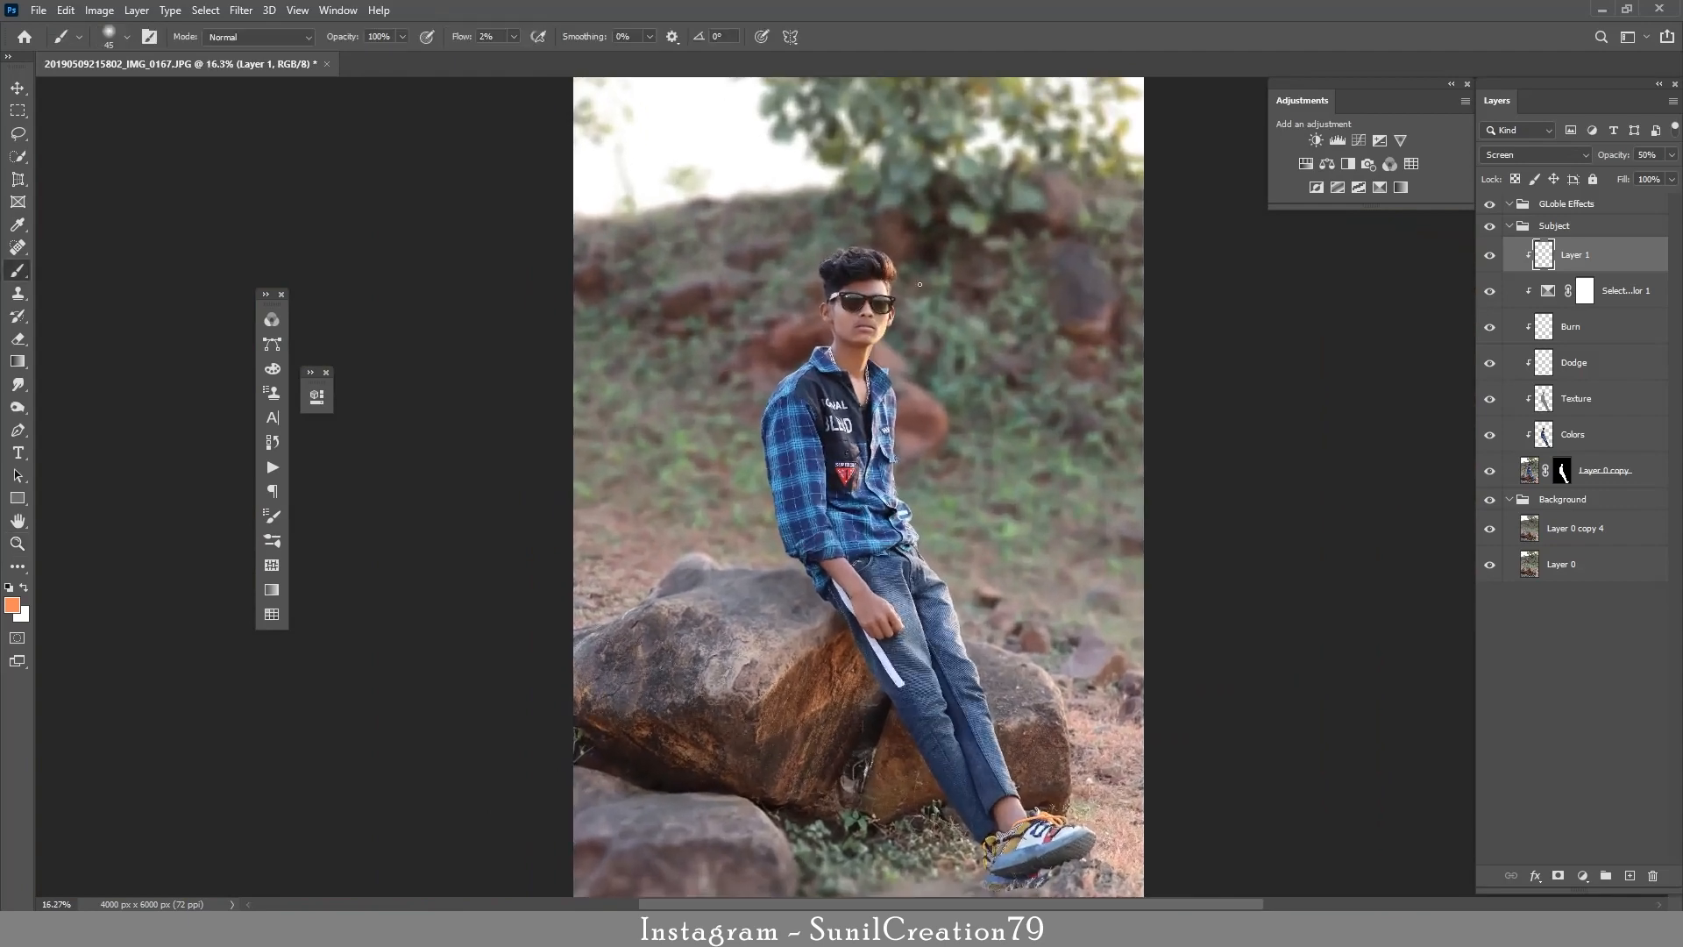
Collapse the Subject and Background groups and add a Selective Color adjustment inside the GLoble Effects group.
left_click(1530, 209)
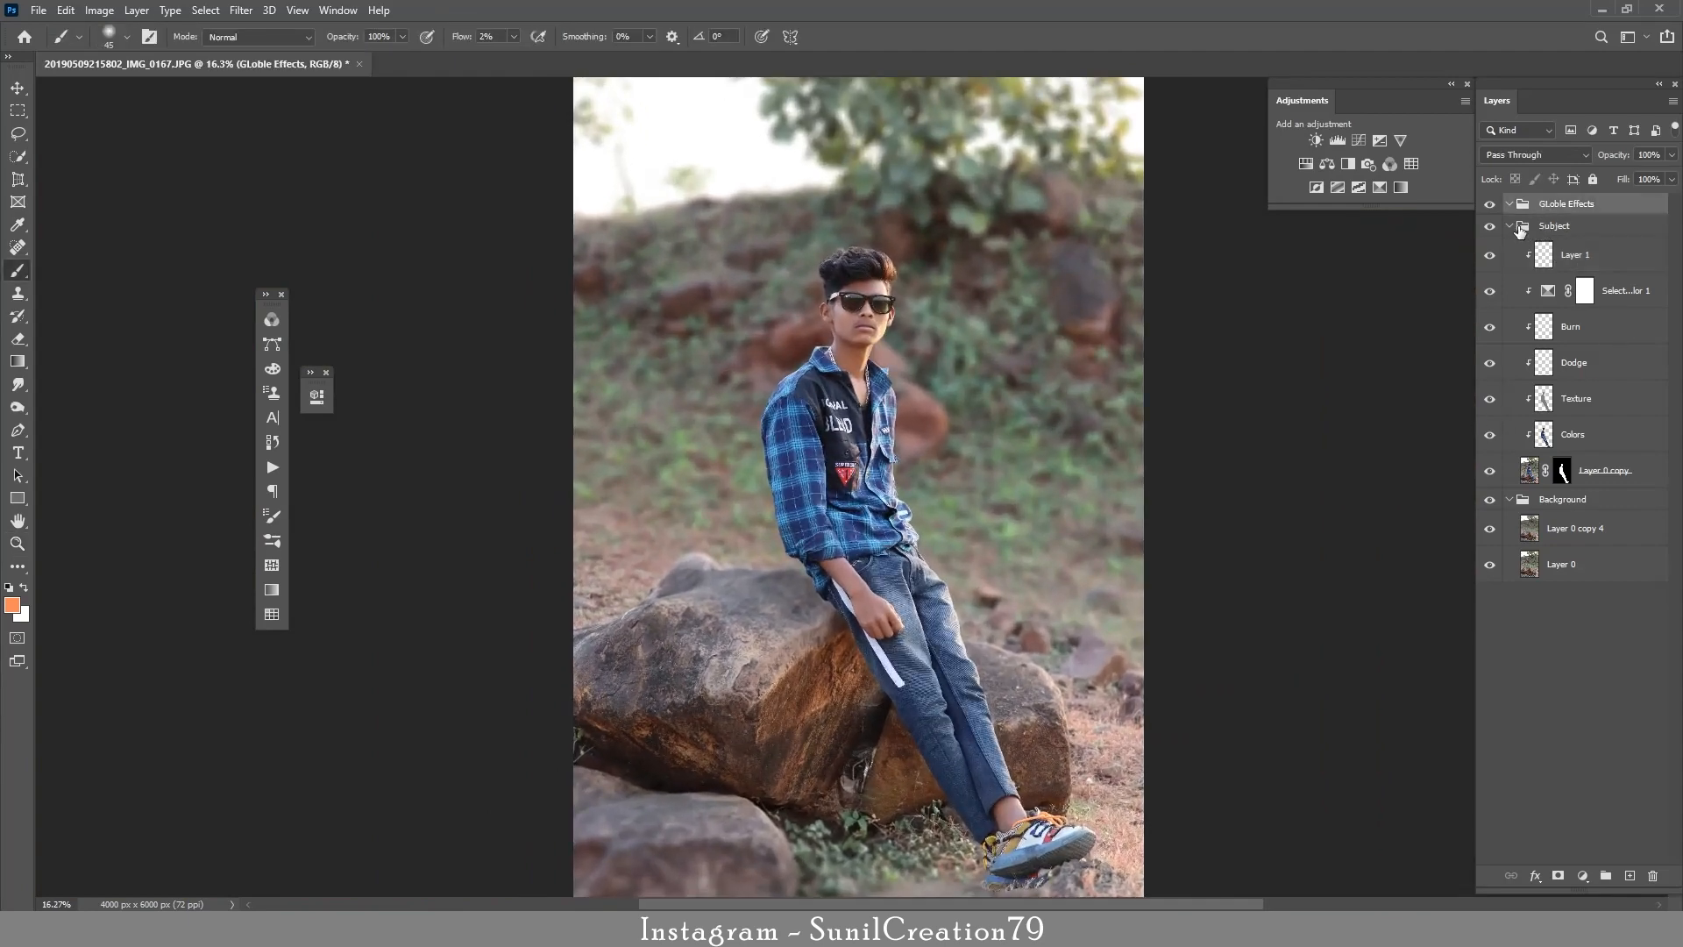
left_click(1509, 226, "ctrl")
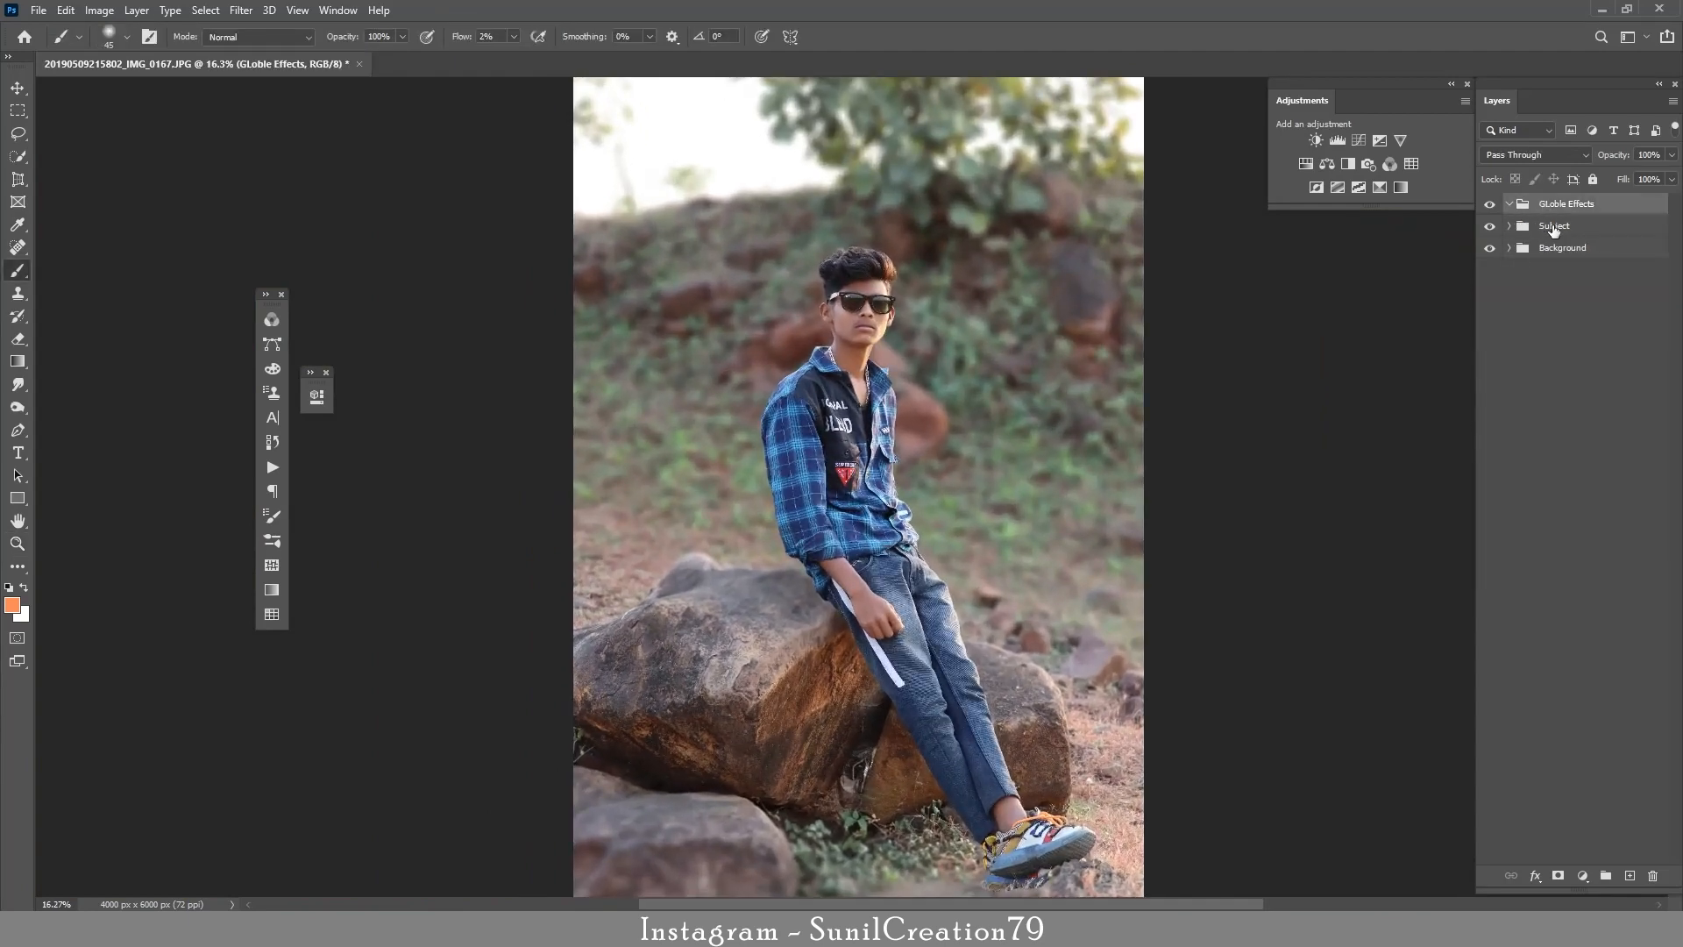
left_click(1582, 875)
left_click(1573, 864)
left_click_drag(427, 390, 427, 281)
Mute the Greens in the new Selective Color adjustment by altering their Cyan, Magenta, Yellow and Black amounts.
left_click(446, 358)
left_click(435, 395)
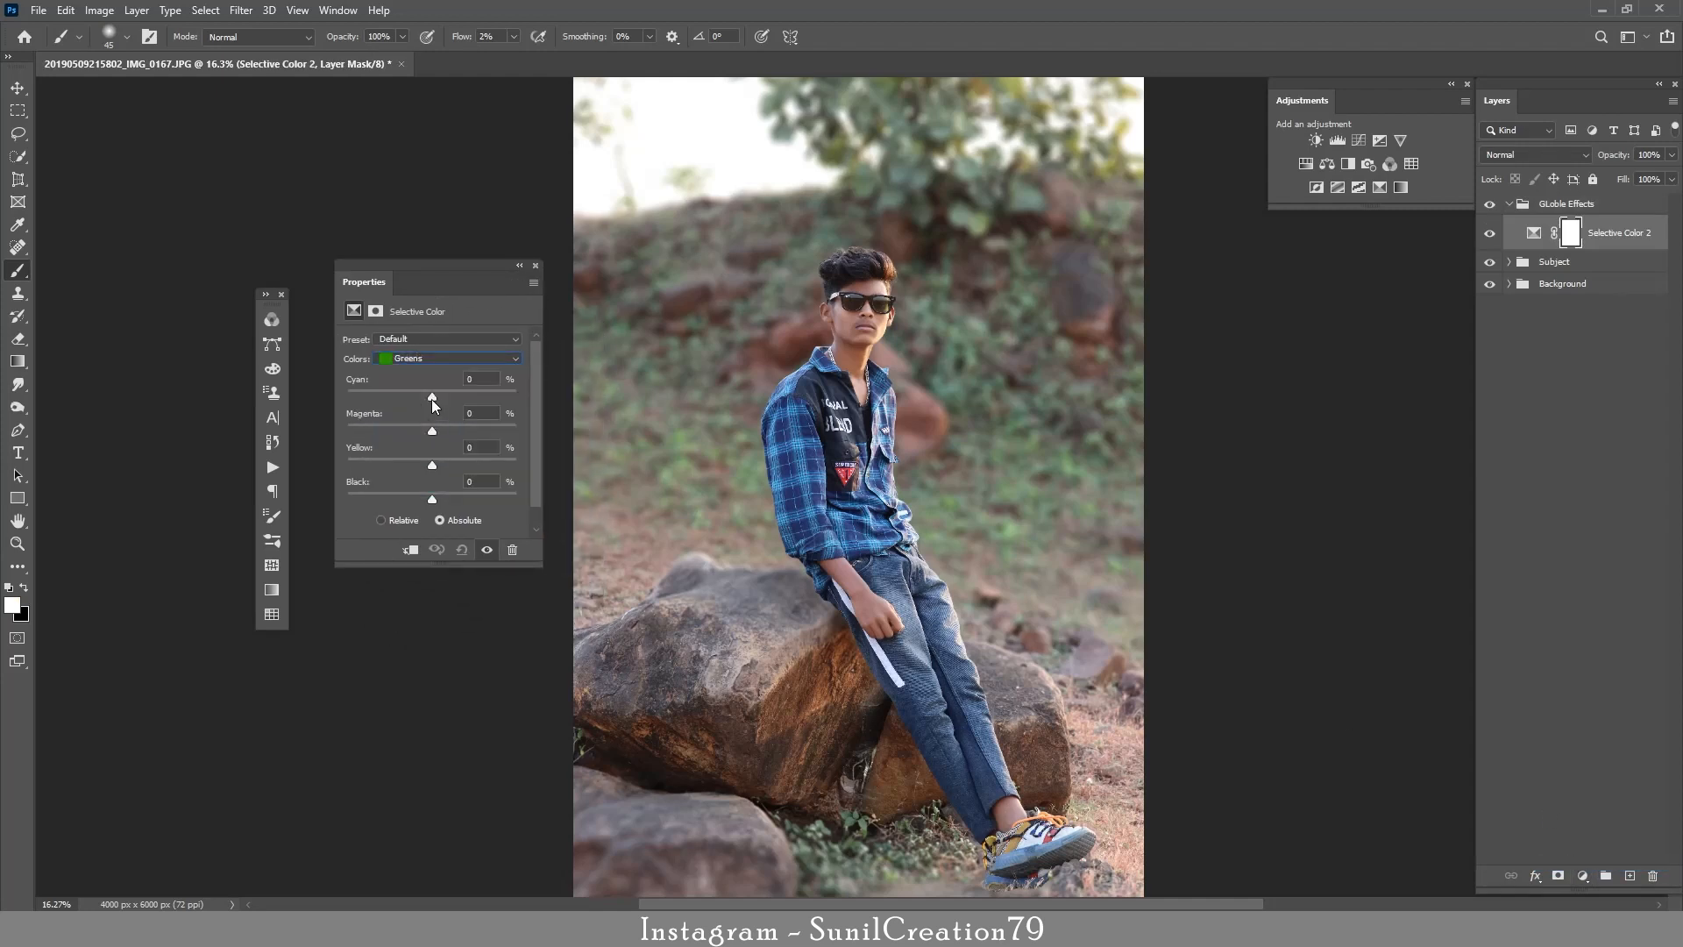
left_click_drag(389, 394, 468, 431)
left_click_drag(364, 463, 474, 499)
Tone down the Yellows in Selective Color 2 by altering their Cyan, Magenta, Yellow and Black amounts.
left_click(445, 359)
left_click(409, 383)
left_click_drag(431, 430, 471, 431)
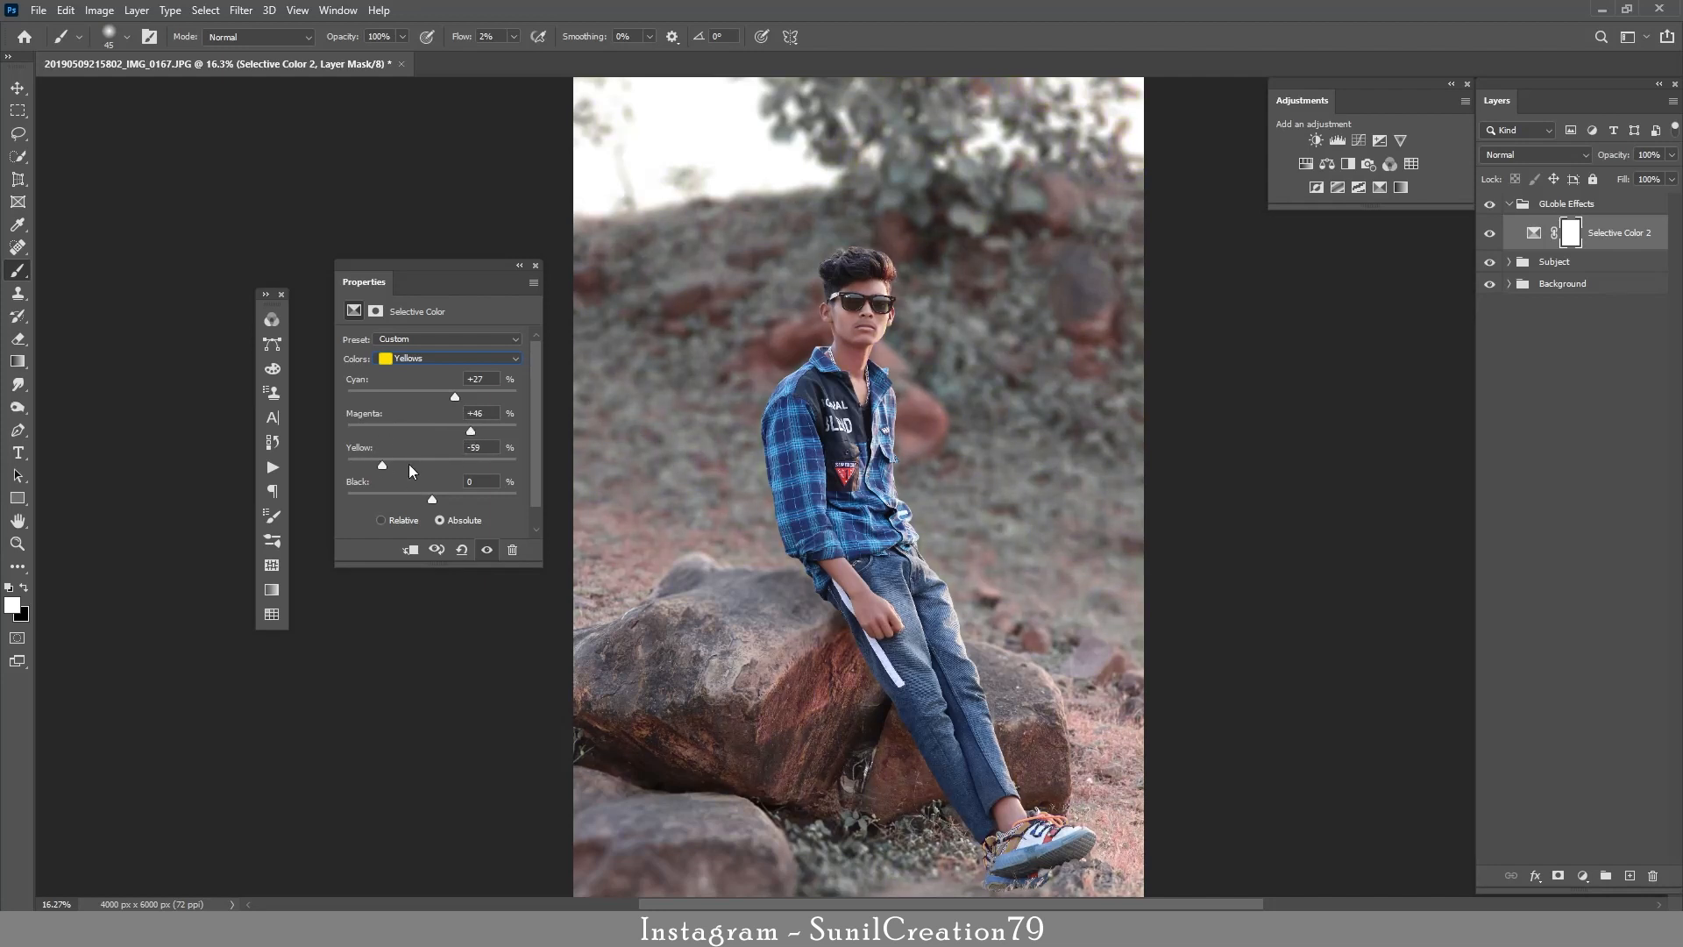
left_click_drag(442, 475, 401, 496)
Set the Cyans in Selective Color 2 to Cyan -44%, Magenta 0%, Yellow -15% and Black -37%.
left_click(398, 358)
left_click(406, 416)
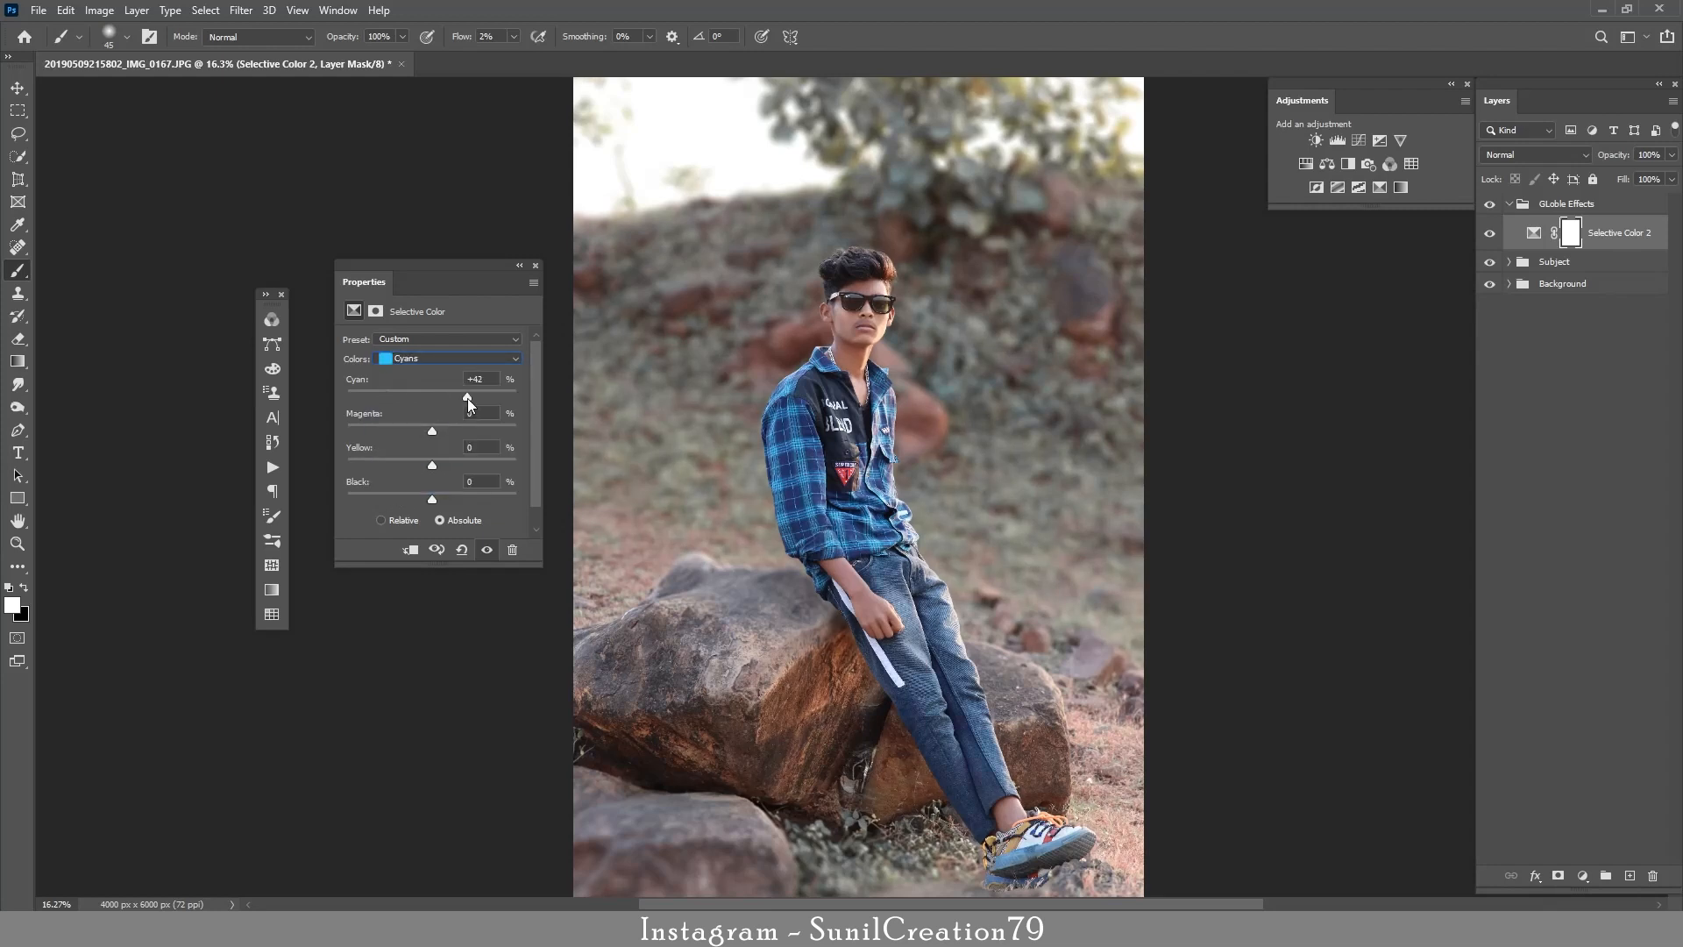
mouse_move(428, 429)
left_mouse_down()
mouse_move(448, 434)
mouse_move(412, 433)
mouse_move(432, 433)
left_mouse_up()
left_click_drag(430, 463, 411, 497)
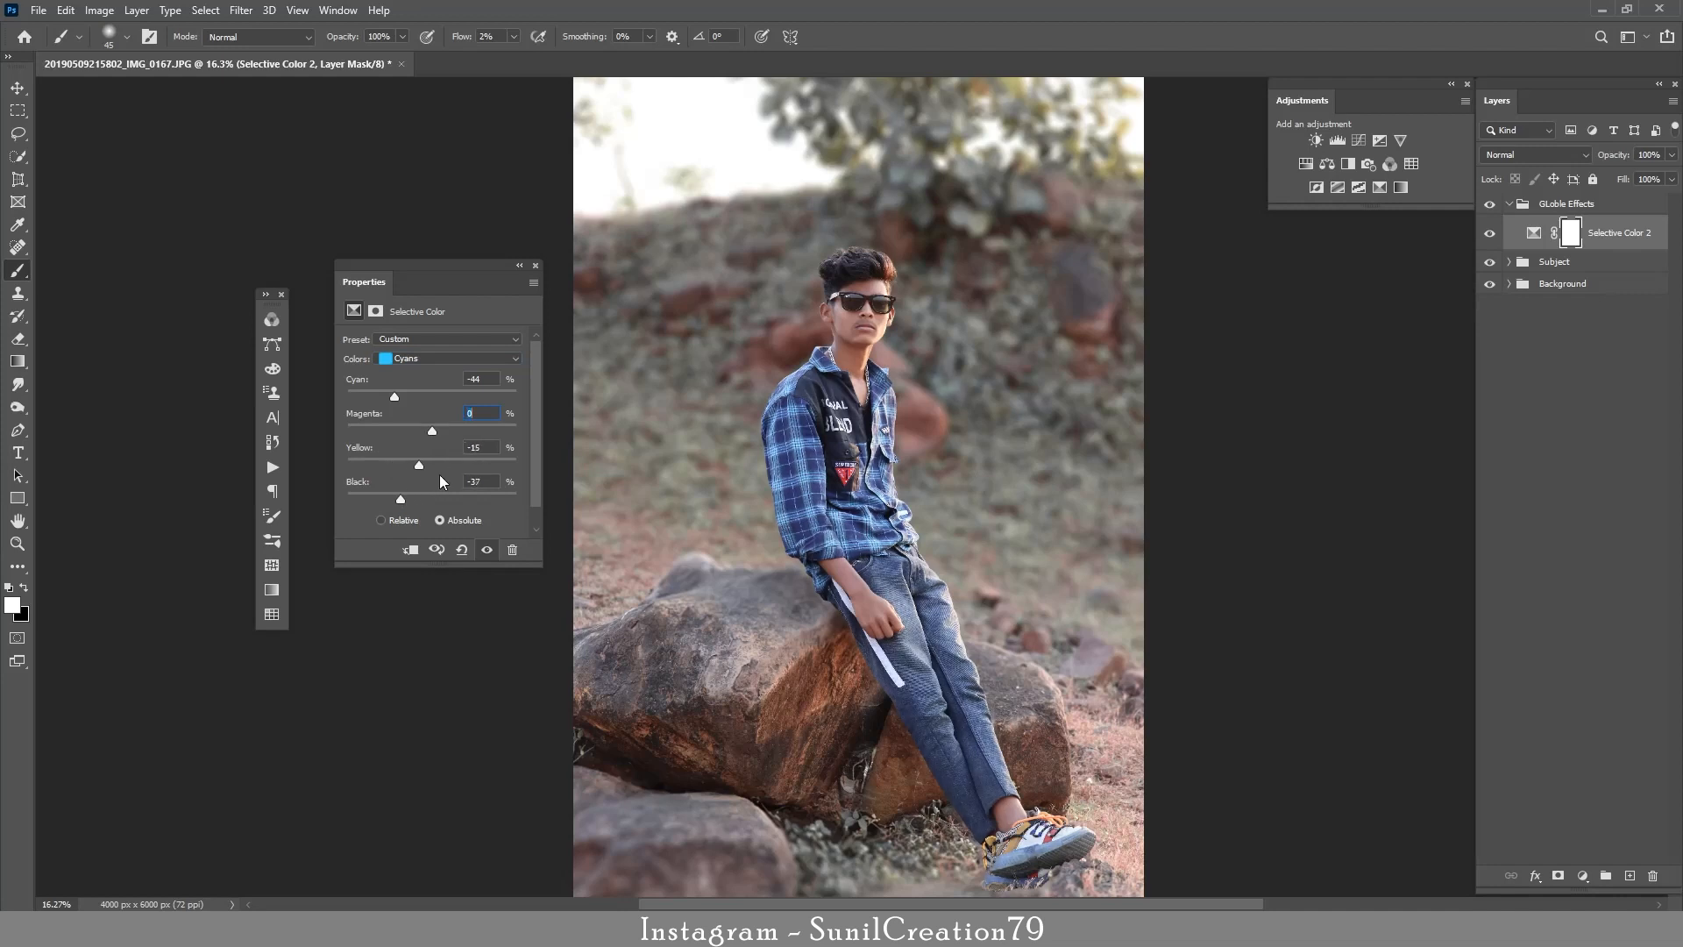
Set the Reds' Cyan in Selective Color 2 to -15%, shift their Magenta and Black amounts, and compare with the adjustment hidden.
left_click(448, 359)
left_click(414, 454)
left_click(448, 358)
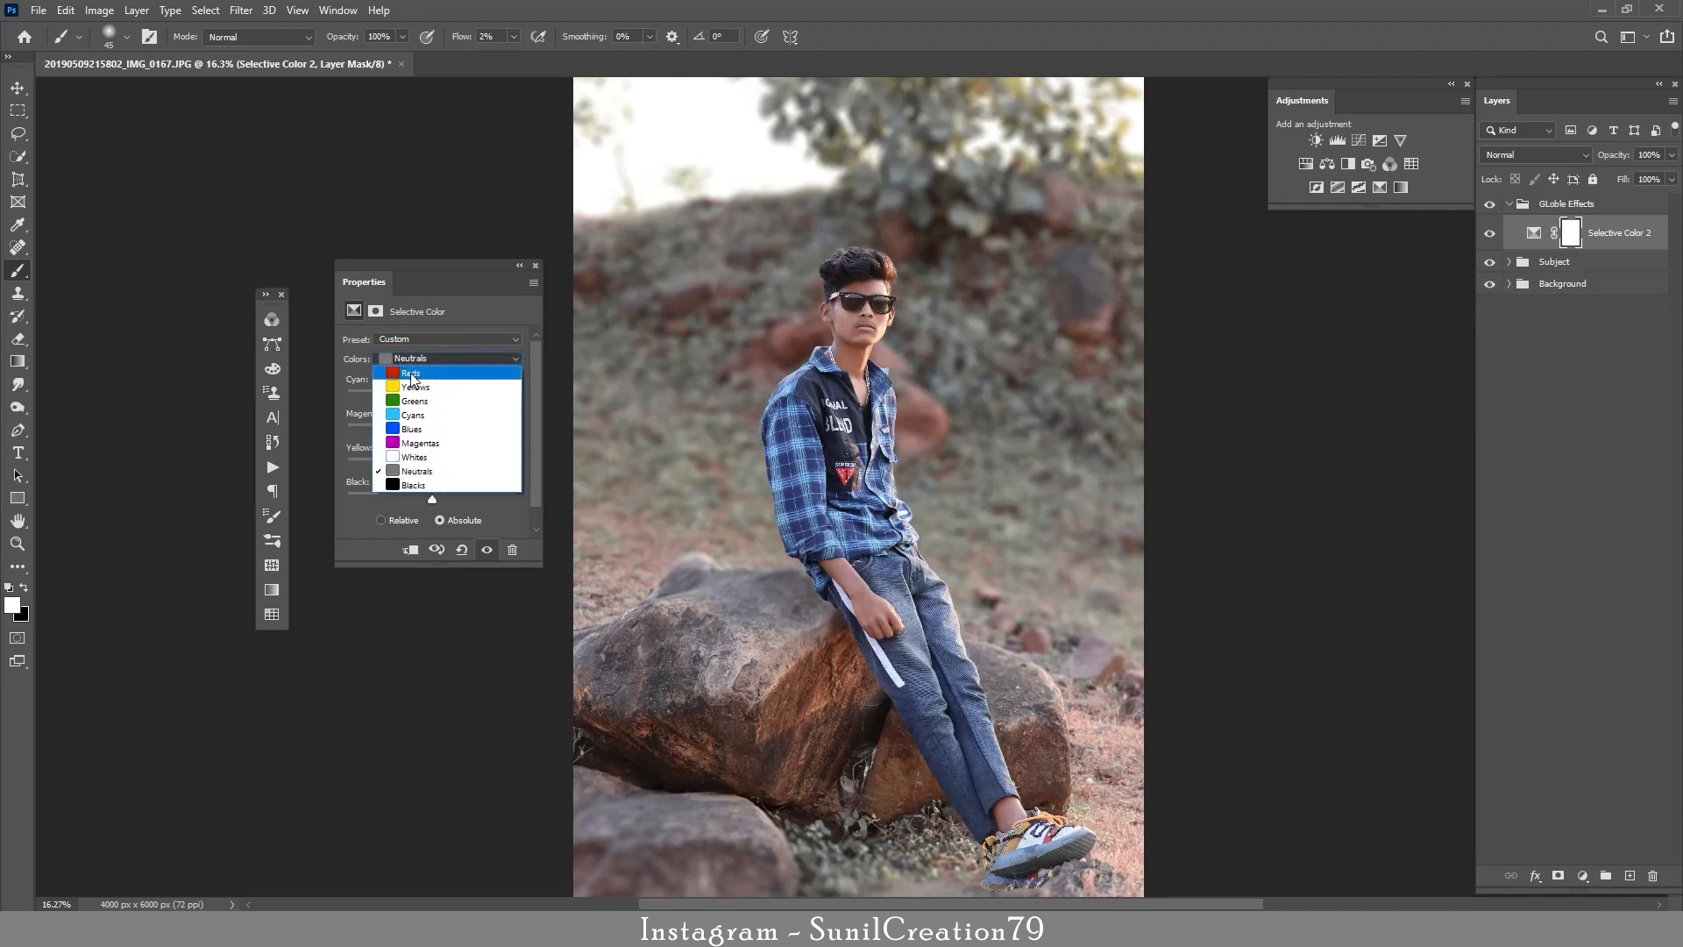
left_click(425, 373)
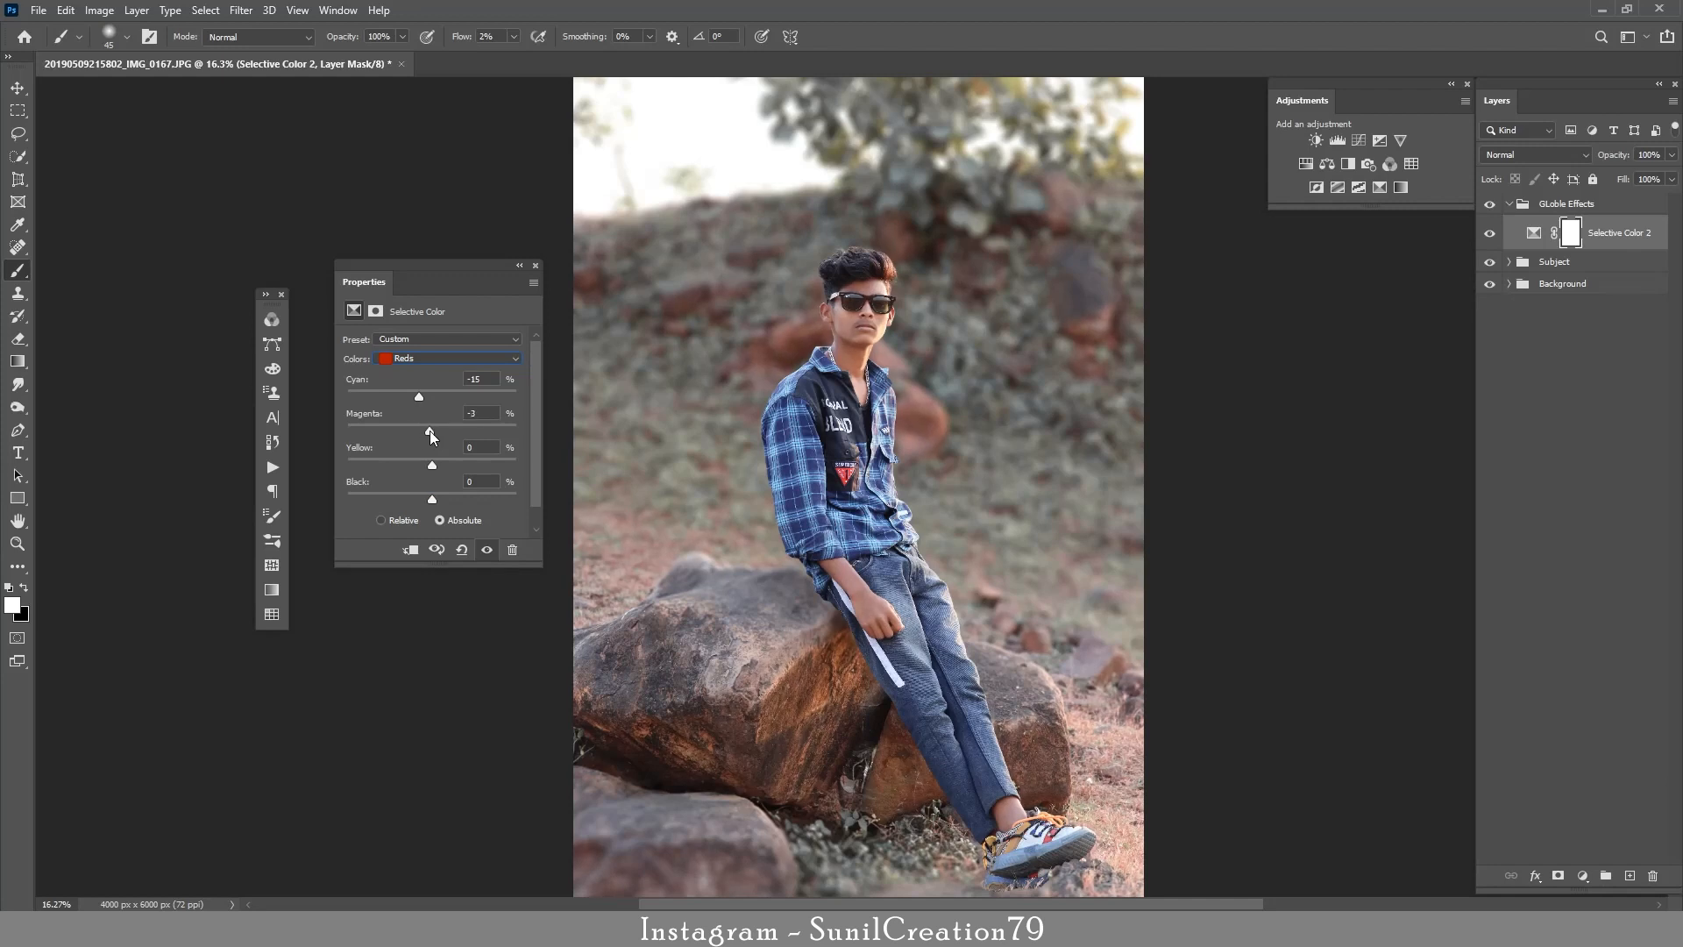
left_click_drag(420, 433, 435, 433)
left_click_drag(416, 500, 421, 500)
left_click(519, 265)
left_click(1489, 233)
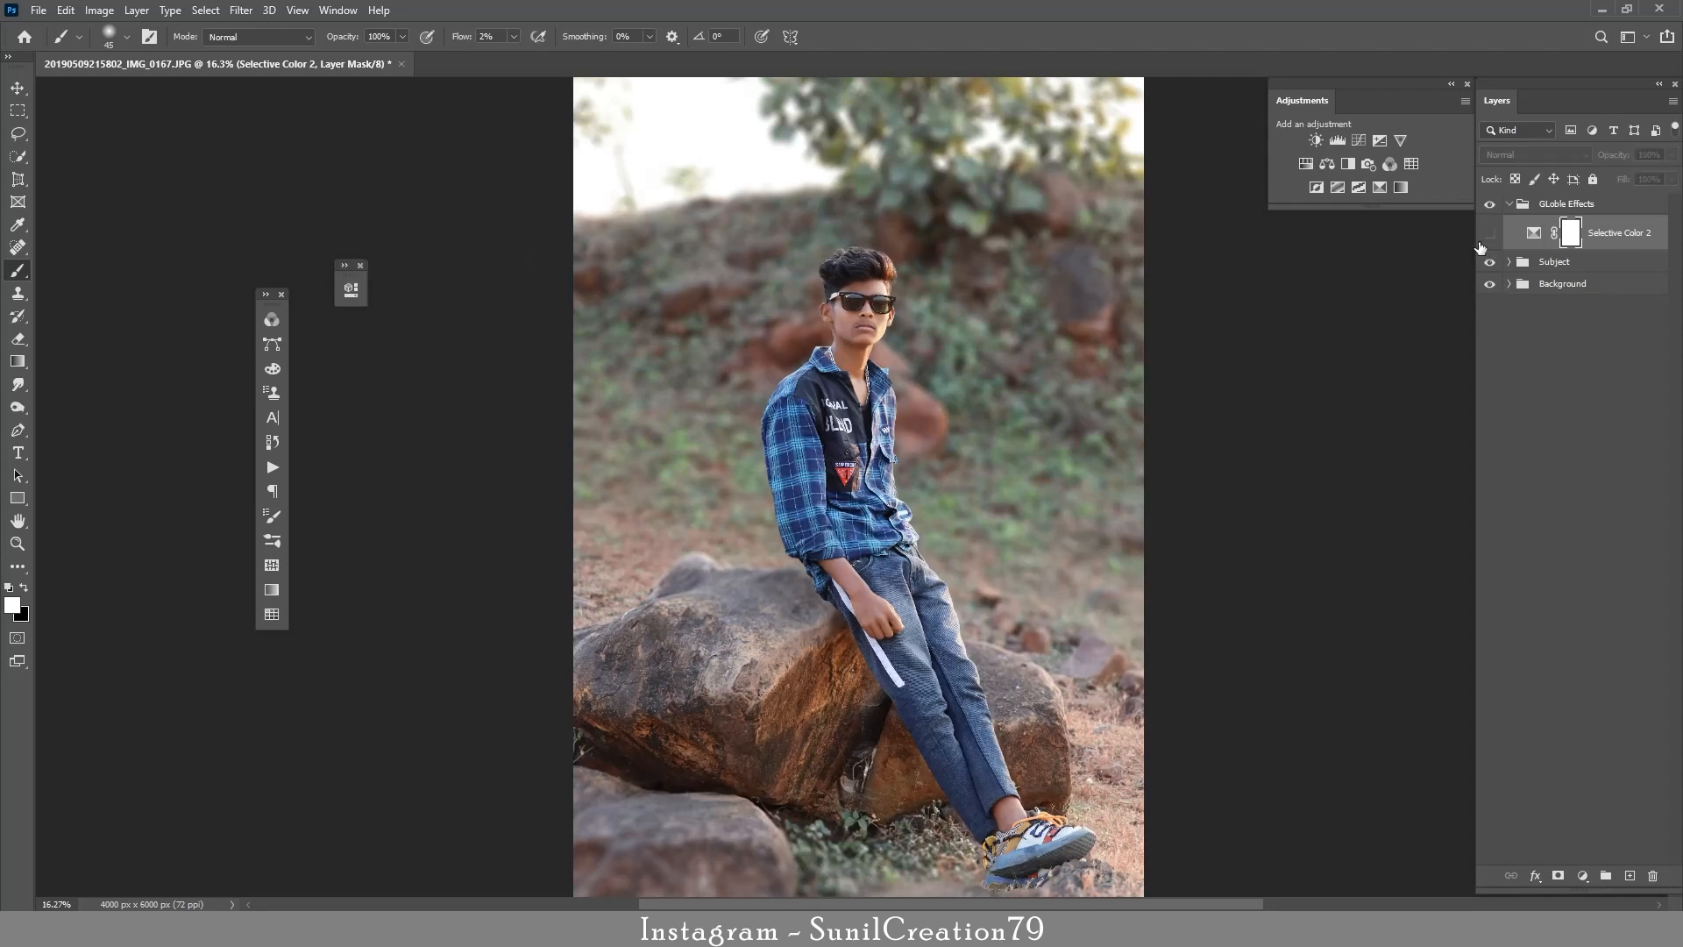
left_click(1481, 244)
Add a Color Lookup adjustment above Selective Color 2 using the Teal and Orange.CUBE 3DLUT file.
left_click(1583, 876)
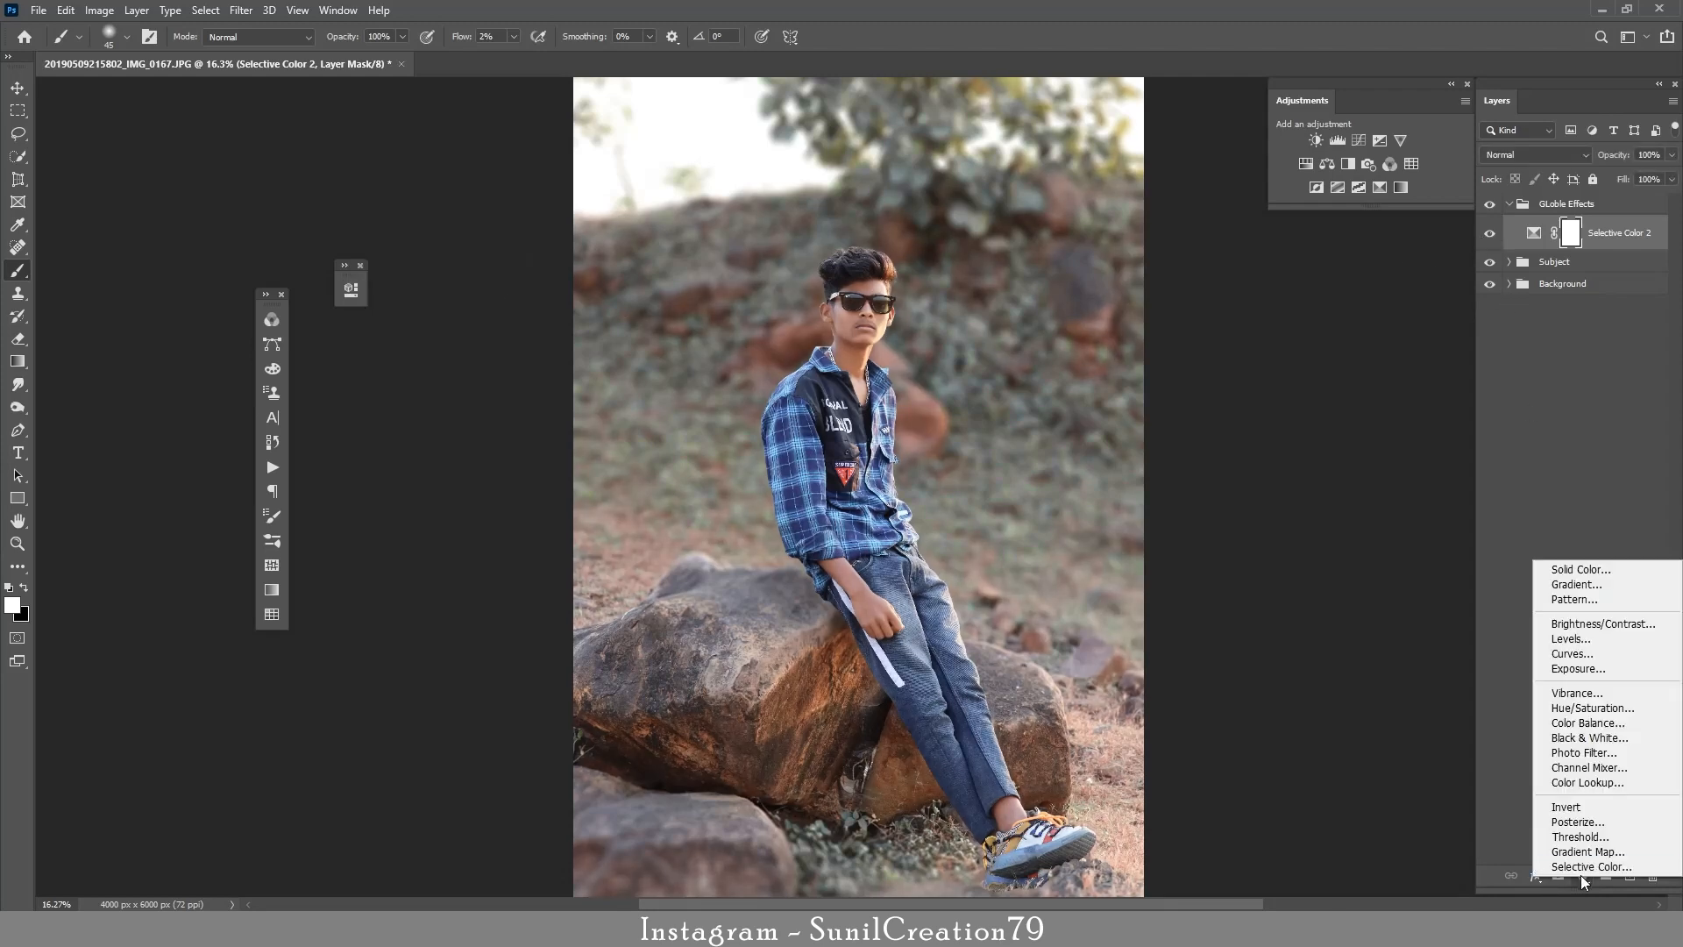
left_click(1567, 783)
left_click(500, 343)
left_click(511, 829)
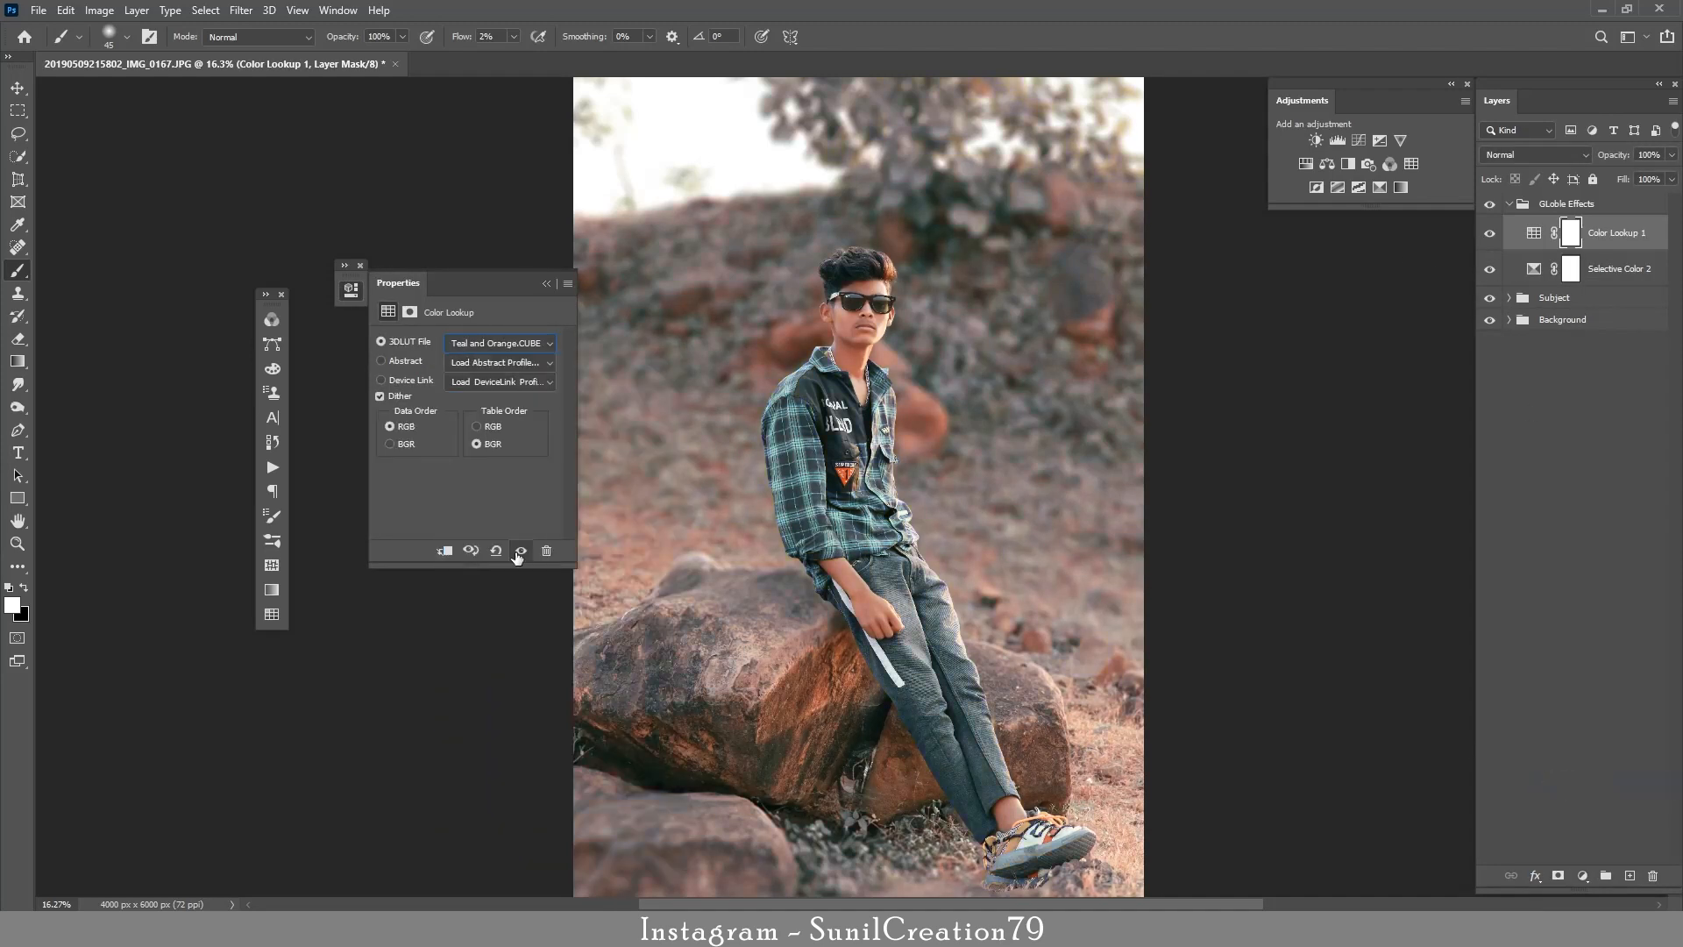
left_click(547, 283)
Move Selective Color 2 above Color Lookup 1 and compare the image with each adjustment hidden and shown.
left_click(1489, 268)
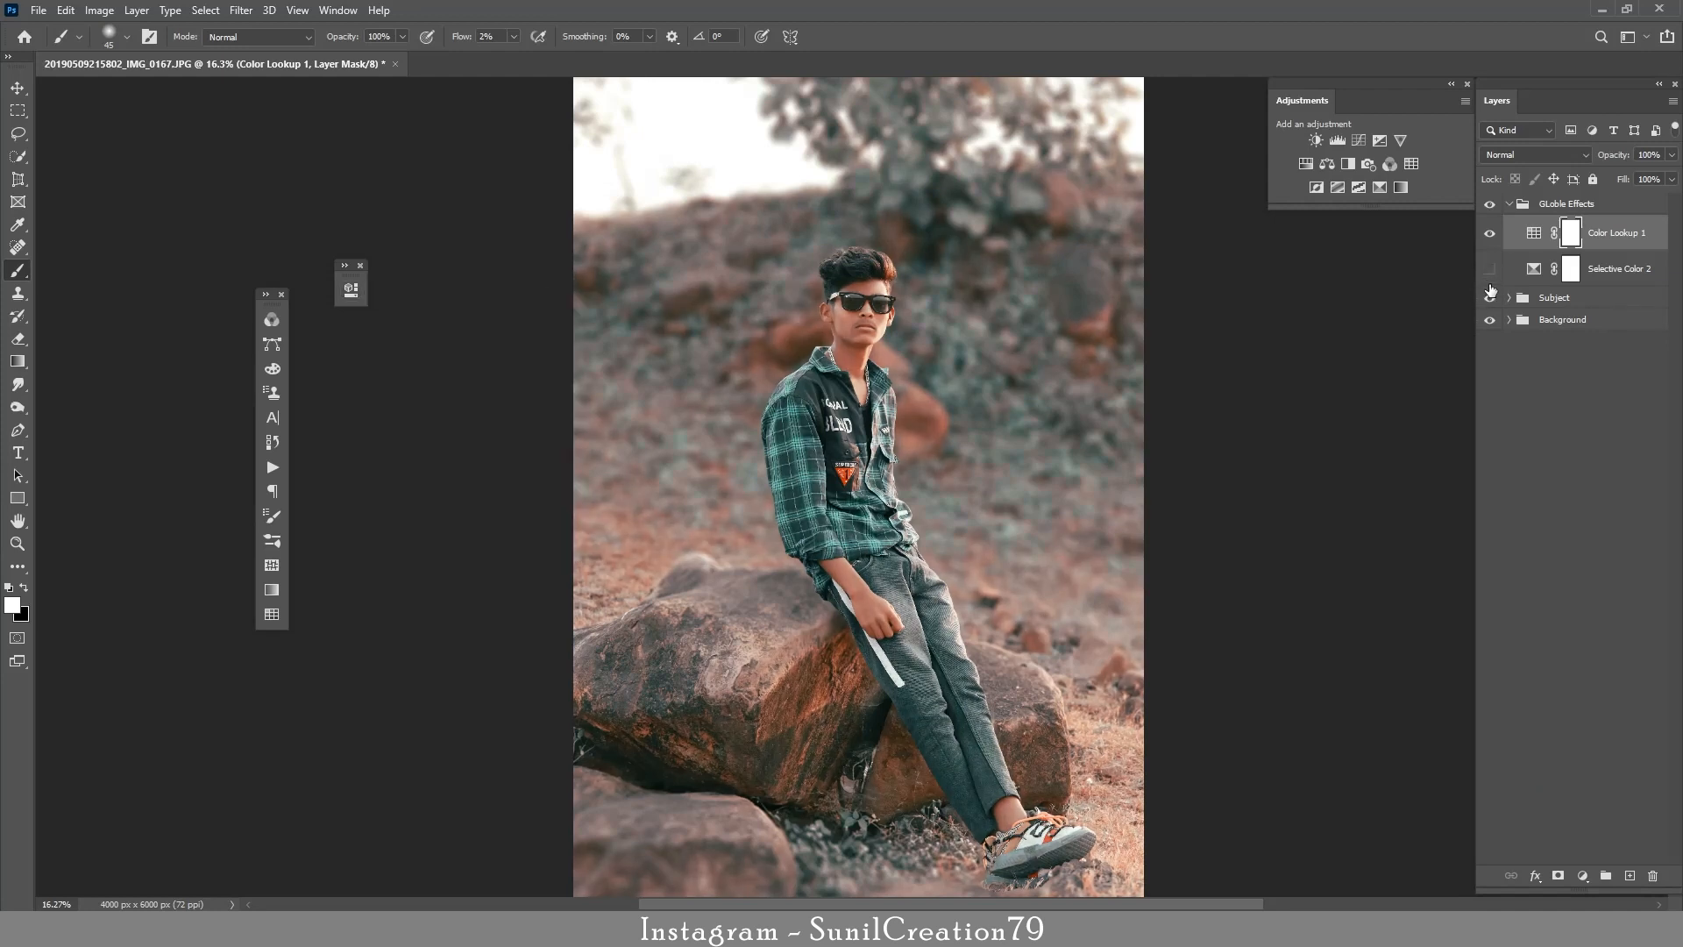
left_click(1490, 268)
left_click_drag(1495, 269, 1490, 239)
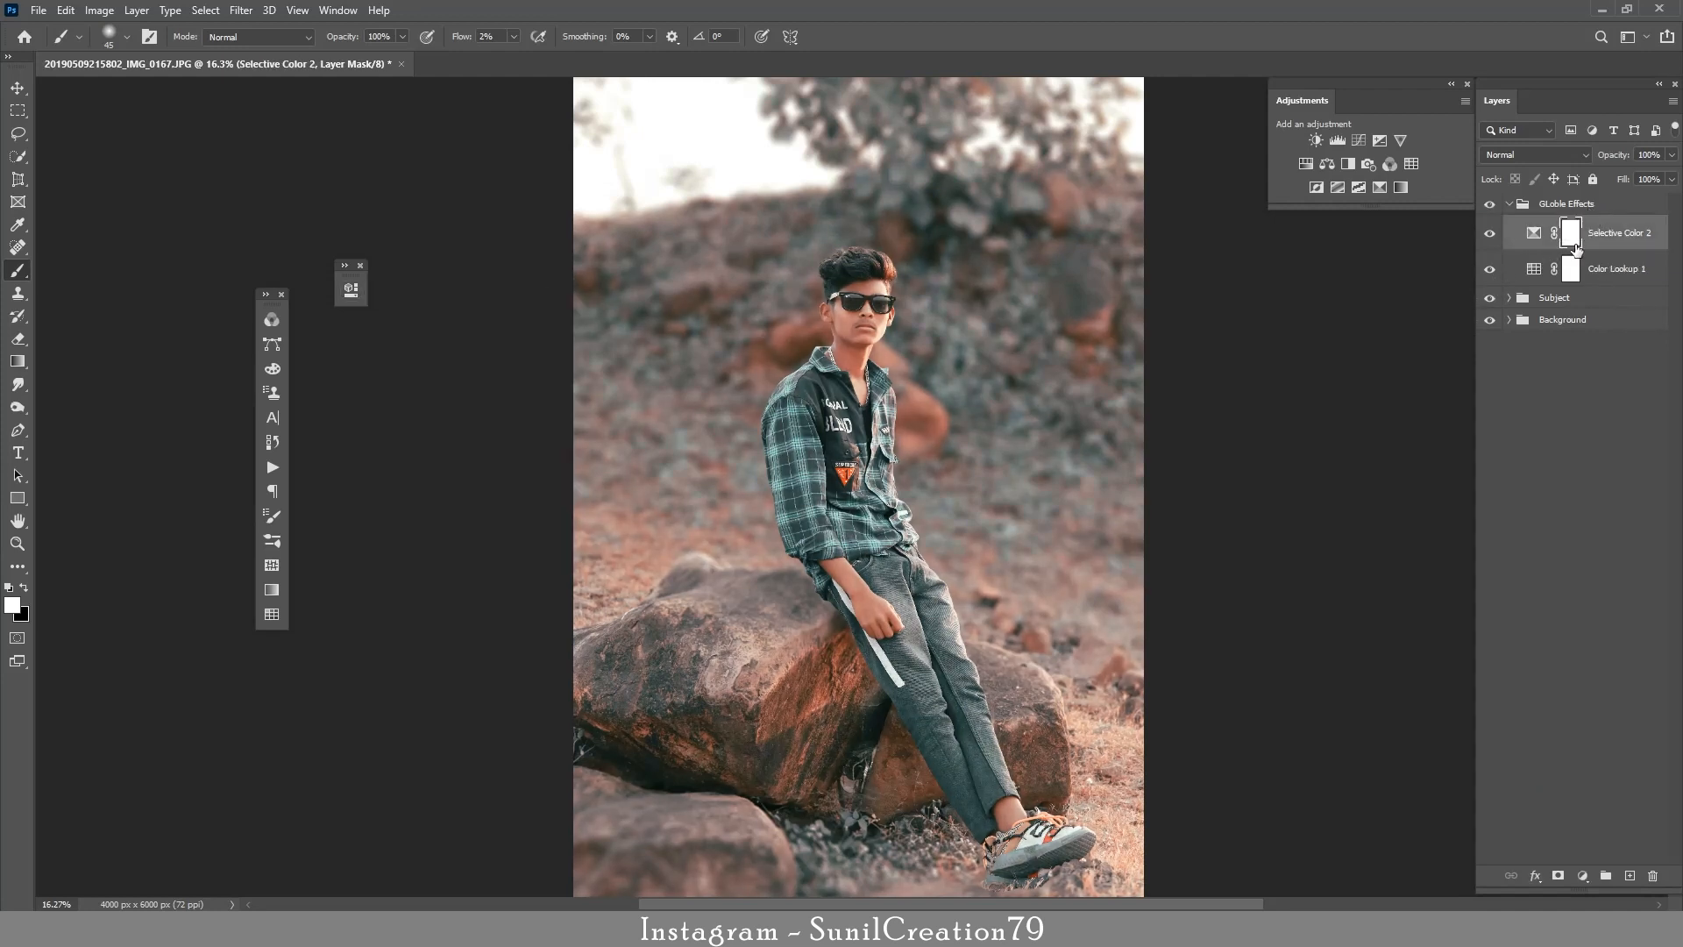
left_click(1489, 233)
left_click(1489, 269)
left_click(1489, 268)
left_click(1491, 235)
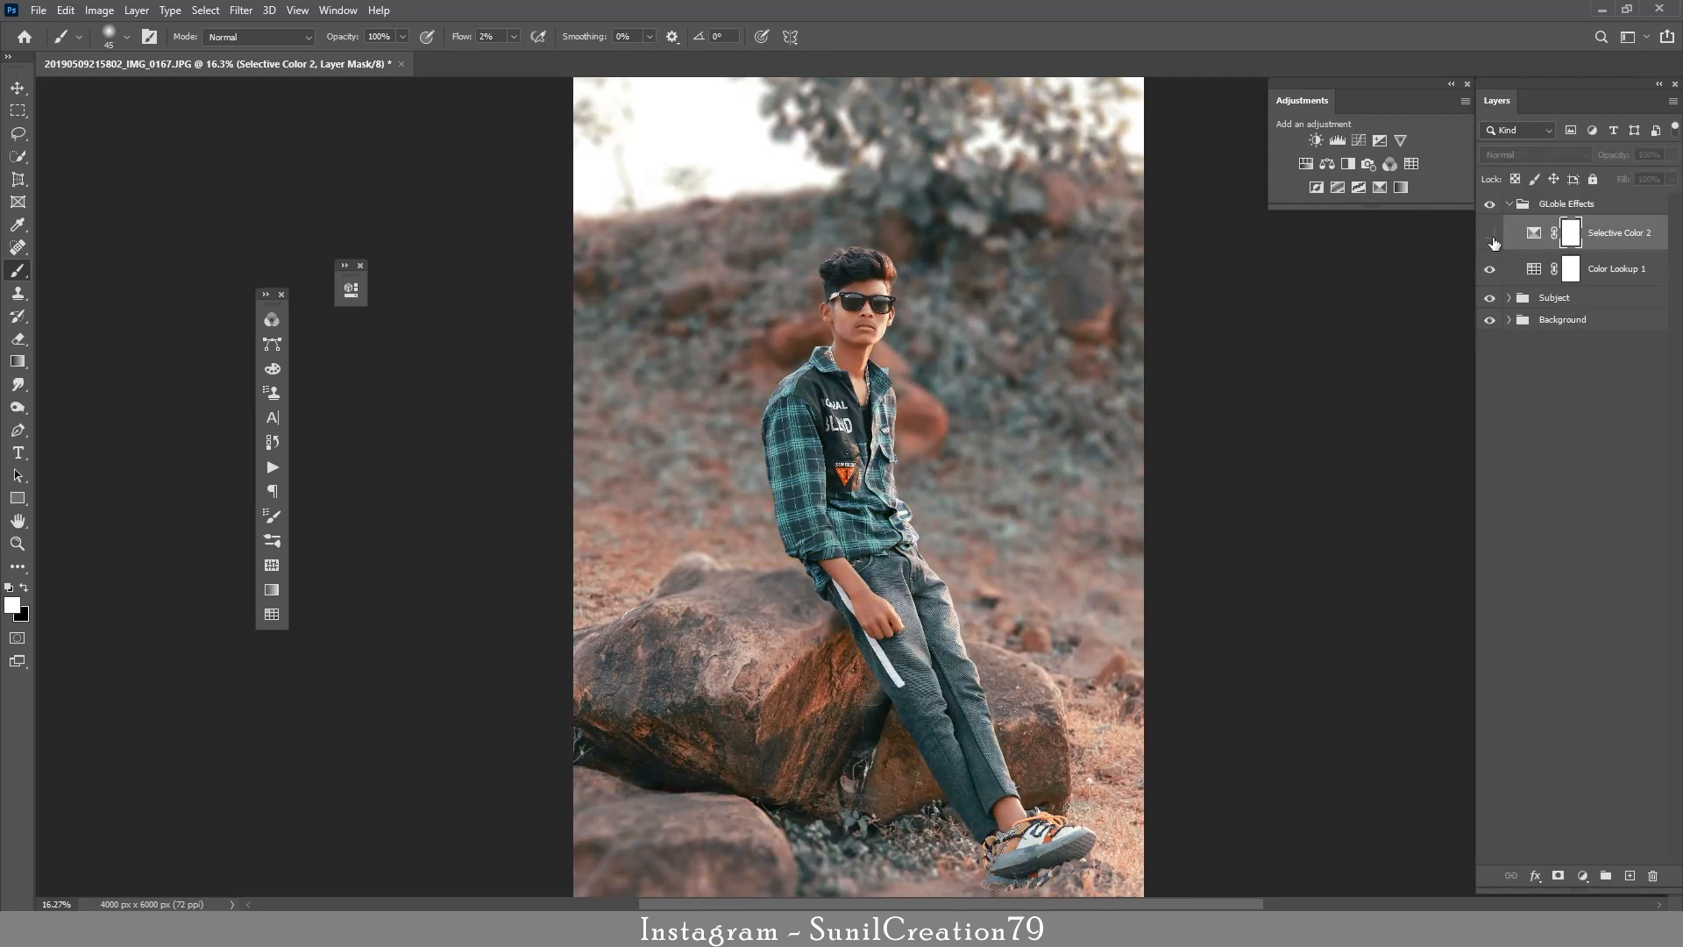
left_click(1490, 235)
Set the opacity of Selective Color 2 to 40% and compare the image with the adjustment hidden and shown.
left_click_drag(1614, 156, 1619, 158)
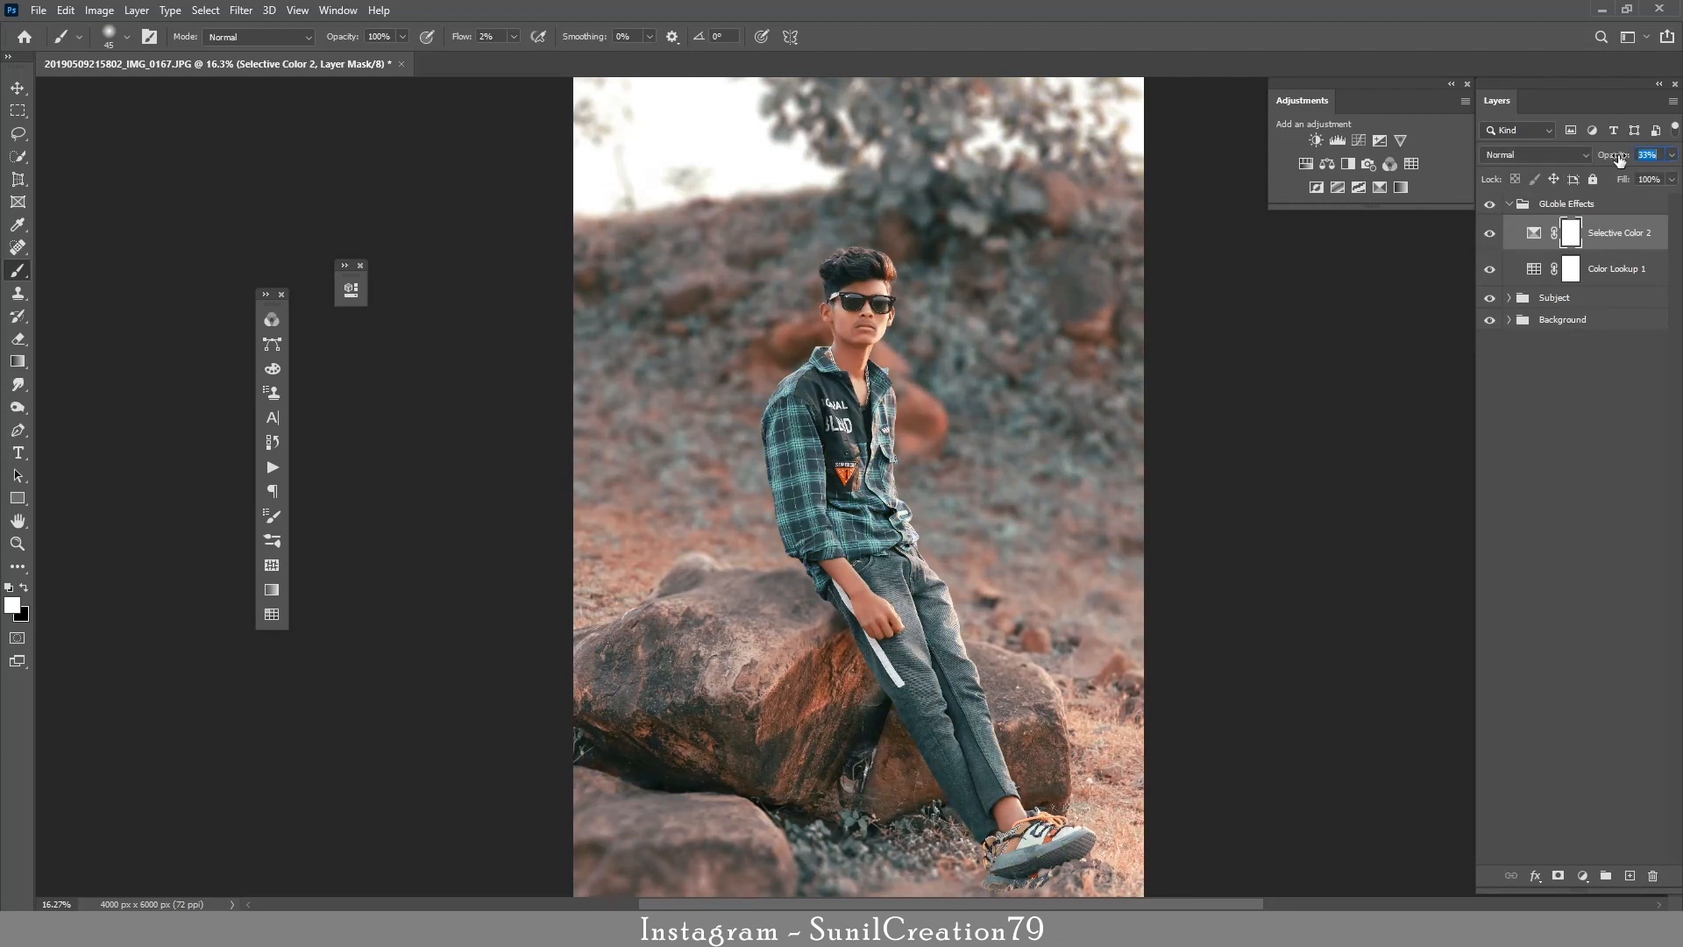
type("40")
left_click(1490, 234)
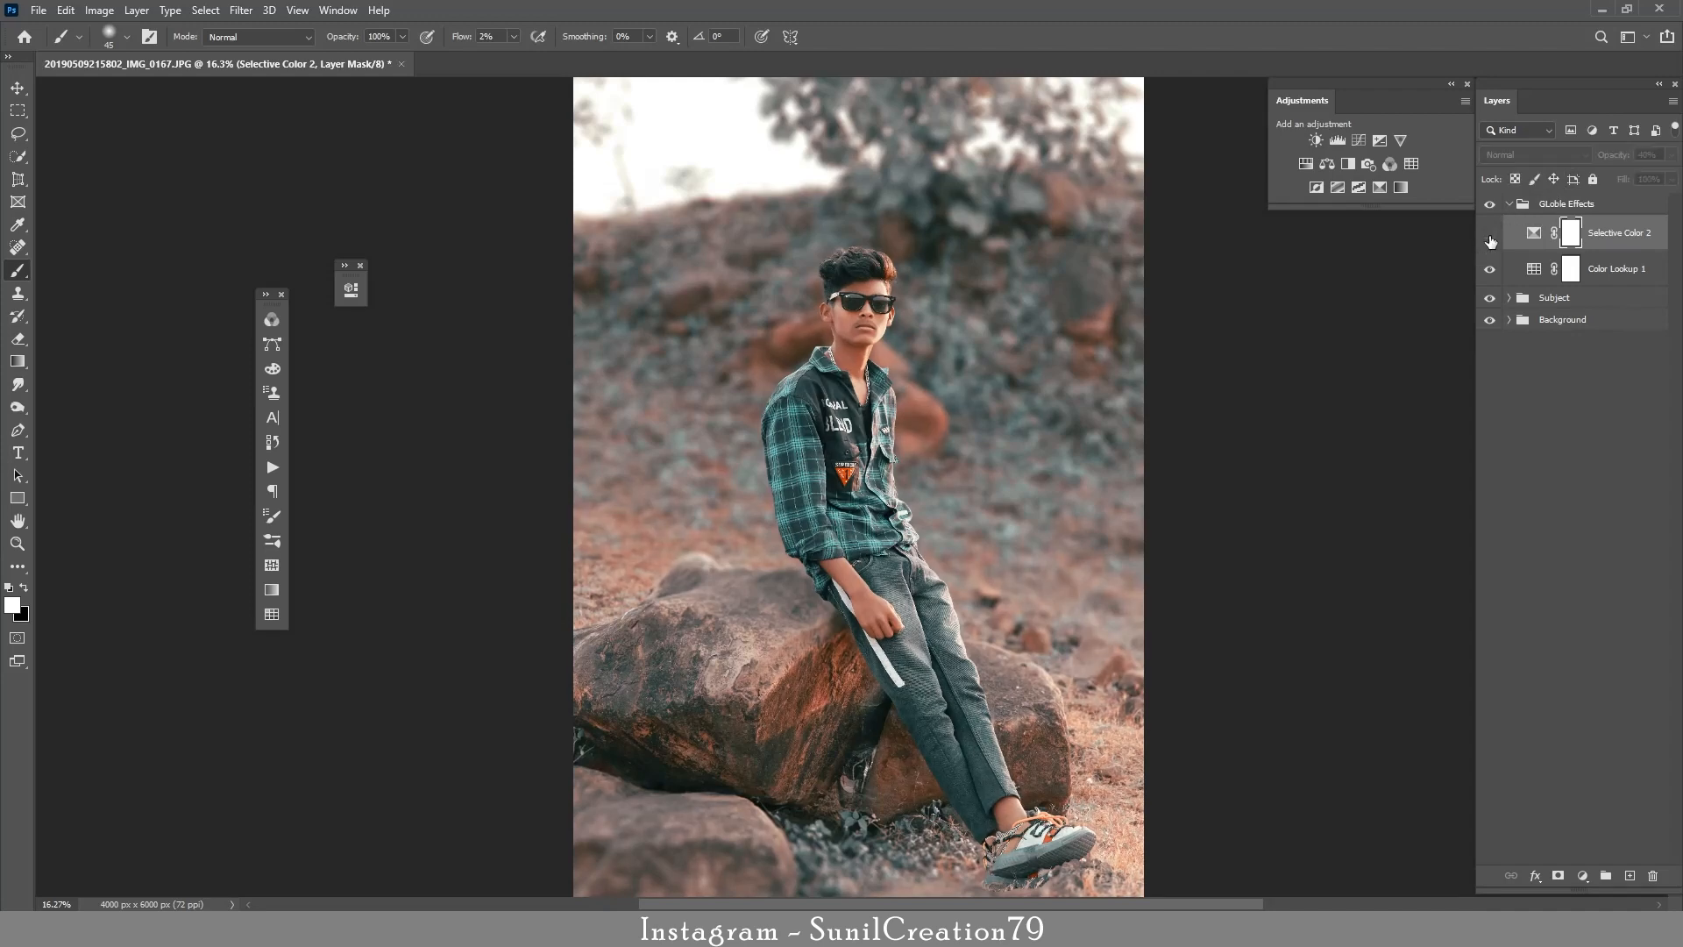
left_click(1489, 234)
Expand the Background group and add a Selective Color adjustment above Layer 0 copy 4.
mouse_move(874, 320)
left_mouse_down()
mouse_move(958, 360)
mouse_move(872, 311)
mouse_move(952, 376)
mouse_move(874, 350)
left_mouse_up()
key("z")
left_click(1552, 321)
left_click(1509, 320)
left_click(1582, 875)
left_click(1615, 866)
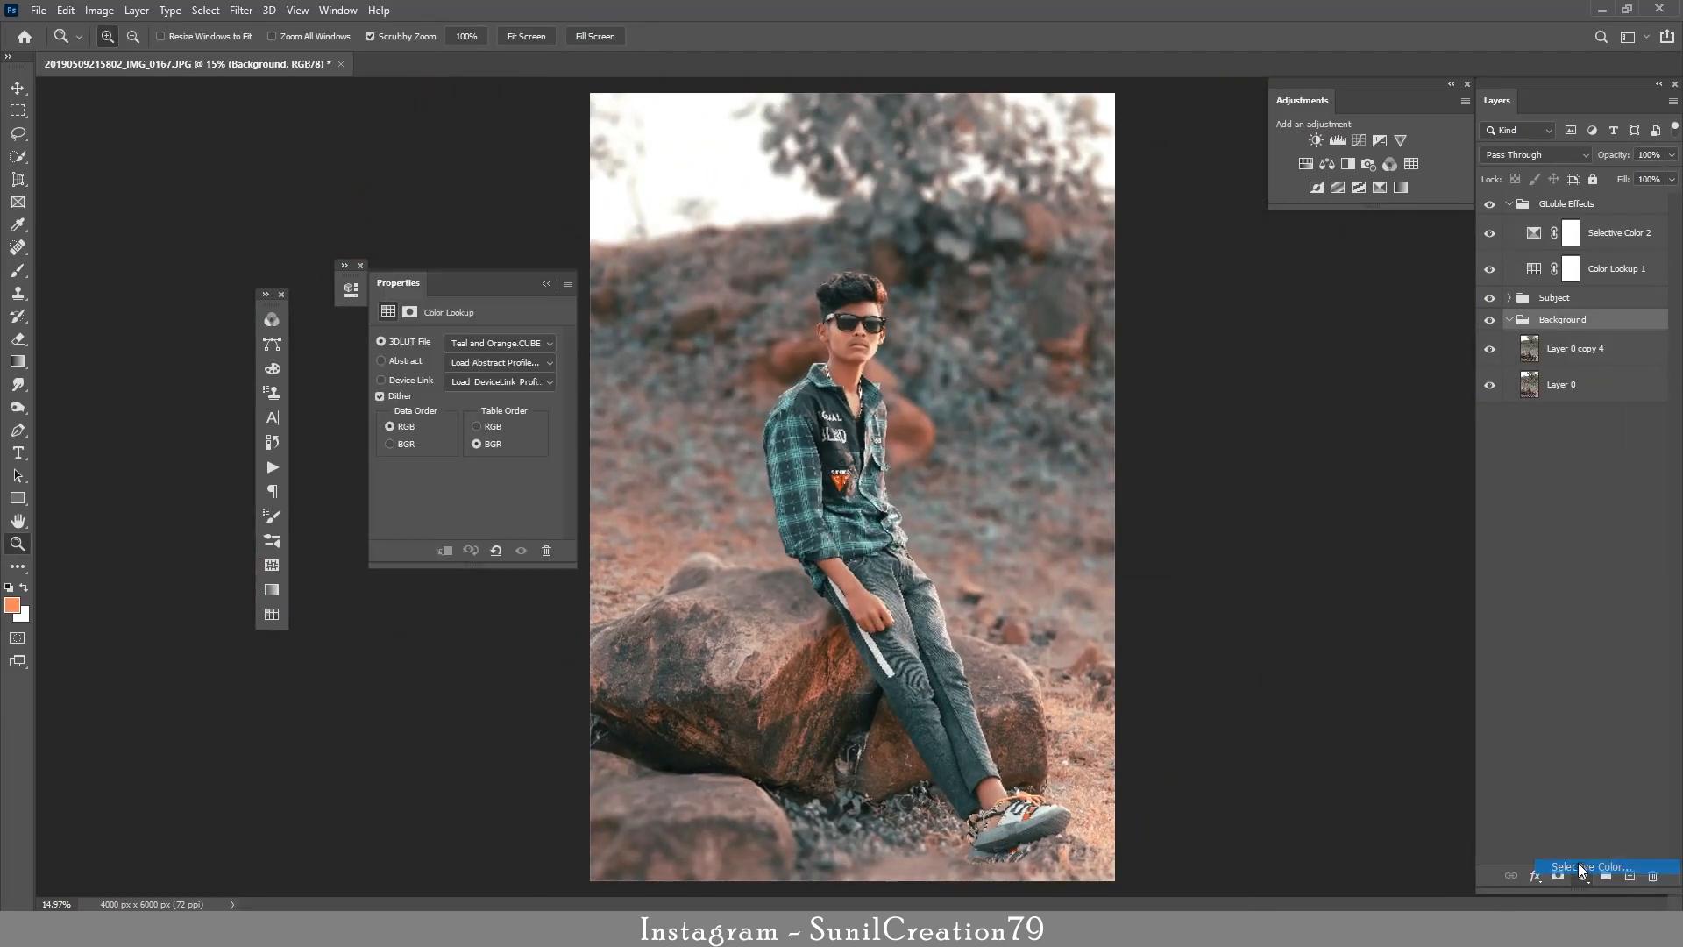
Set the background's Reds to Cyan +30%, Magenta +28%, Yellow +42% and Black about +43%, compare the effect and collapse the Background group.
left_click_drag(432, 392, 490, 398)
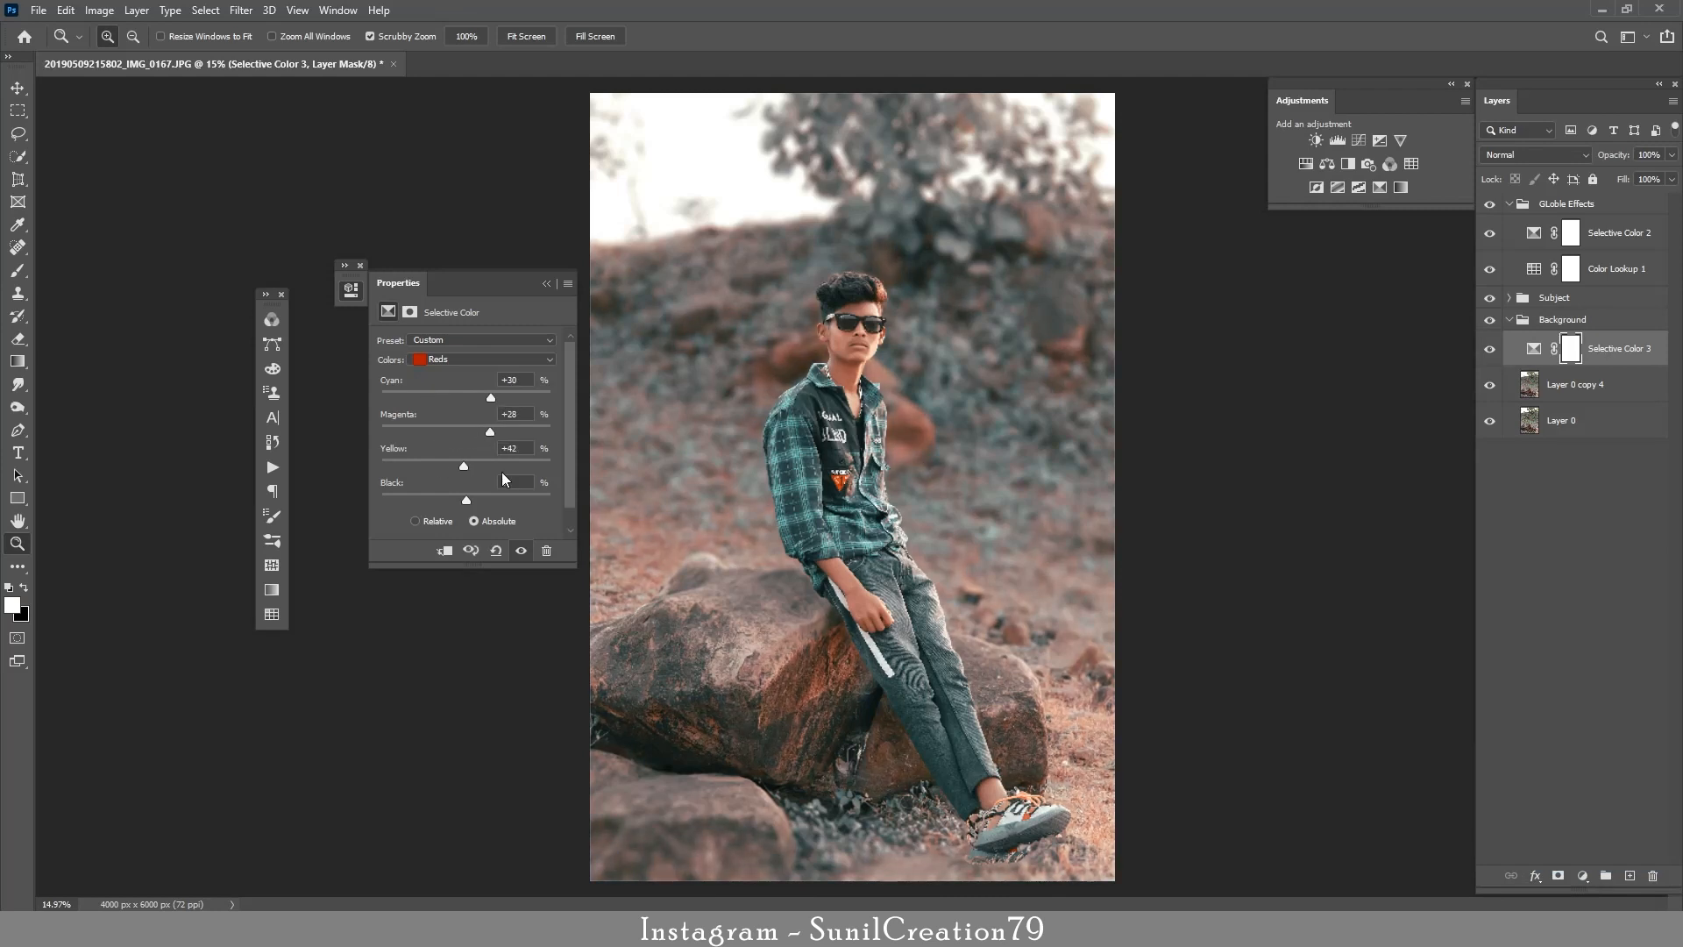
left_click_drag(464, 499, 502, 500)
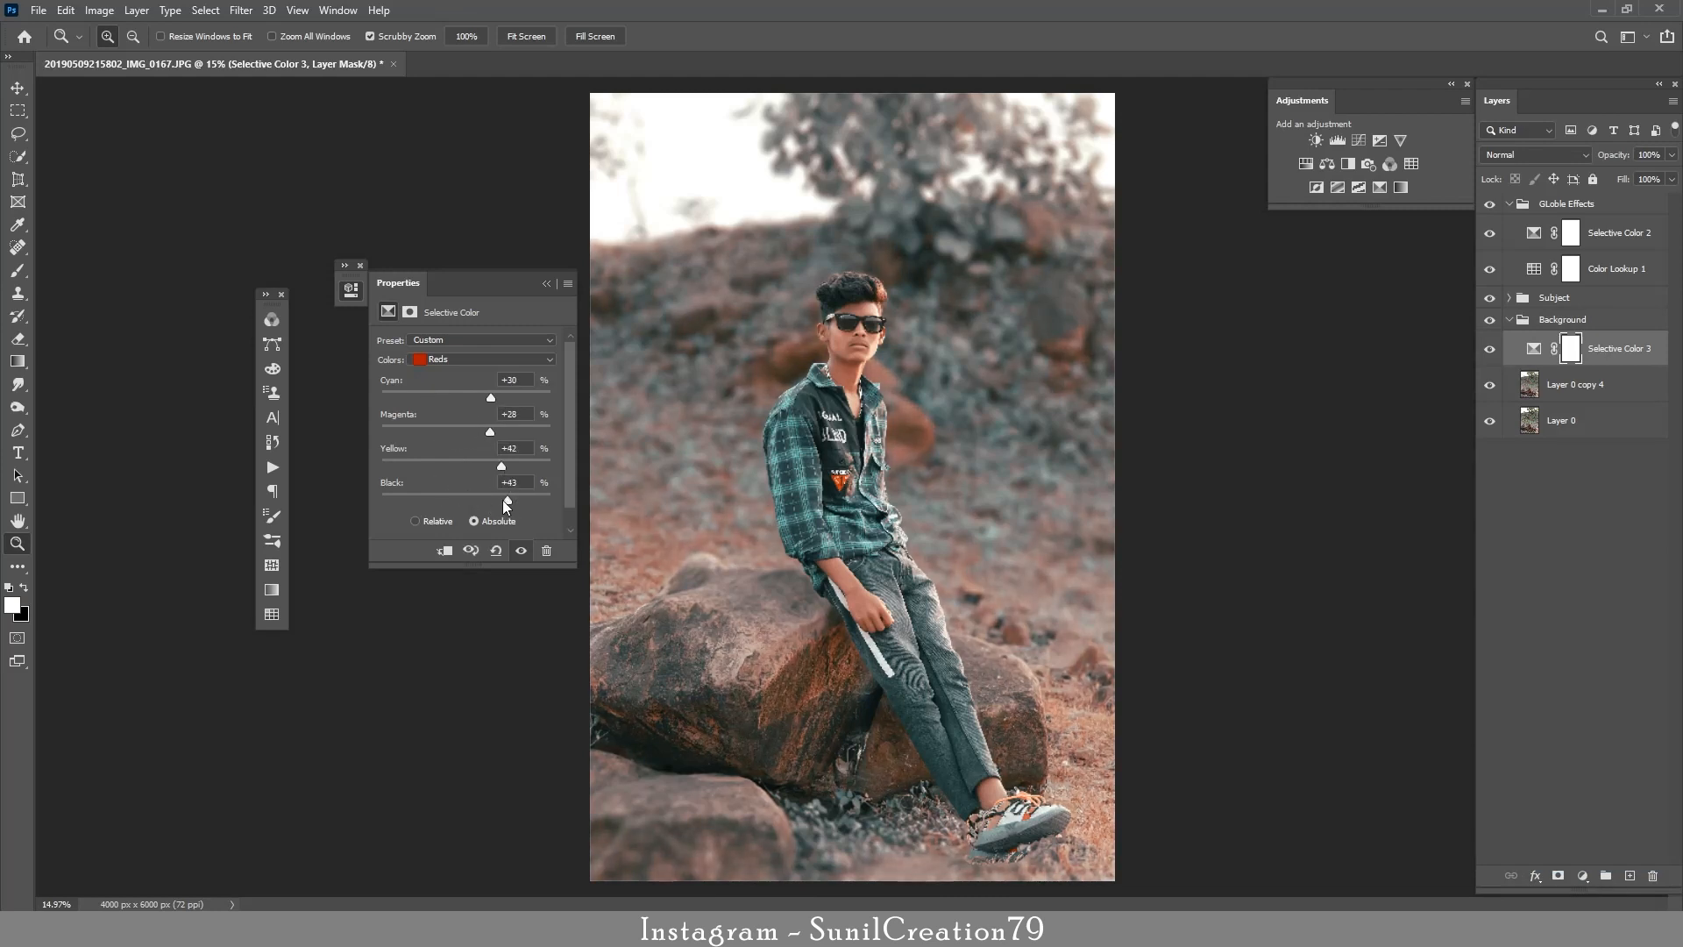
left_click(546, 283)
left_click(1490, 349)
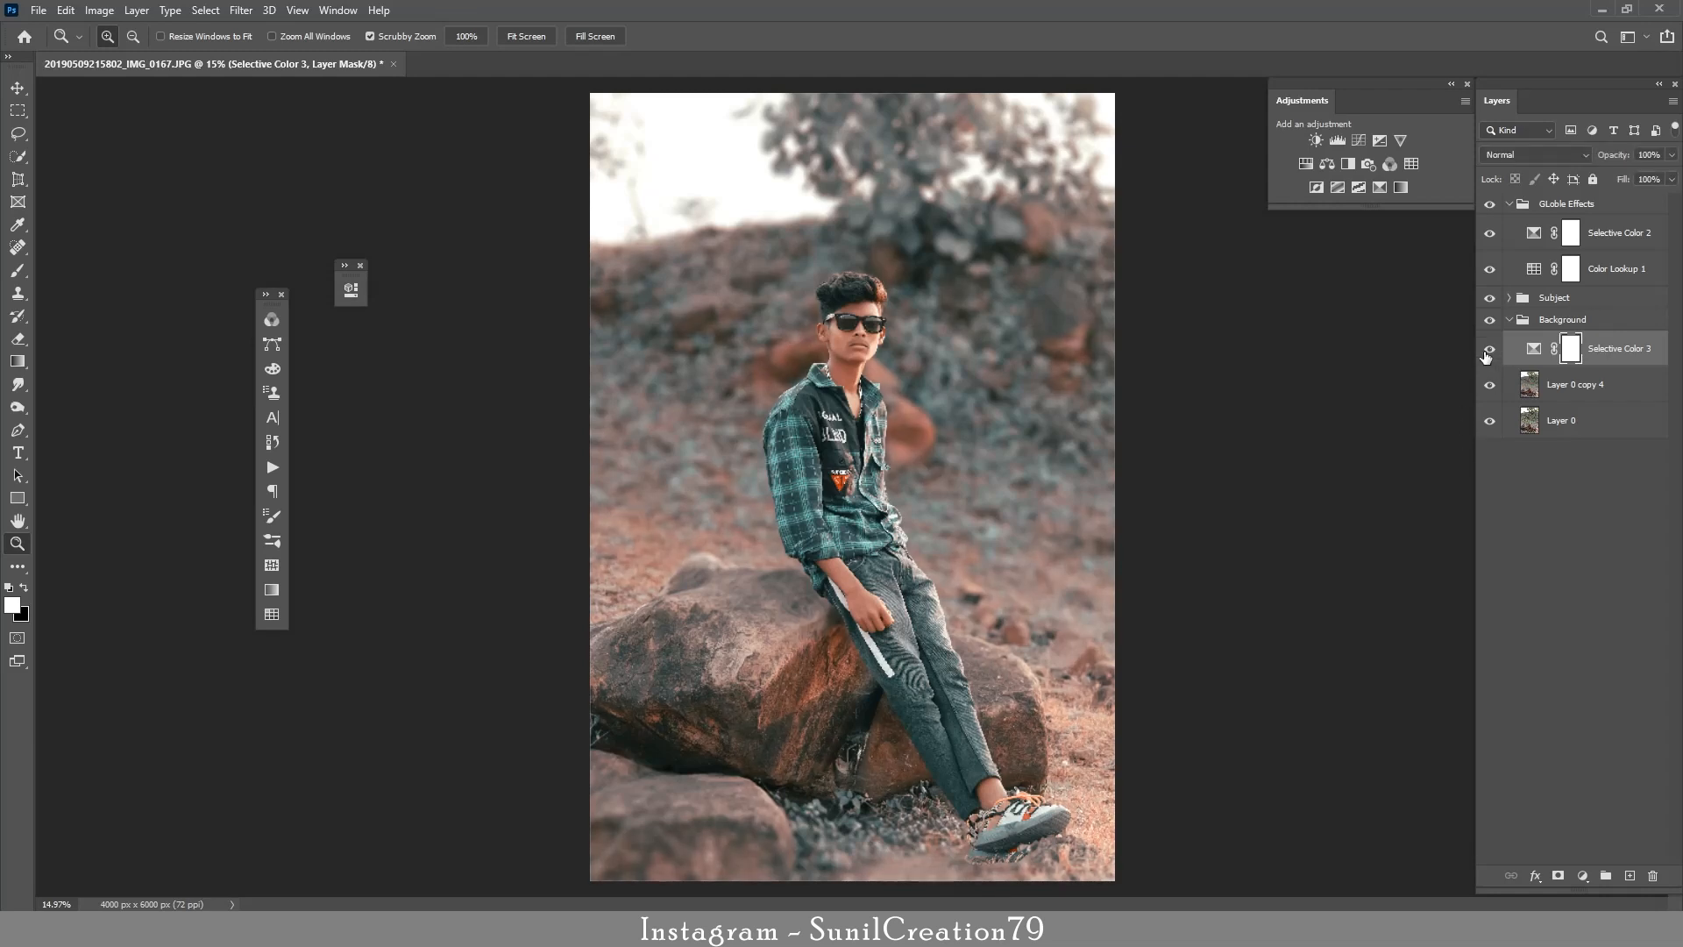
left_click(1489, 349)
left_click(1510, 319)
left_click(1489, 237)
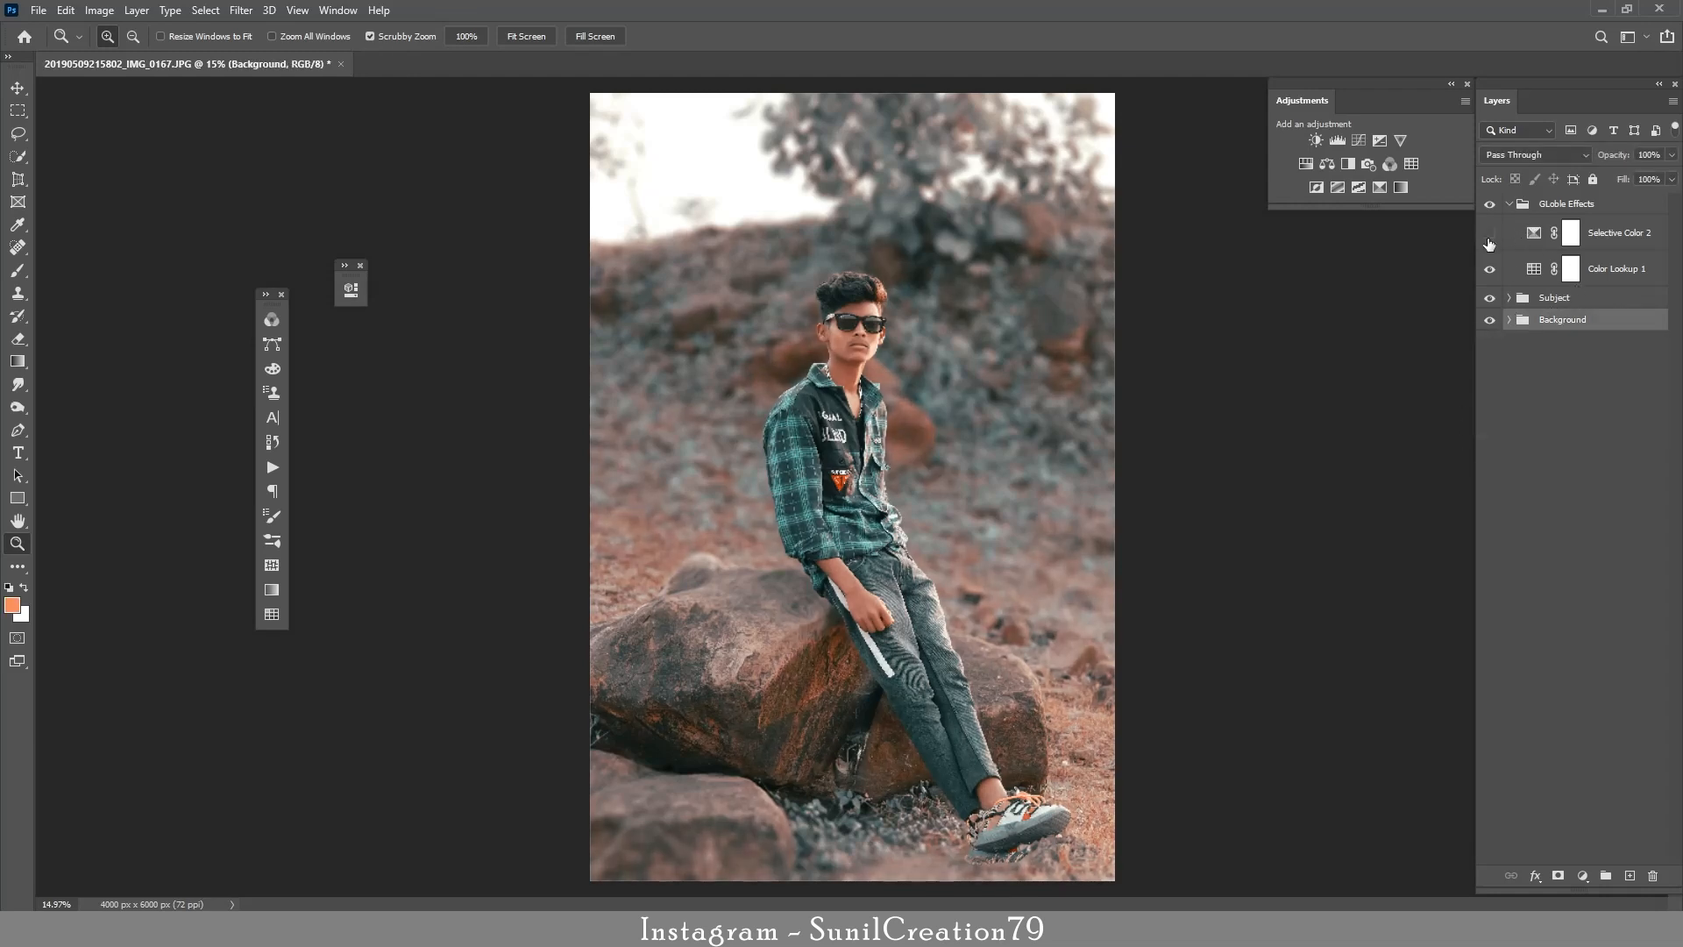
Add an Exposure adjustment at the top of the GLoble Effects group and set its Exposure to -2.25.
left_click(1529, 203)
left_click(1509, 203)
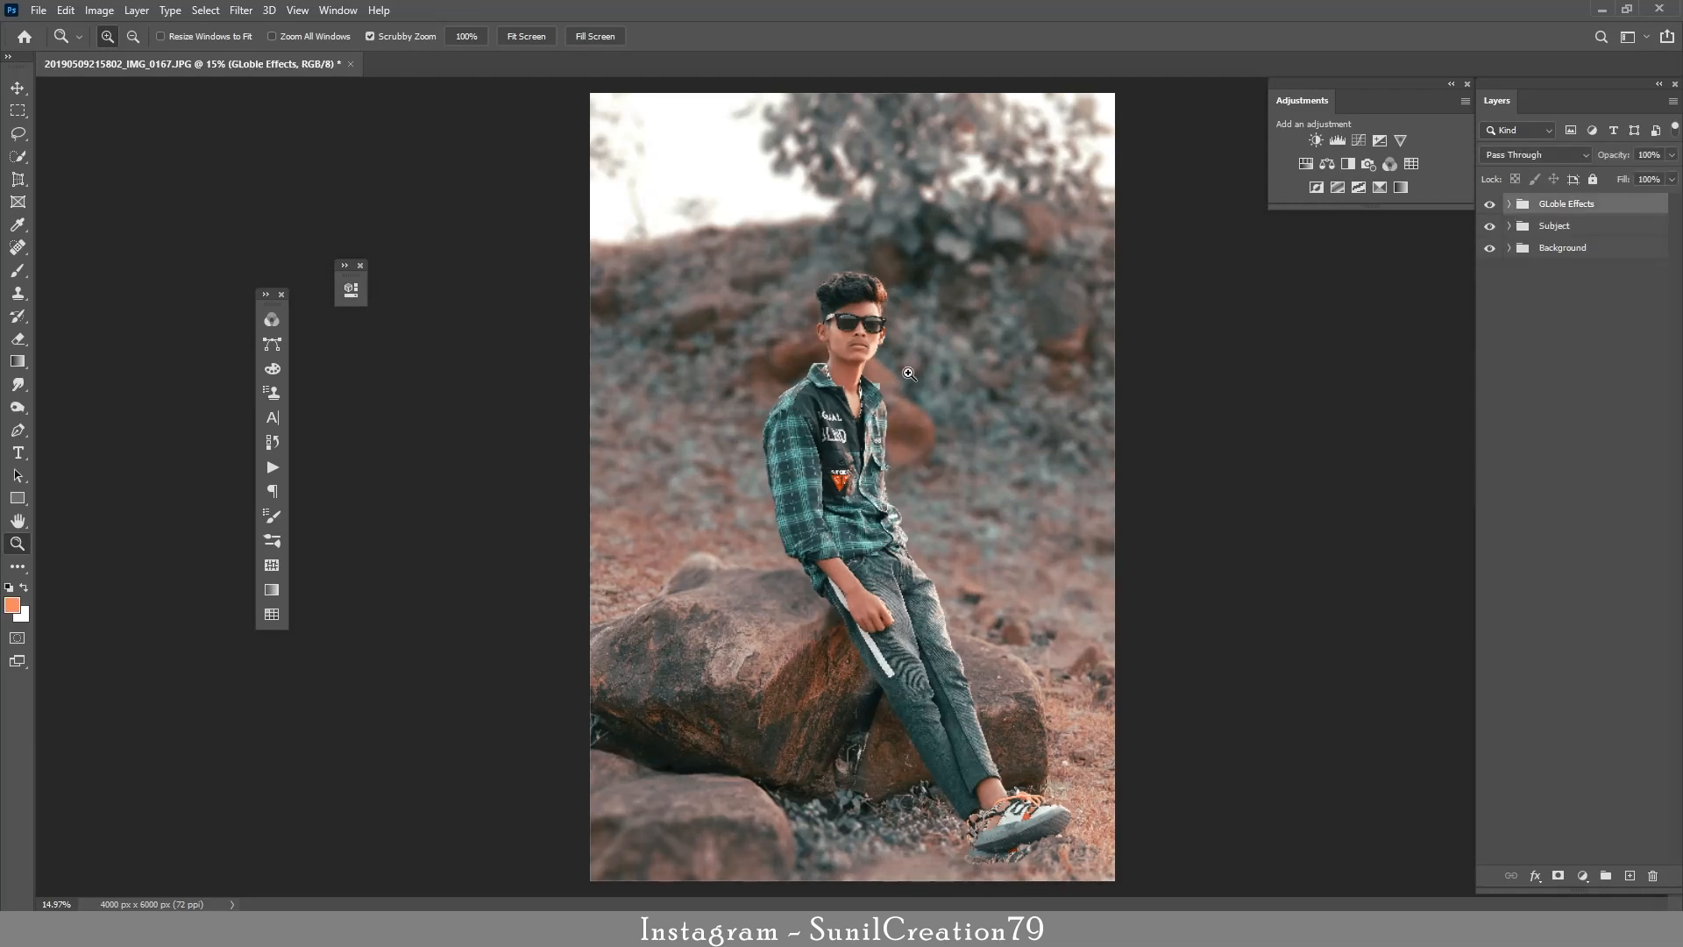
left_click_drag(910, 375, 966, 391)
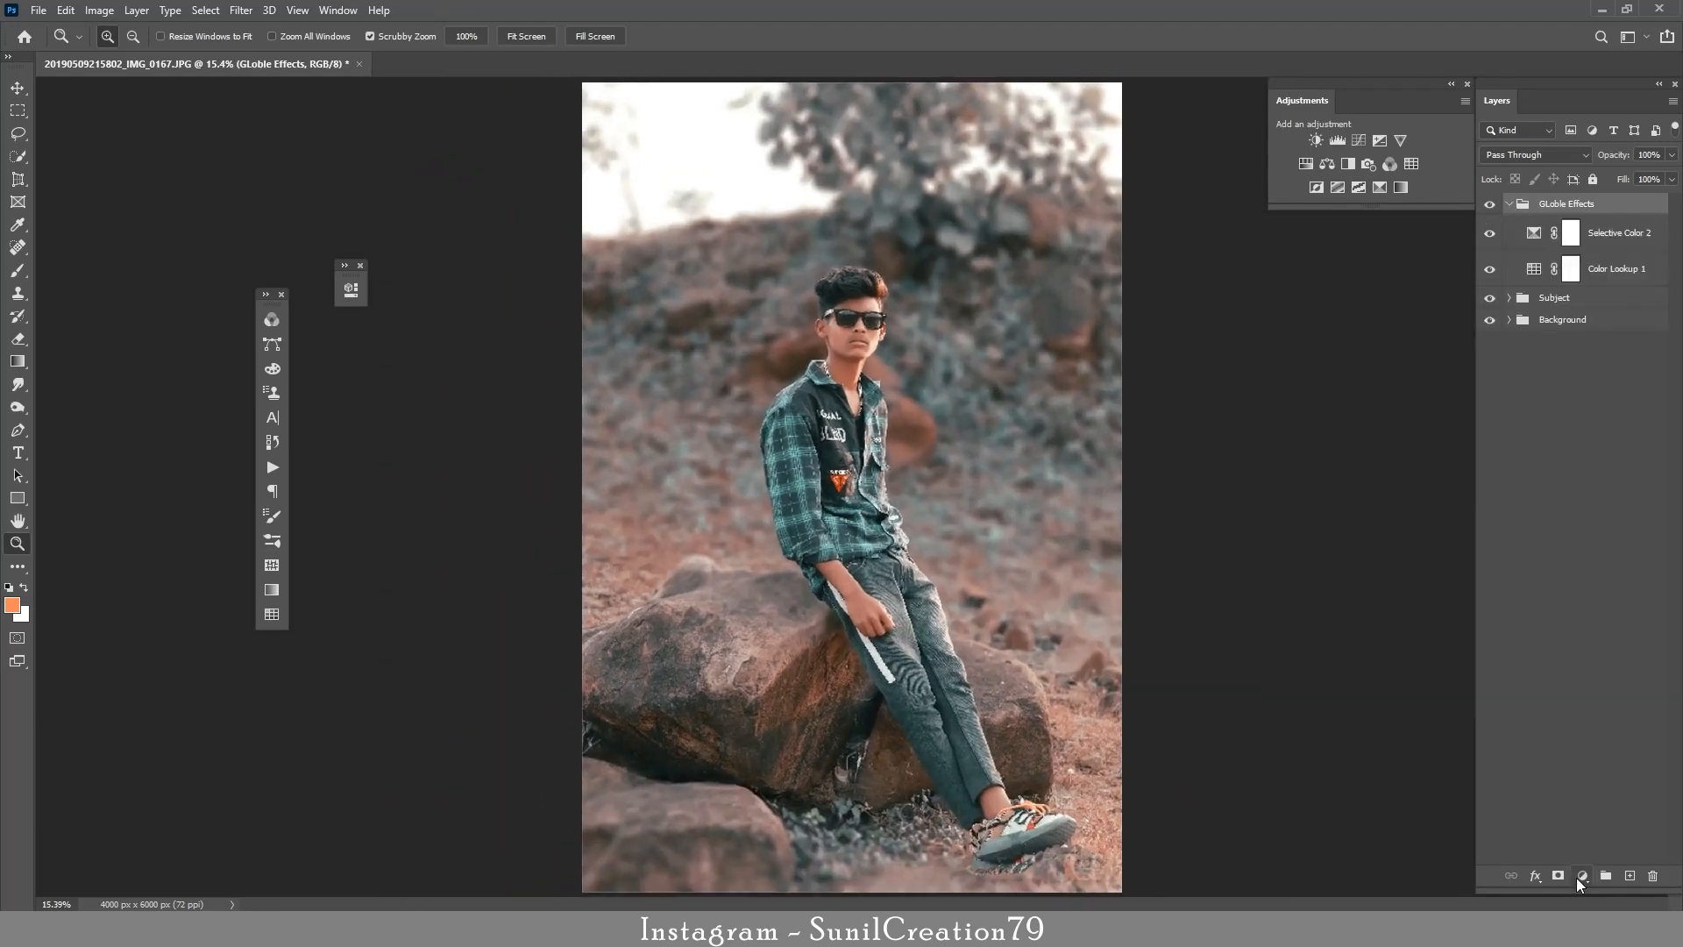
left_click_drag(466, 386, 435, 375)
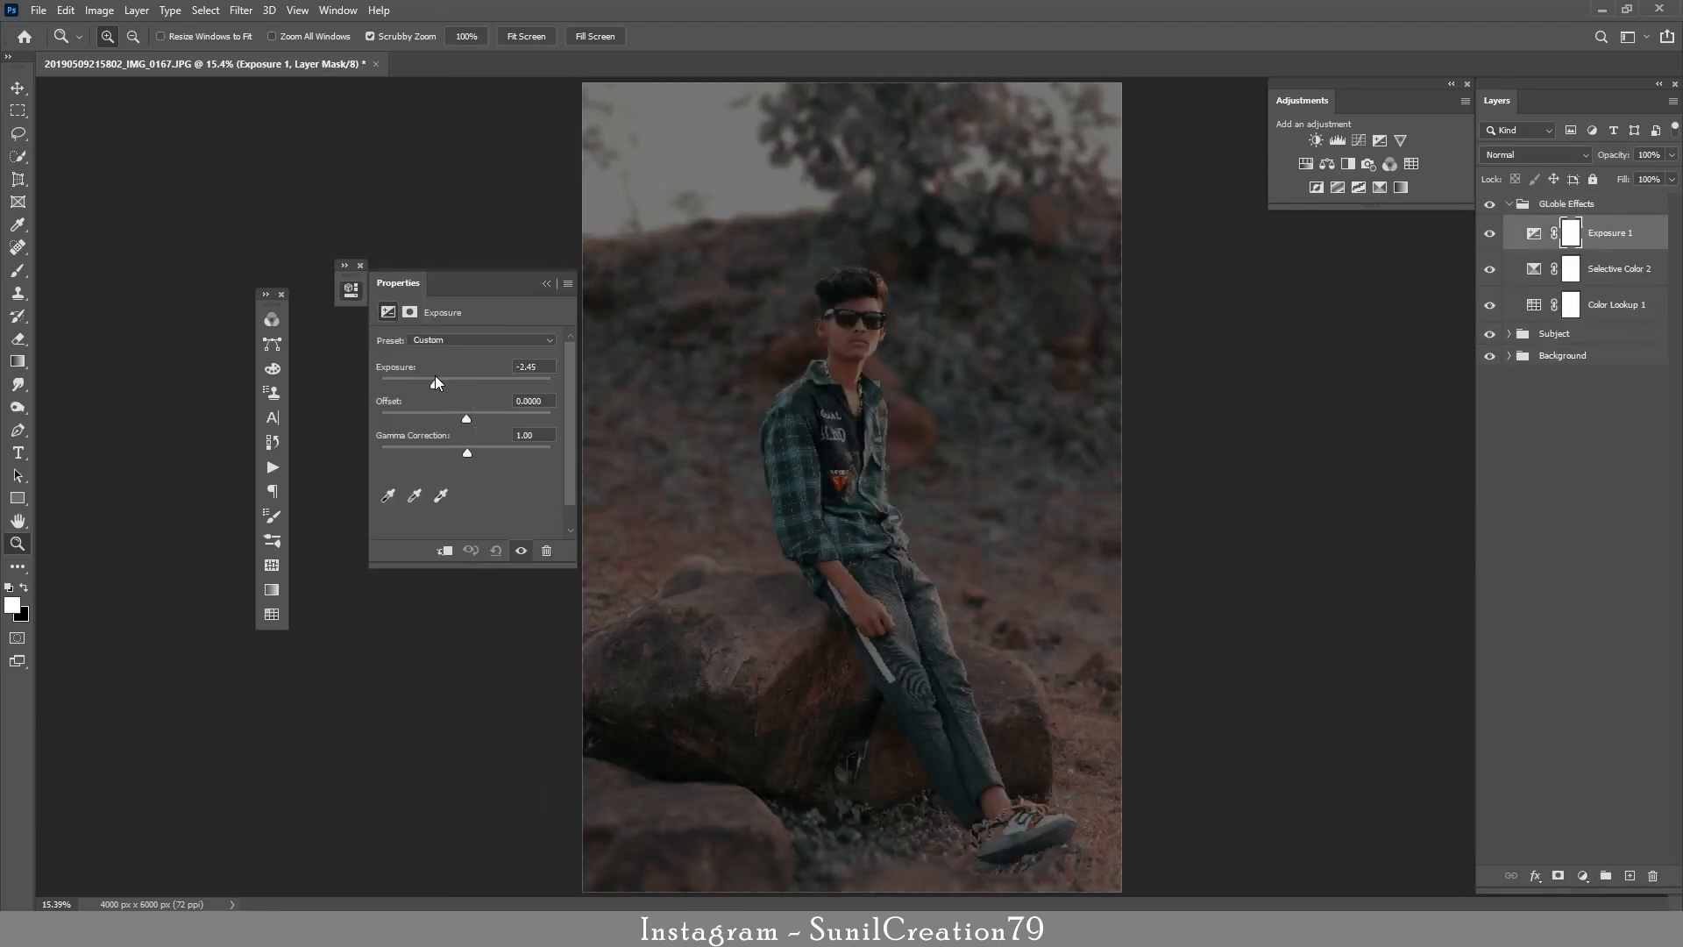
left_click(546, 283)
Select a tall ellipse around the subject and clear that area from the Exposure 1 layer mask.
key("shift+m")
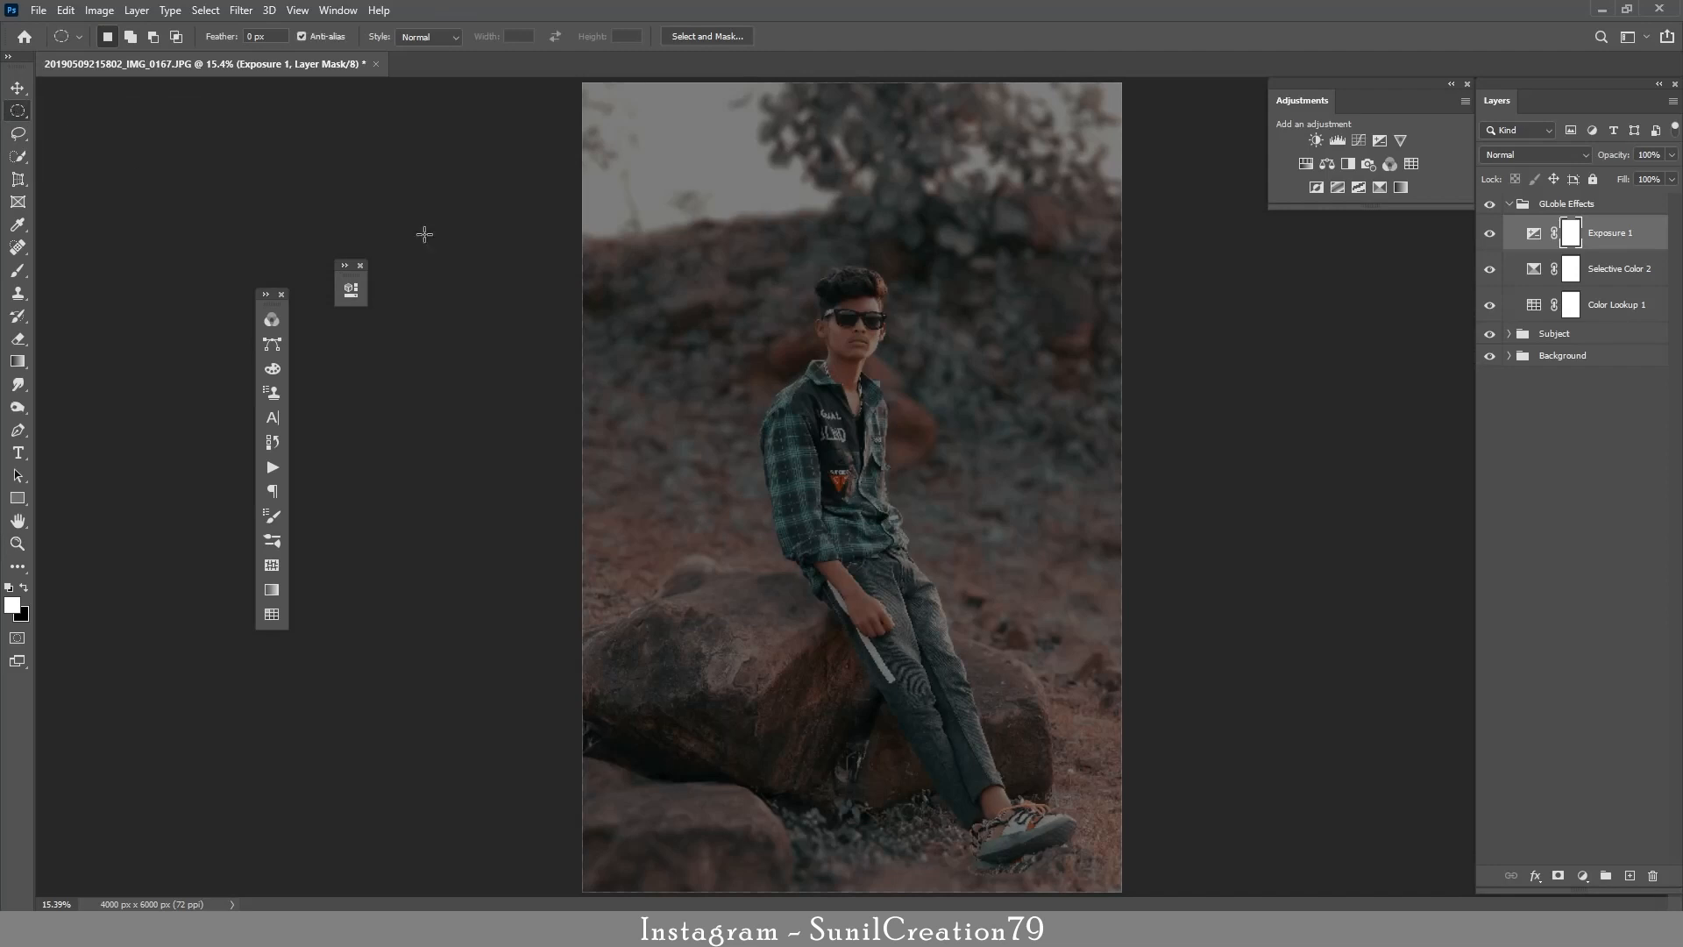
left_click_drag(760, 245, 1008, 785)
left_click_drag(903, 516, 884, 501)
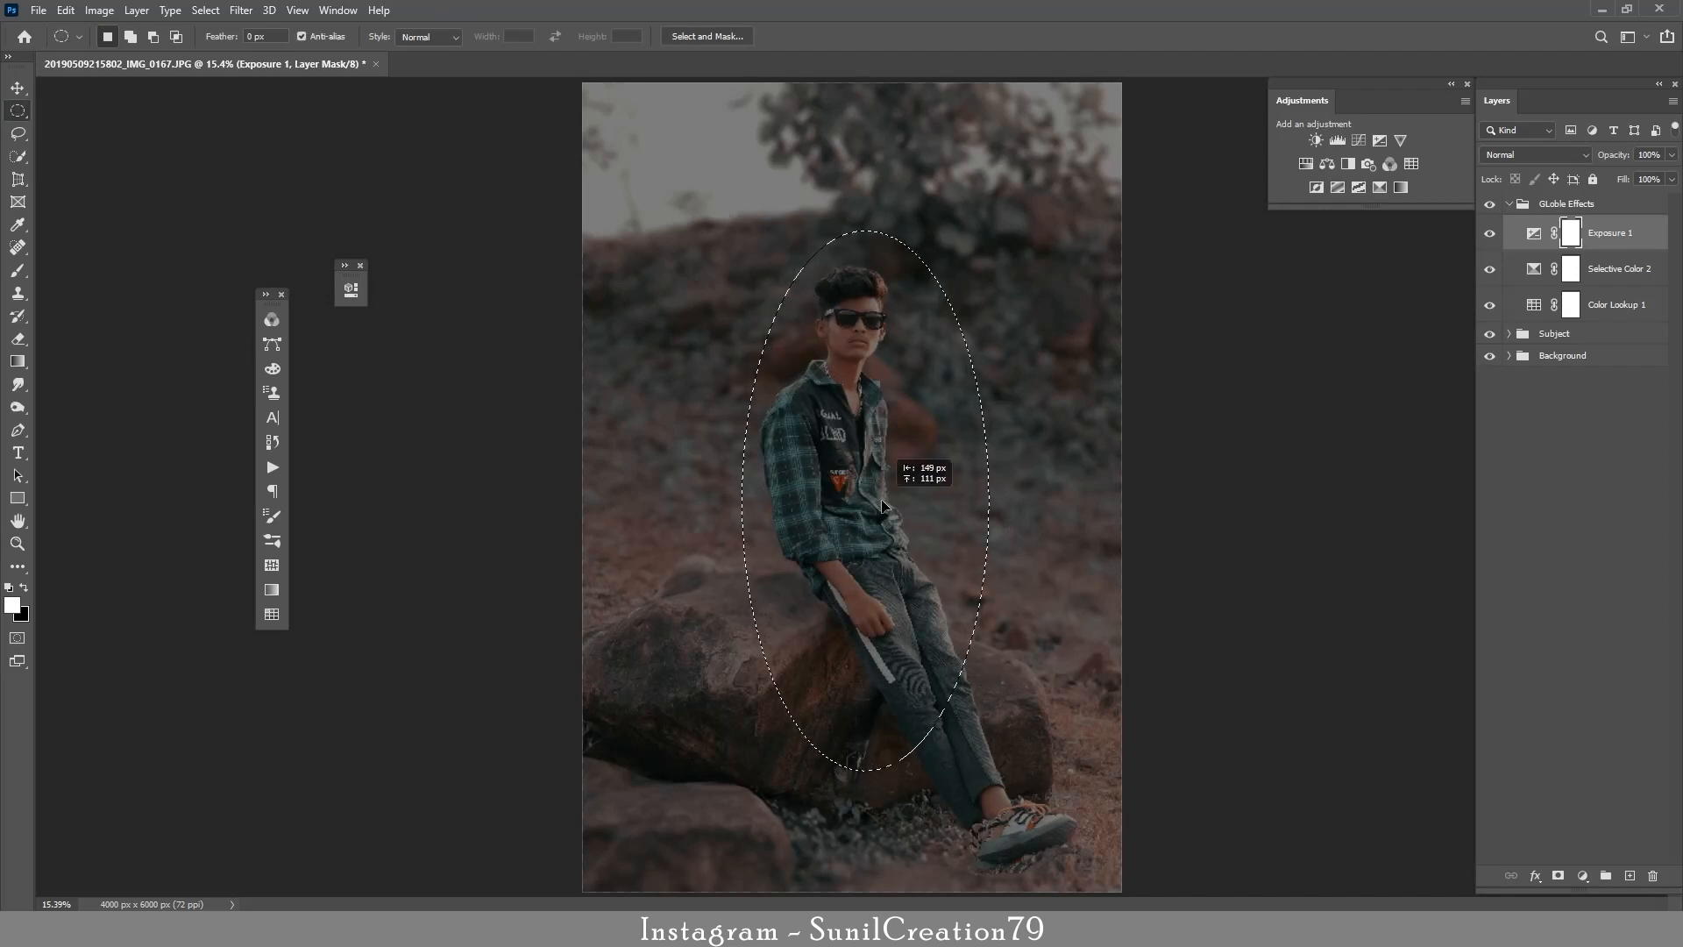
key("Delete")
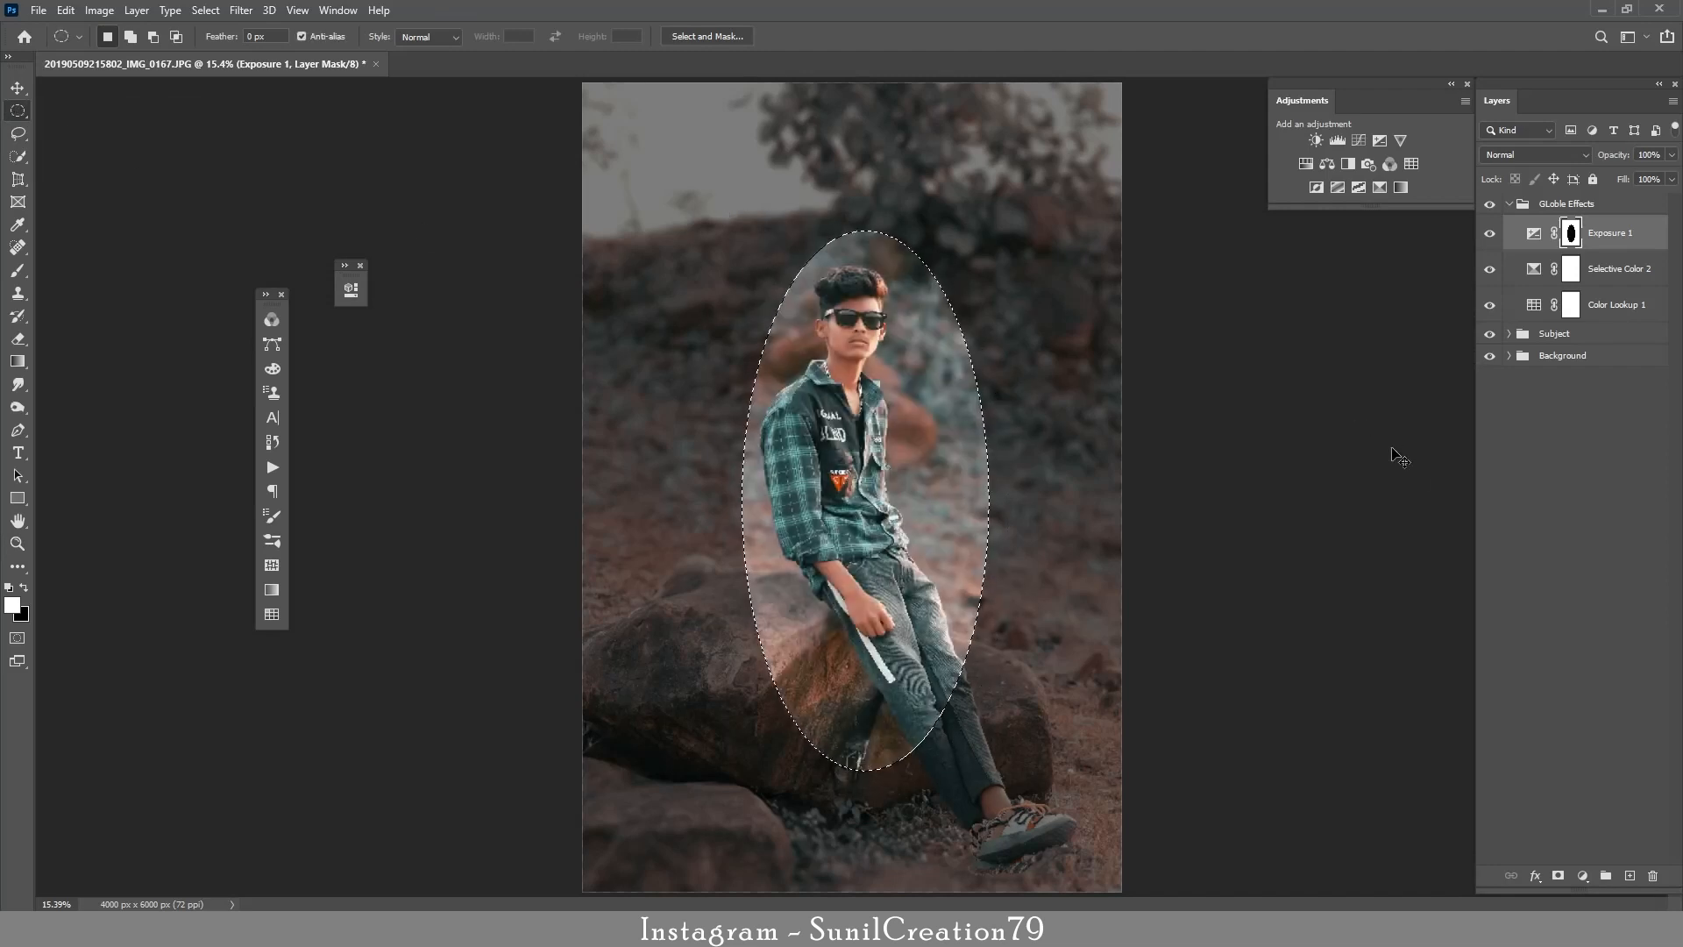
Feather the Exposure 1 layer mask so the edge of the bright ellipse blends softly into the darkened surroundings.
left_click(350, 289)
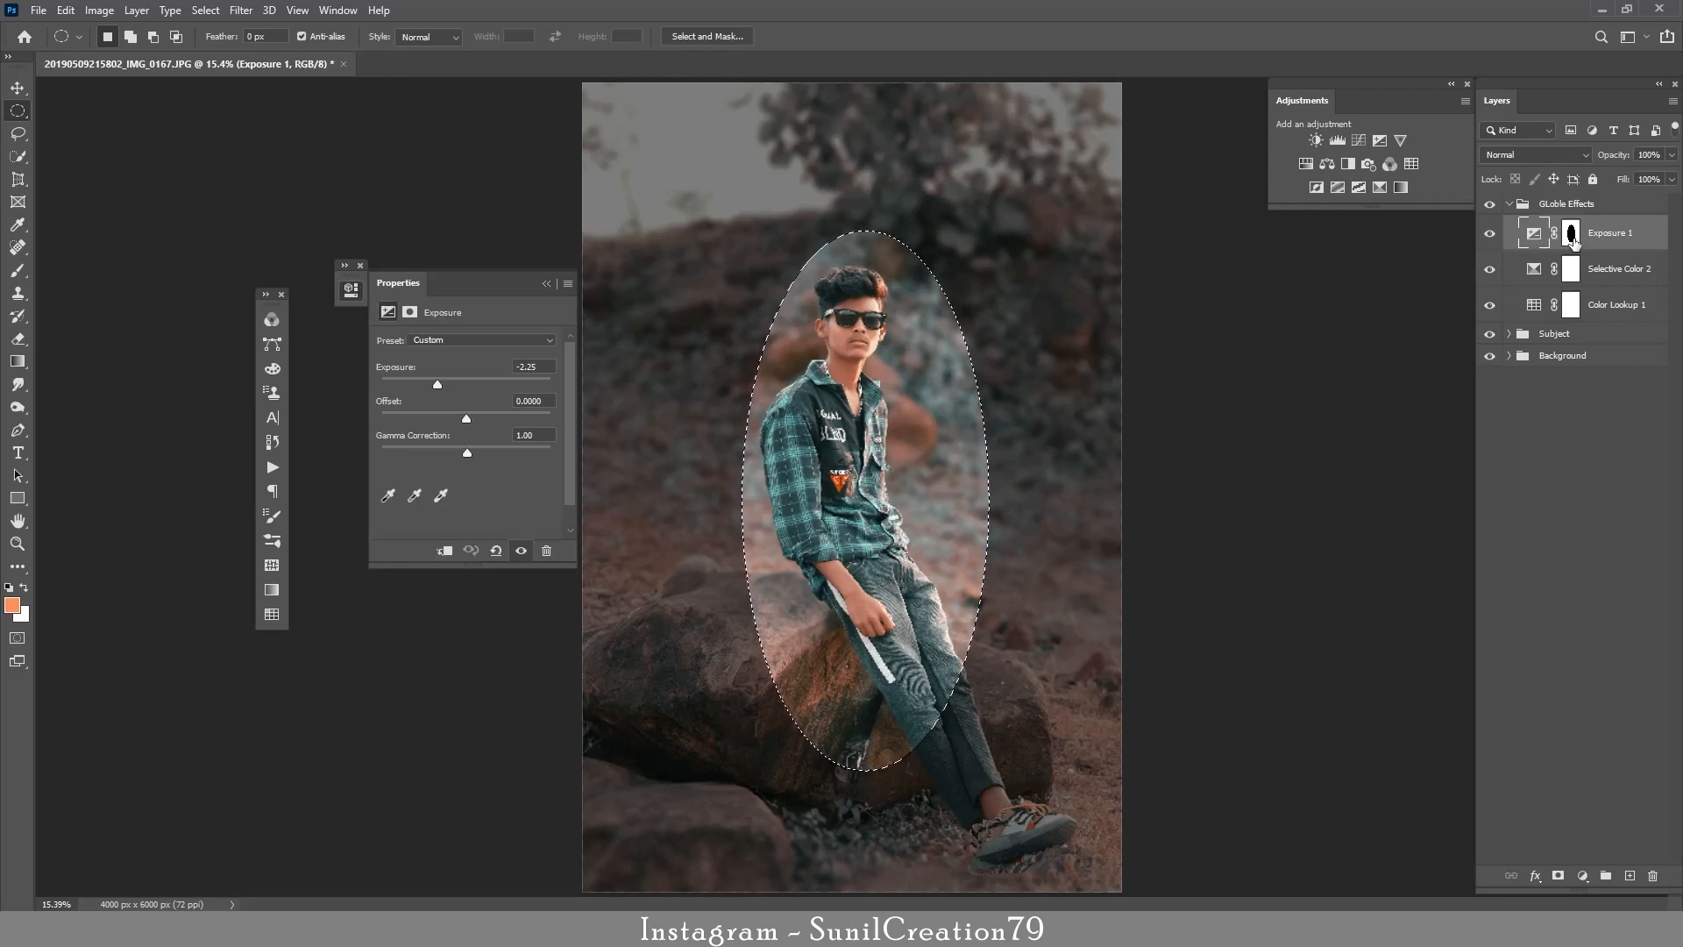
left_click_drag(379, 454, 542, 456)
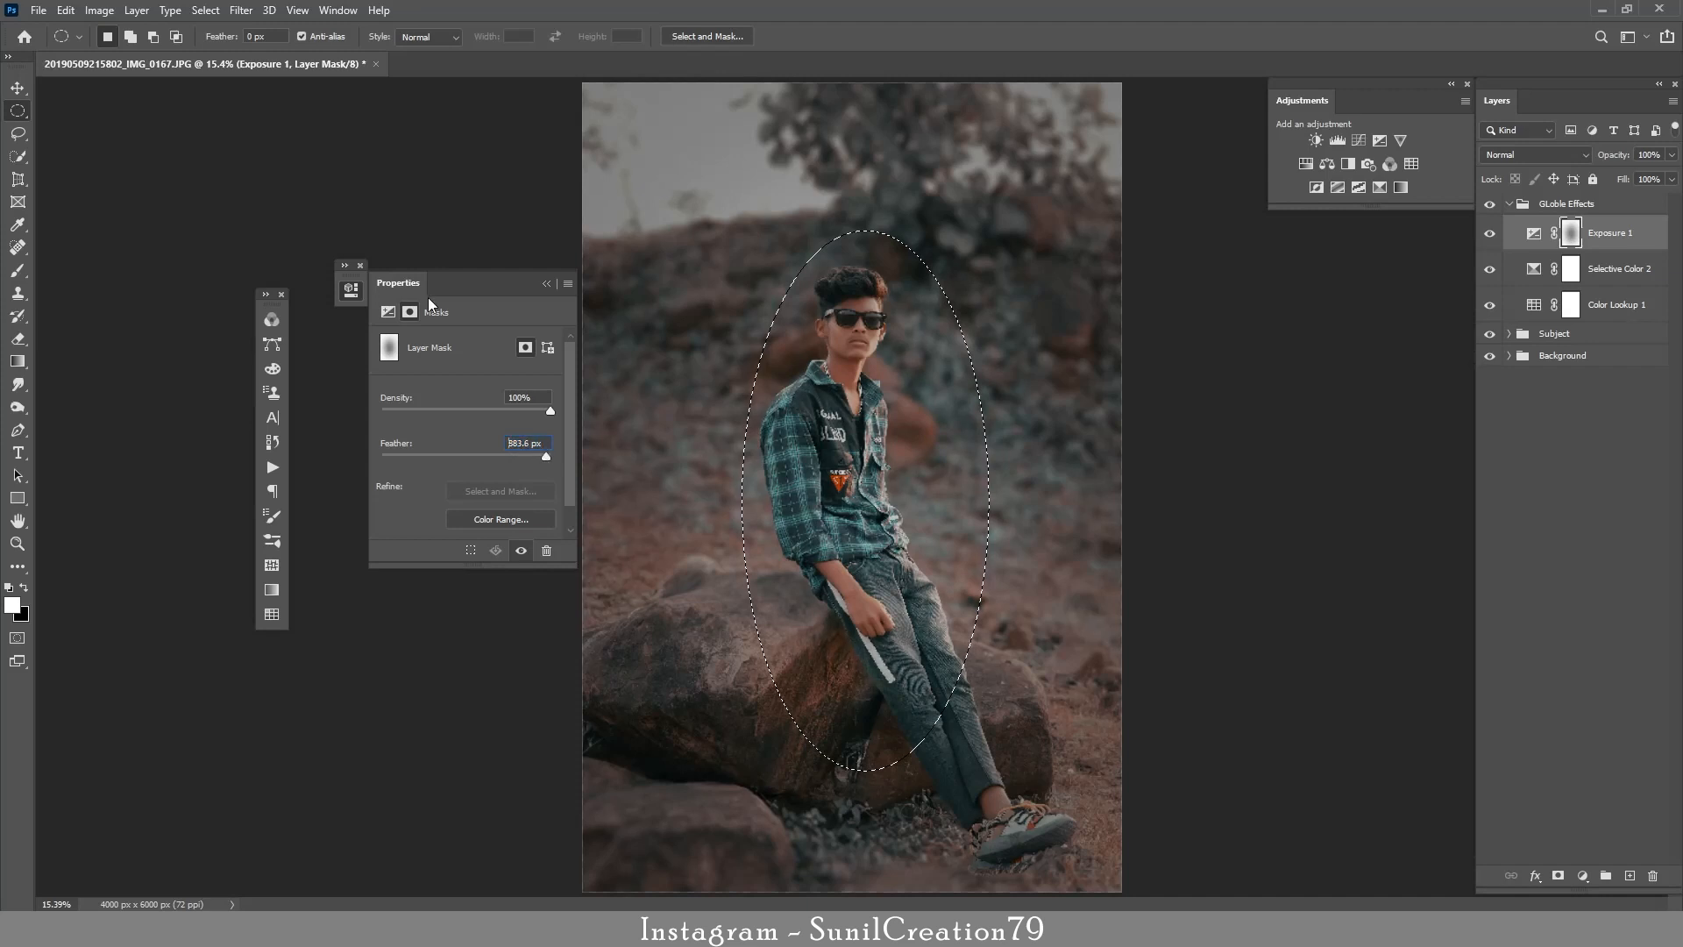
scroll(526, 451, "down", 5)
left_click(528, 456)
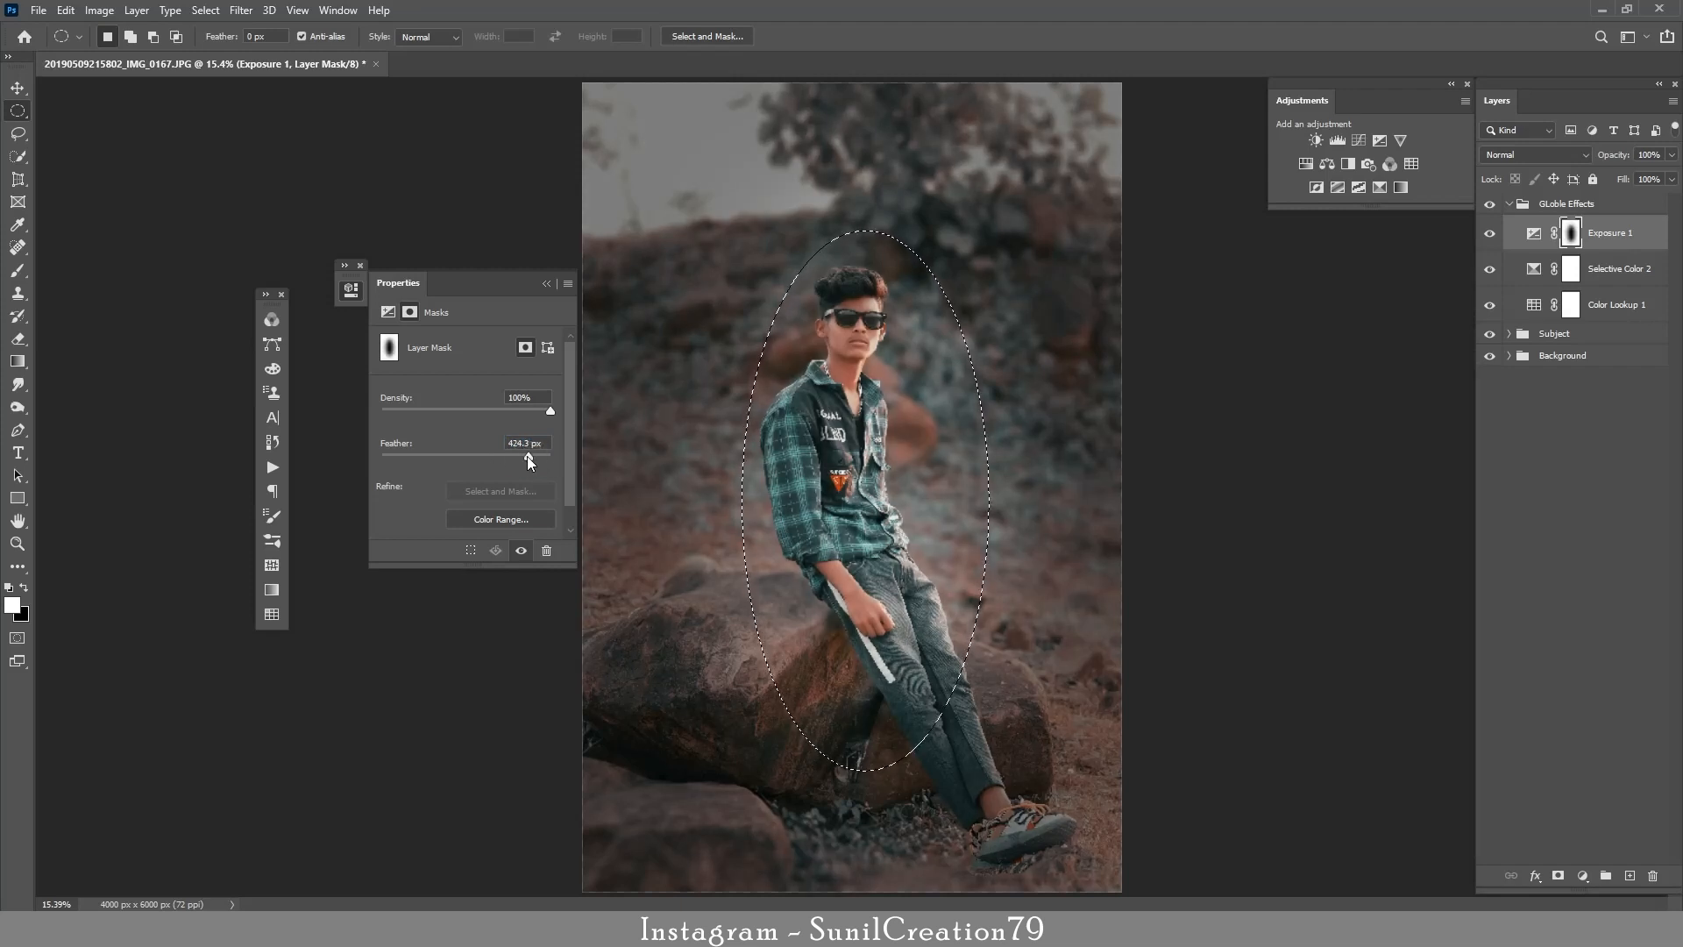
left_click(533, 456)
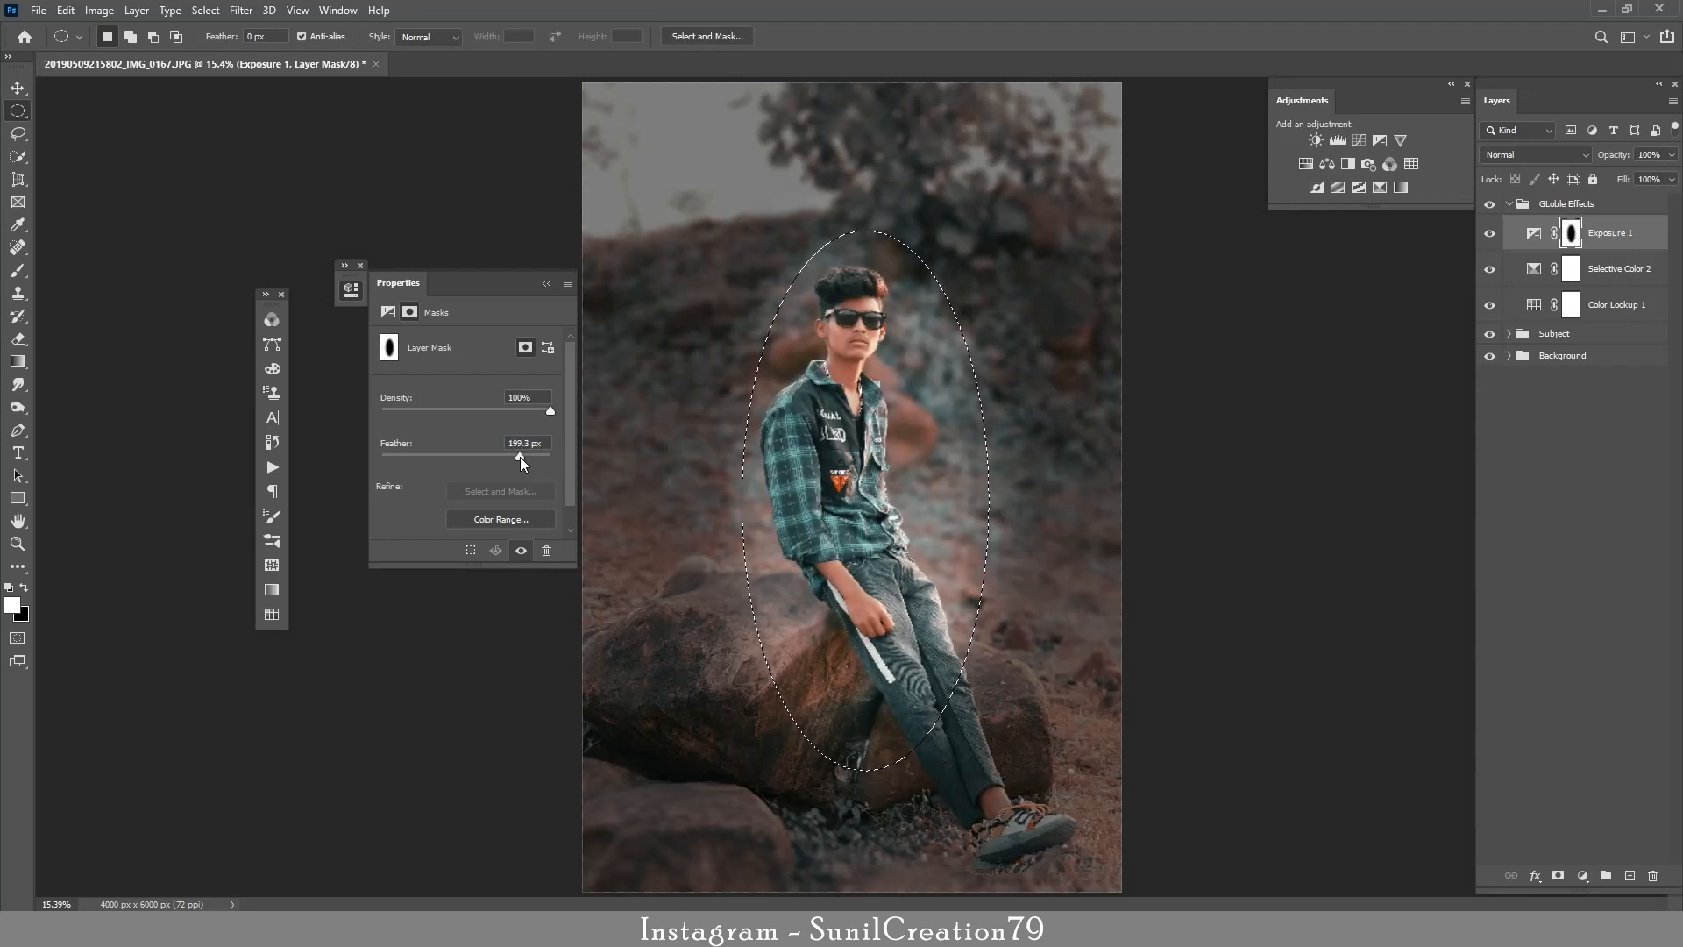
left_click(522, 456)
left_click(546, 283)
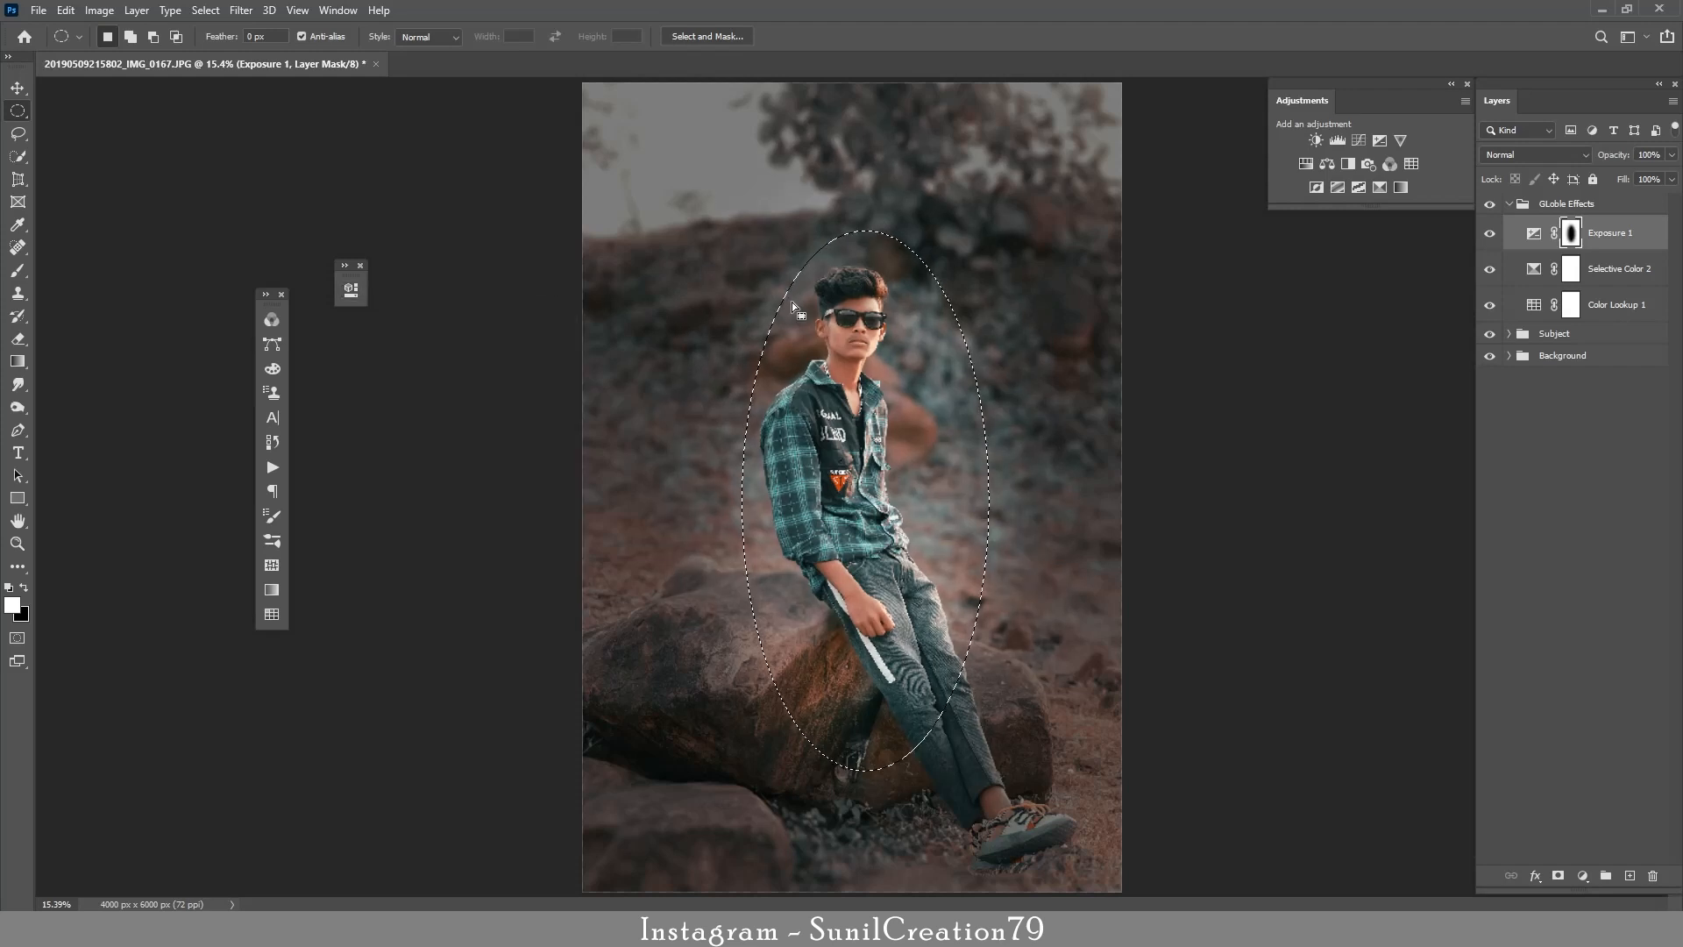
Enlarge the elliptical opening in the Exposure 1 mask with Free Transform, reposition it around the subject and clear the selection.
key("ctrl+t")
left_click_drag(865, 231, 865, 169)
left_click_drag(1001, 468, 1029, 472)
left_click_drag(724, 475, 677, 472)
left_click_drag(854, 854, 855, 794)
left_click(868, 36)
left_click_drag(911, 422, 921, 488)
key("ctrl+d")
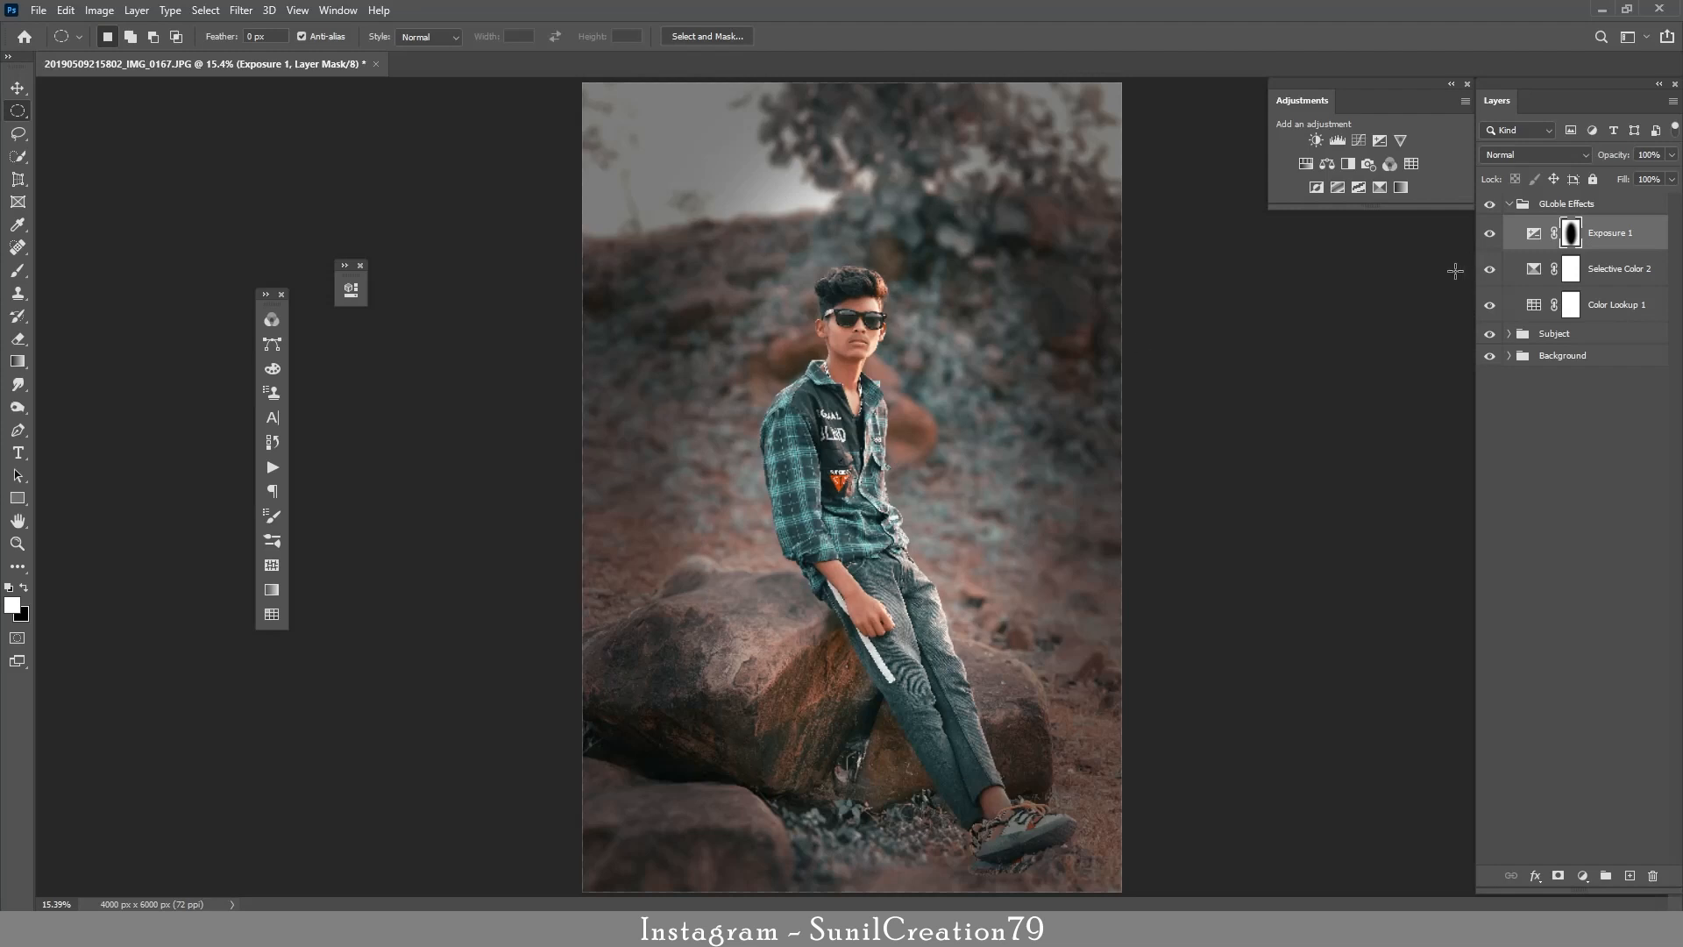
Set the opacity of Exposure 1 to 35% and compare the vignette hidden and shown, viewing the subject closer.
mouse_move(1622, 161)
left_mouse_down()
mouse_move(1598, 162)
mouse_move(1616, 158)
left_mouse_up()
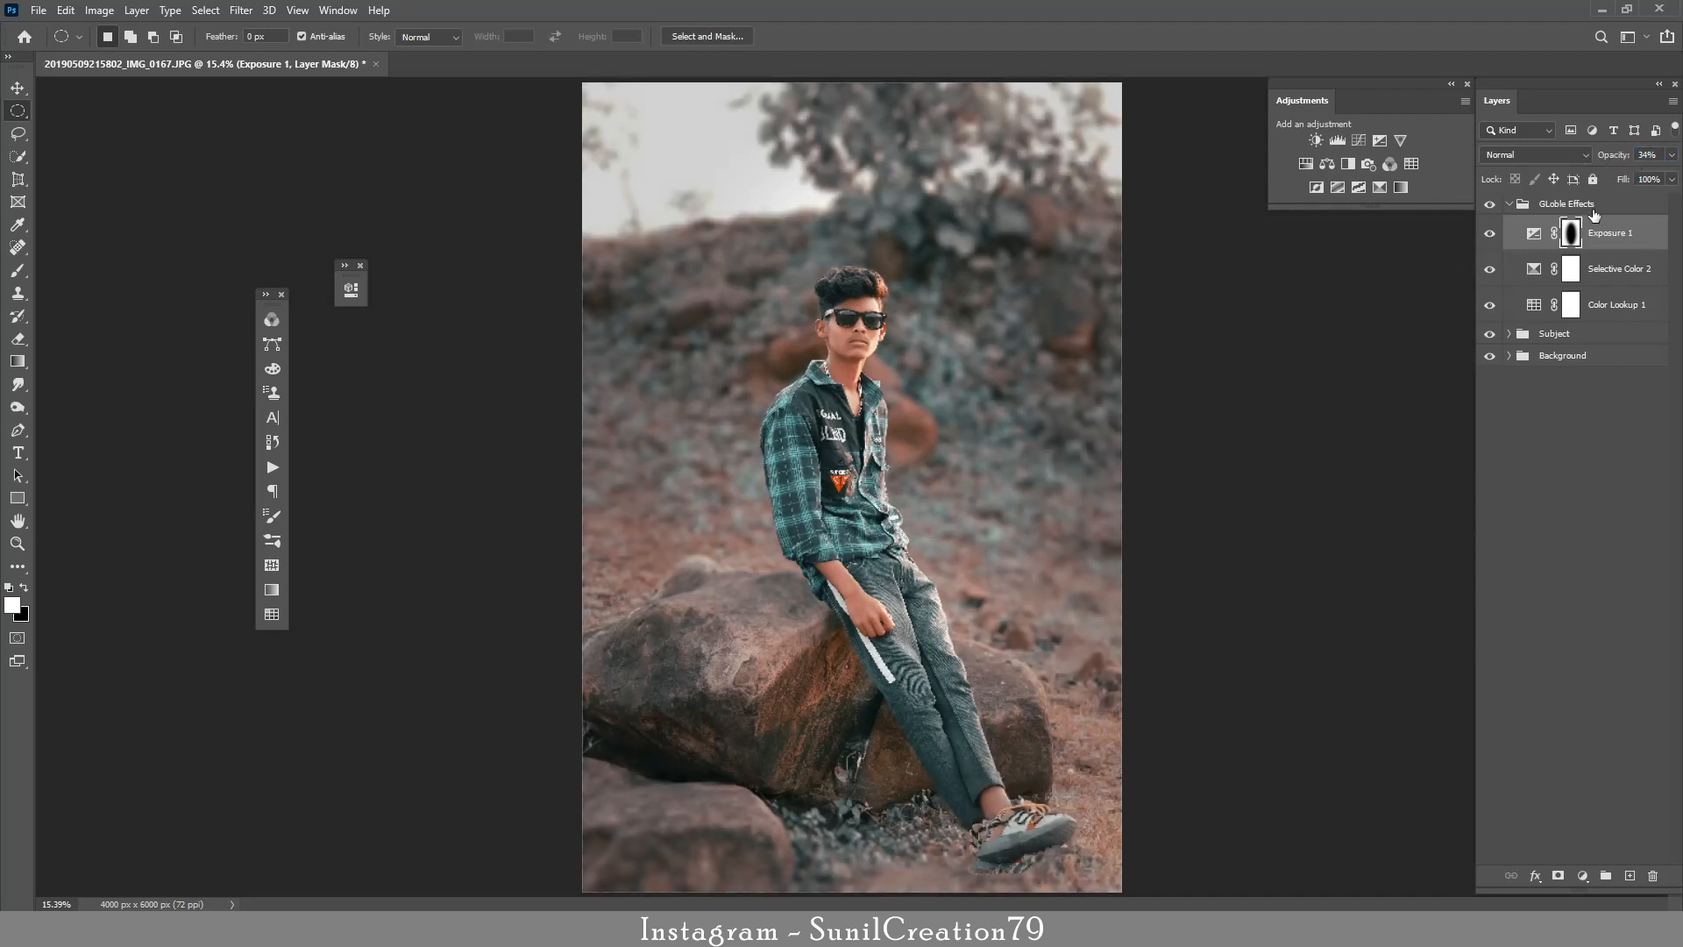
left_click(1489, 235)
left_click(1489, 235)
key("ctrl+space")
left_click_drag(868, 365, 921, 429)
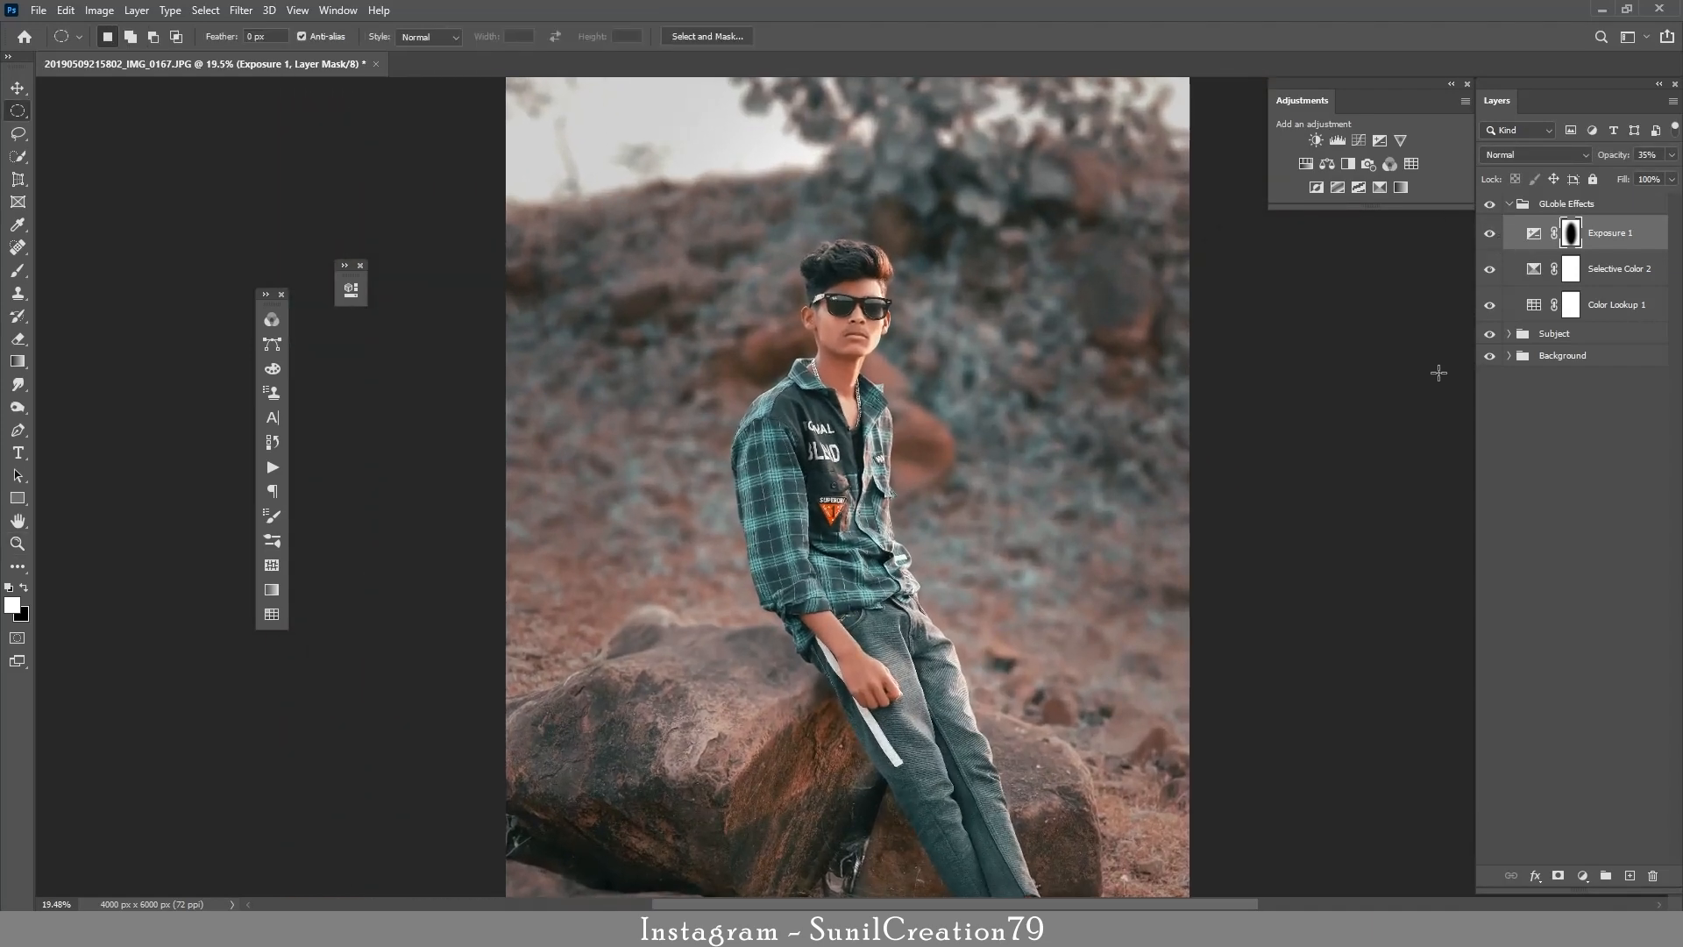
Add a Selective Color adjustment above Exposure 1 and fine-tune its color amounts to reduce the red cast.
left_click(1573, 879)
left_click(1604, 866)
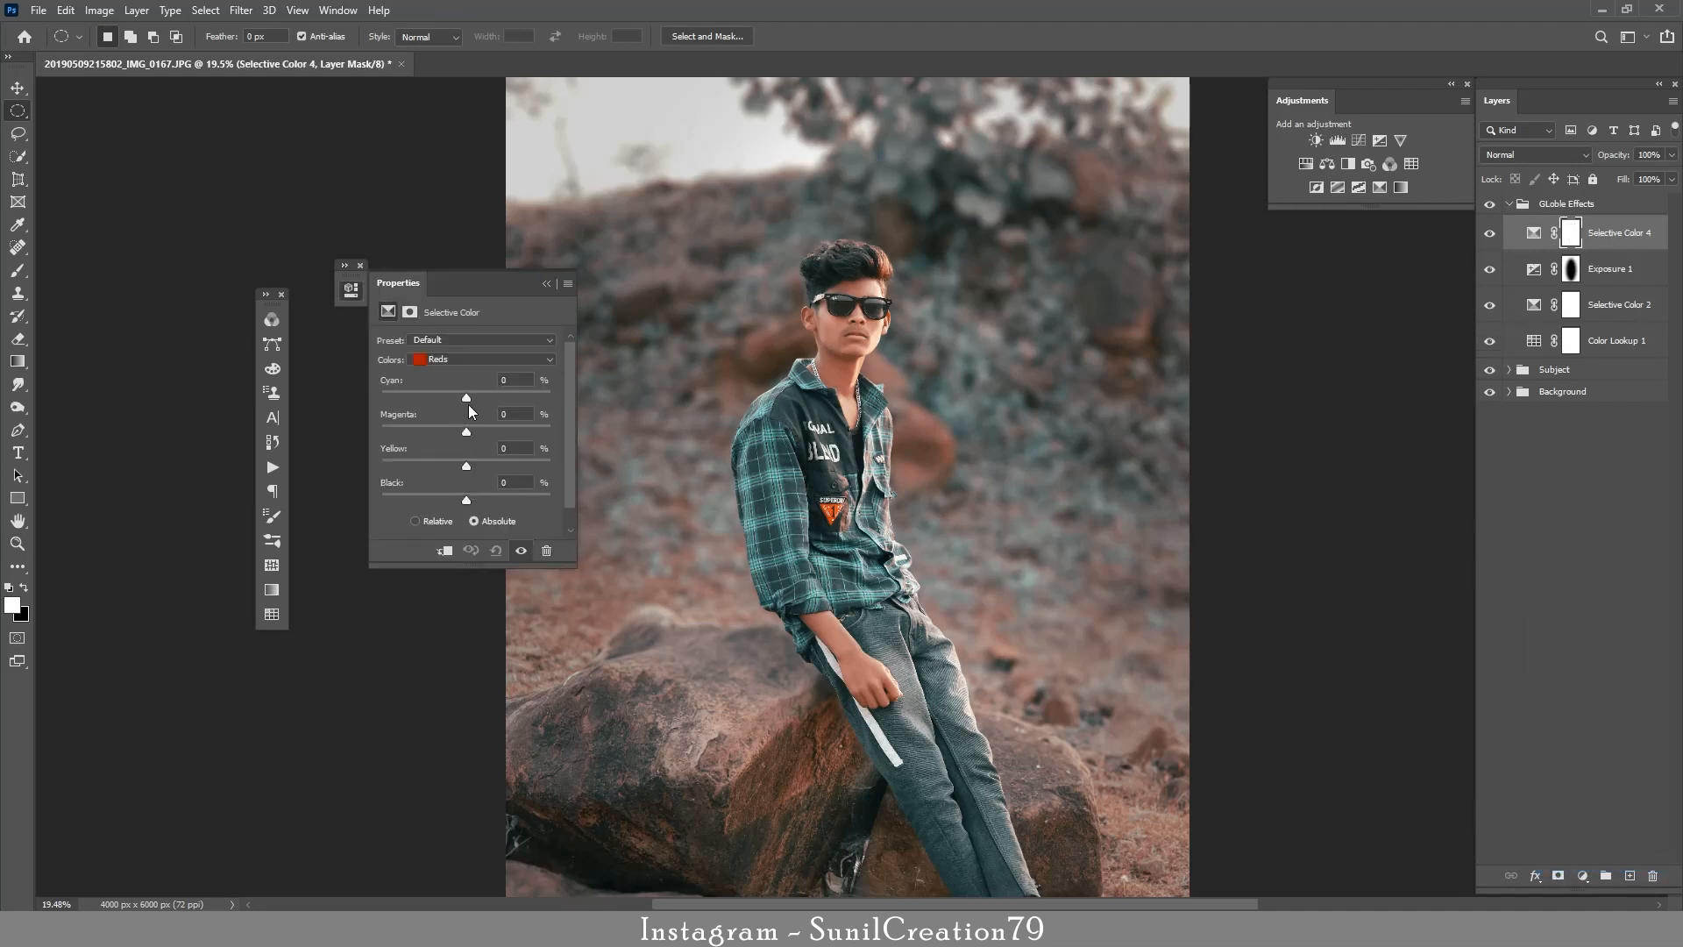
left_click_drag(466, 398, 445, 432)
key("ctrl+z")
left_click(516, 414)
left_click(510, 451)
scroll(508, 451, "down", 5)
left_click(546, 283)
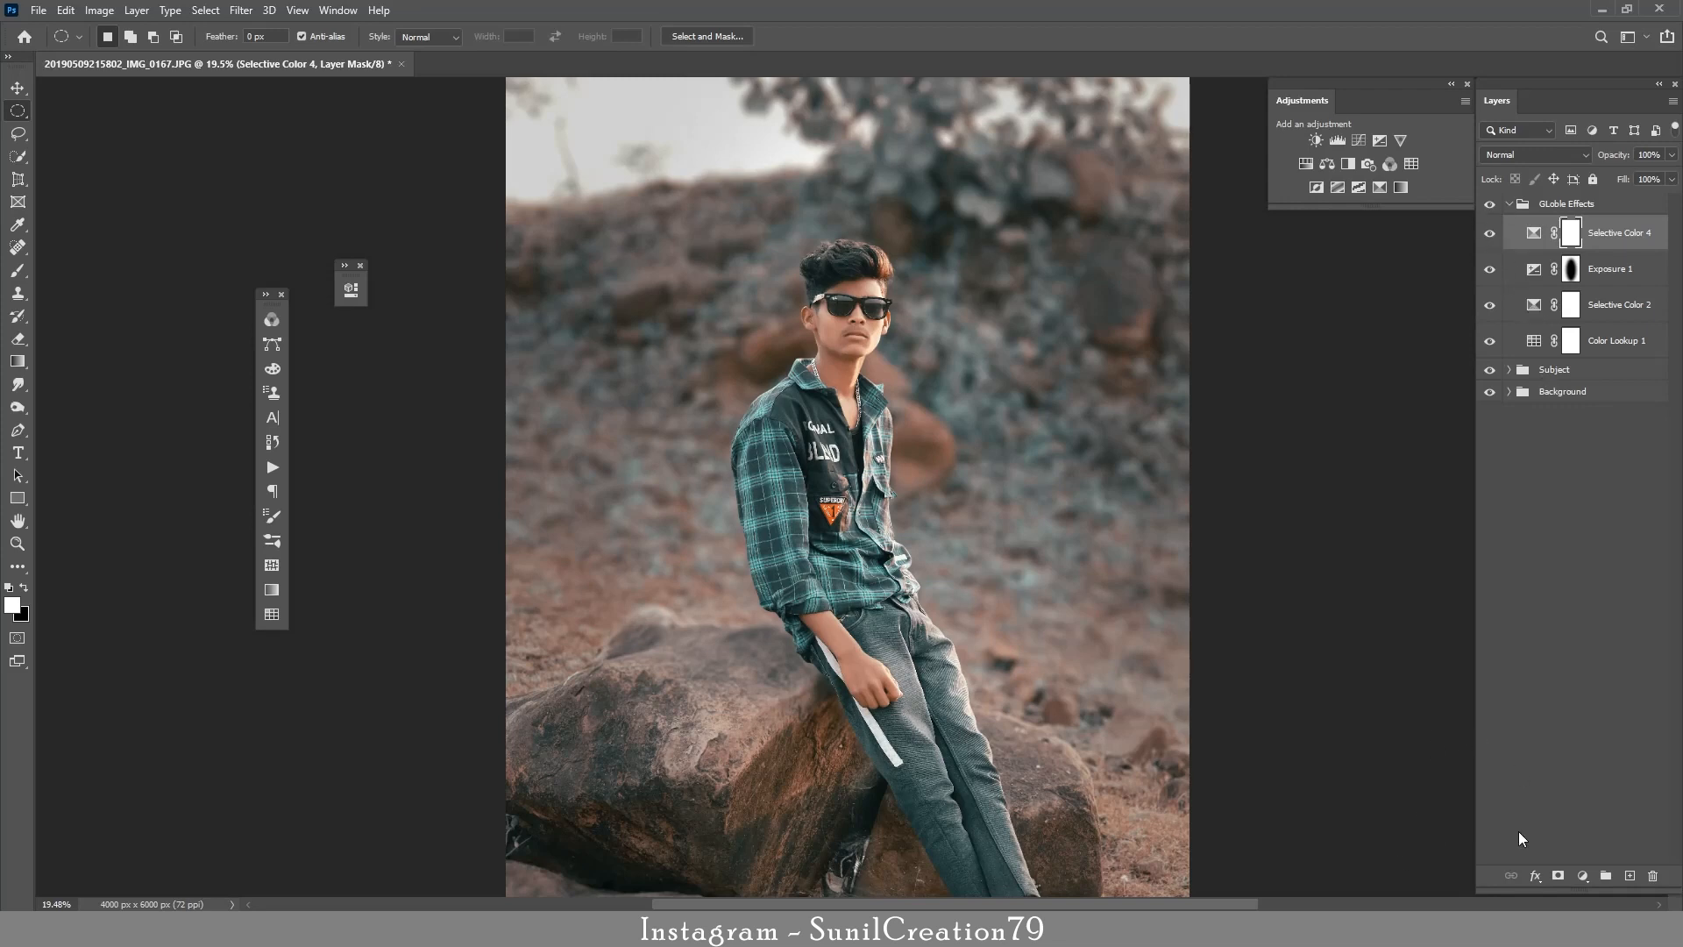
Add a Curves adjustment above Selective Color 4 and fine-tune its Red and Blue channel curves.
left_click(1583, 876)
left_click(1575, 653)
left_click(457, 364)
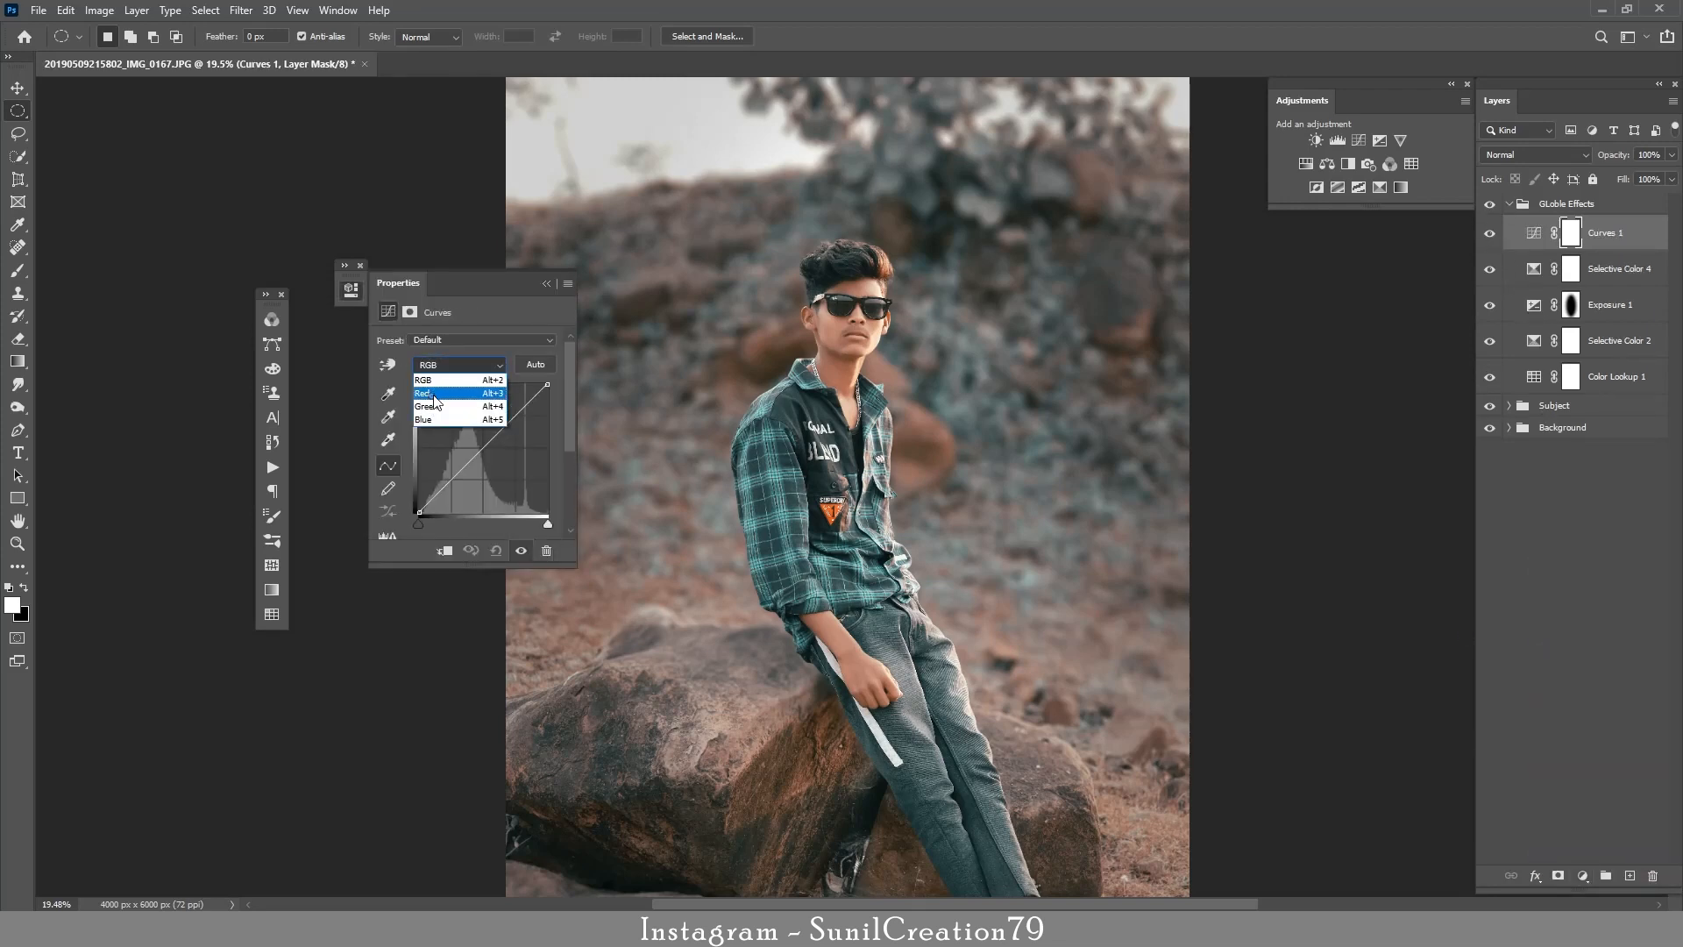
left_click(438, 380)
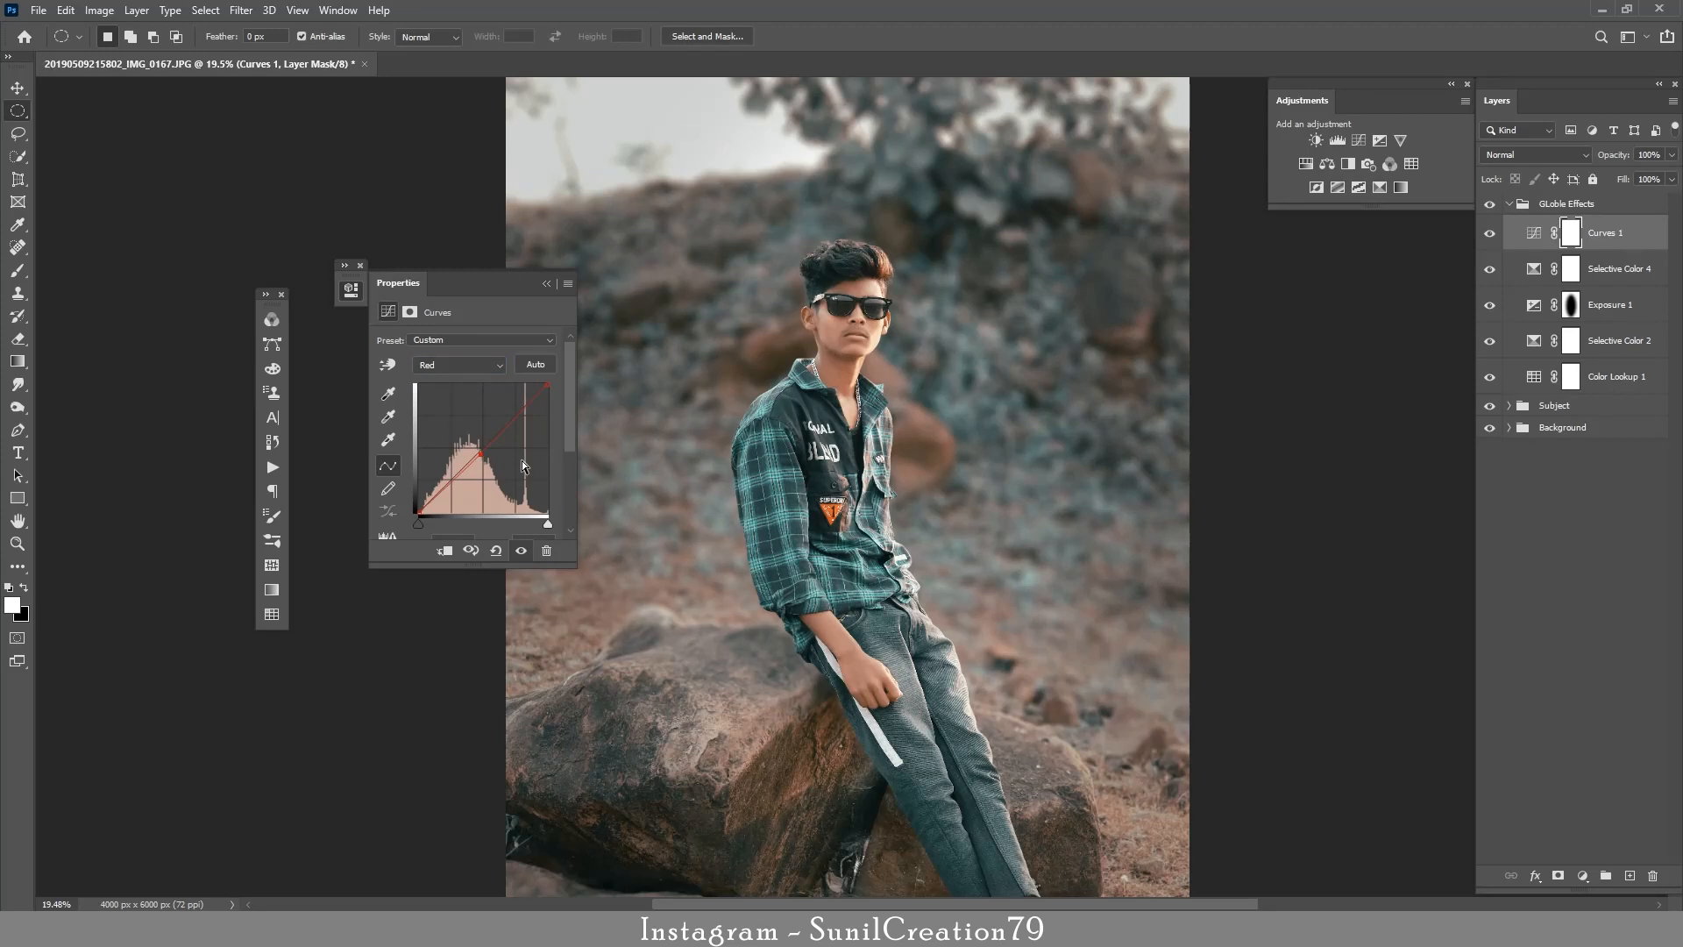
left_click(454, 365)
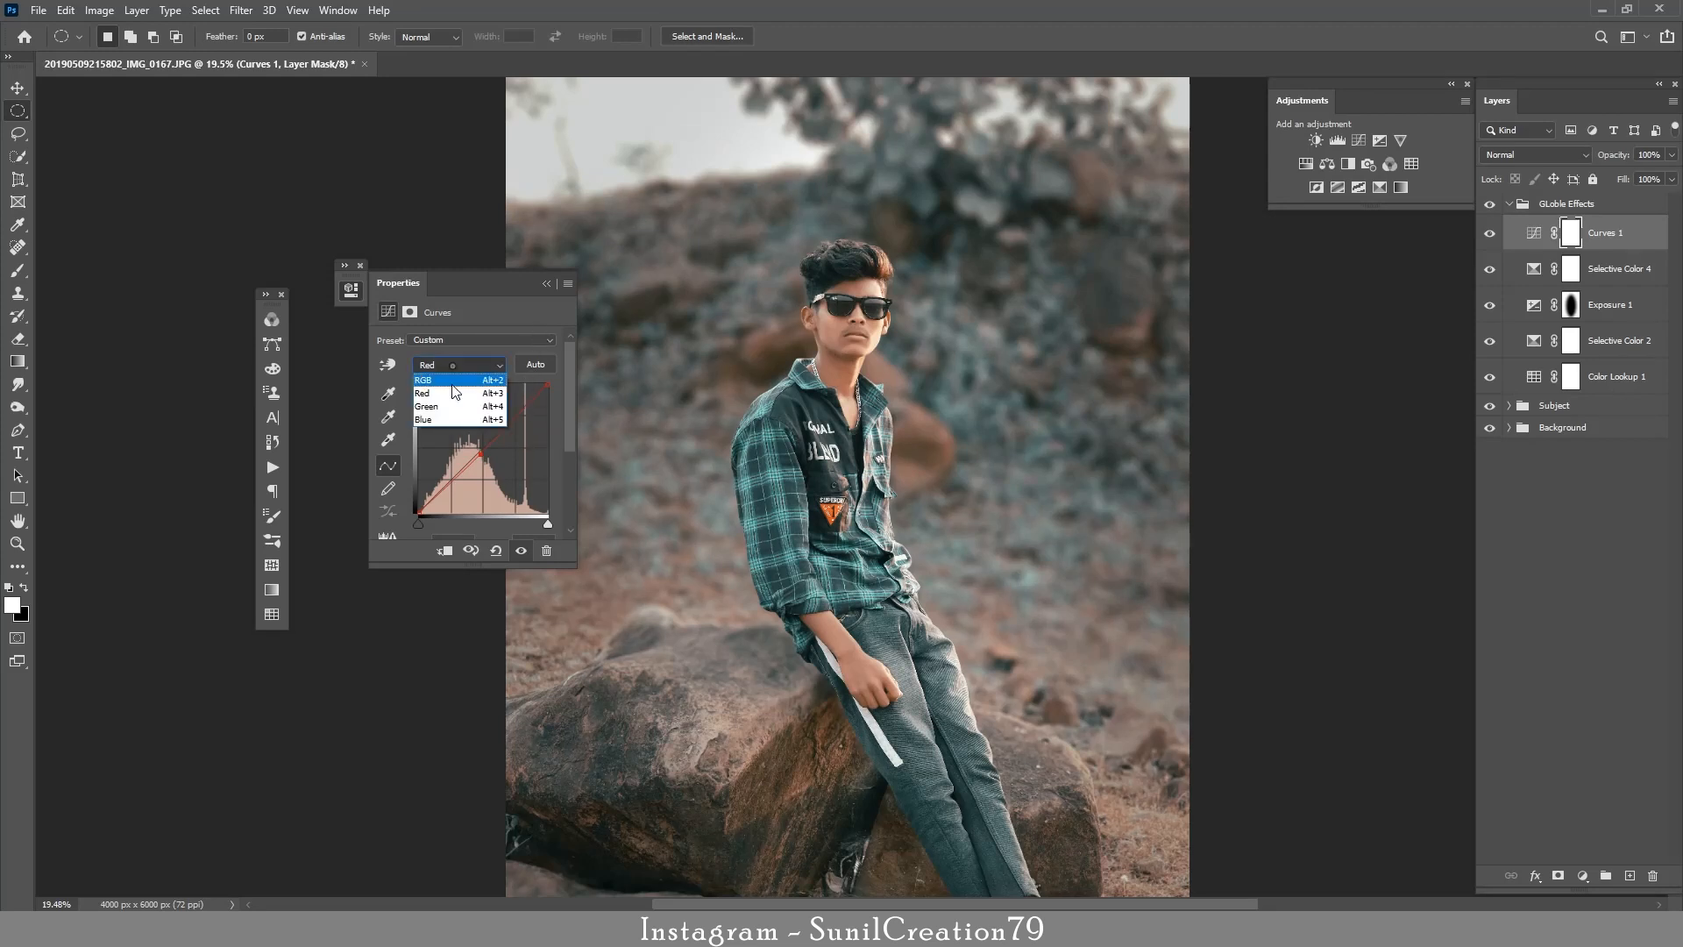
left_click(424, 419)
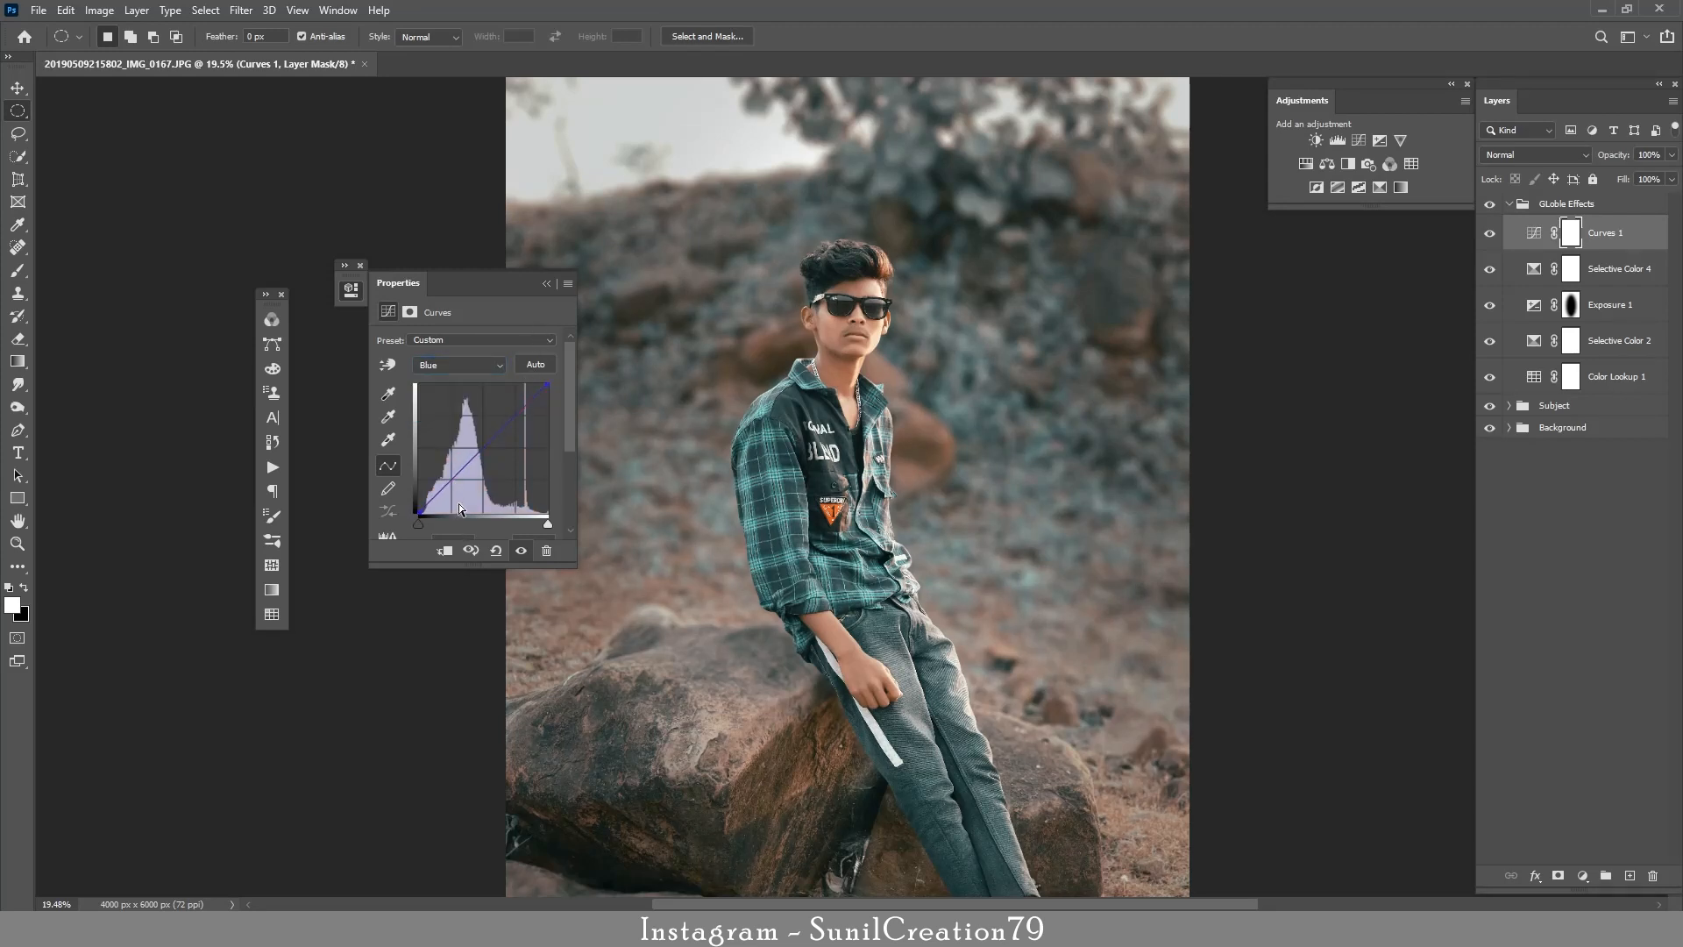
left_click(546, 283)
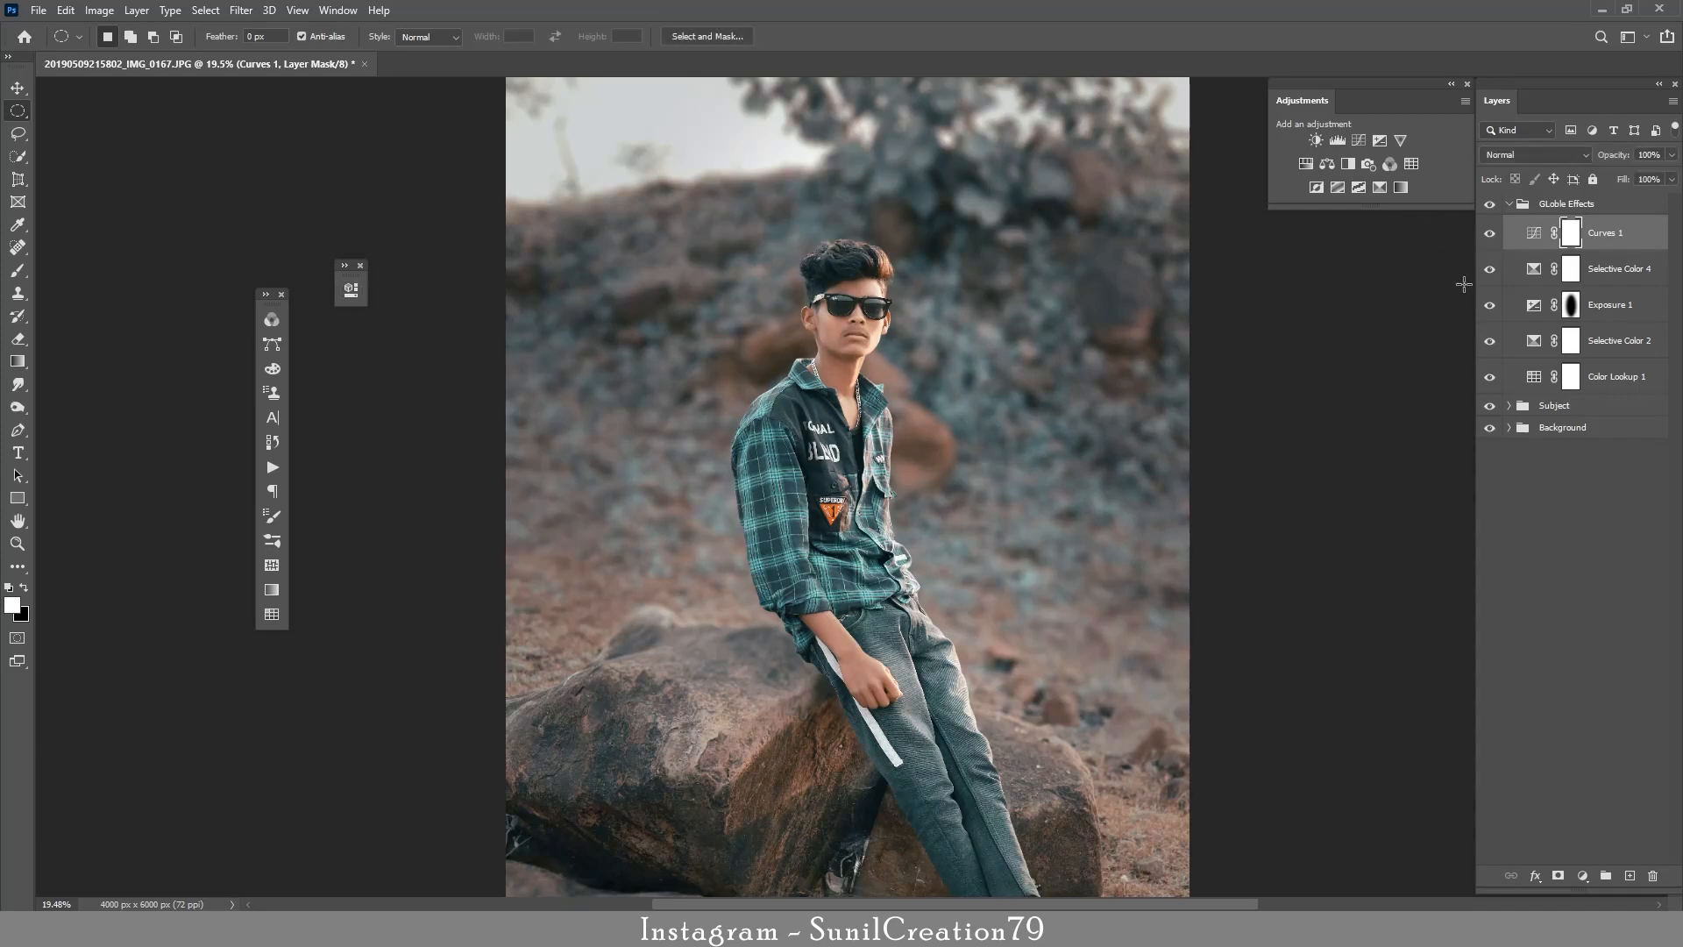
View the whole photo, collapse the GLoble Effects group and compare the Subject and Background groups hidden and shown.
key("z")
mouse_move(982, 432)
left_mouse_down()
mouse_move(921, 428)
mouse_move(950, 424)
left_mouse_up()
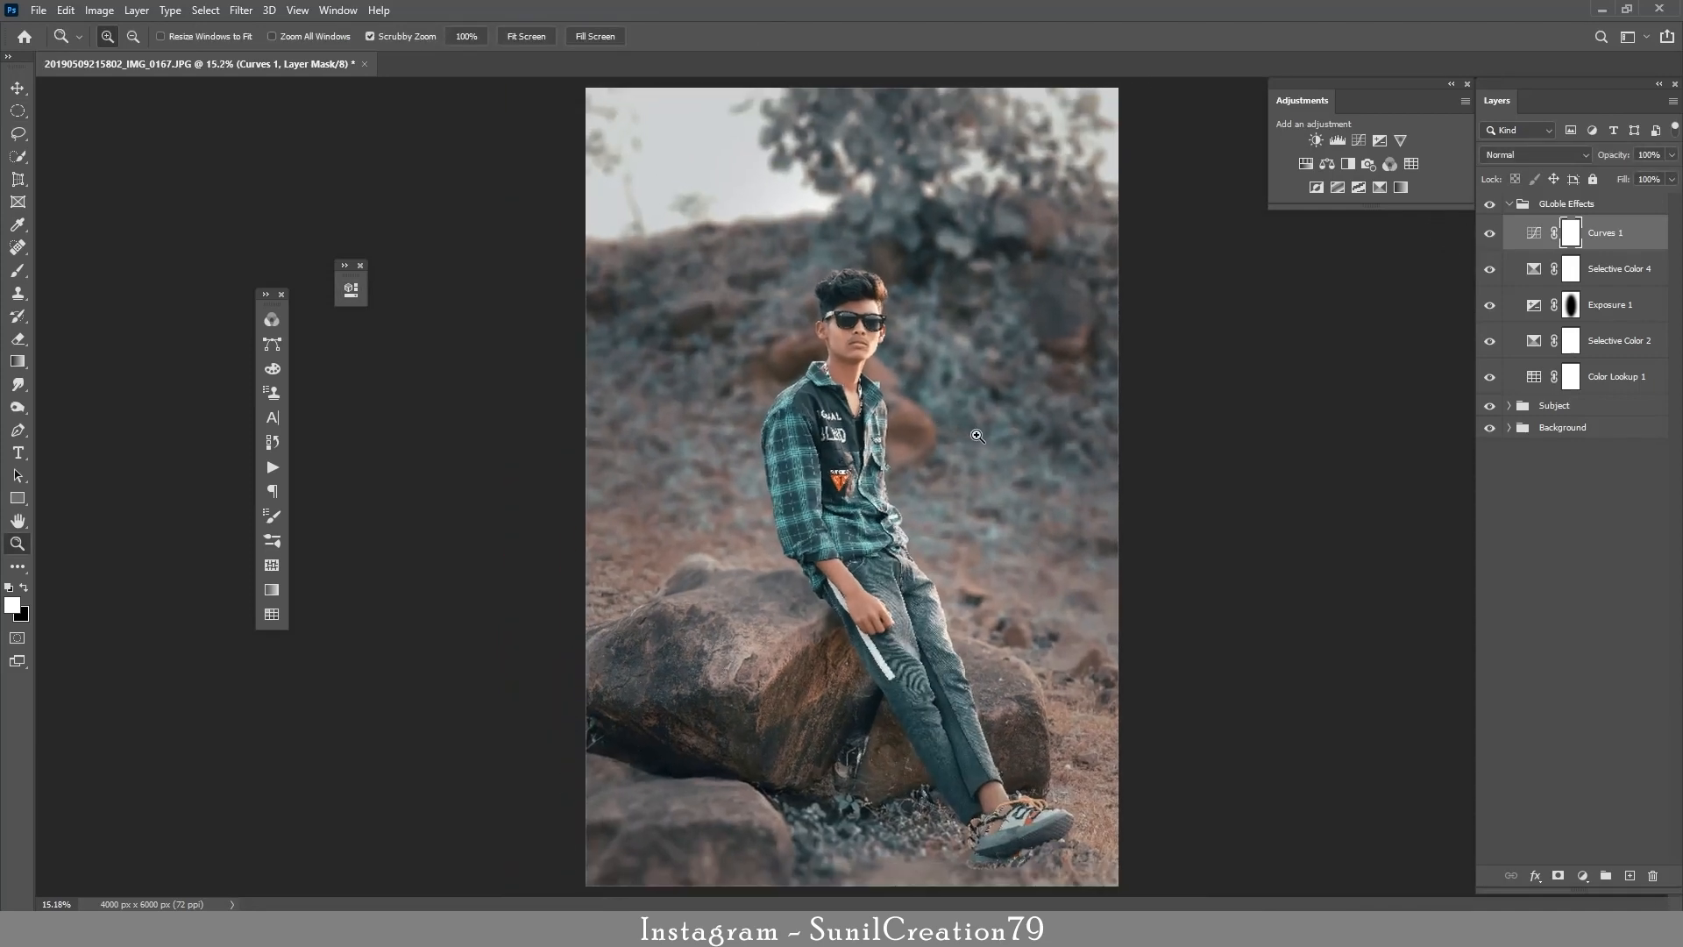
key("m")
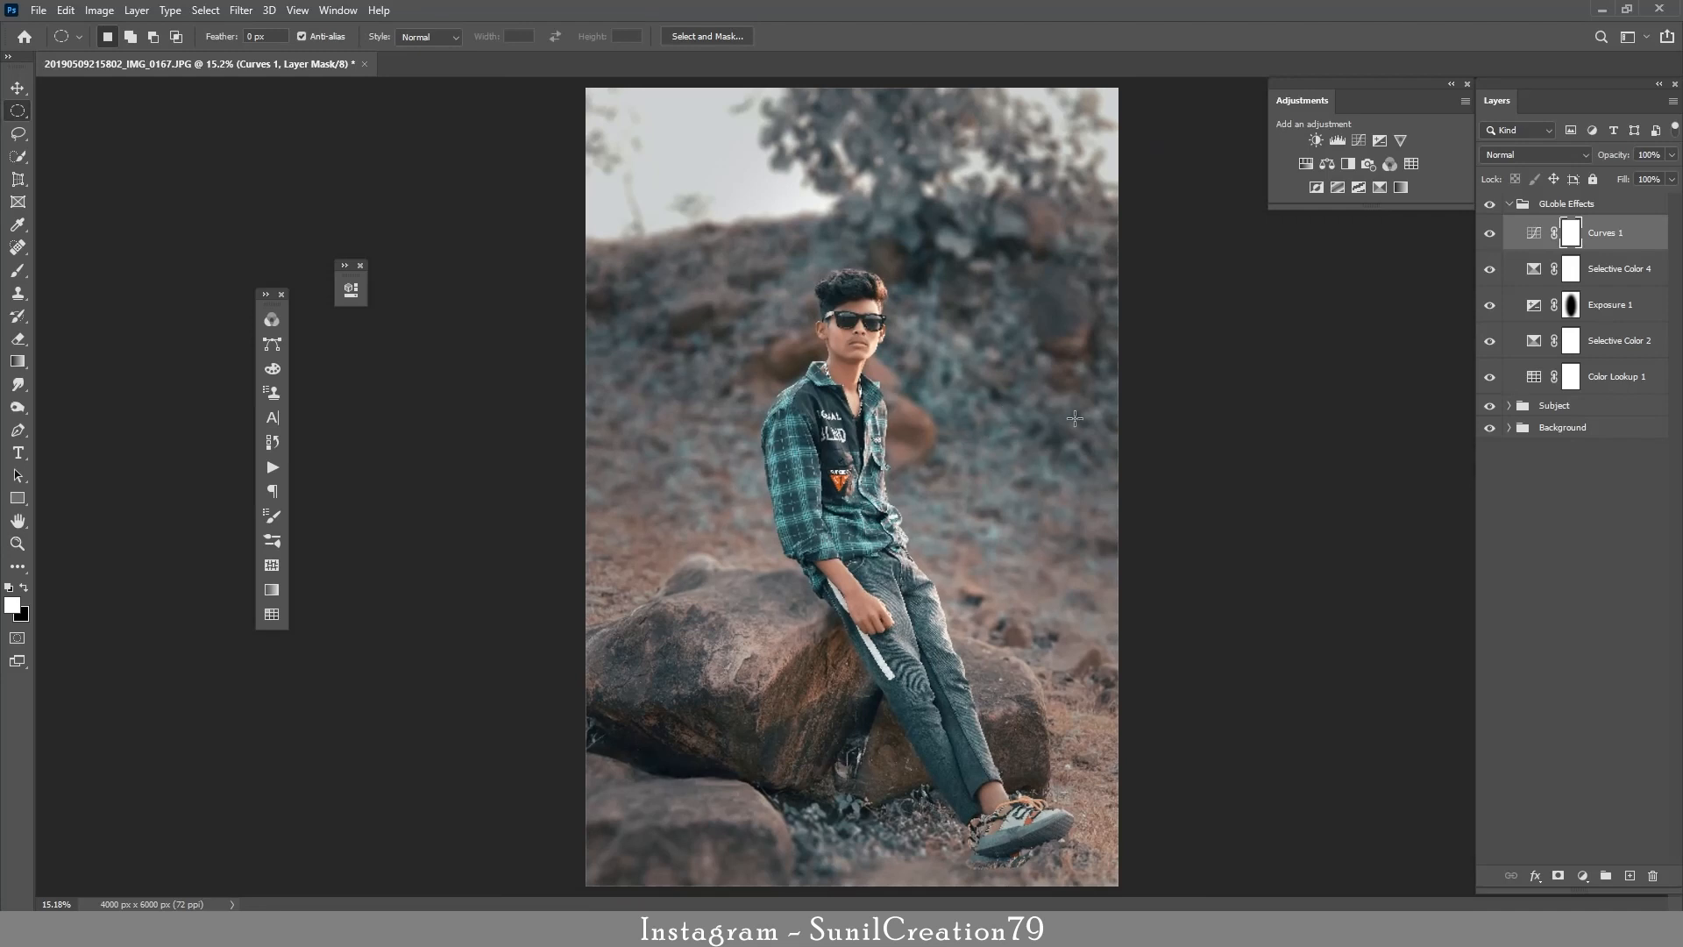
left_click(1509, 204)
left_click(1490, 226)
left_click(1489, 226)
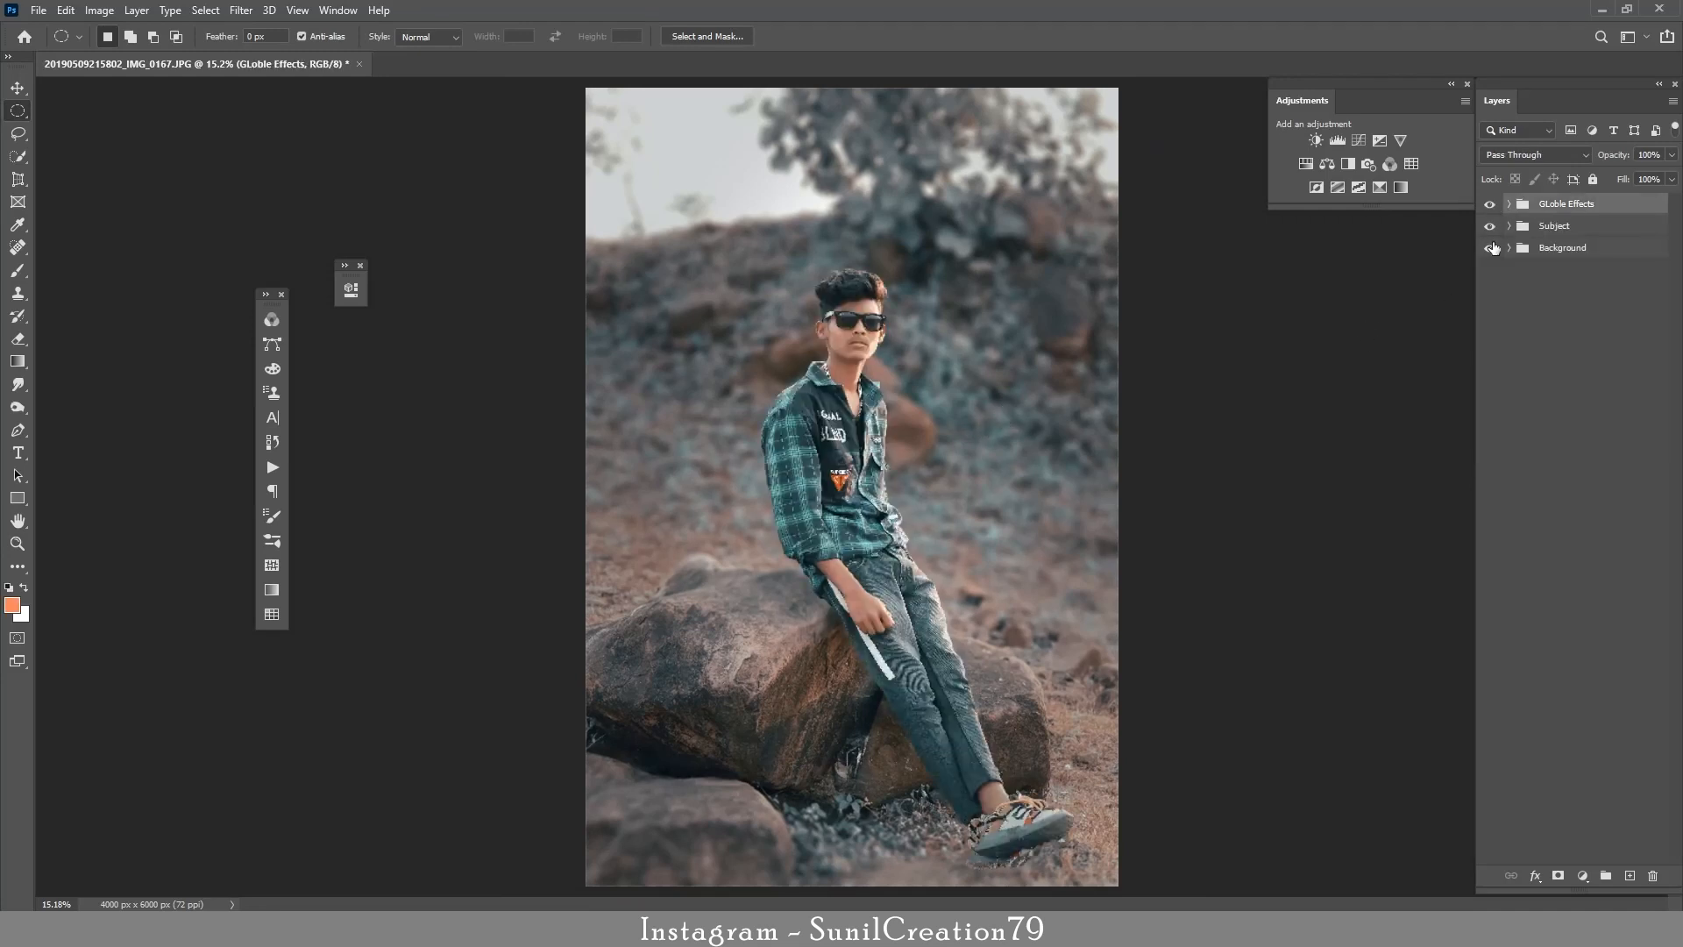
left_click(1489, 248)
left_click(1489, 248)
left_click(1529, 249)
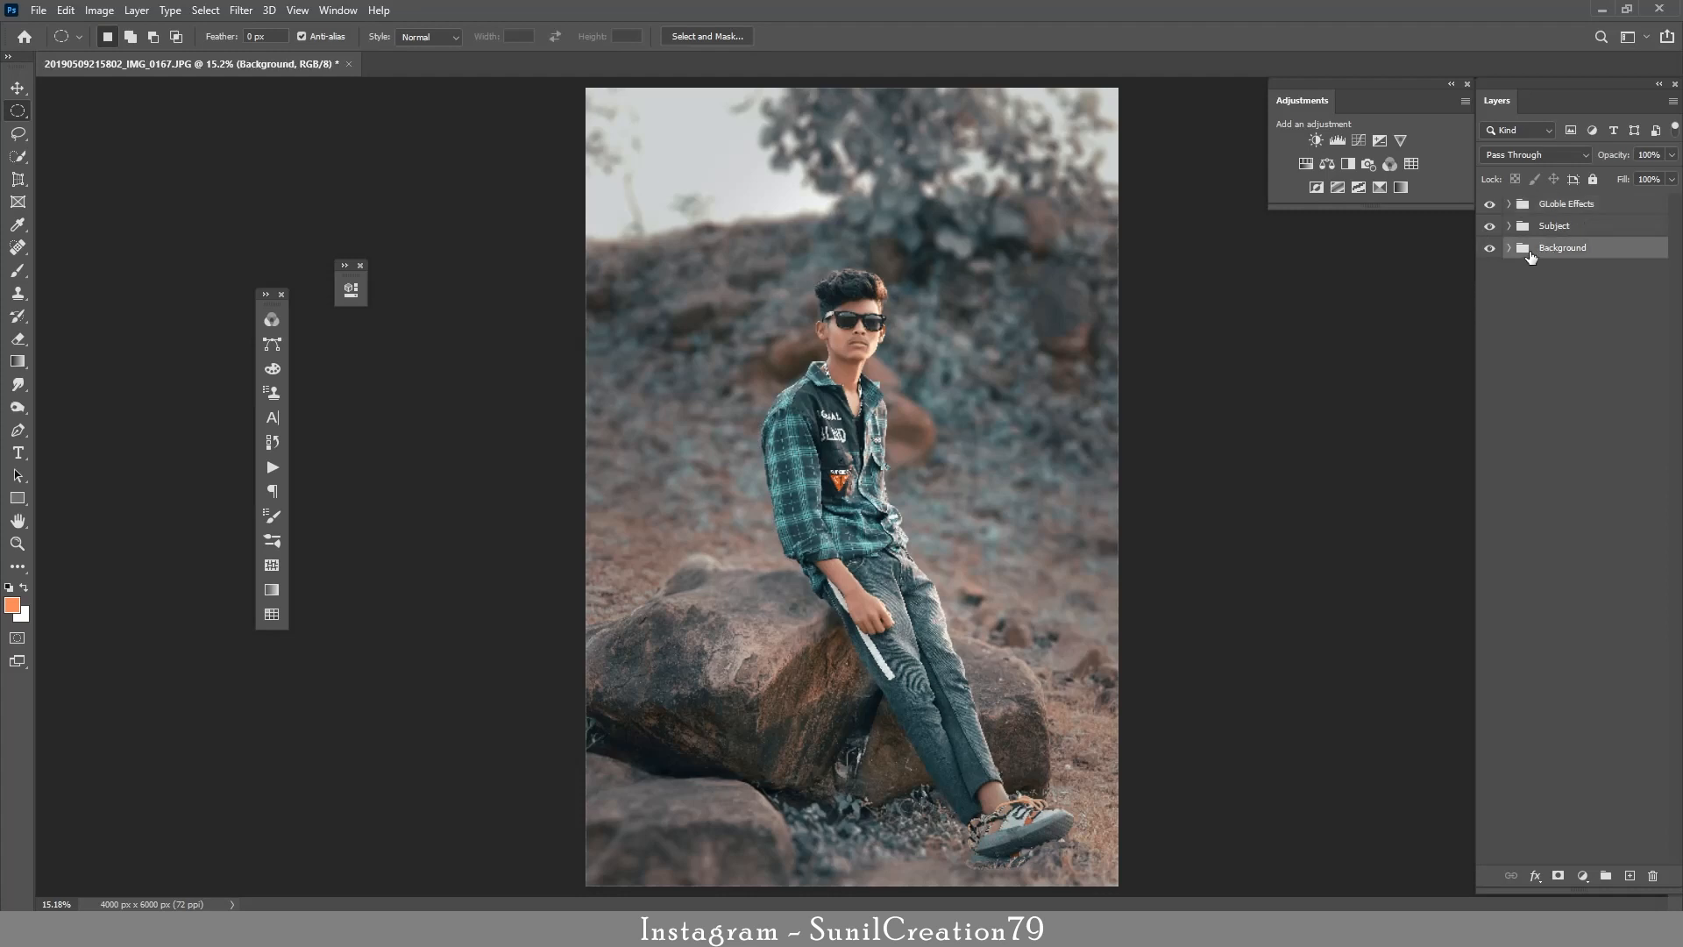
Create a new empty layer in the Subject group and place it directly beneath the masked Layer 0 copy.
left_click(1508, 226)
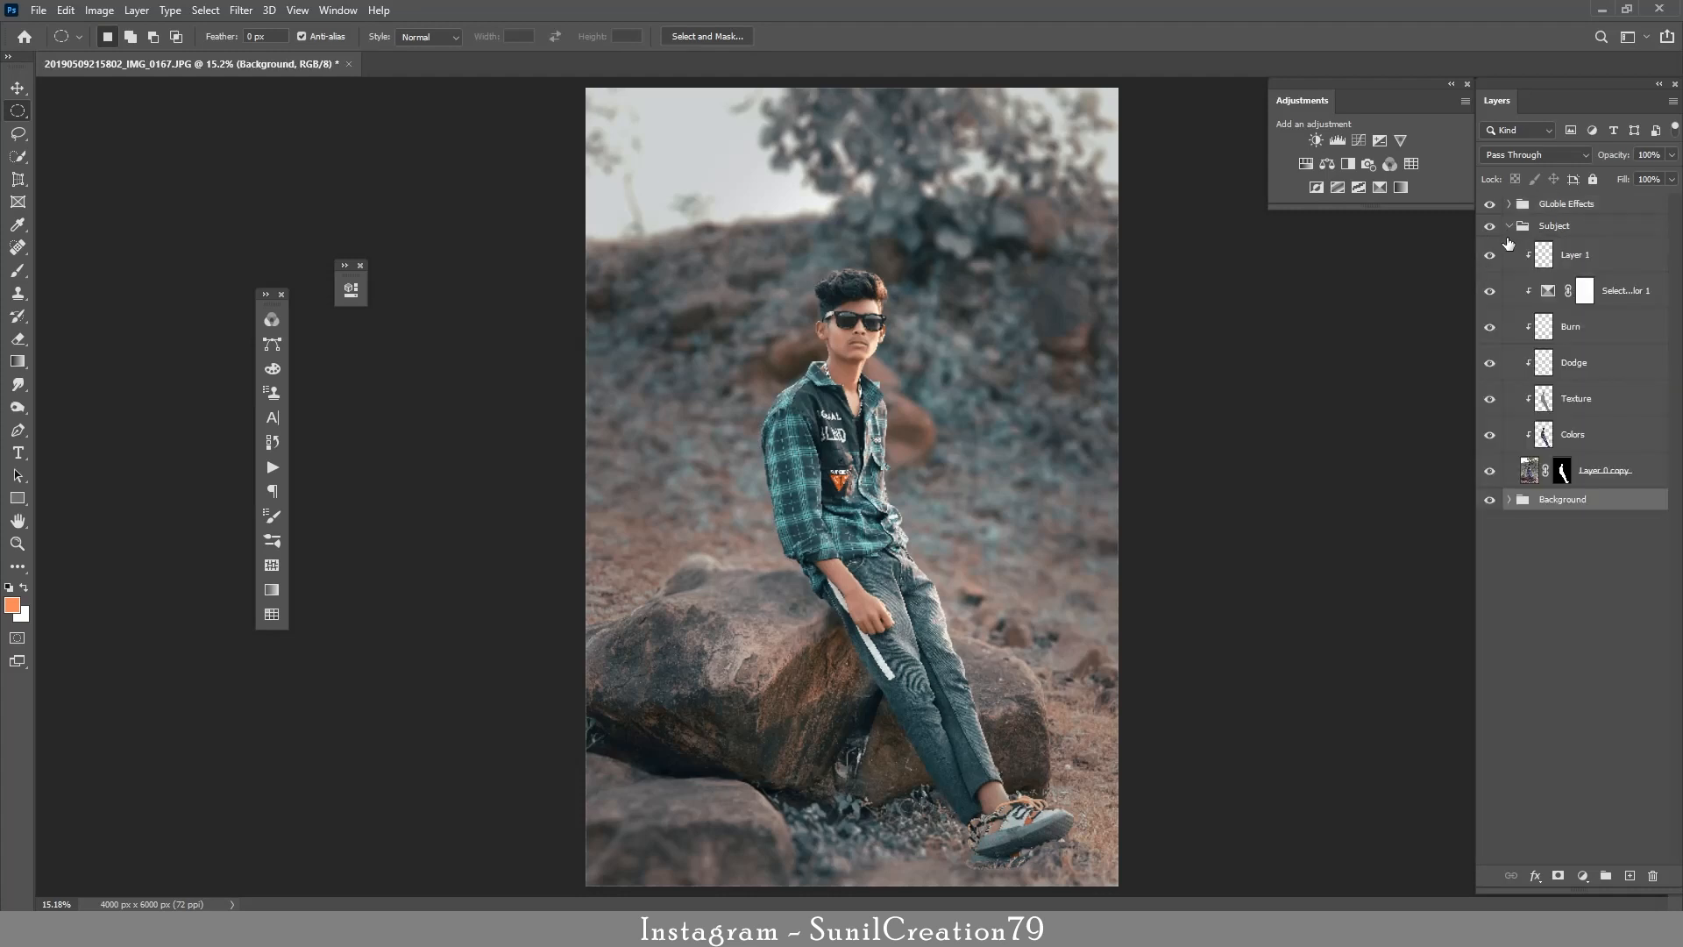
left_click(1552, 232)
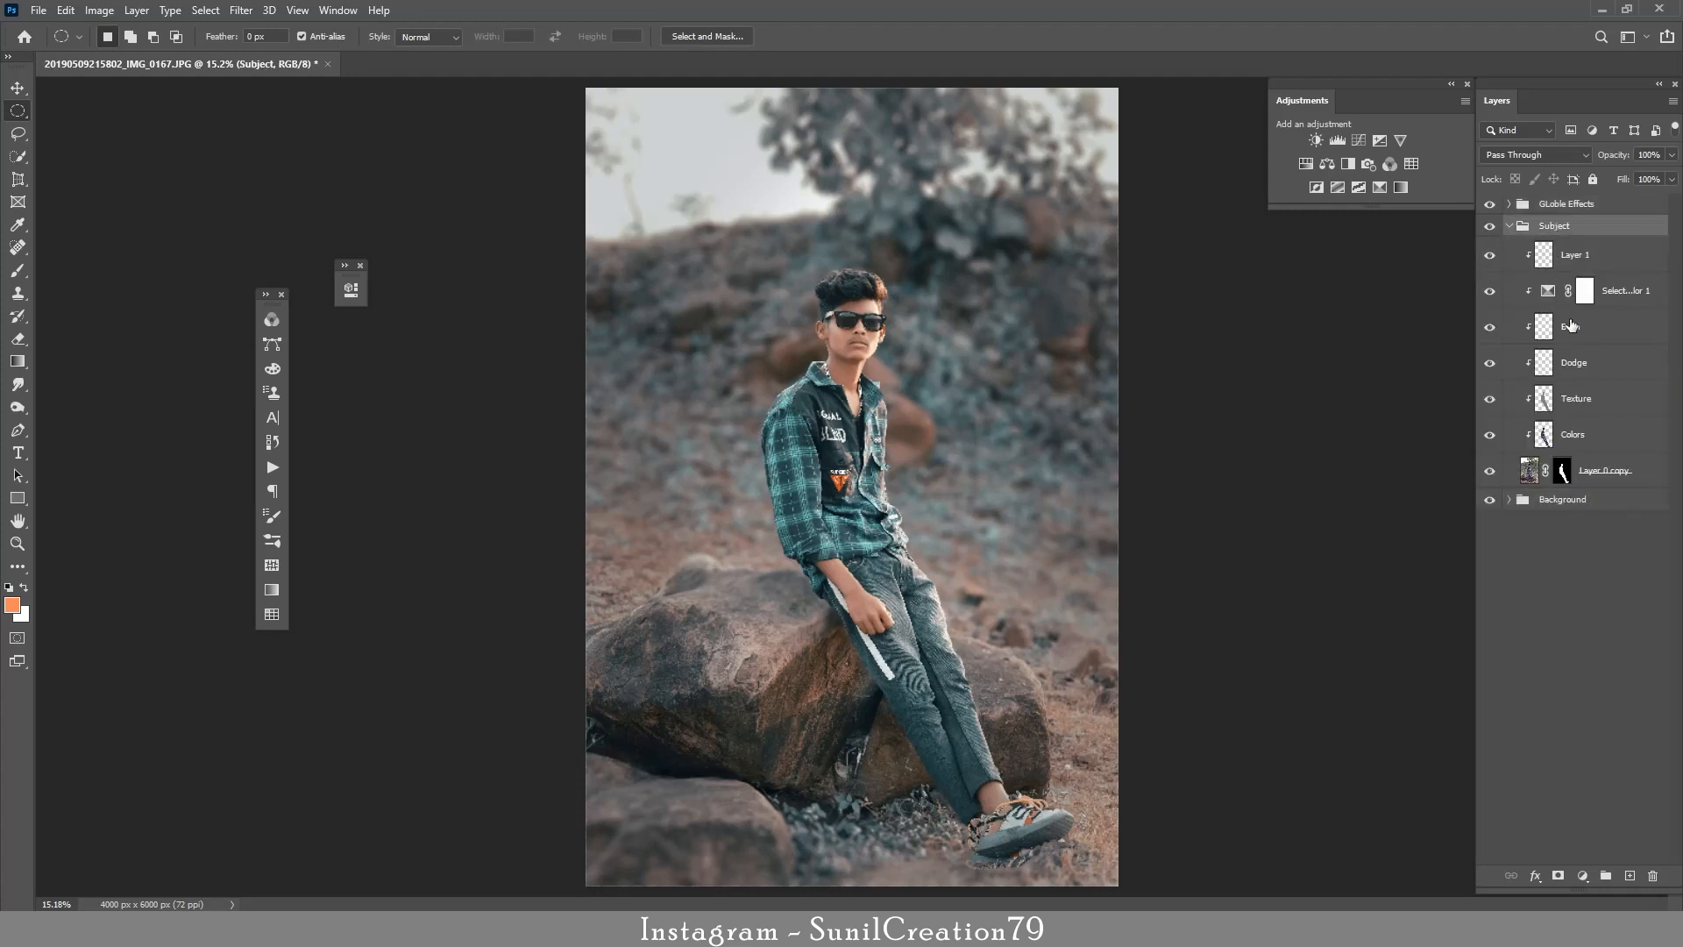
left_click(1572, 255)
left_click(1629, 874)
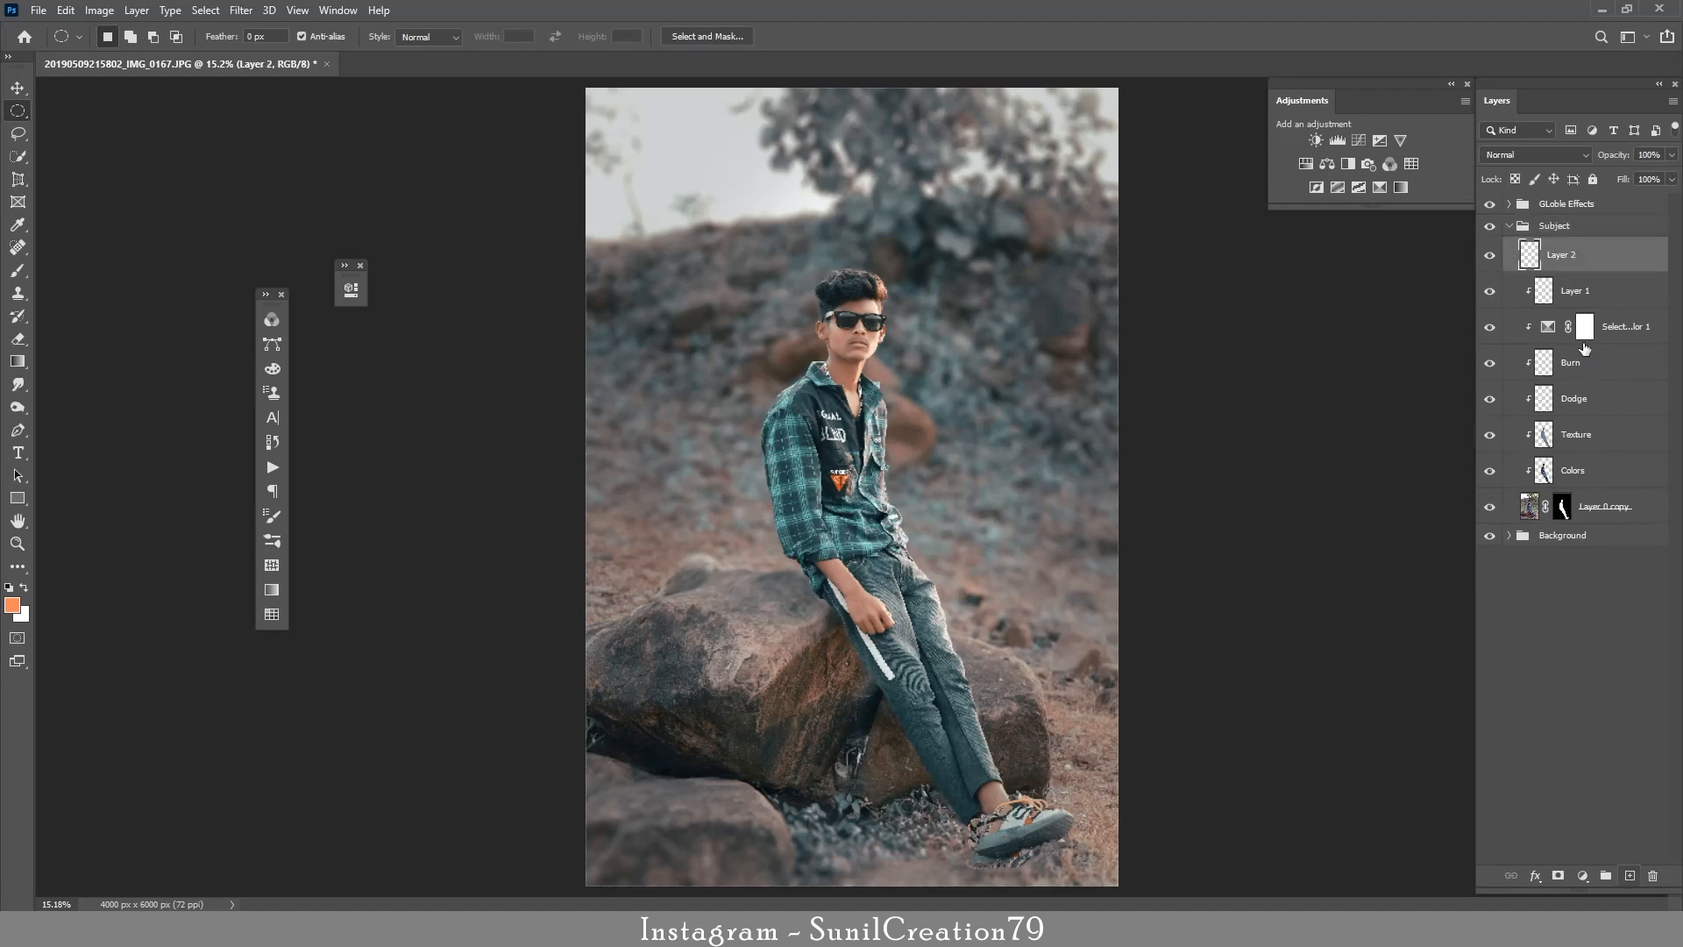
left_click_drag(1573, 260, 1556, 524)
Set Layer 2 to Multiply and prepare a black soft brush with 5% flow and a flattened elliptical tip.
left_click_drag(837, 623, 947, 623)
left_click(17, 270)
left_click(8, 586)
left_click(1535, 155)
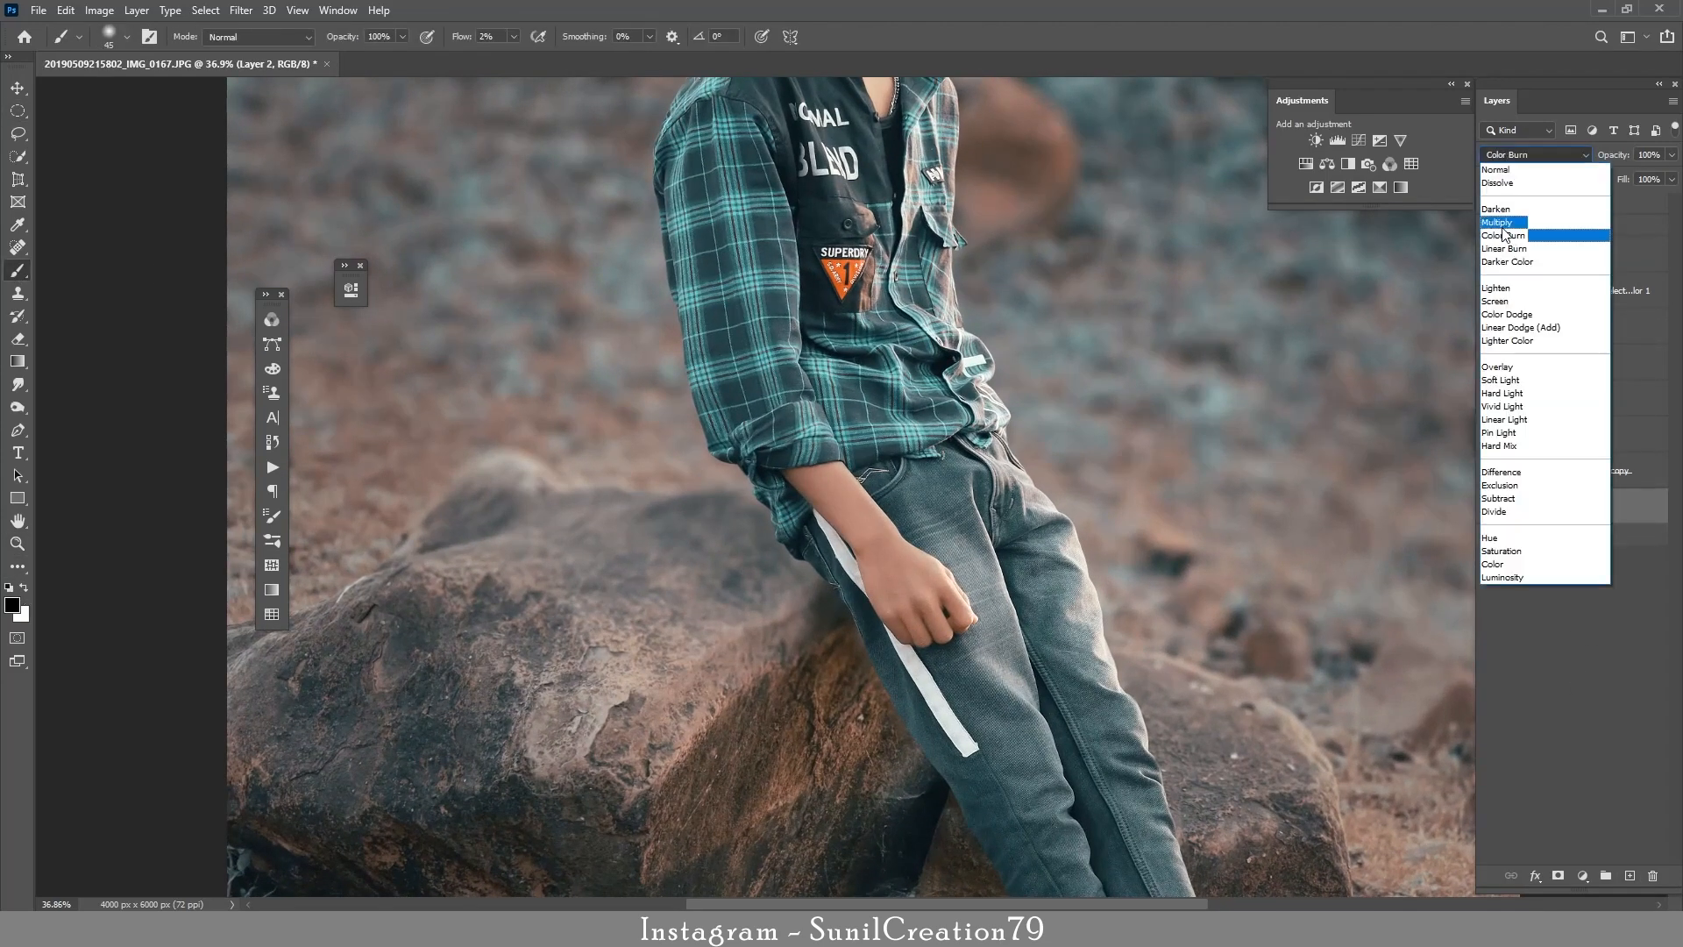
left_click(1516, 223)
left_click(467, 42)
left_click(149, 37)
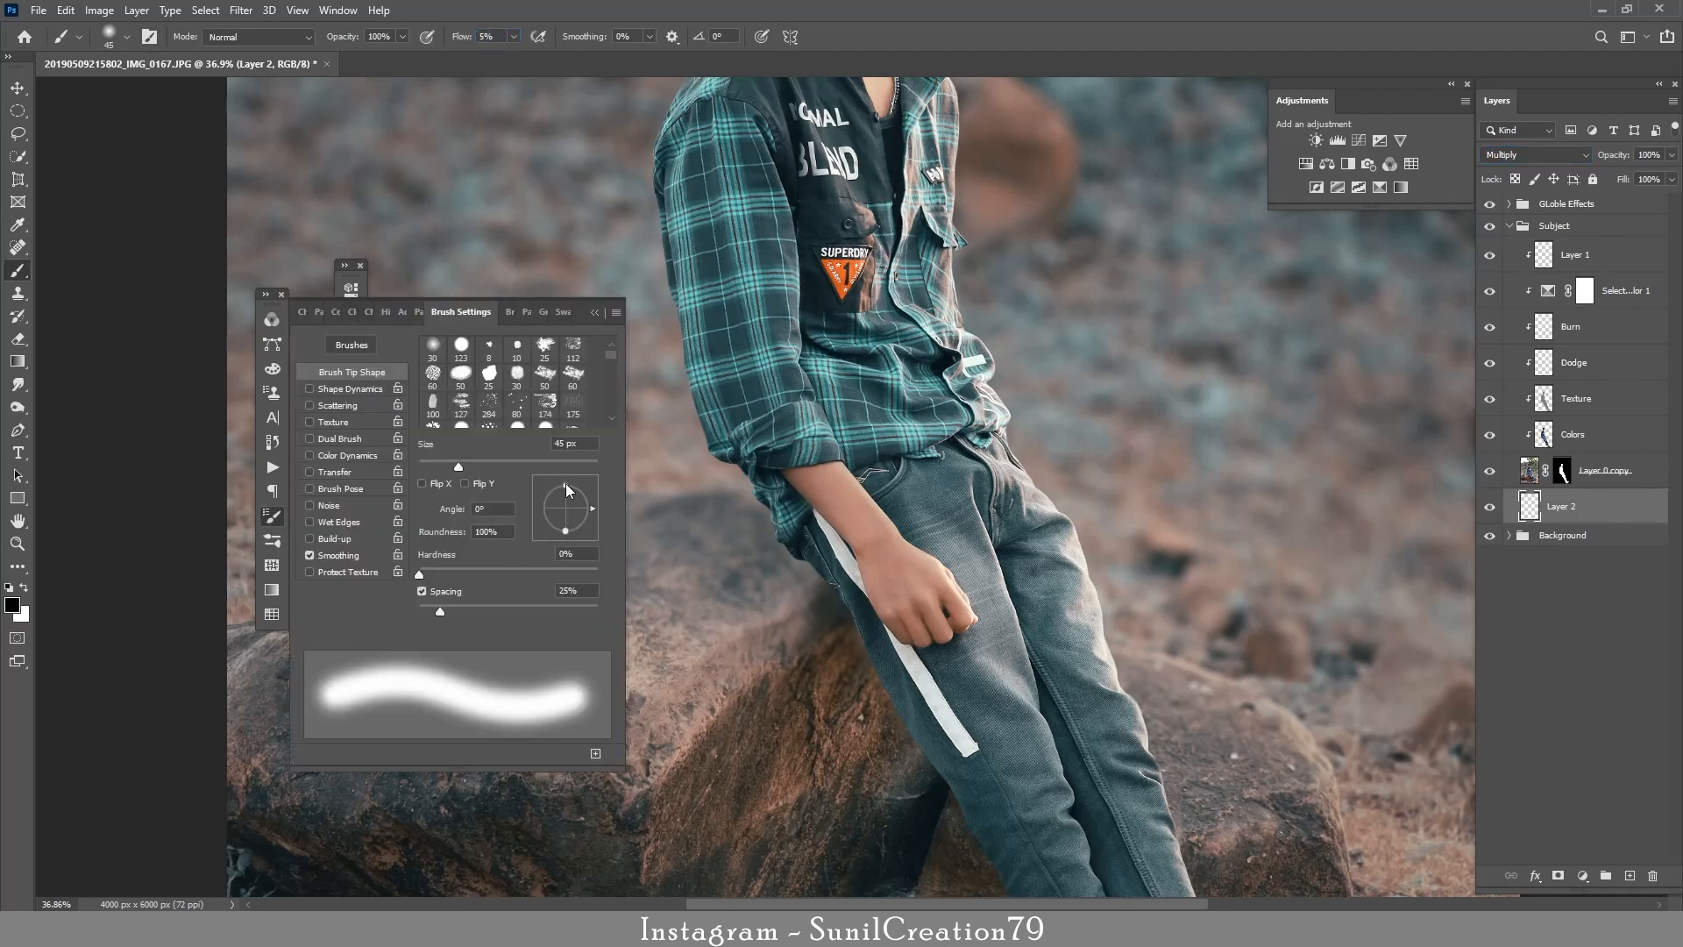
left_click_drag(565, 485, 565, 500)
left_click(593, 313)
Paint a soft contact shadow on the rock beside the subject with a 300 px brush and set Layer 2 to 70% opacity.
key("bracketright")
key("bracketright")
key("bracketright")
key("bracketright")
key("bracketright")
key("bracketright")
key("bracketright")
key("bracketright")
key("bracketright")
key("bracketright")
key("bracketright")
key("bracketright")
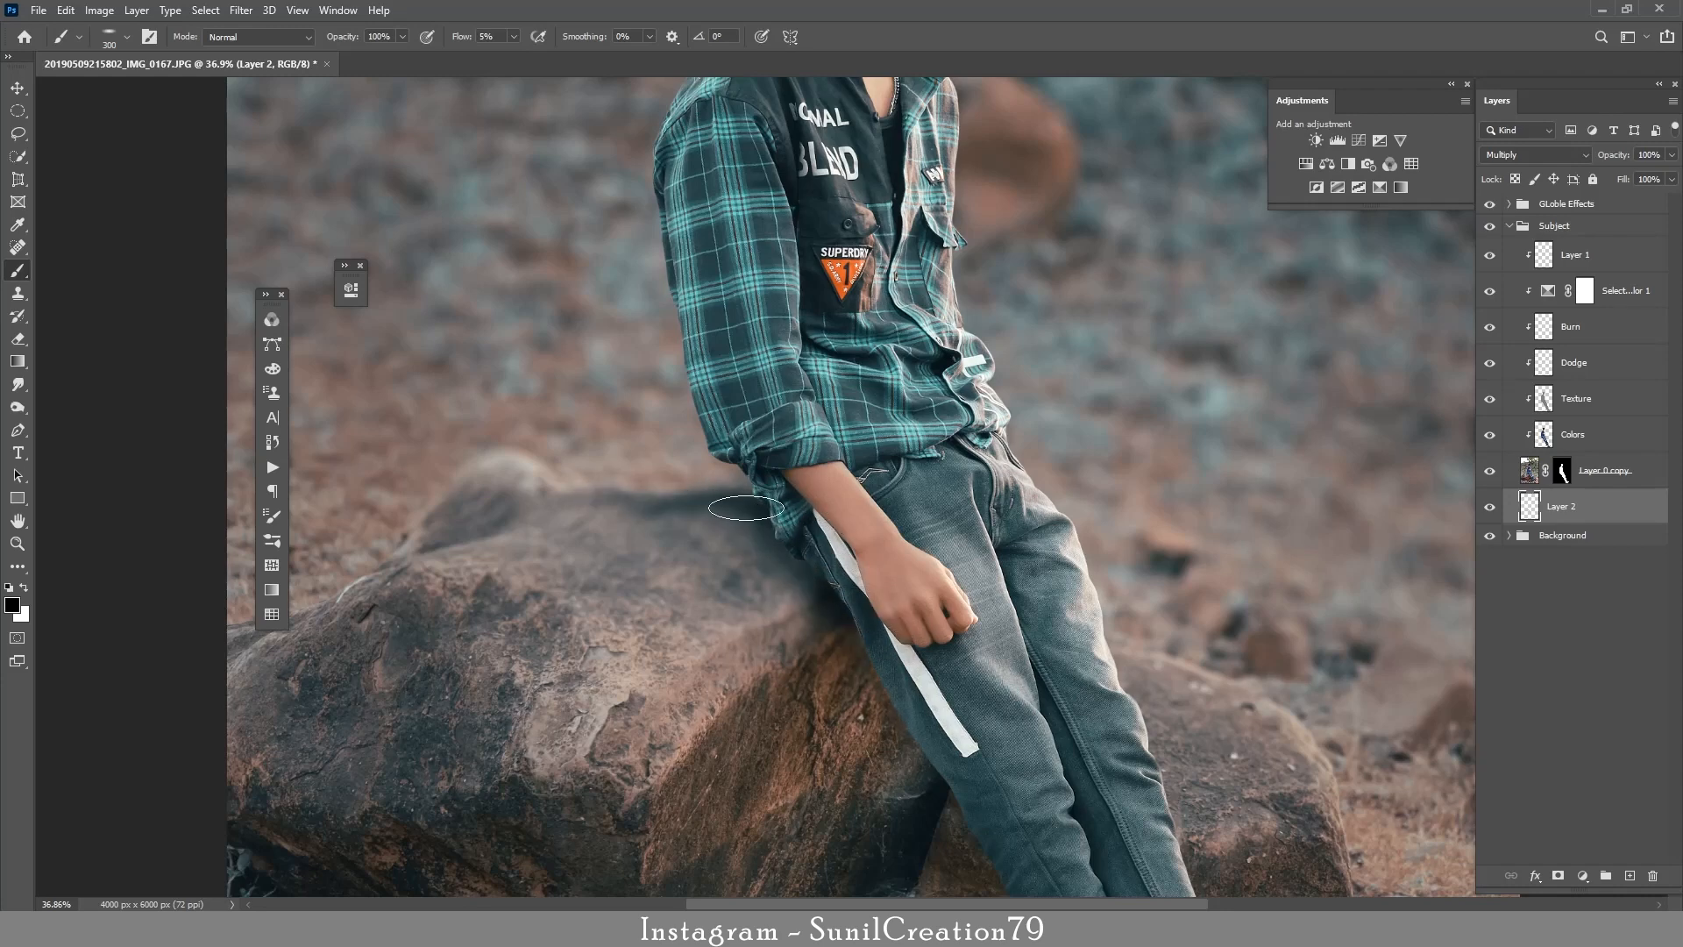
scroll(841, 530, "down", 3)
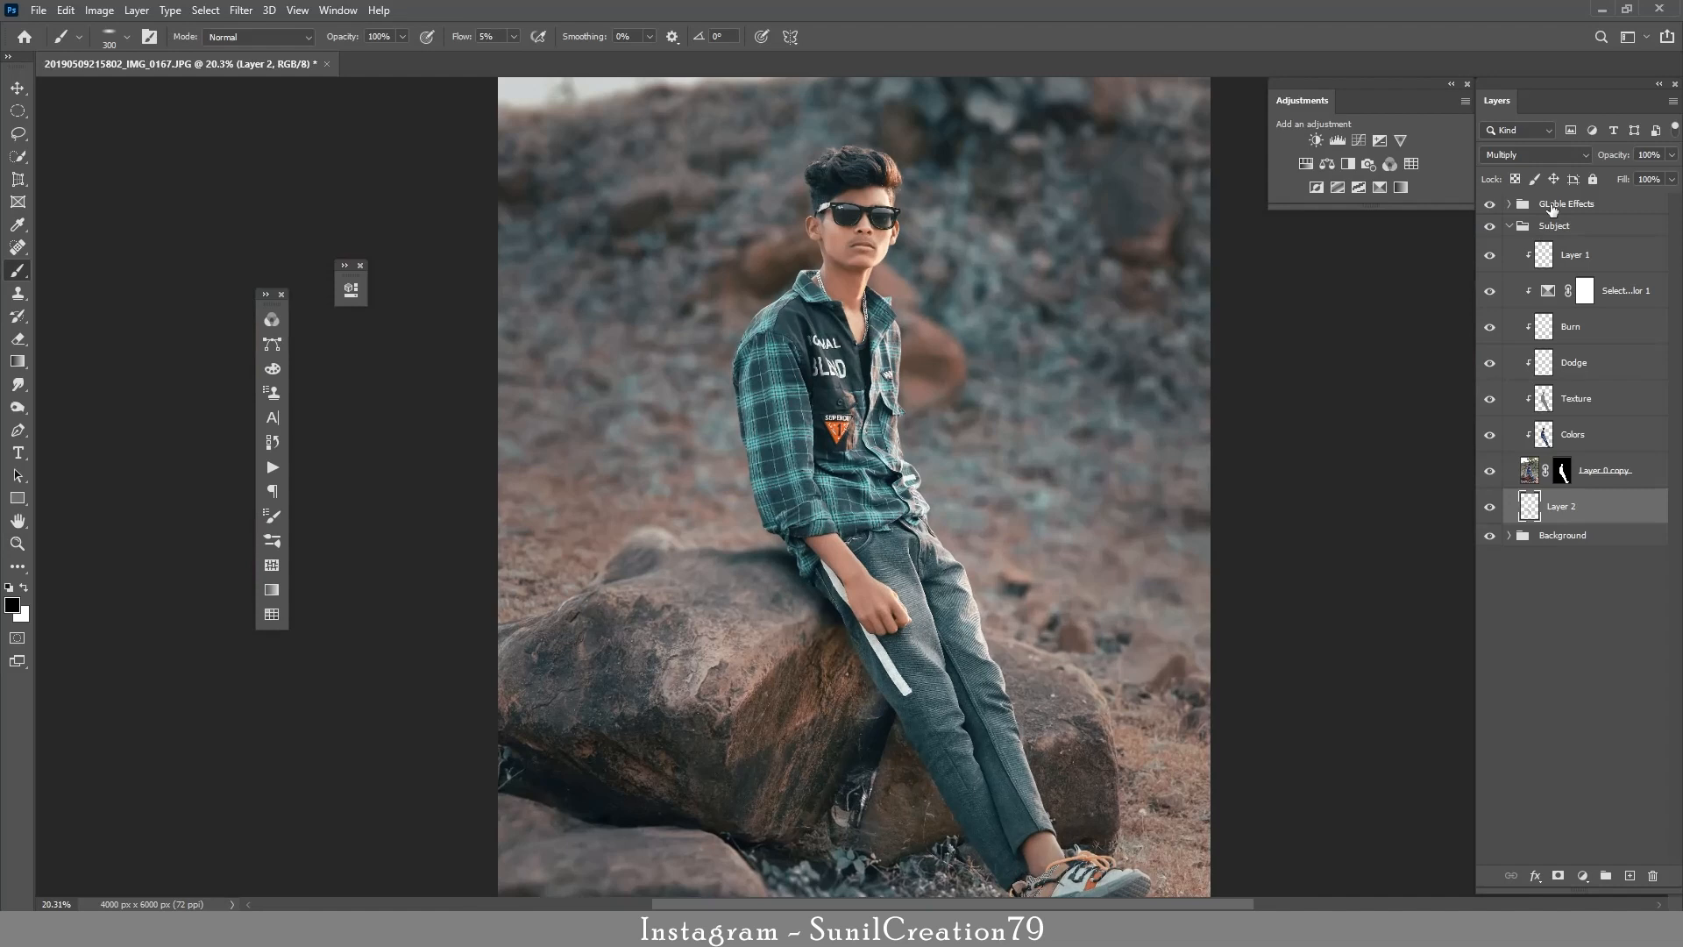
left_click_drag(1612, 155, 1617, 162)
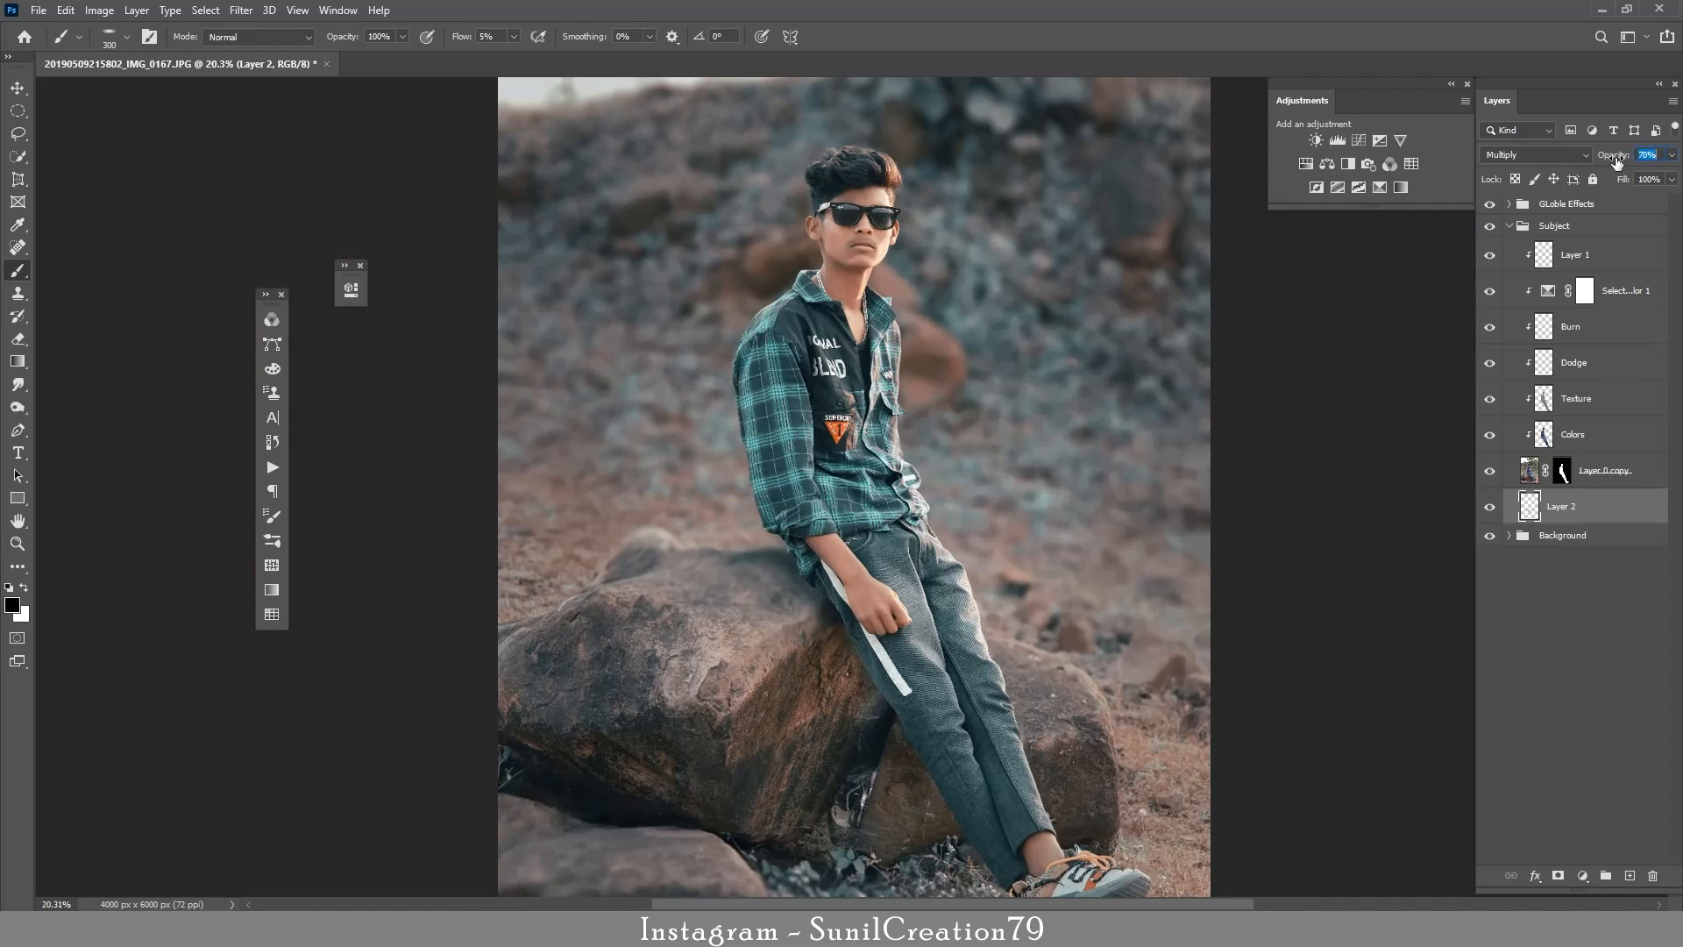
Add a new layer clipped above Layer 1, set it to Multiply, and compare the Subject group hidden and shown.
left_click(1591, 263)
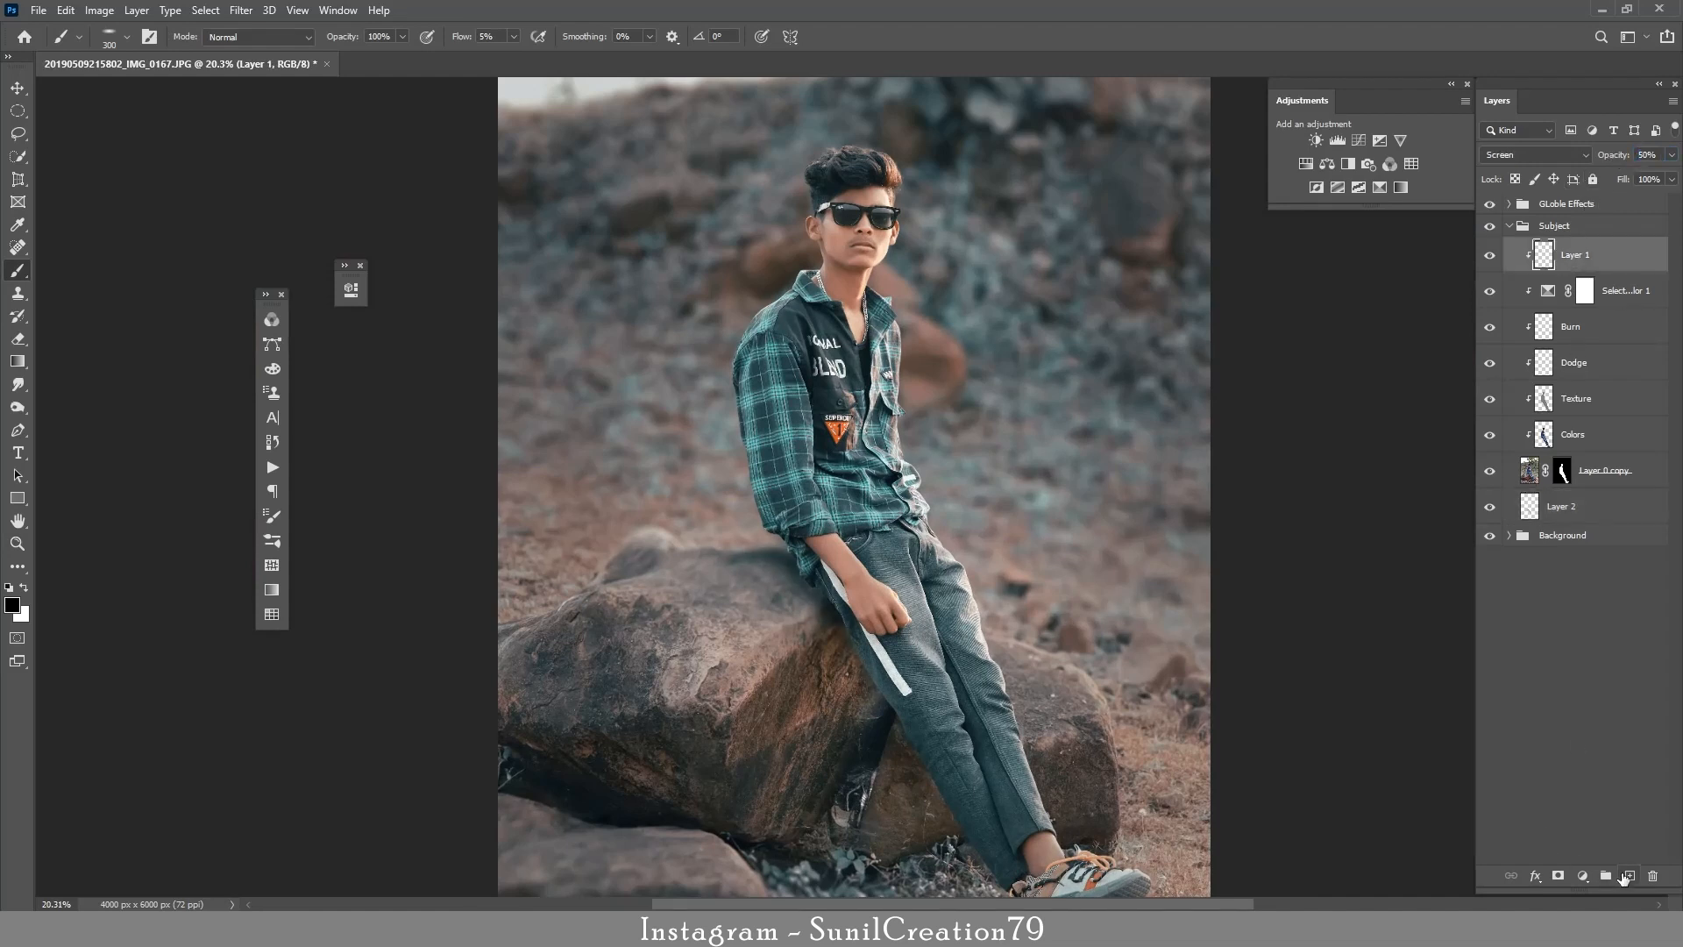
key("ctrl+shift+alt+n")
key("ctrl+alt+g")
left_click(1516, 158)
left_click(1490, 219)
left_click(1488, 225)
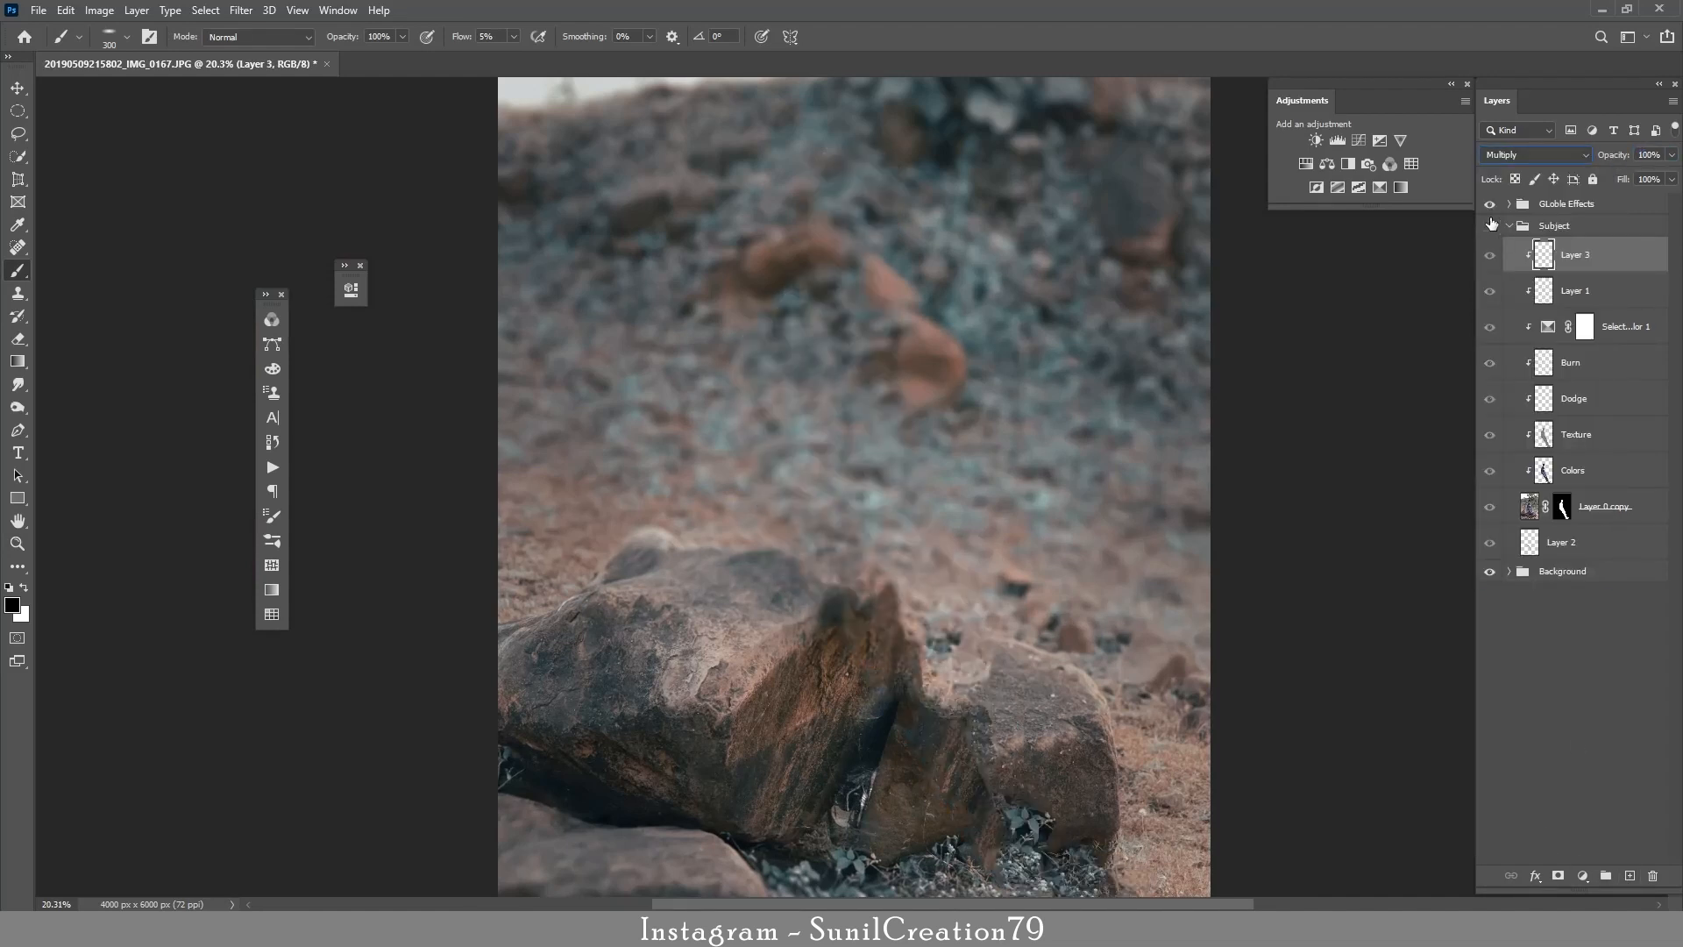
left_click(1489, 225)
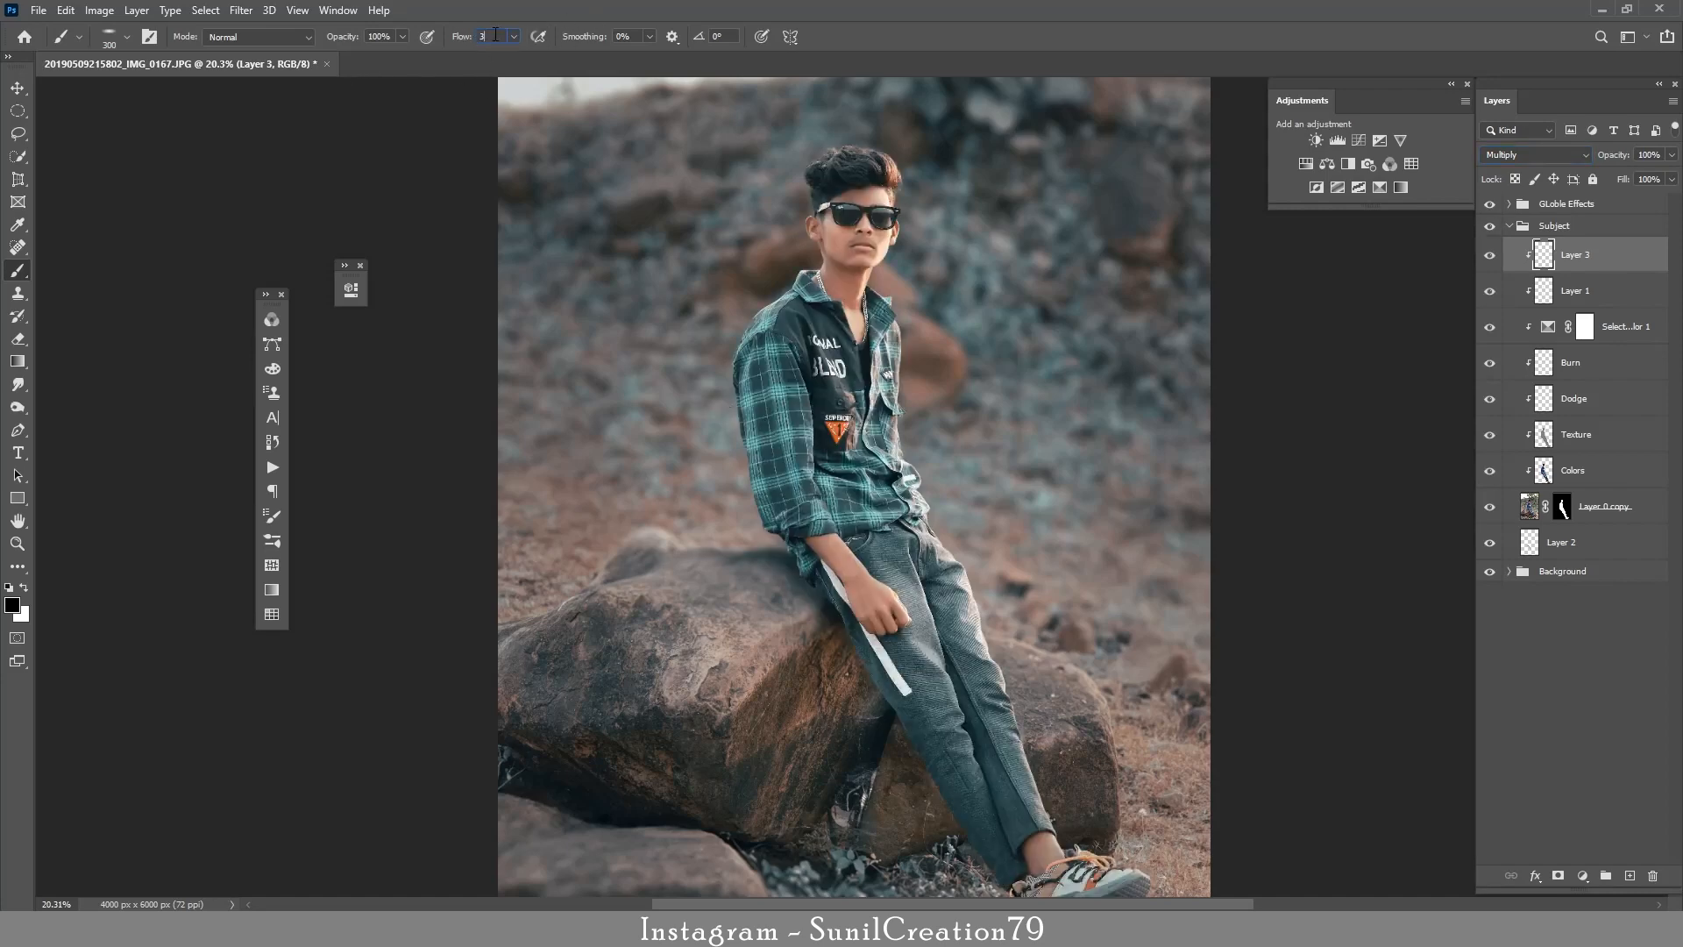
Shade the subject's edge near the rock on Layer 3 with a small 3% flow brush and set the layer to 78% opacity.
key("Return")
key("z")
mouse_move(792, 578)
left_mouse_down()
mouse_move(810, 568)
mouse_move(793, 534)
mouse_move(892, 671)
mouse_move(867, 595)
left_mouse_up()
key("bracketleft")
key("bracketleft")
key("bracketleft")
key("bracketleft")
key("bracketleft")
key("bracketleft")
key("bracketleft")
key("bracketleft")
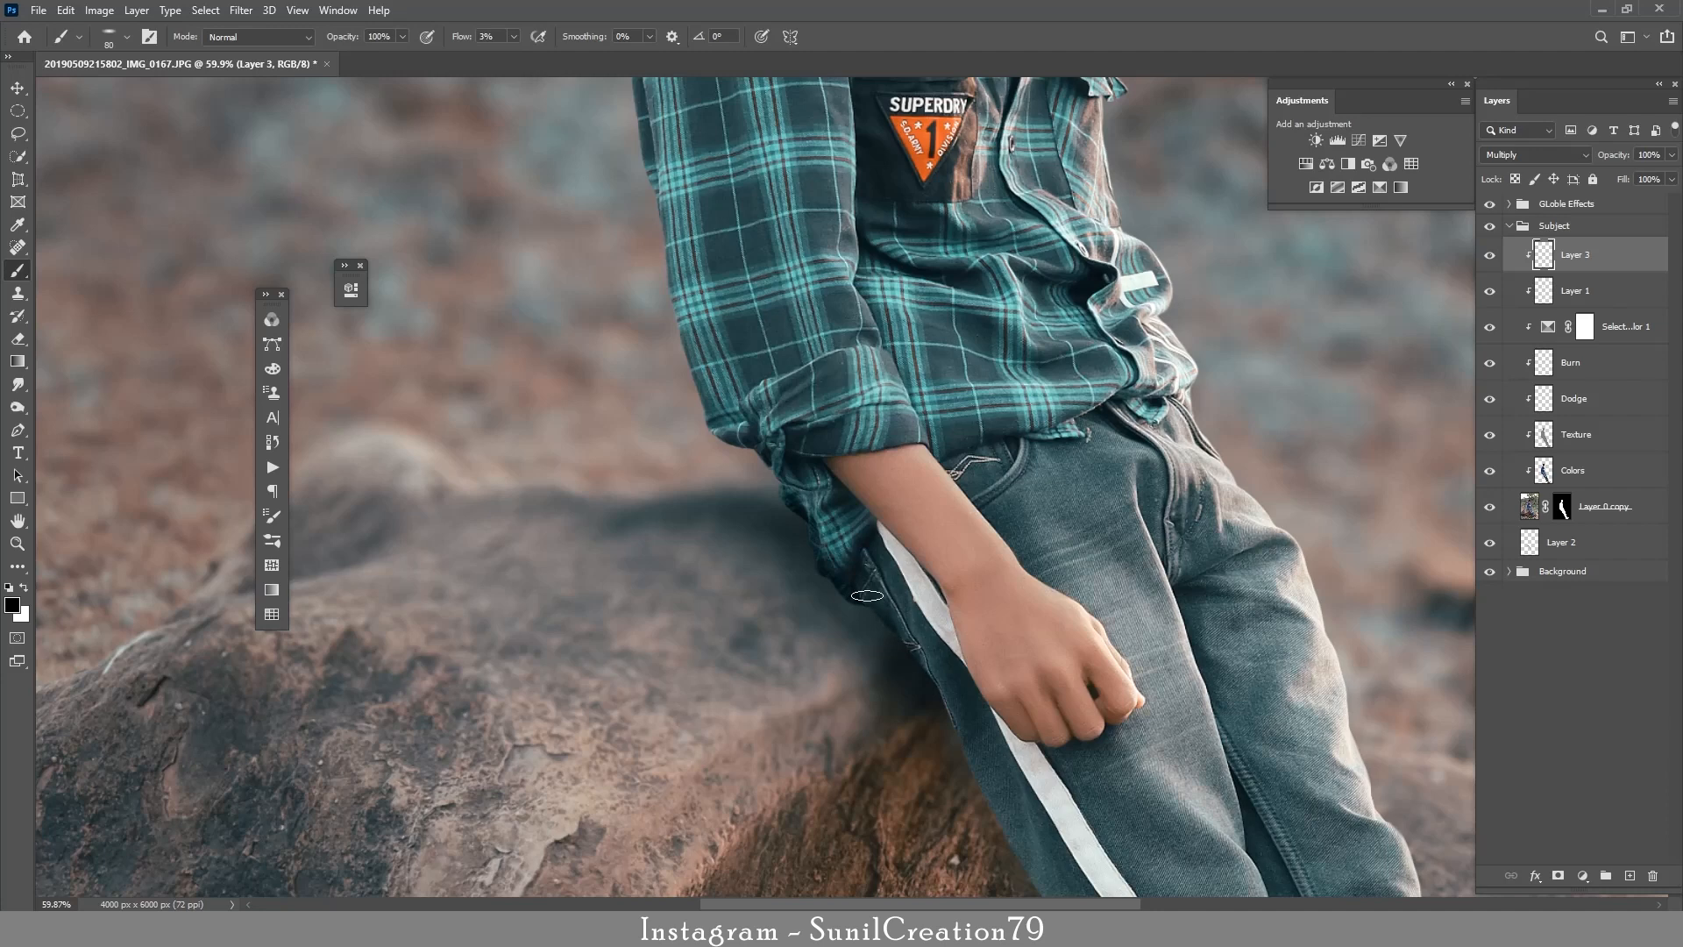
key("bracketright")
key("bracketright")
left_click_drag(1616, 160, 1627, 160)
Compare the image with Layer 3 hidden and shown, viewing both the whole photo and the subject up close.
key("z")
left_click_drag(973, 455, 857, 460)
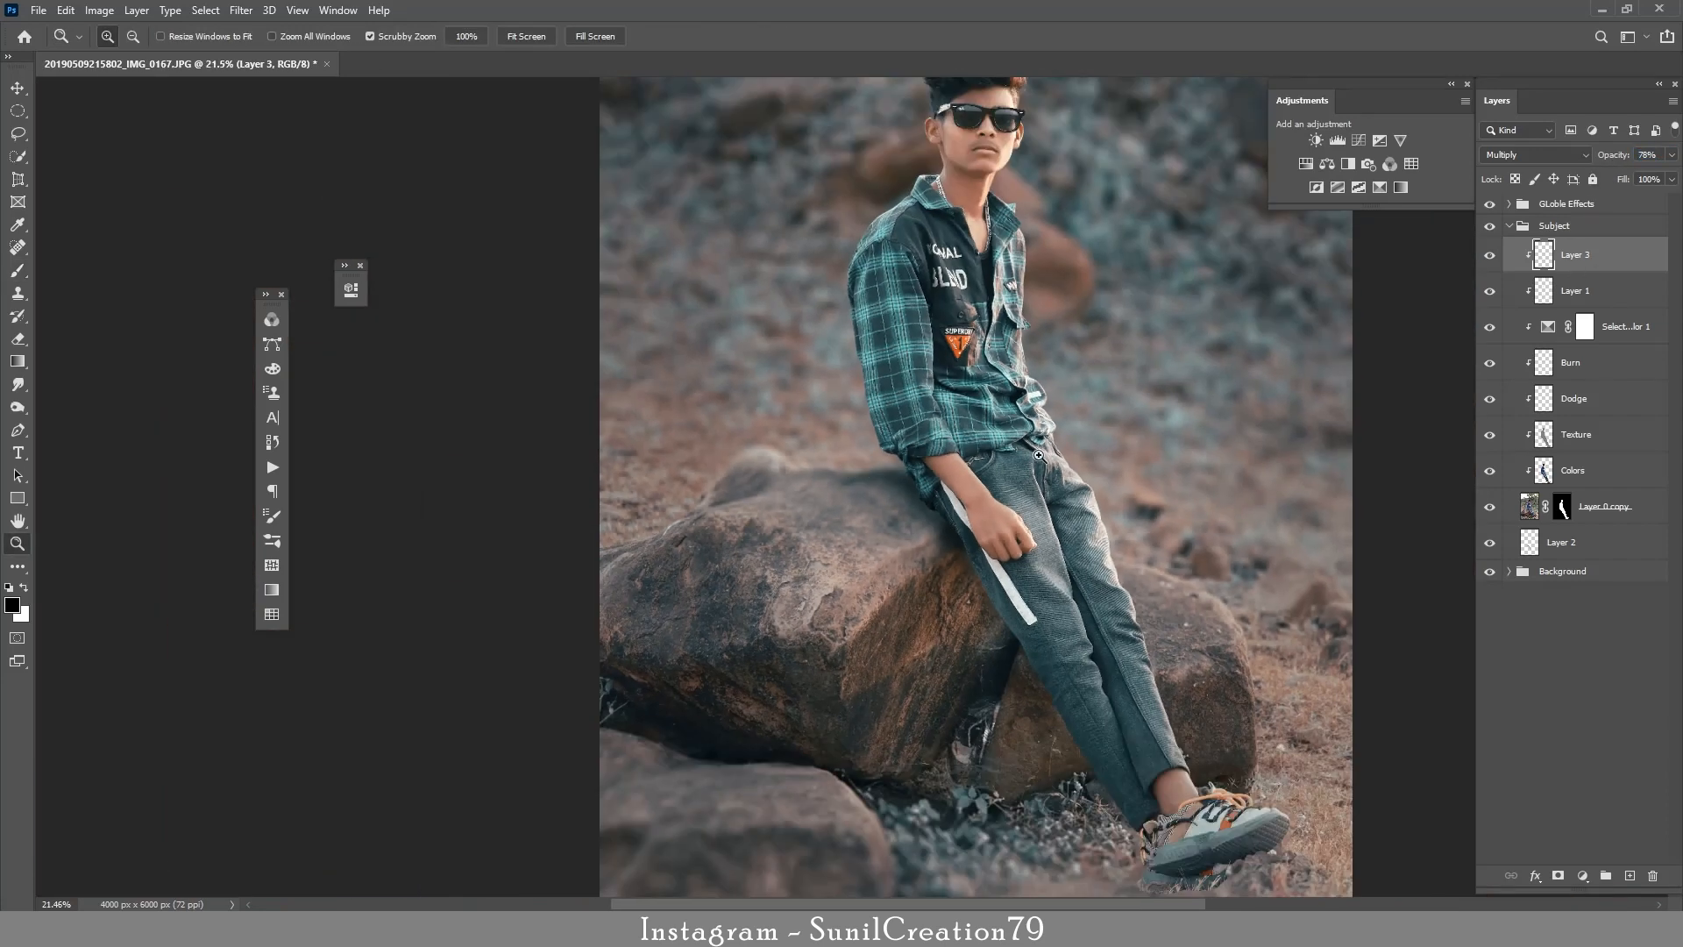
mouse_move(1040, 456)
left_mouse_down()
mouse_move(1019, 448)
mouse_move(1035, 487)
left_mouse_up()
key("b")
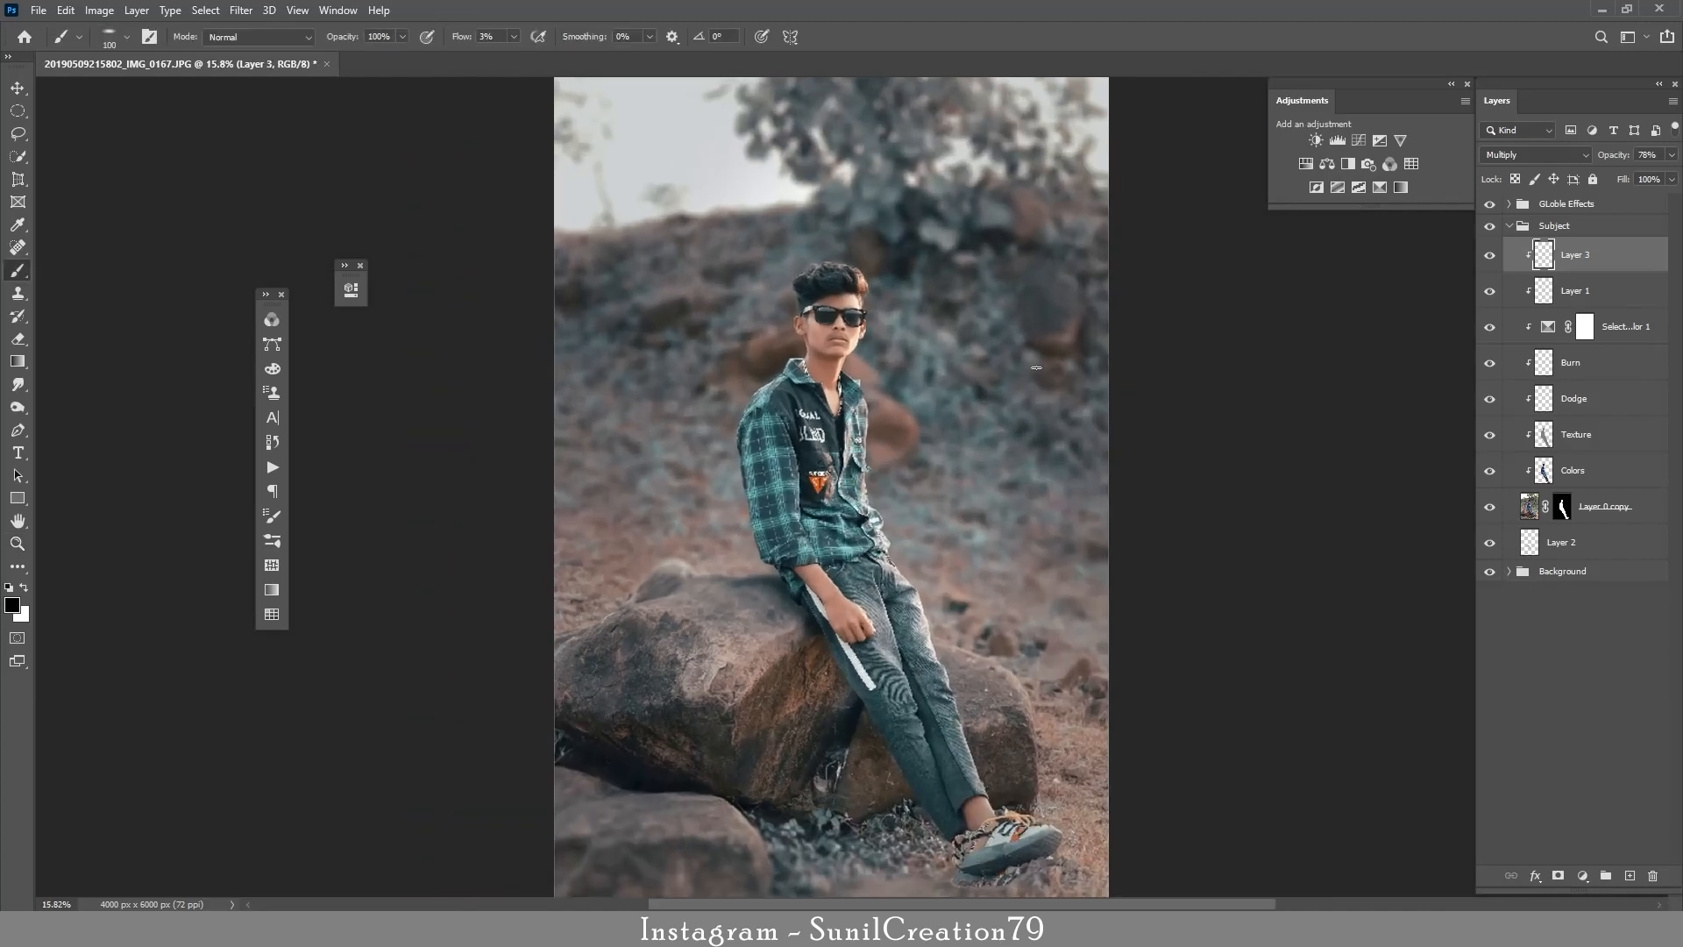
left_click(1489, 257)
left_click(1489, 259)
left_click(1488, 257)
left_click(1485, 255)
left_click(1487, 258)
key("z")
left_click_drag(956, 334, 1019, 358)
key("ctrl+0")
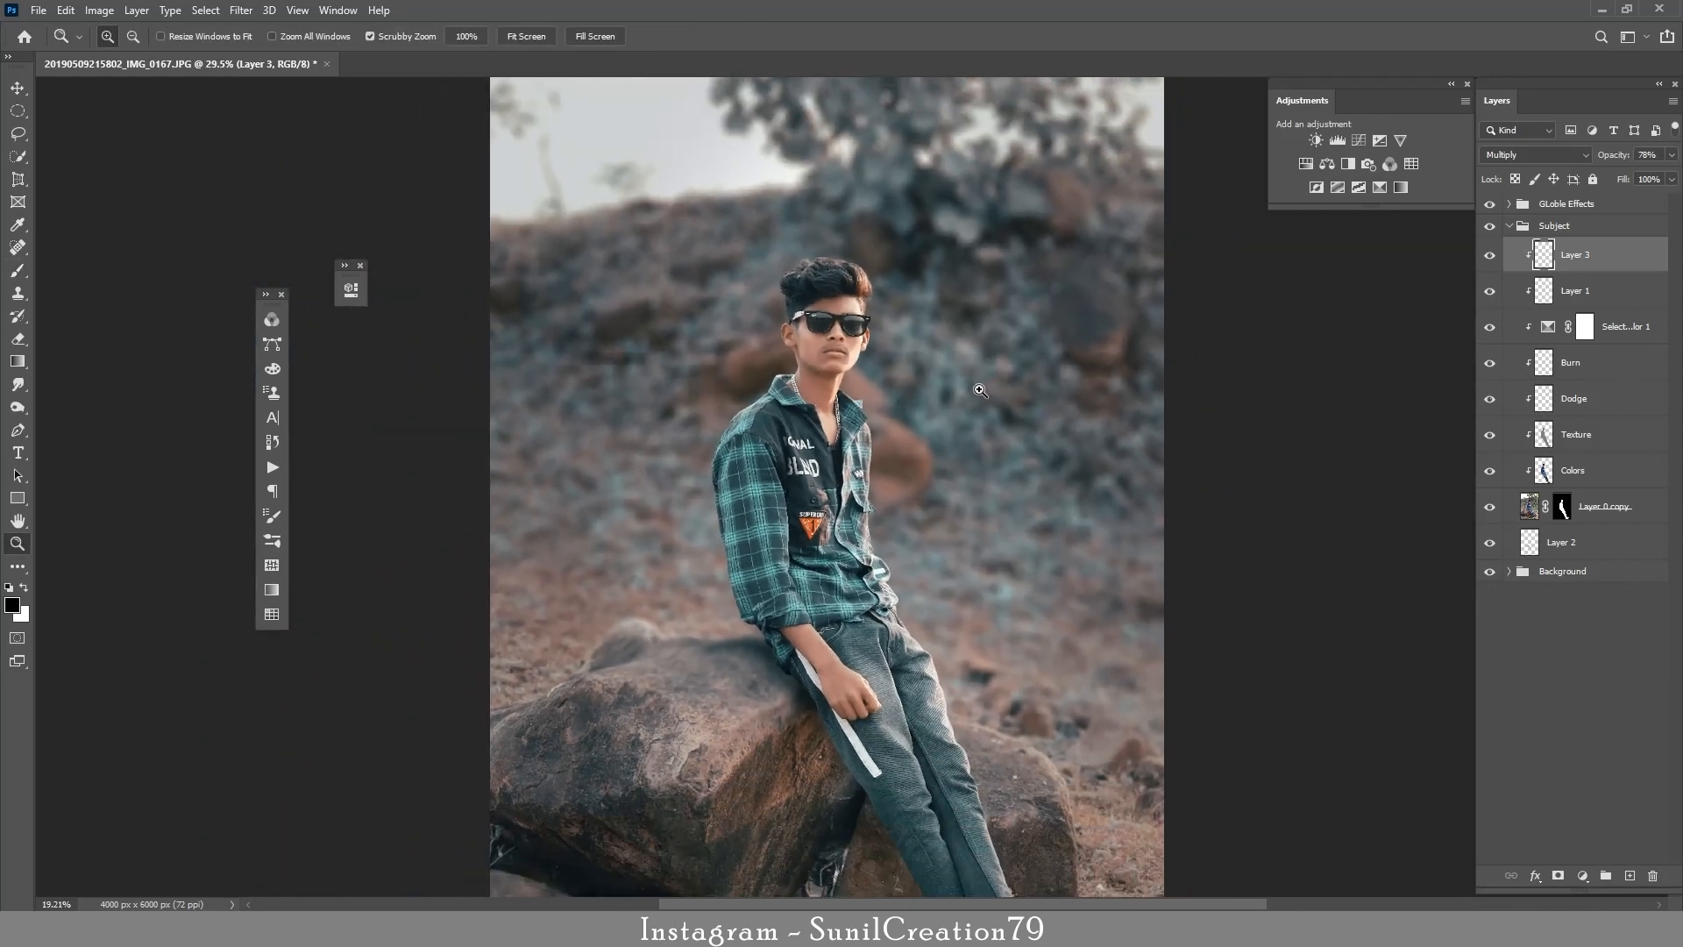
key("b")
Create a new layer at the top of the Background group and fill it with black.
left_click(1509, 226)
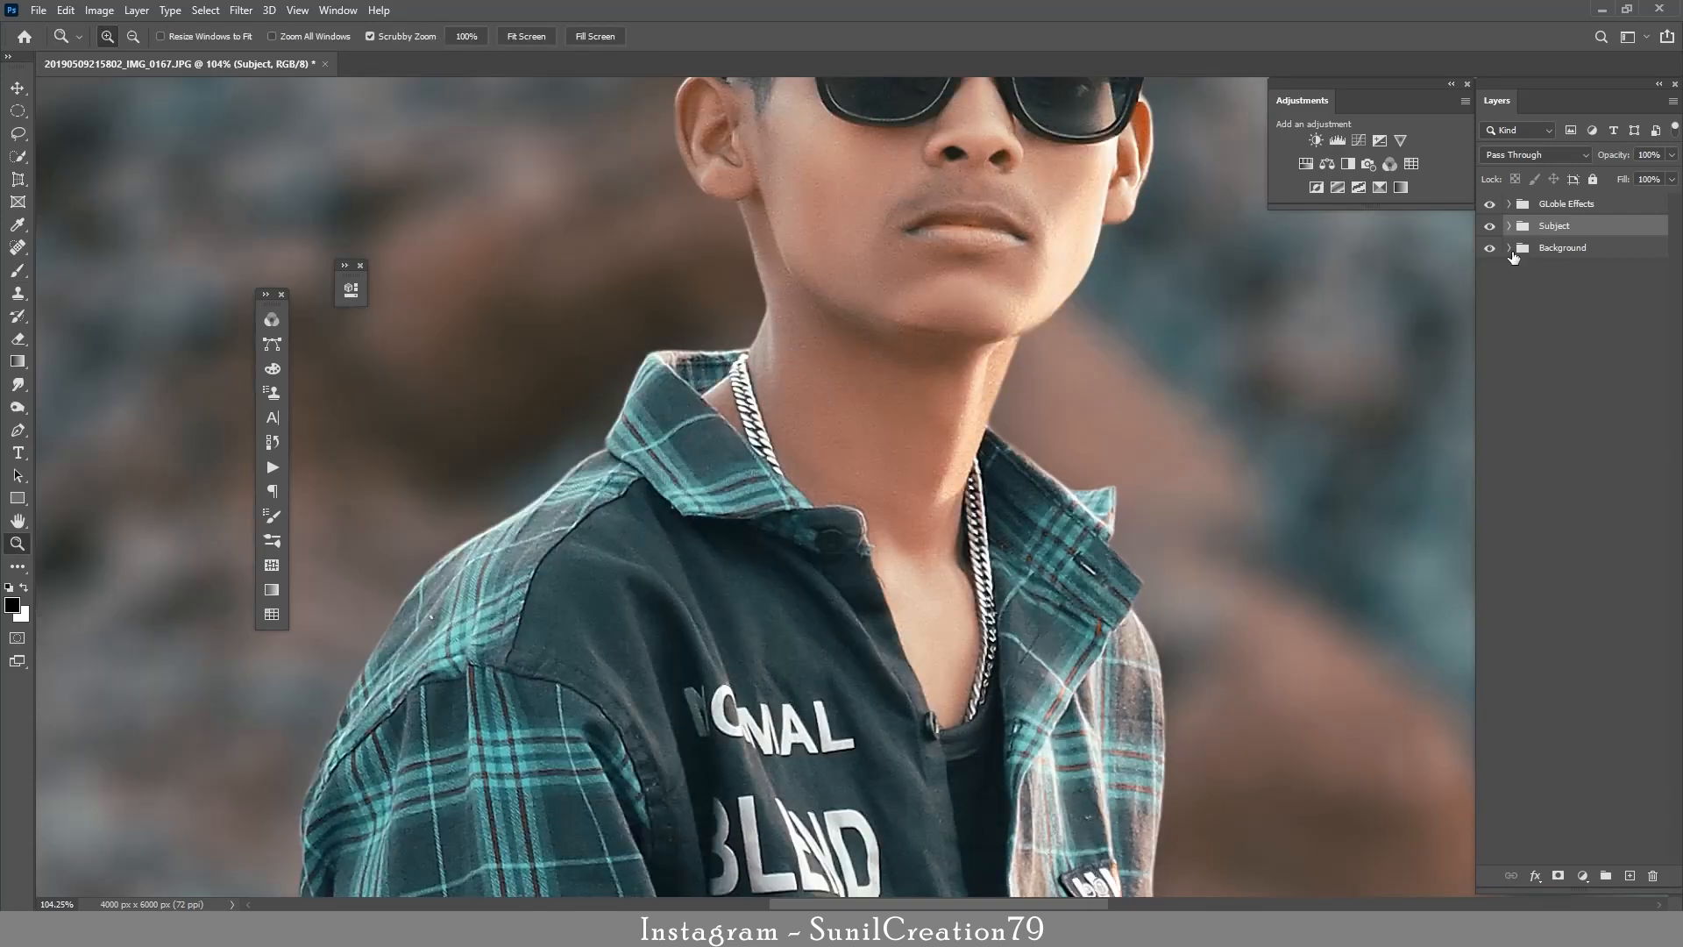
left_click(1629, 874)
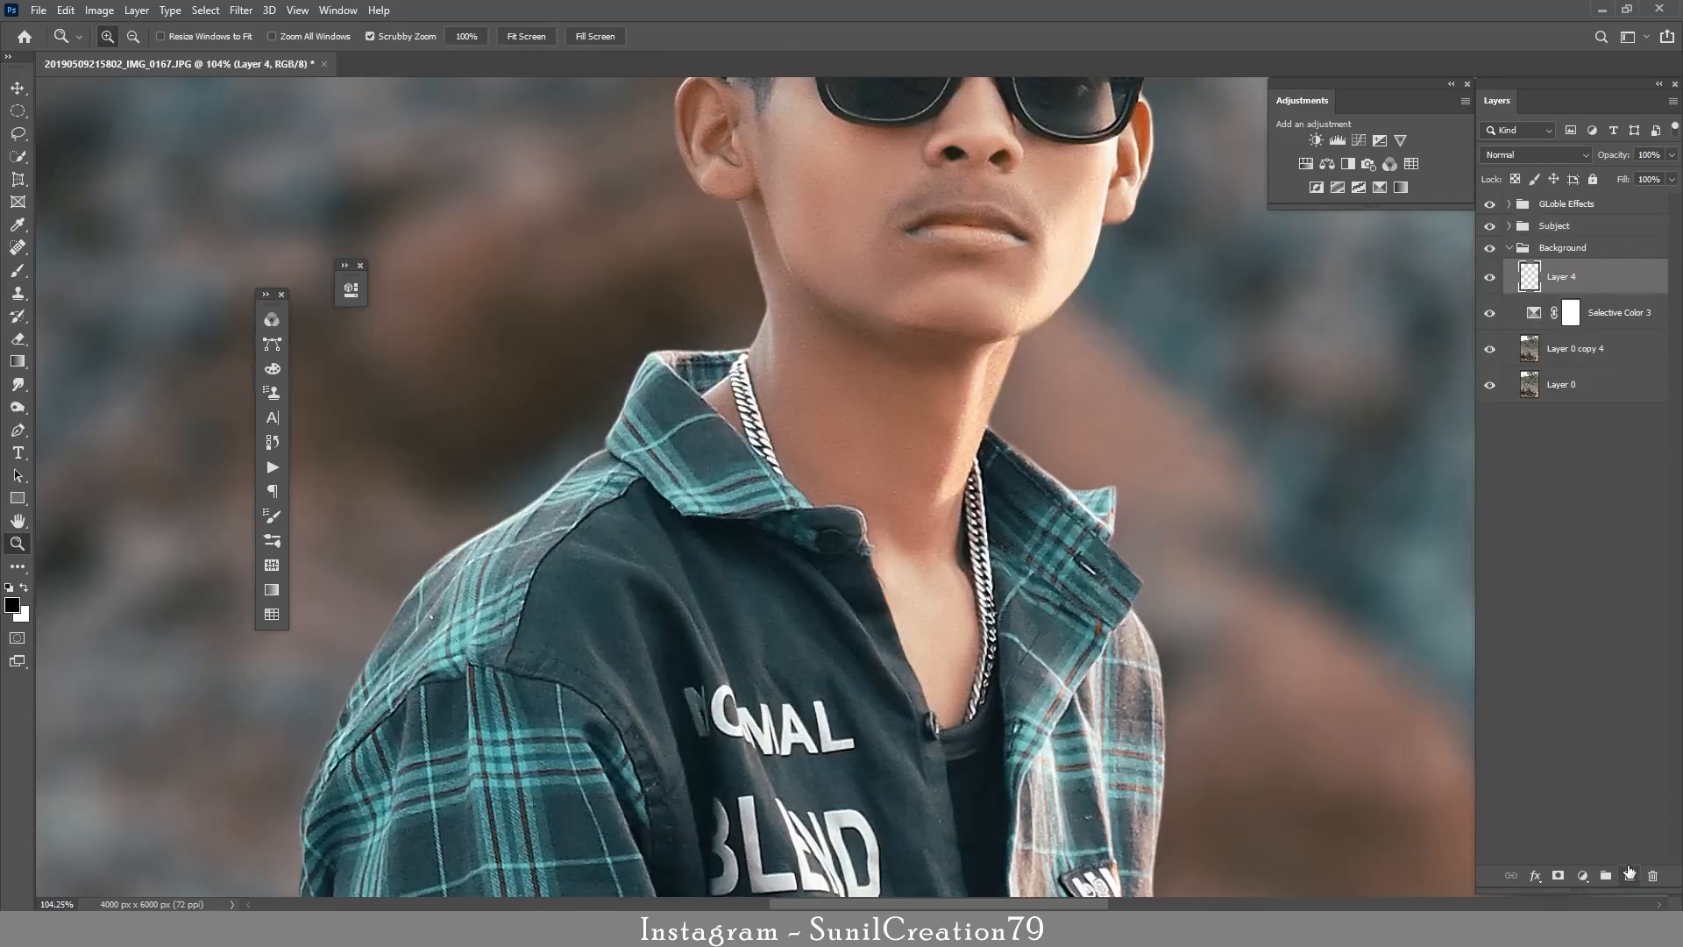
left_click(17, 361)
left_click(95, 375)
left_click(432, 363)
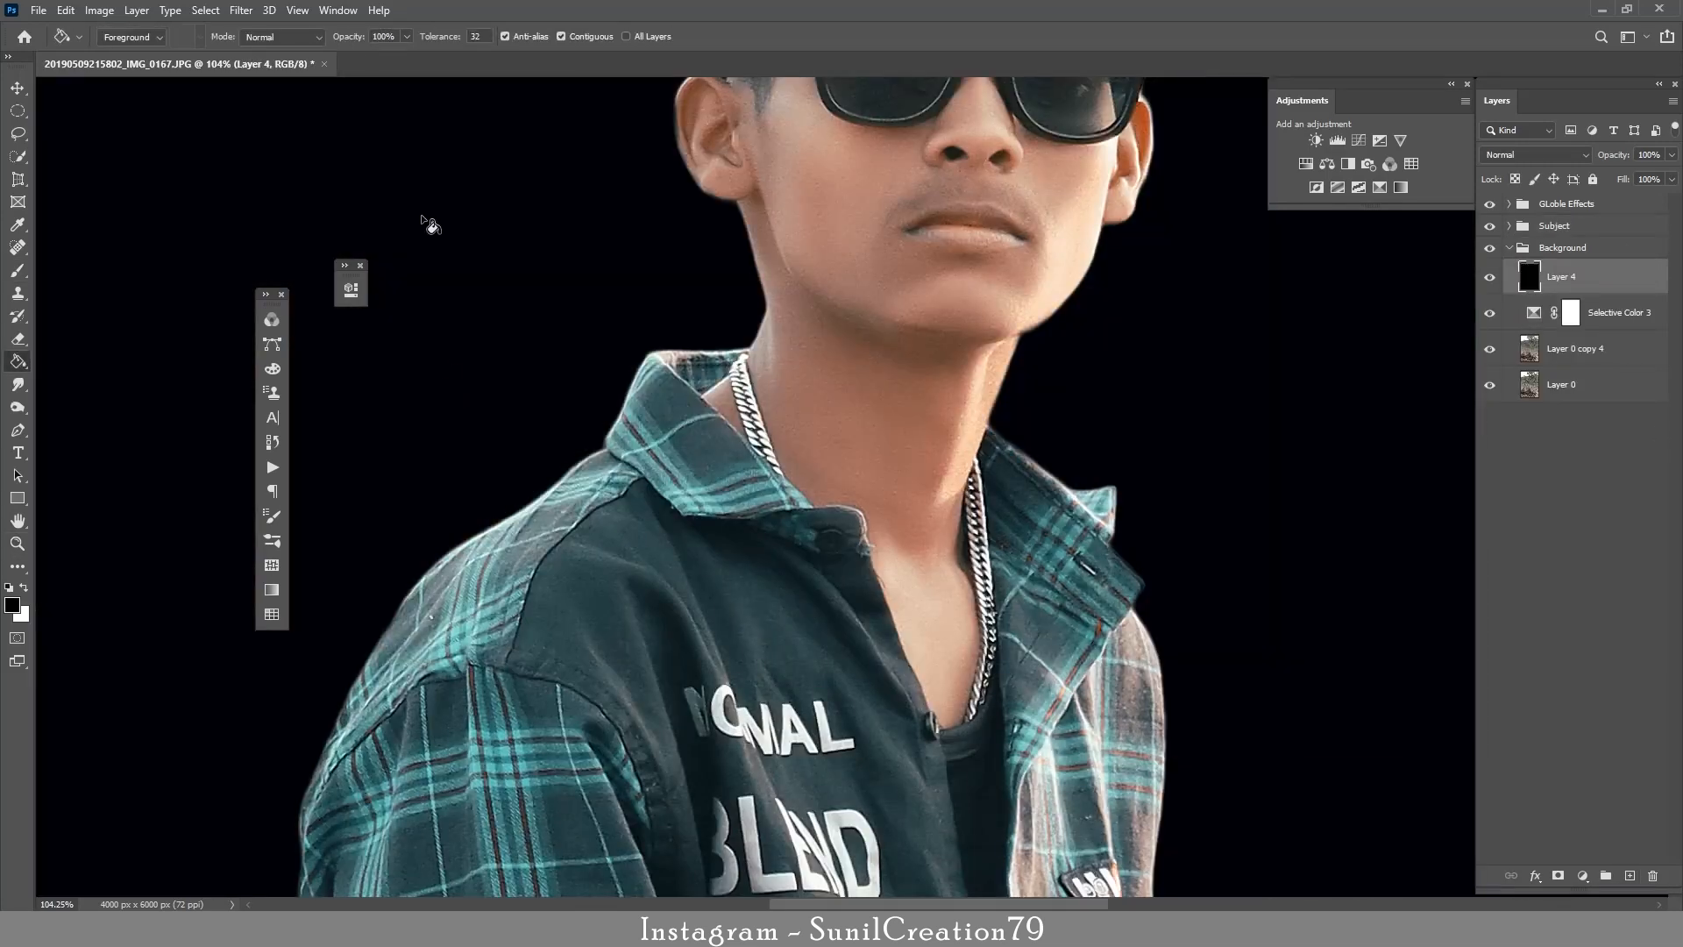
Apply Add Noise at 100%, Gaussian and Monochromatic, to the black Layer 4 and set its blend mode to Soft Light.
left_click(241, 9)
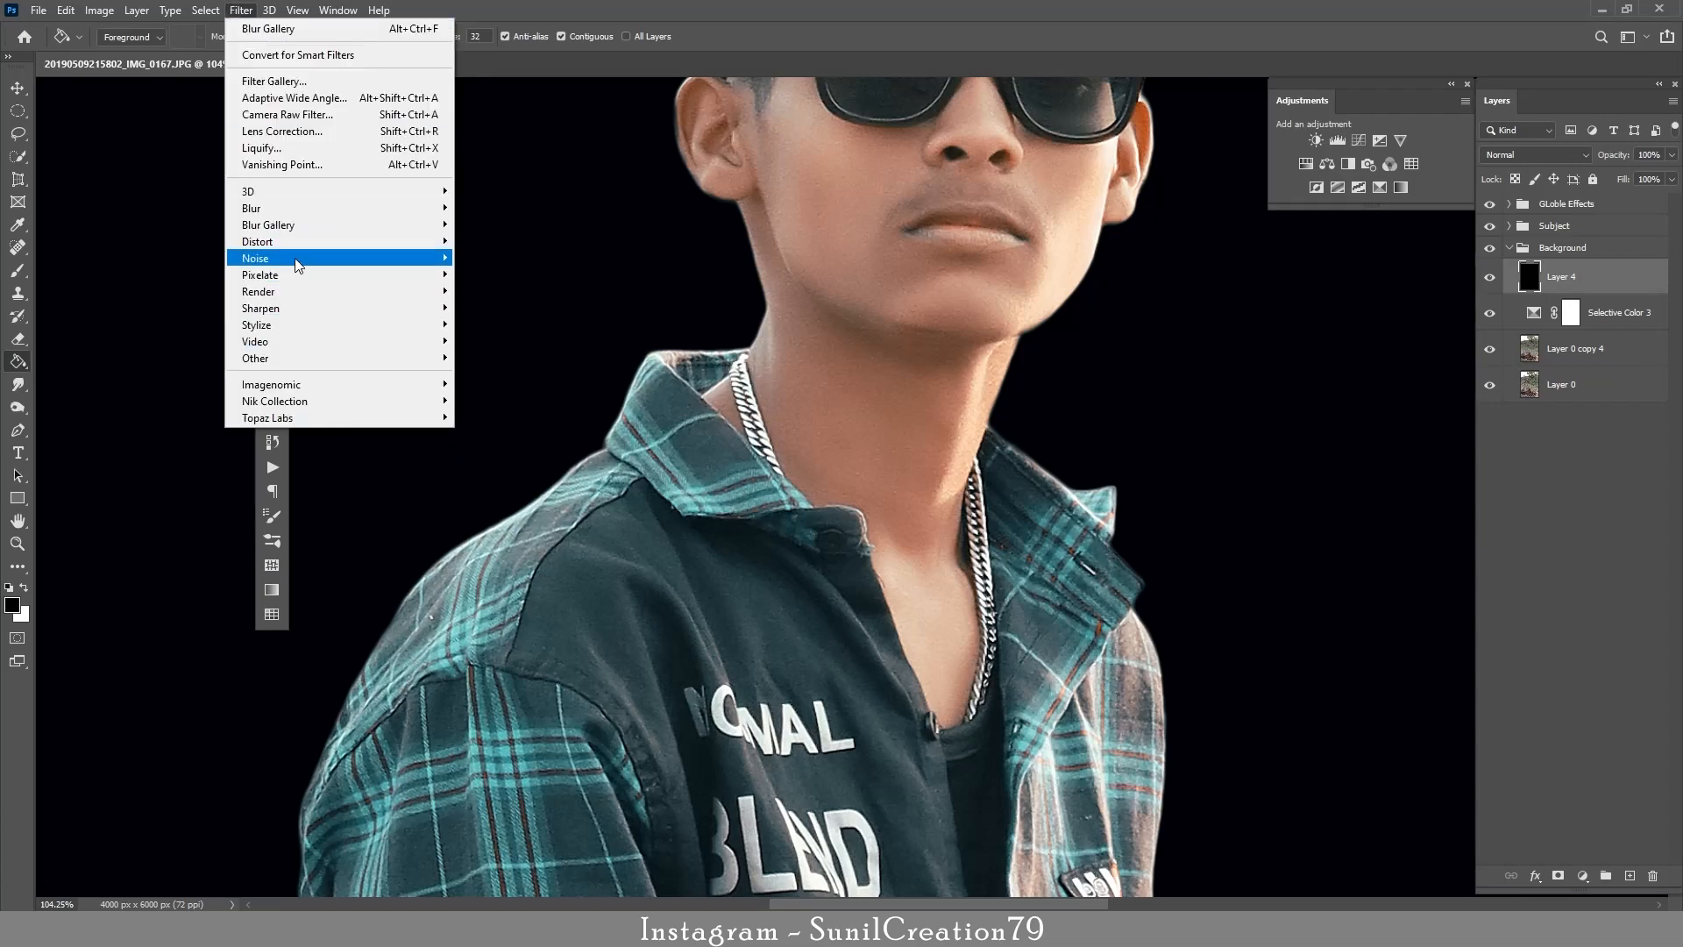
mouse_move(298, 263)
left_click(489, 257)
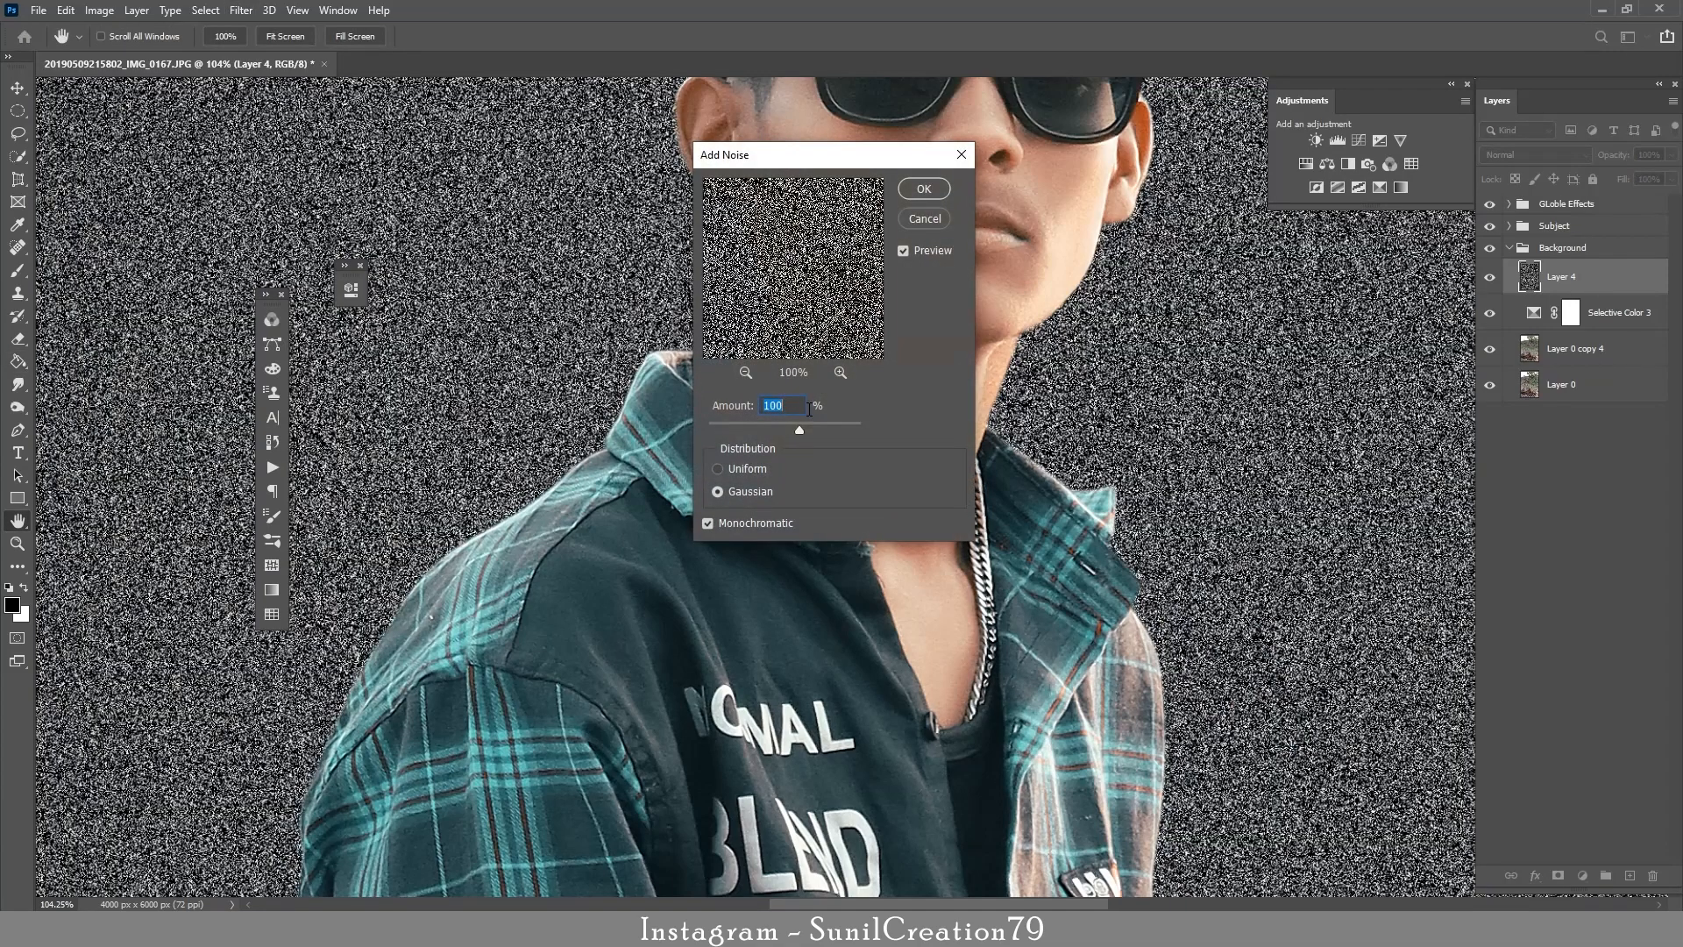
left_click(922, 189)
left_click(1525, 154)
left_click(1508, 372)
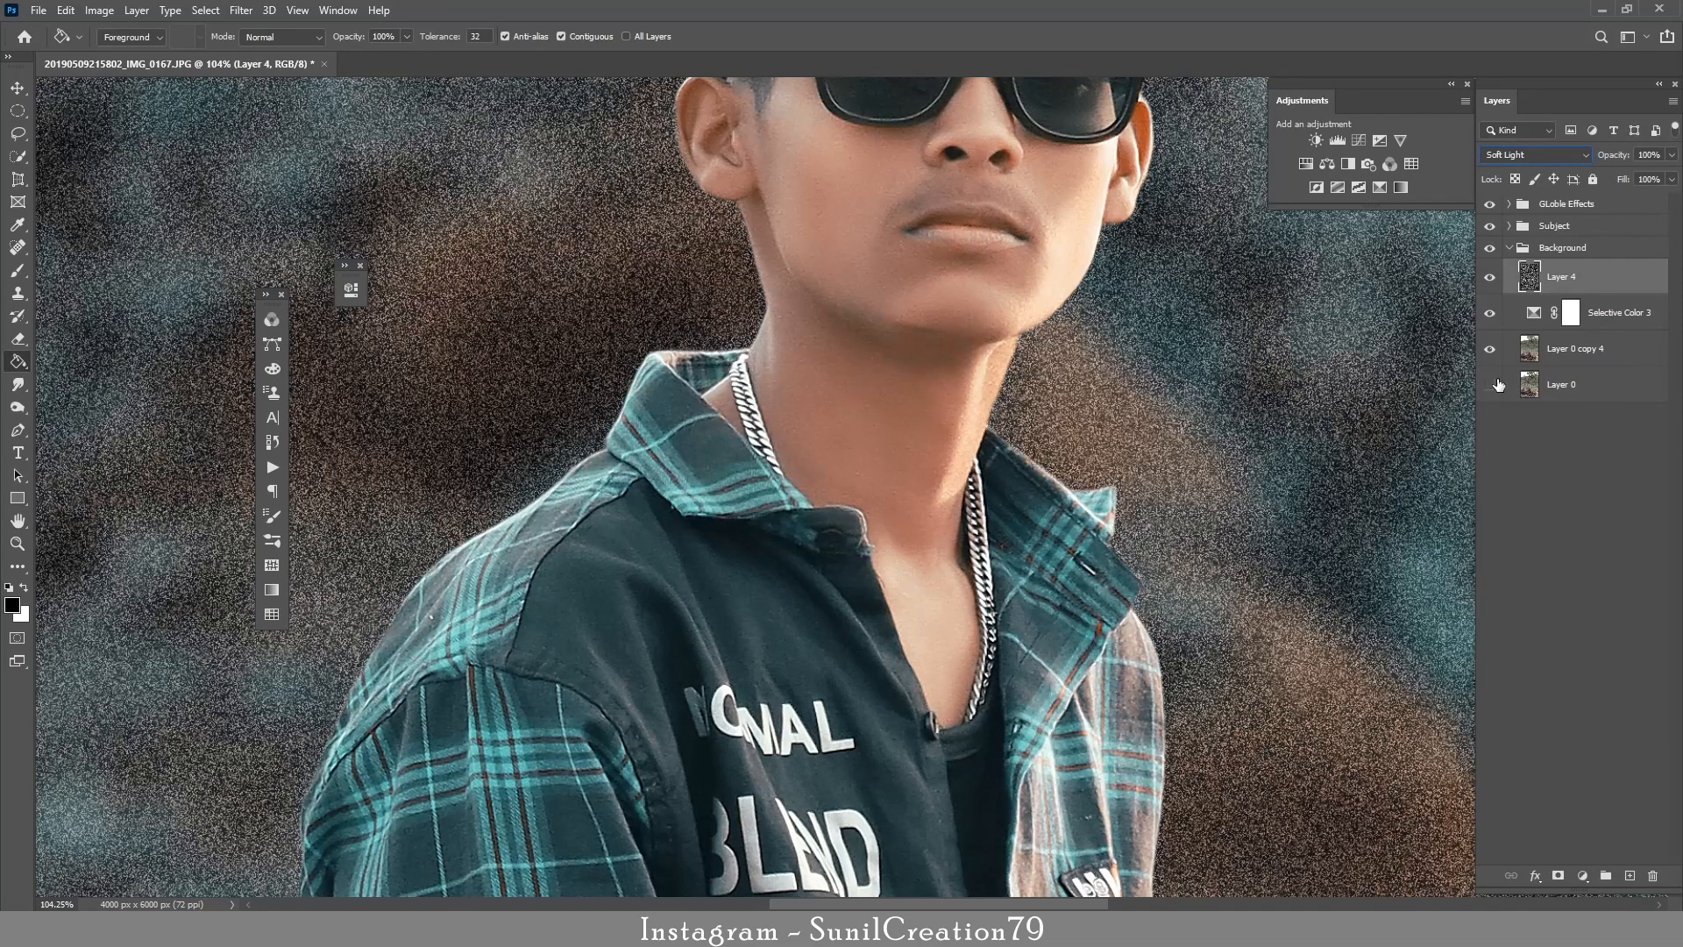
Lower the opacity of the noise Layer 4 to 16%, judging the background grain close up beside the subject's neck.
left_click_drag(1643, 184, 1654, 217)
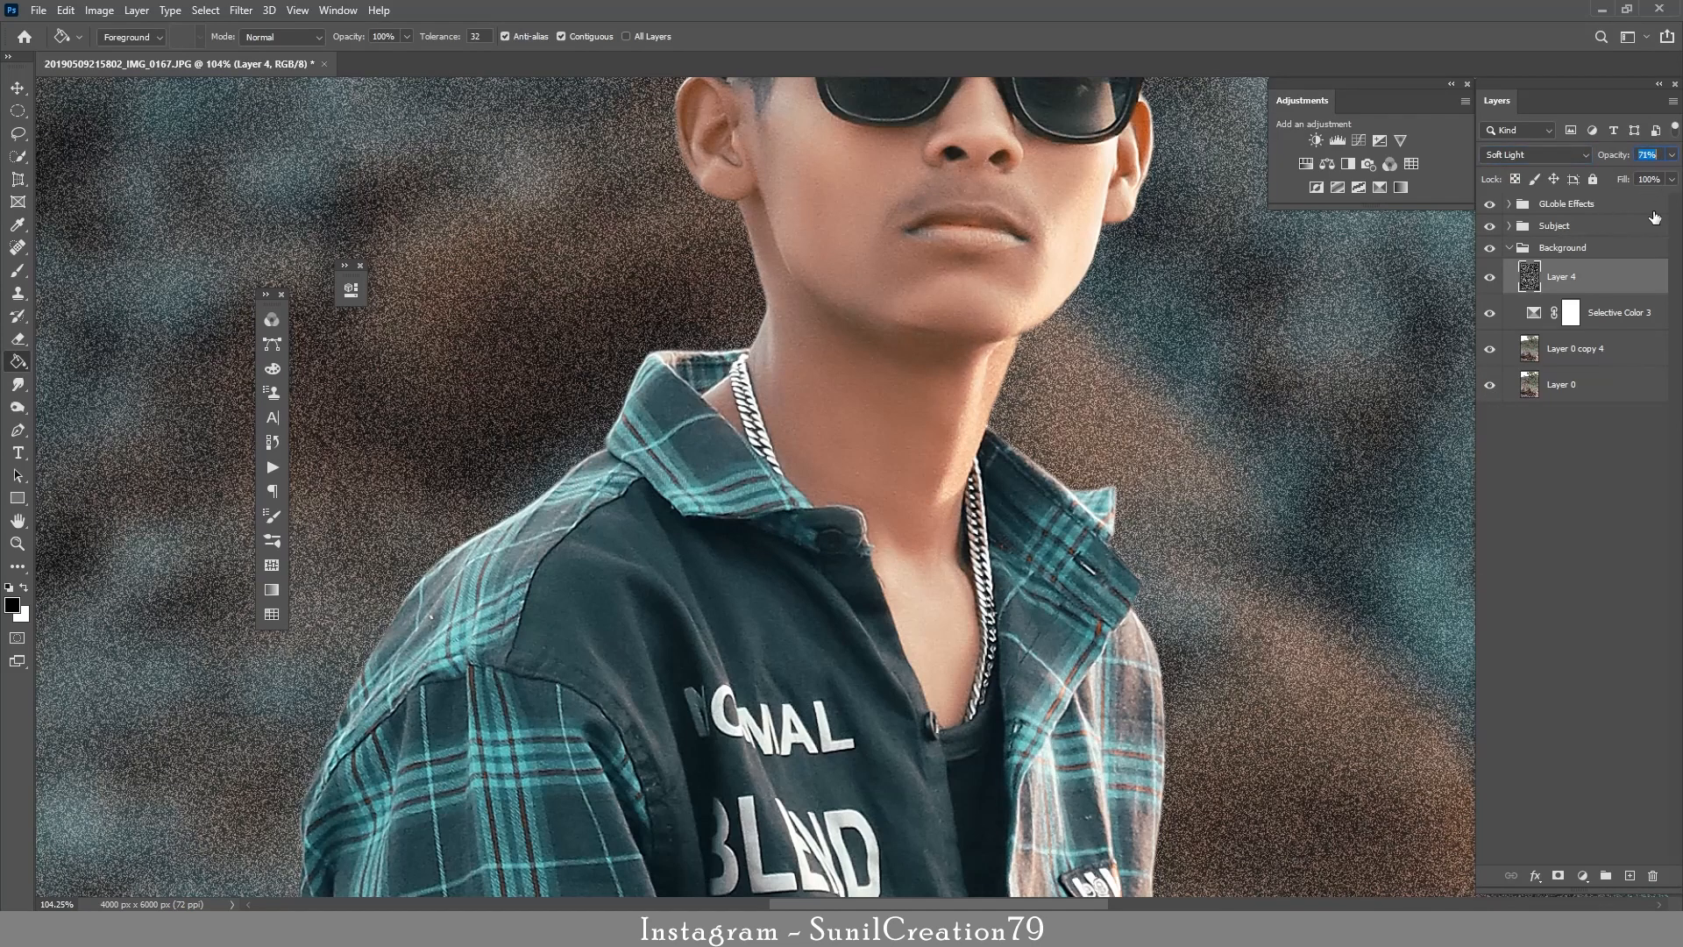
left_click_drag(1616, 159, 1581, 159)
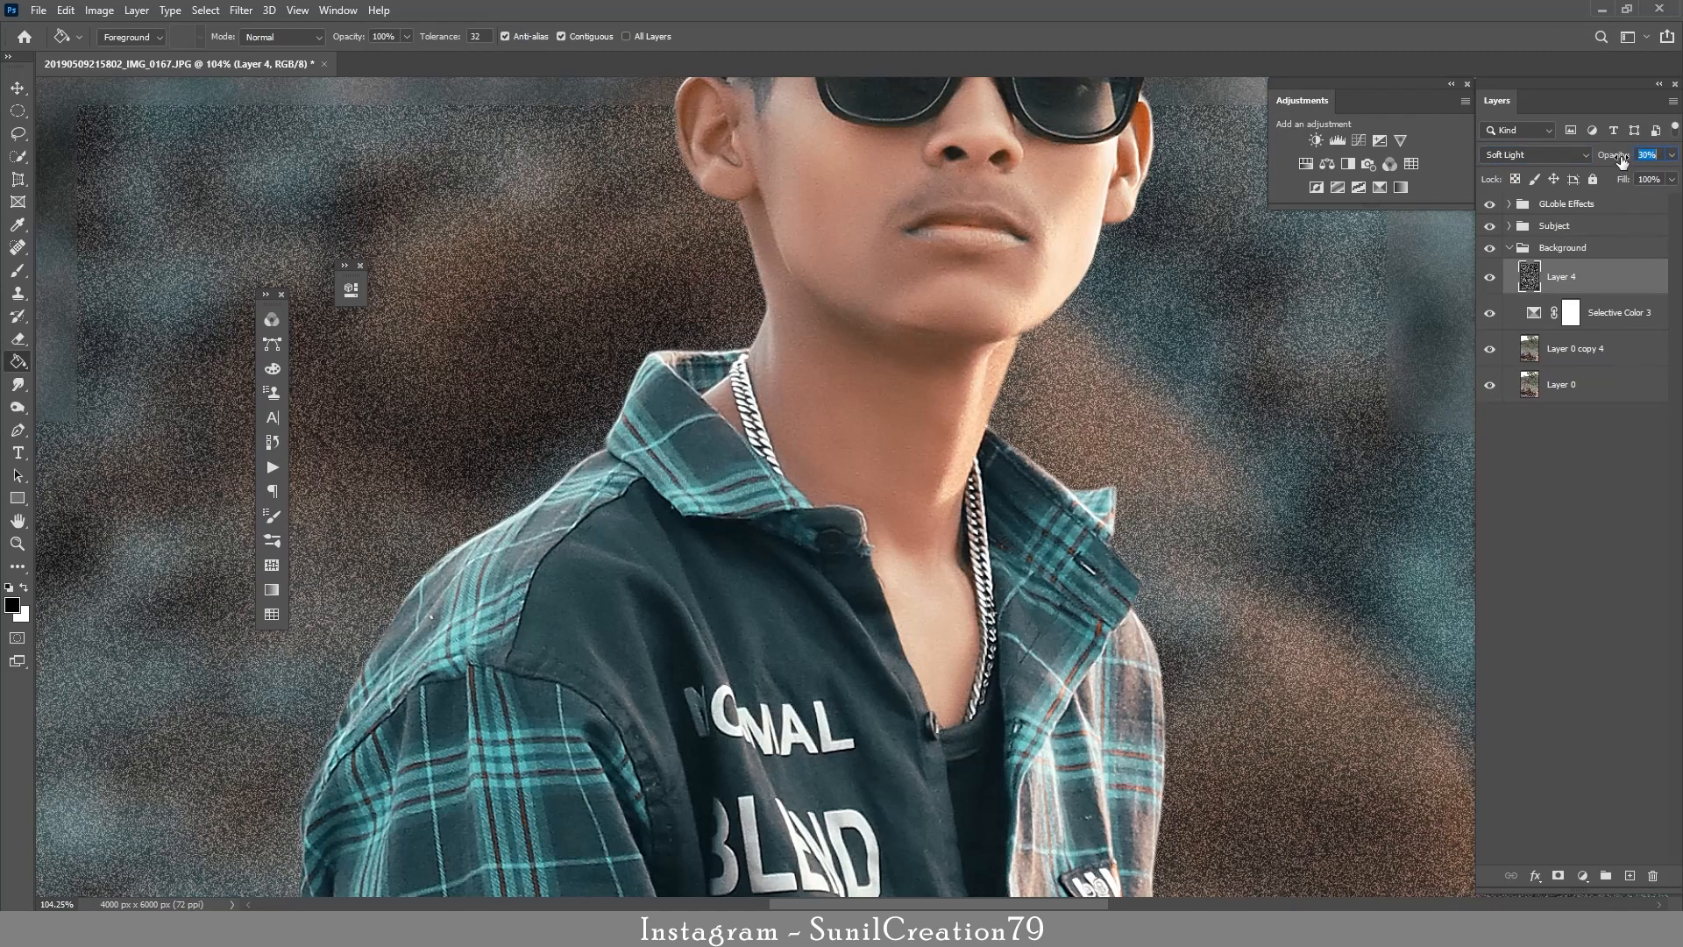
key("z")
left_click(742, 250)
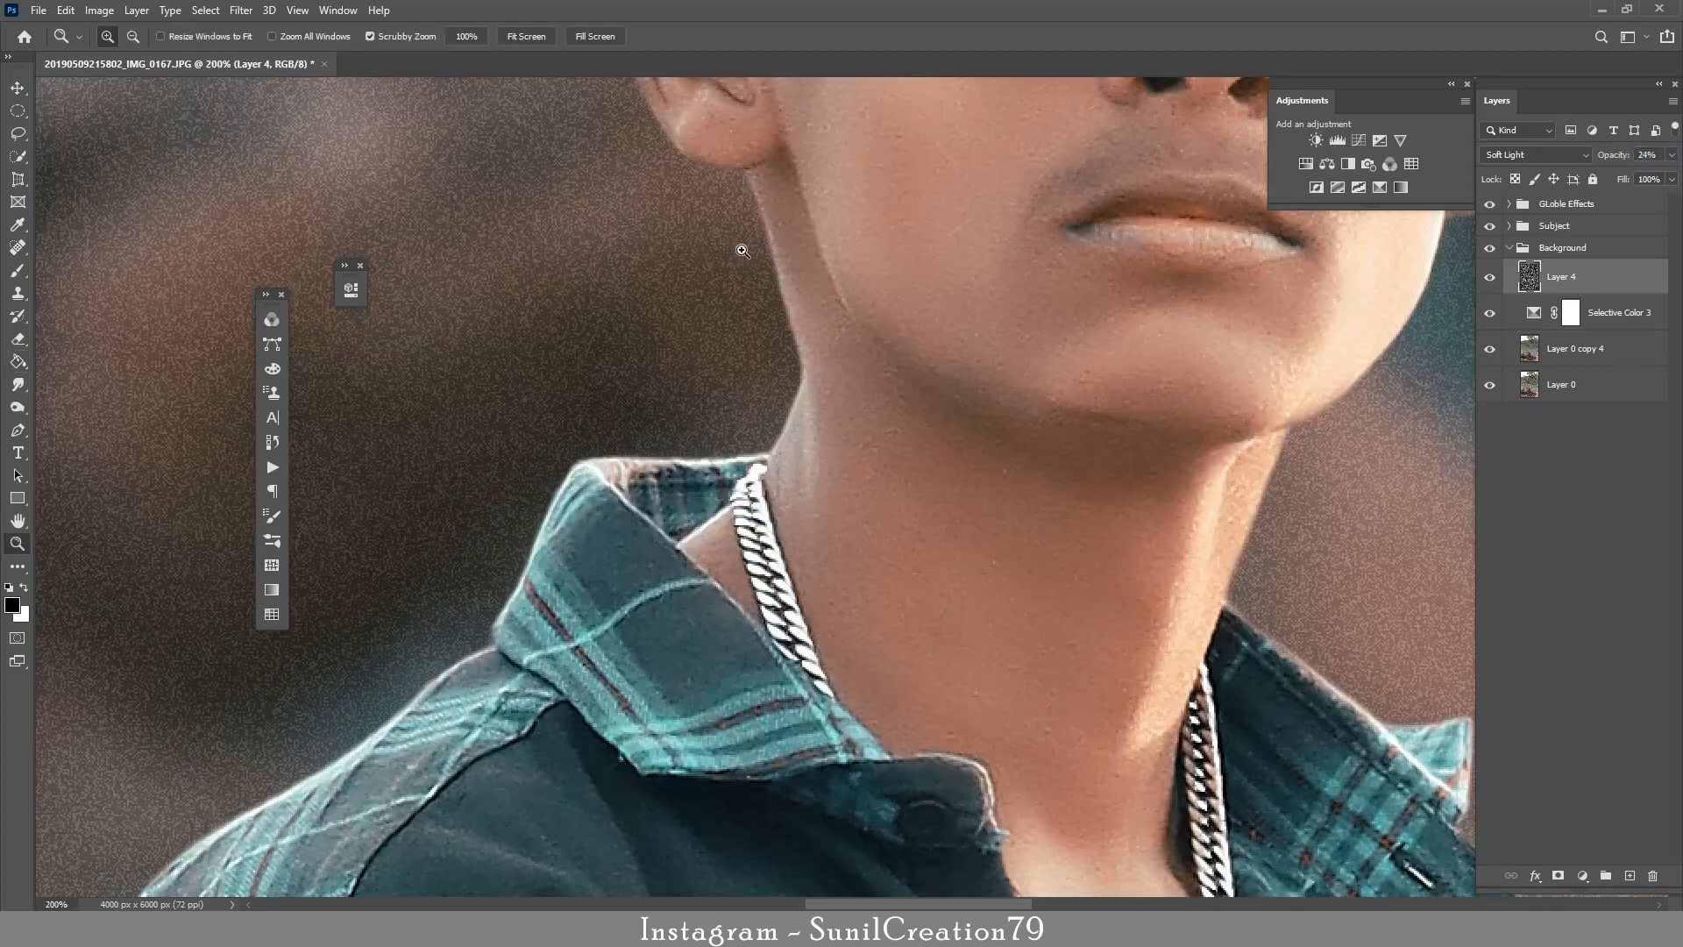
key("g")
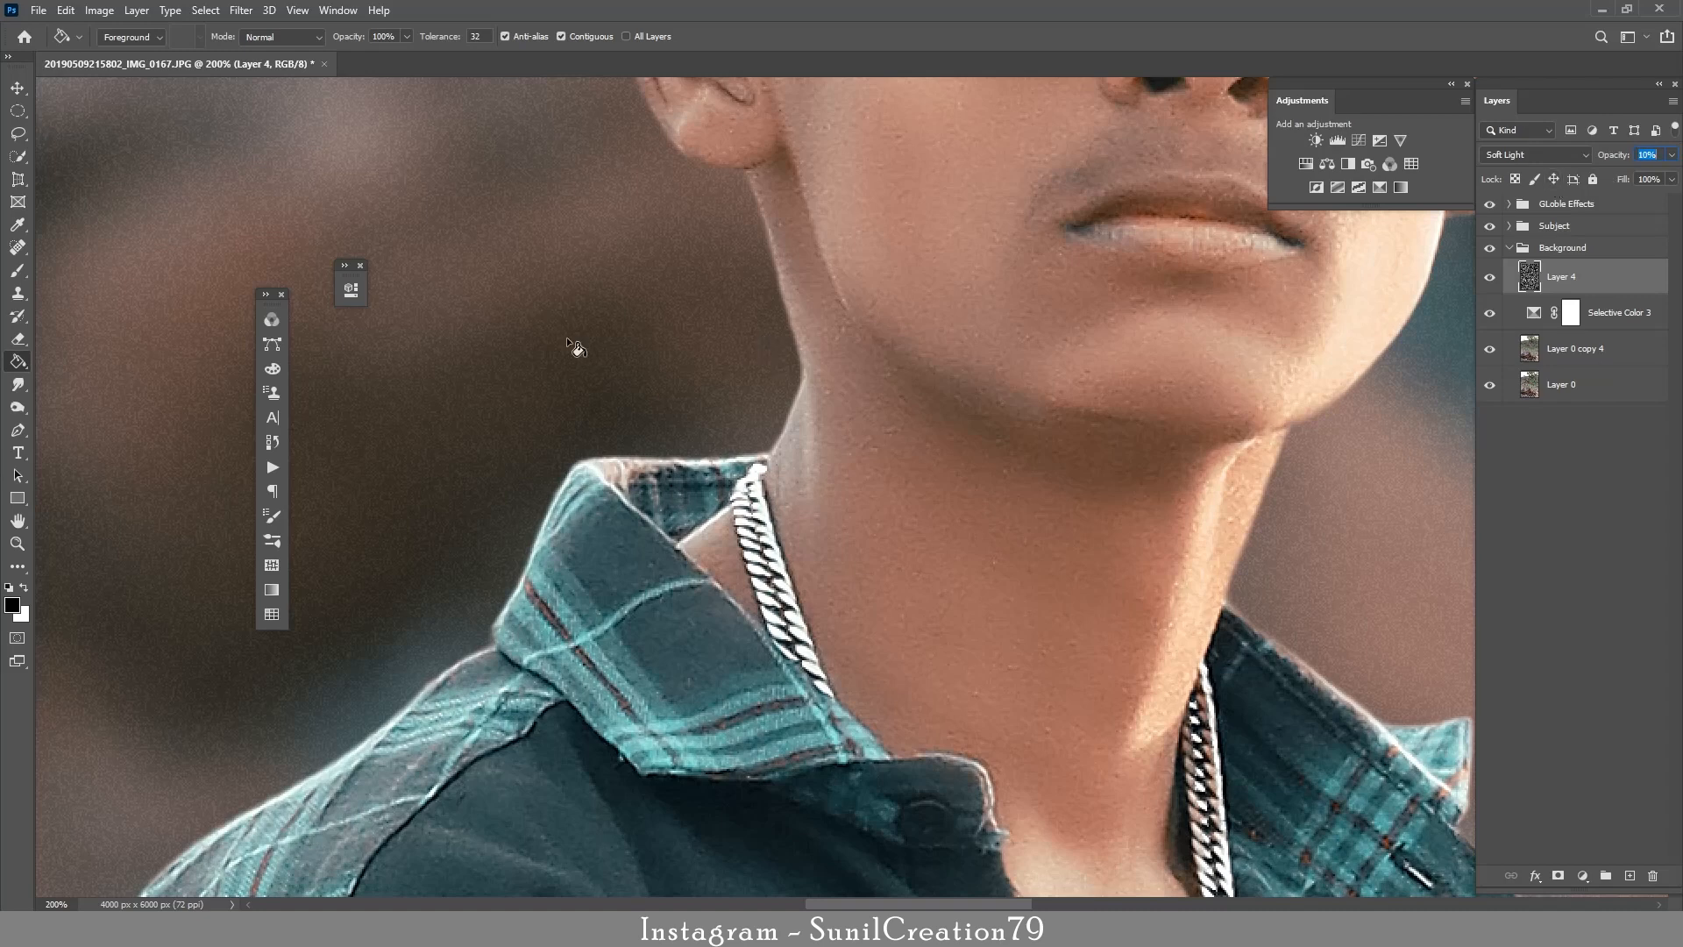
left_click(16, 544)
left_click_drag(674, 268, 630, 286)
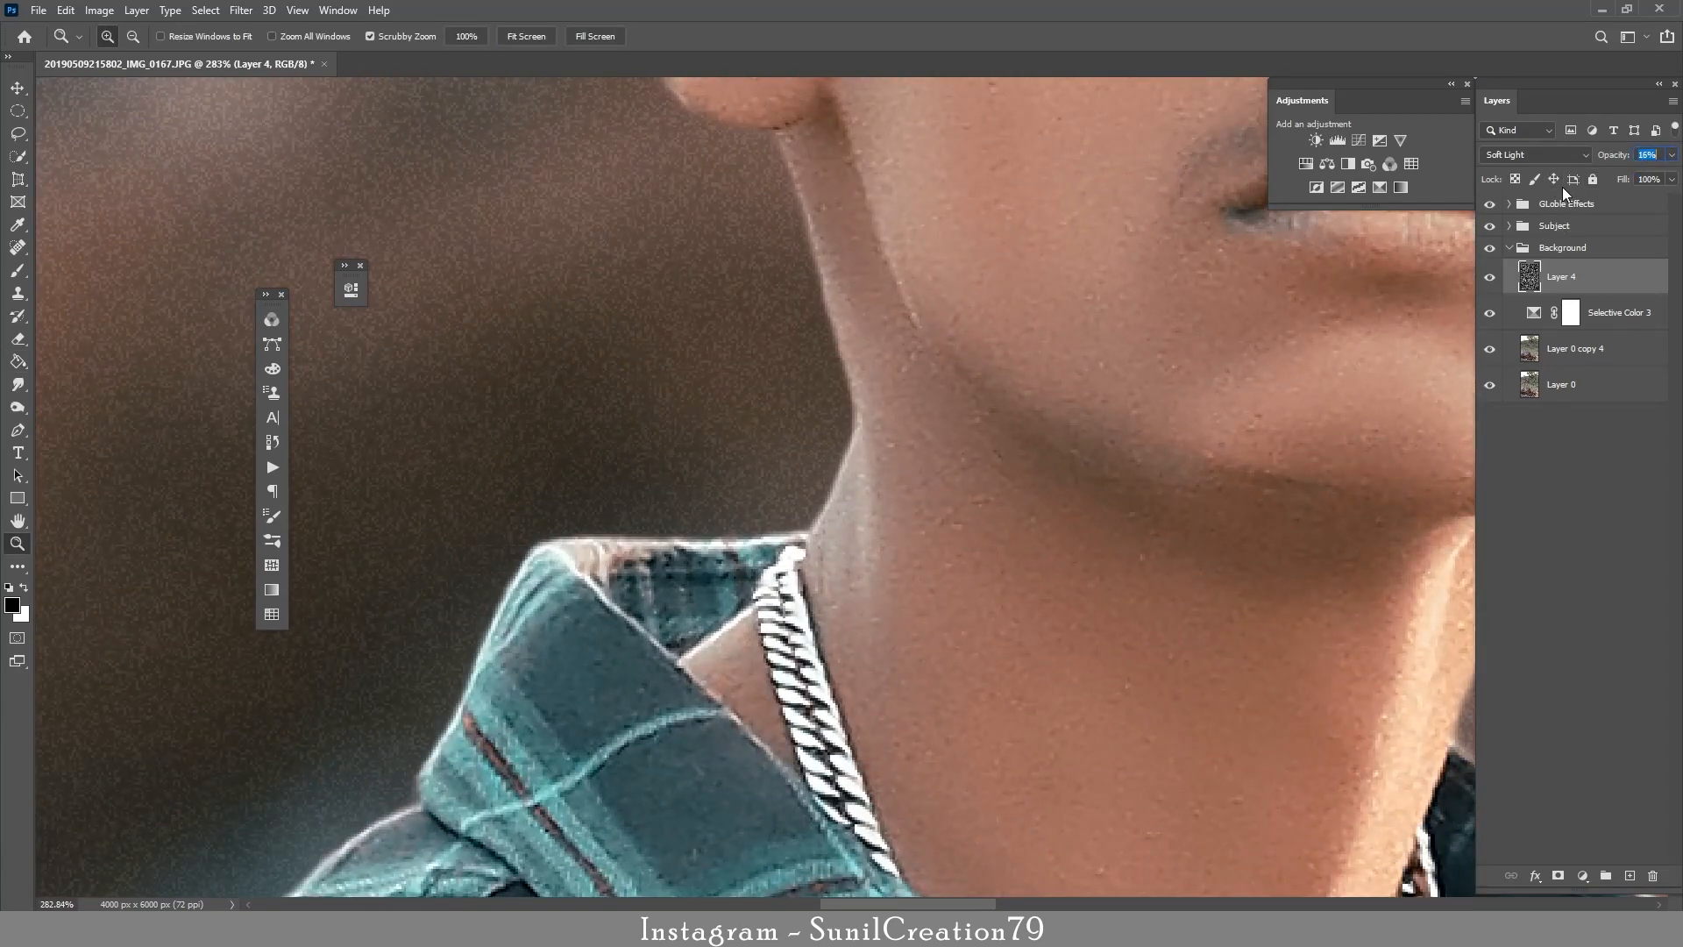
Convert the noise Layer 4 to a smart object and apply a Gaussian Blur with a 0.5 pixel radius.
right_click(1559, 296)
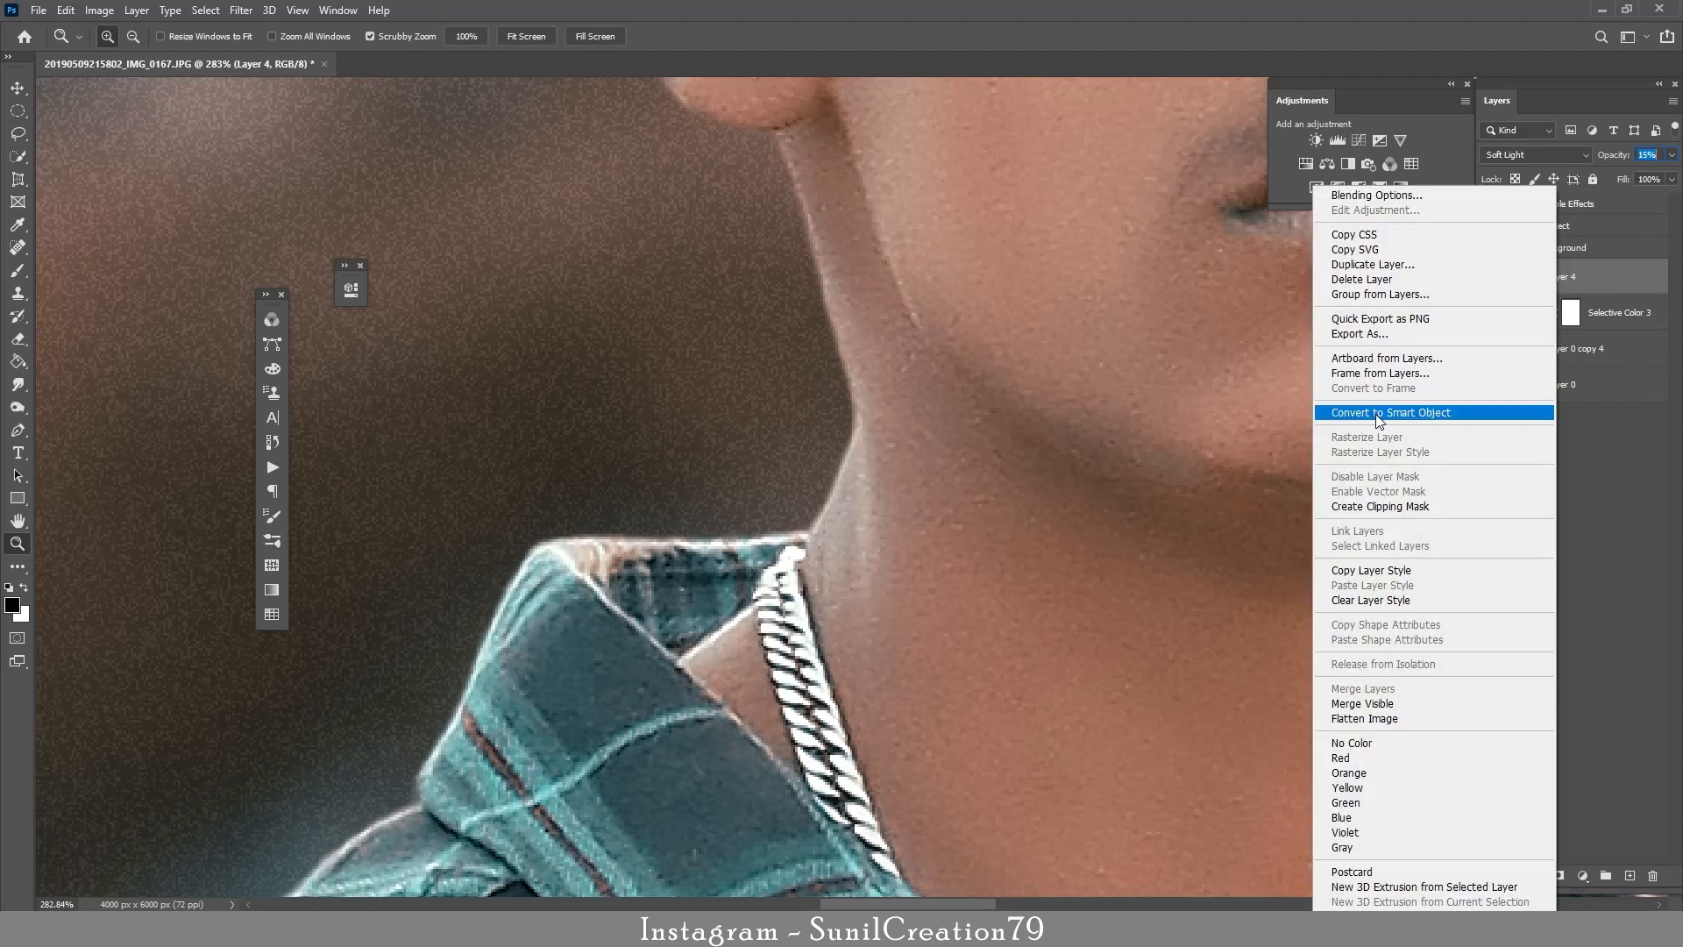
left_click(1403, 418)
left_click(241, 10)
mouse_move(263, 208)
left_click(502, 274)
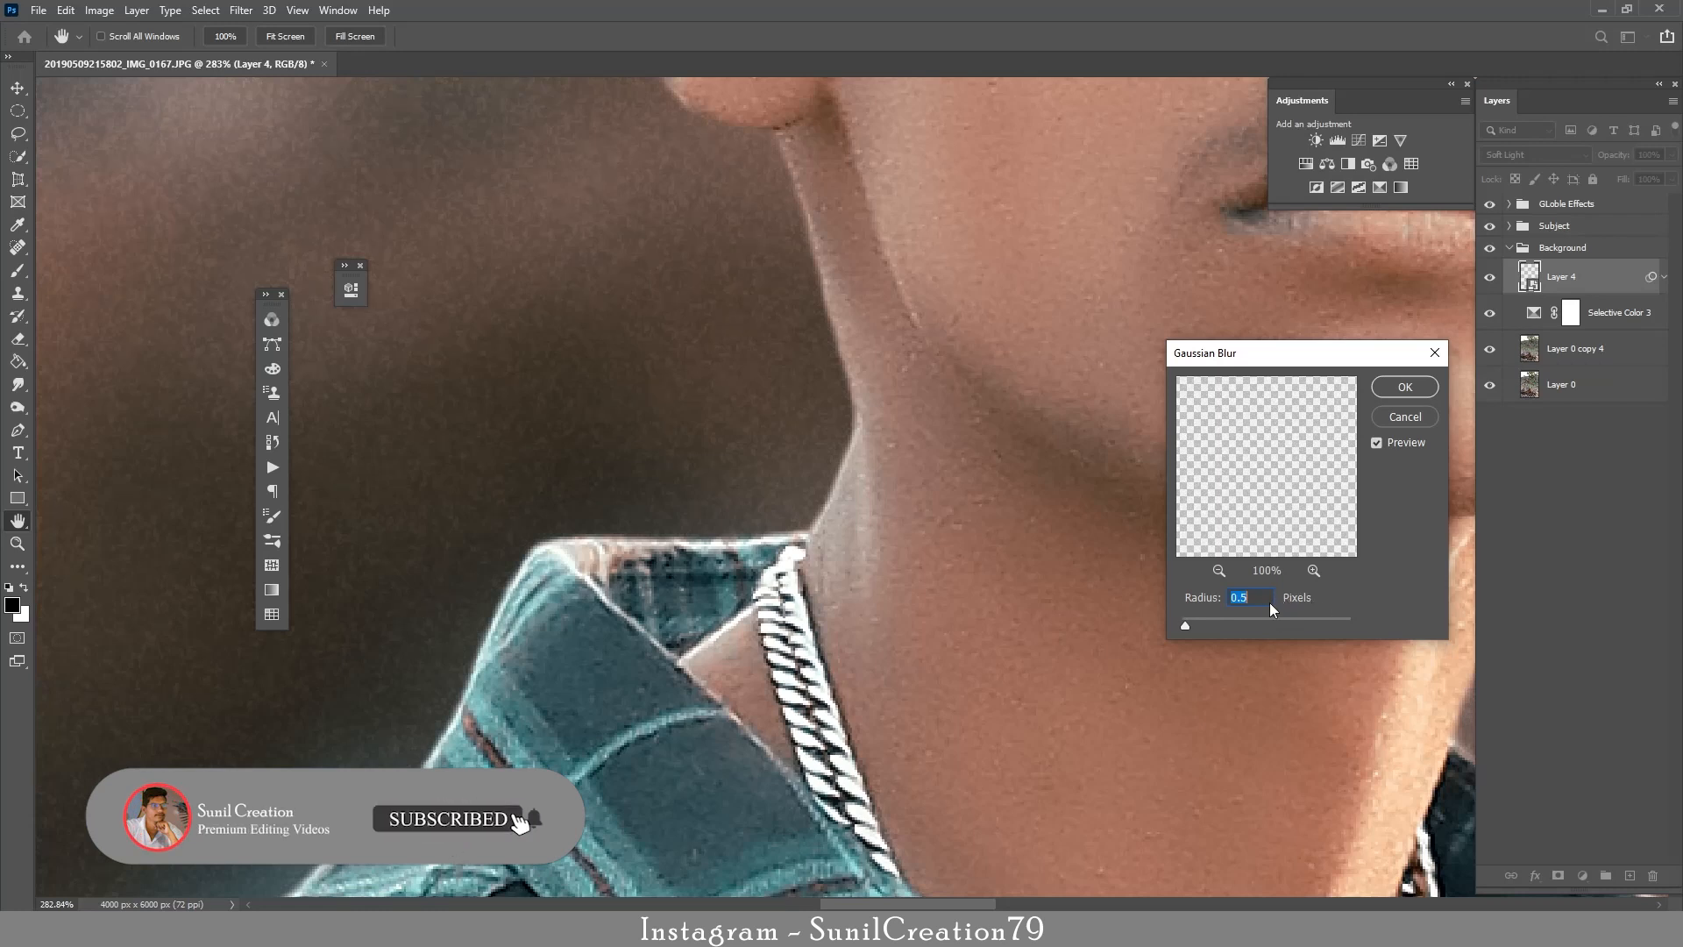
left_click(1399, 391)
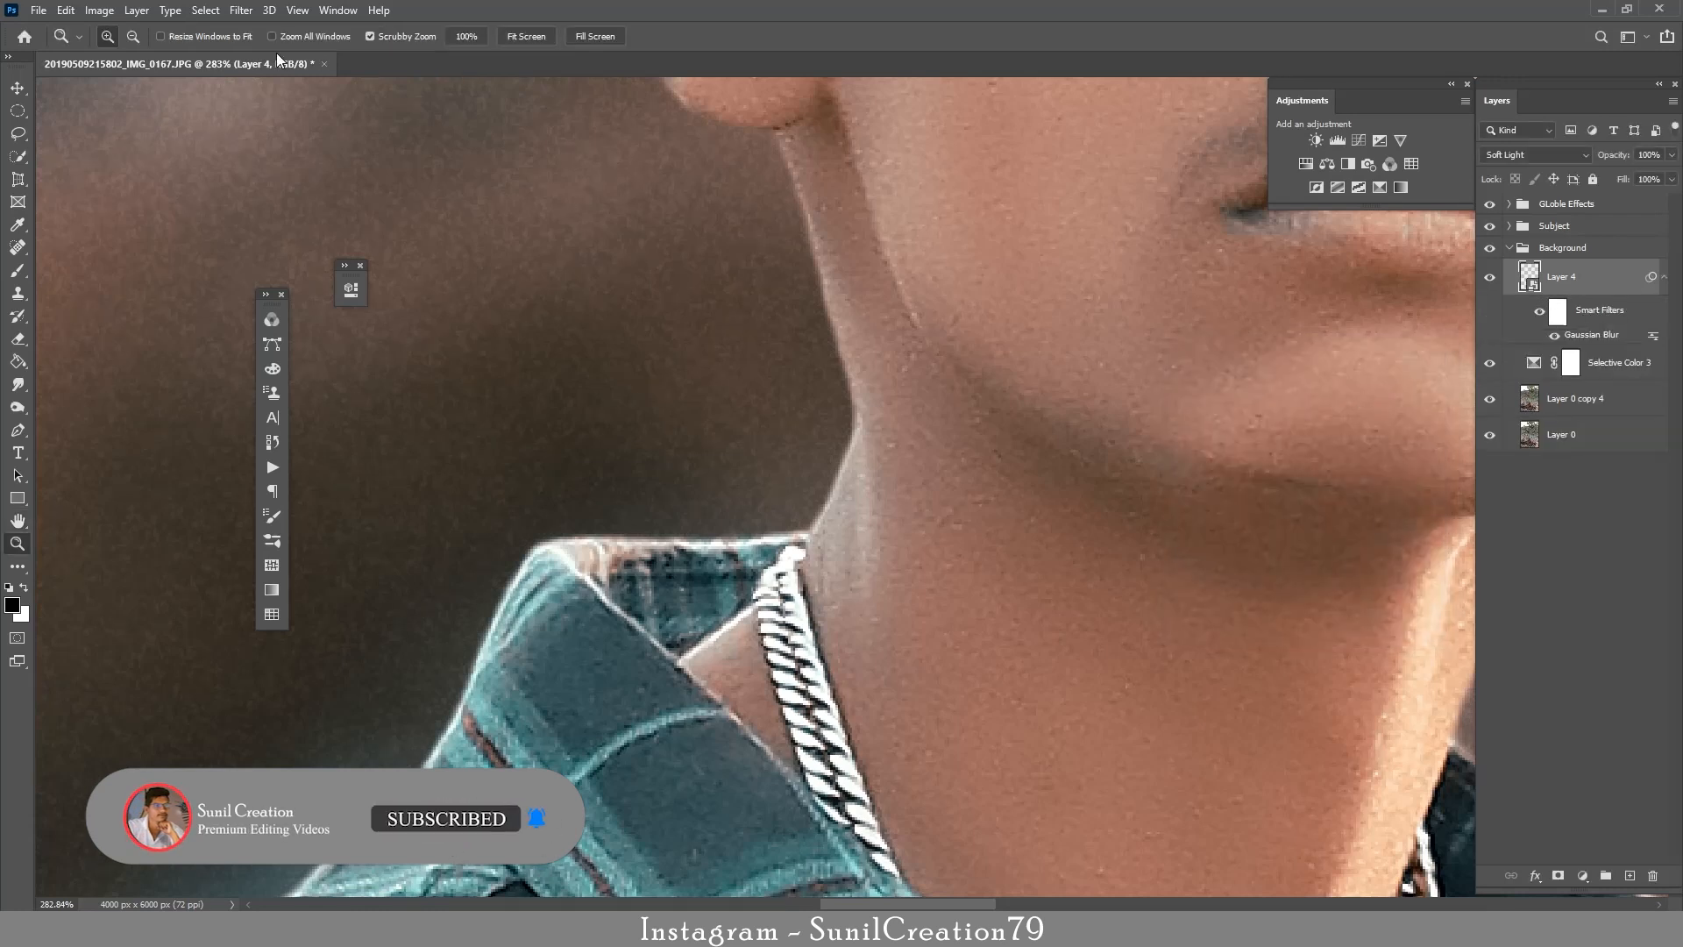
Apply Smart Sharpen to Layer 4 with amount 100%, radius 16 px, noise reduction 10% and Motion Blur removal at 38°.
left_click(241, 9)
mouse_move(260, 307)
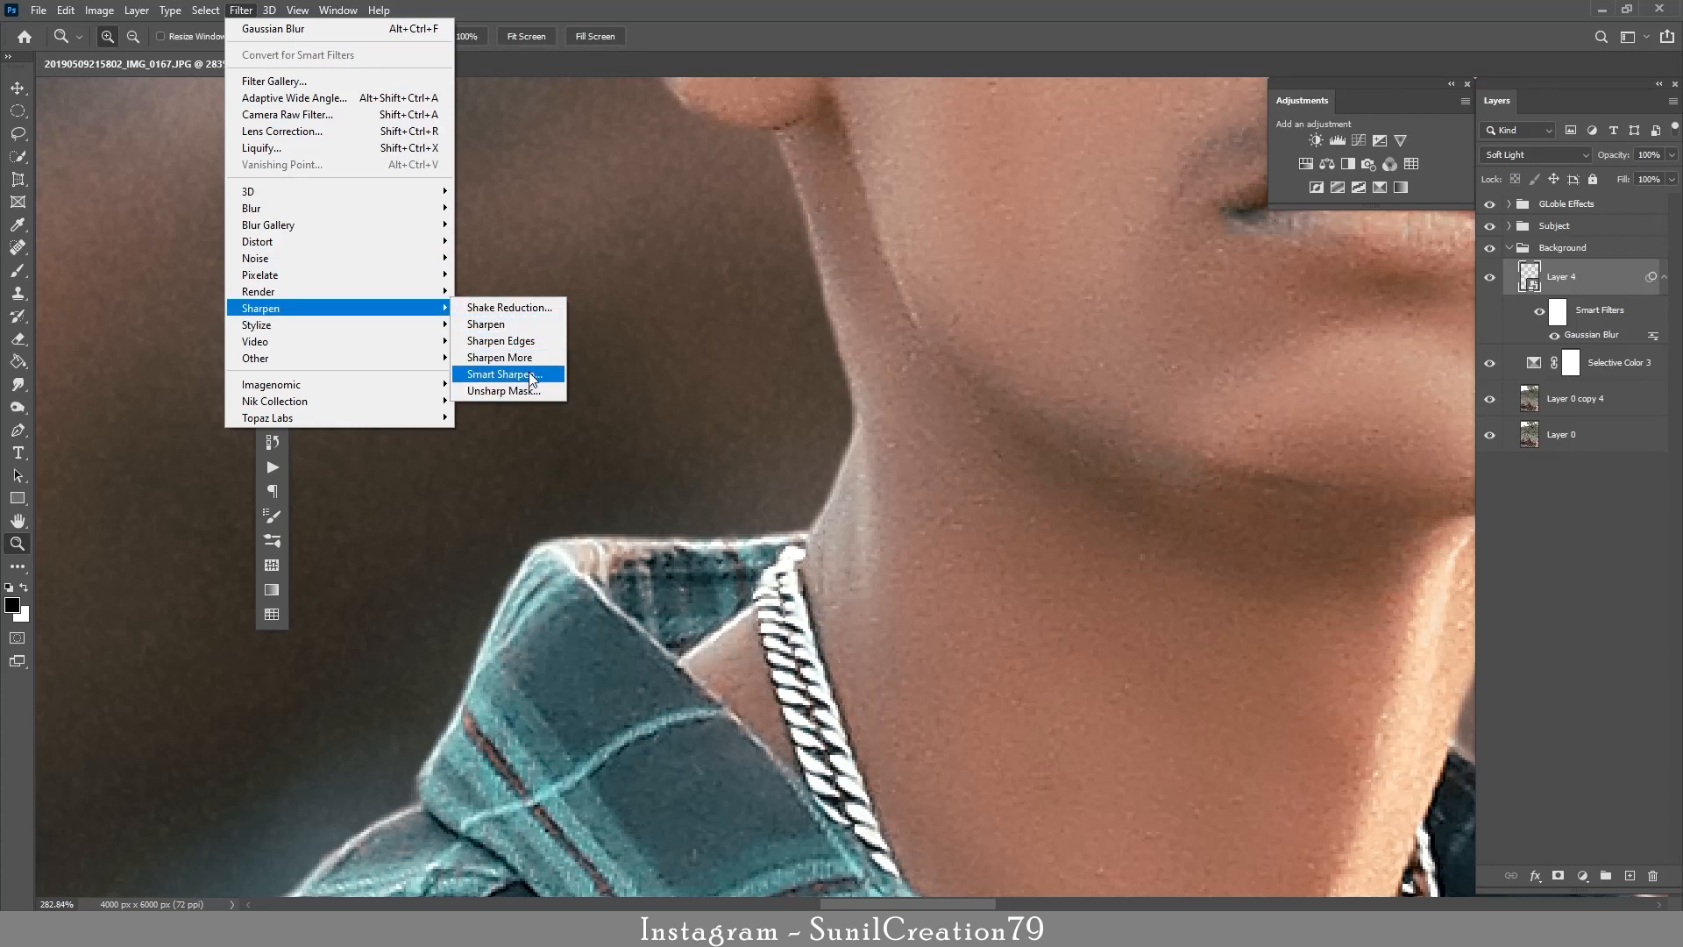
left_click(486, 374)
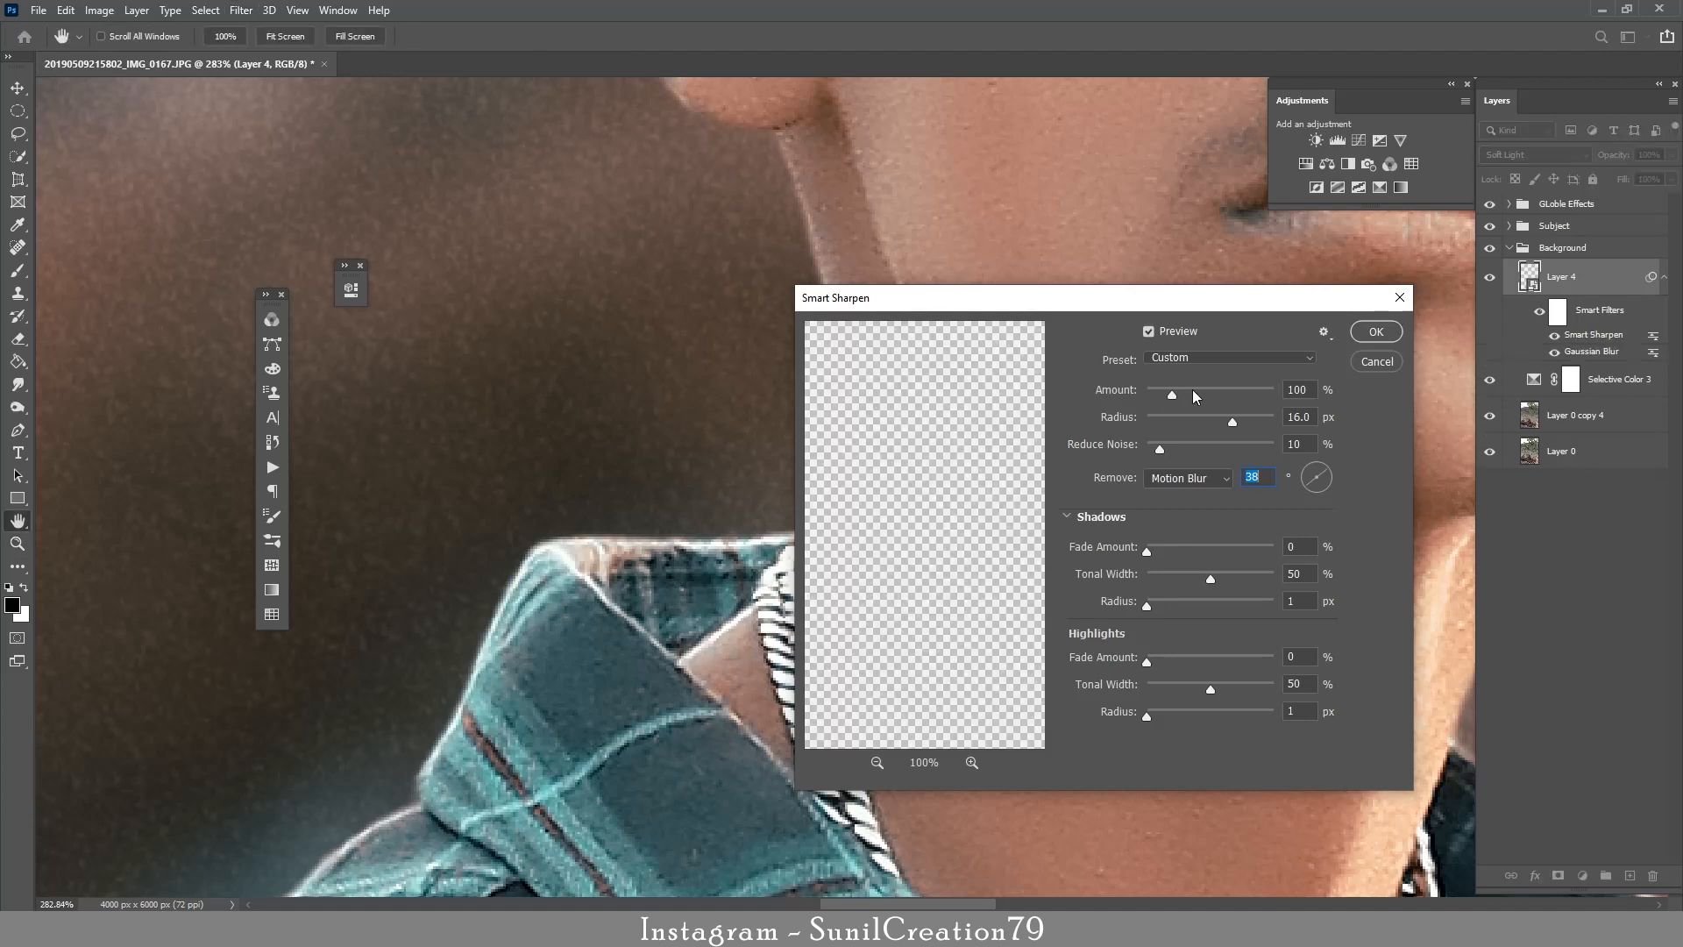
left_click(1375, 331)
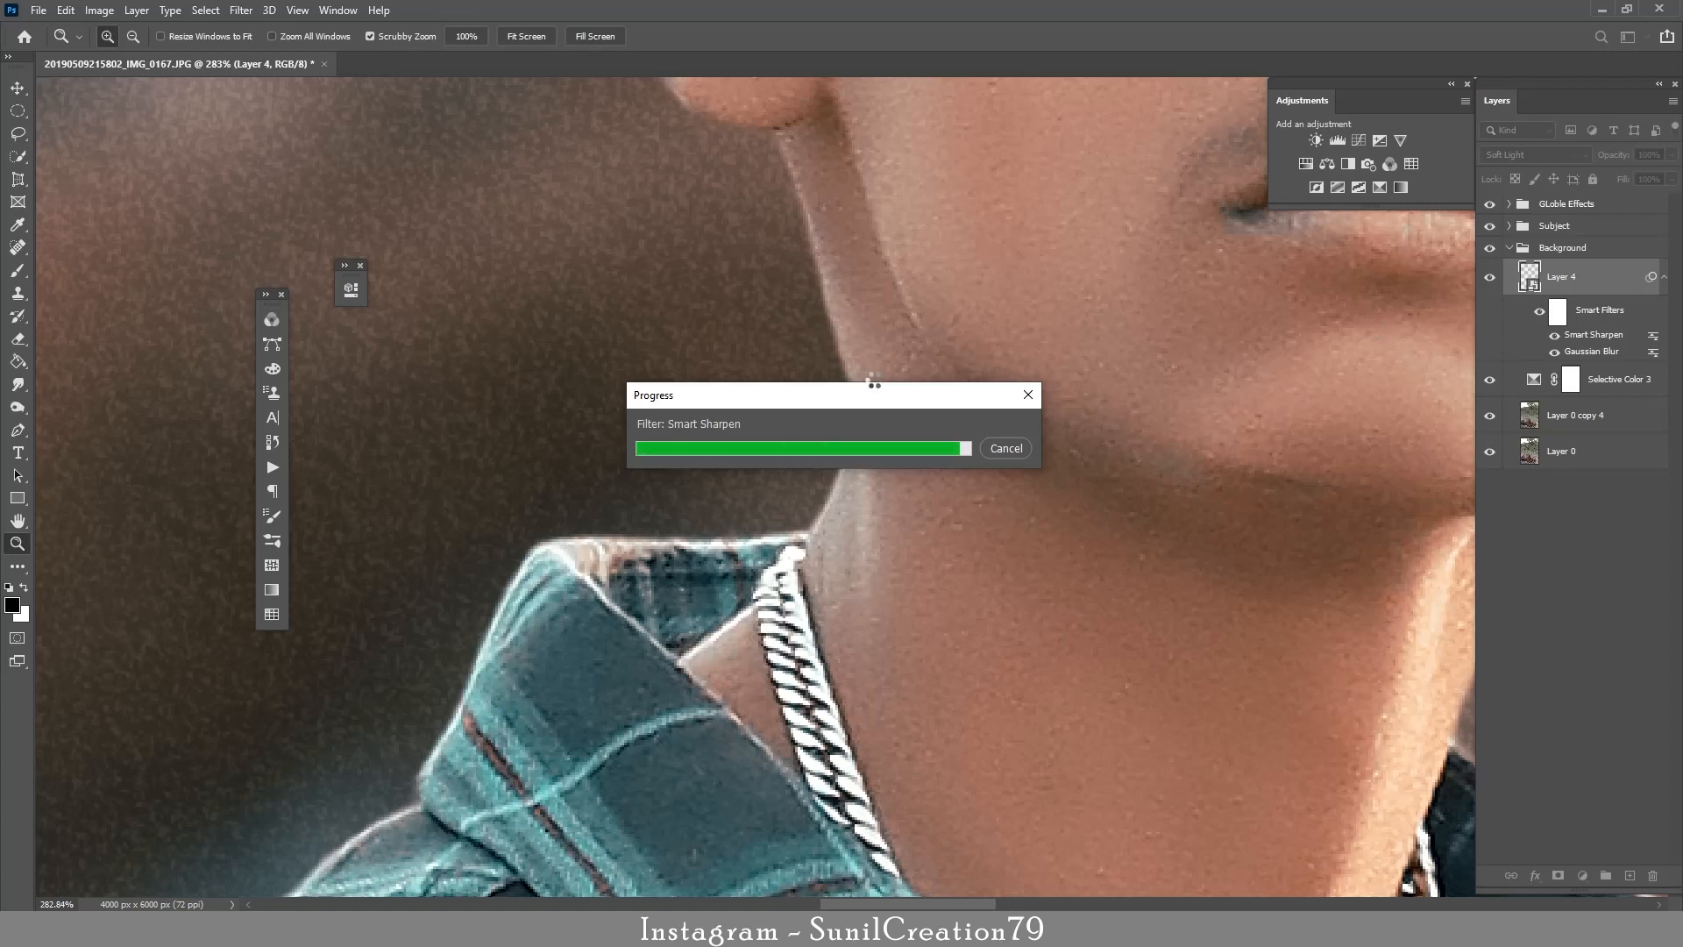
Examine the grain across the whole photo, then inspect the shoes and the ground around them up close.
left_click_drag(874, 437, 699, 484)
left_click_drag(997, 482, 973, 484)
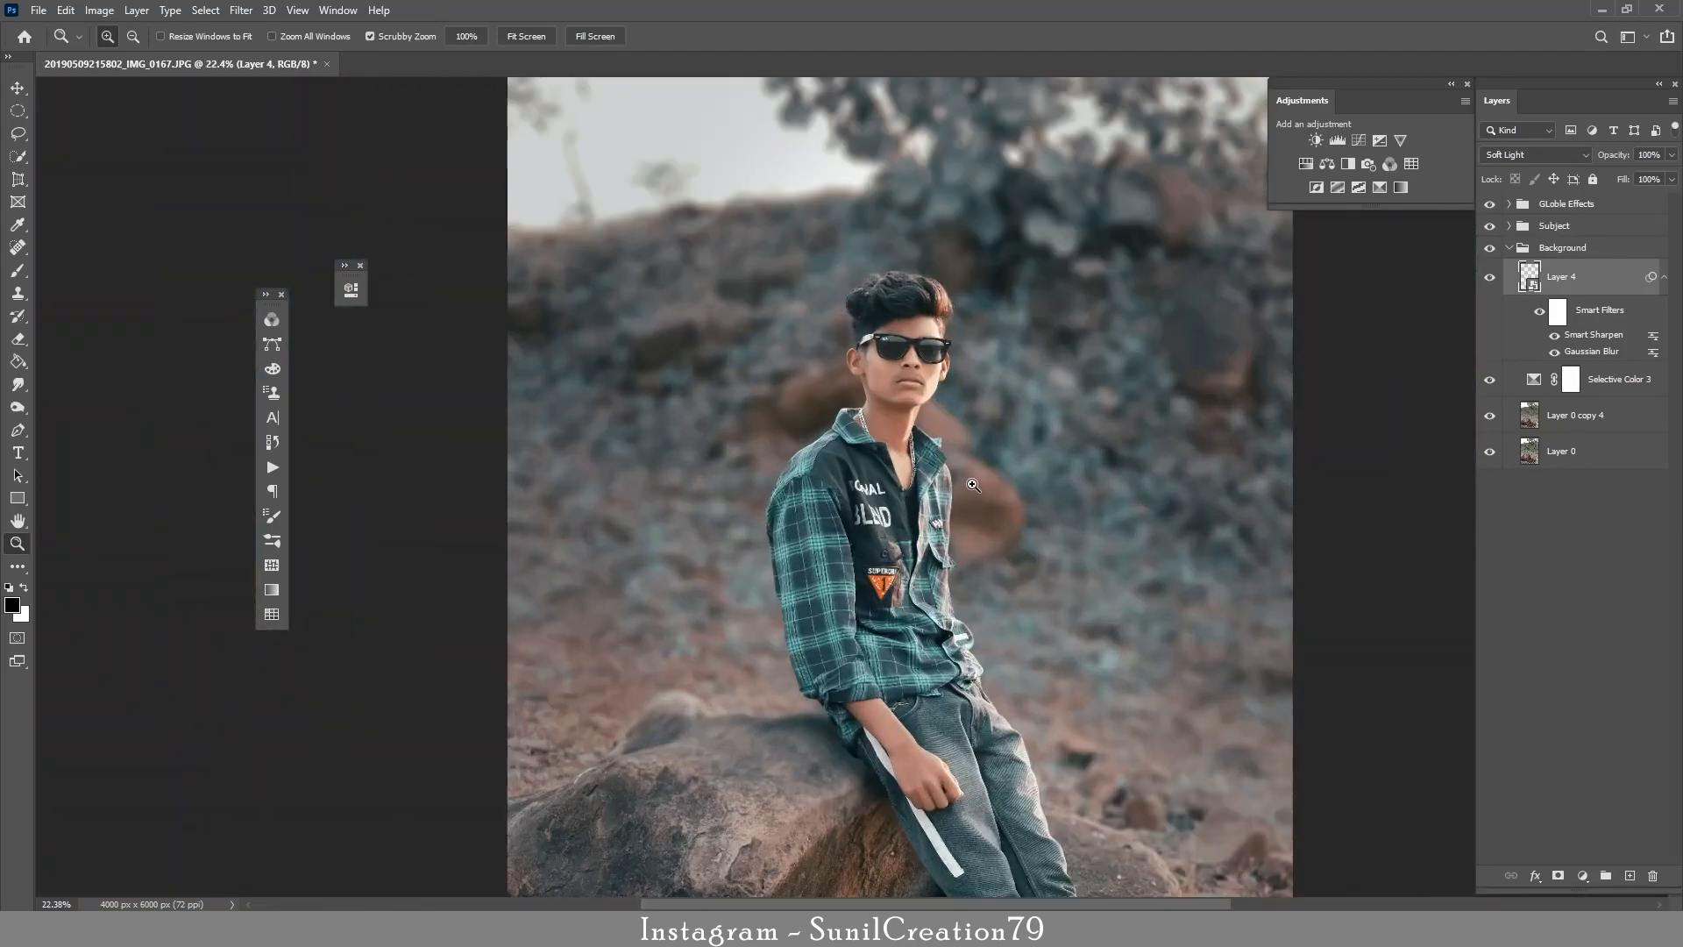
left_click_drag(1005, 408, 1096, 425)
left_click_drag(793, 368, 868, 474)
left_click_drag(666, 694, 792, 614)
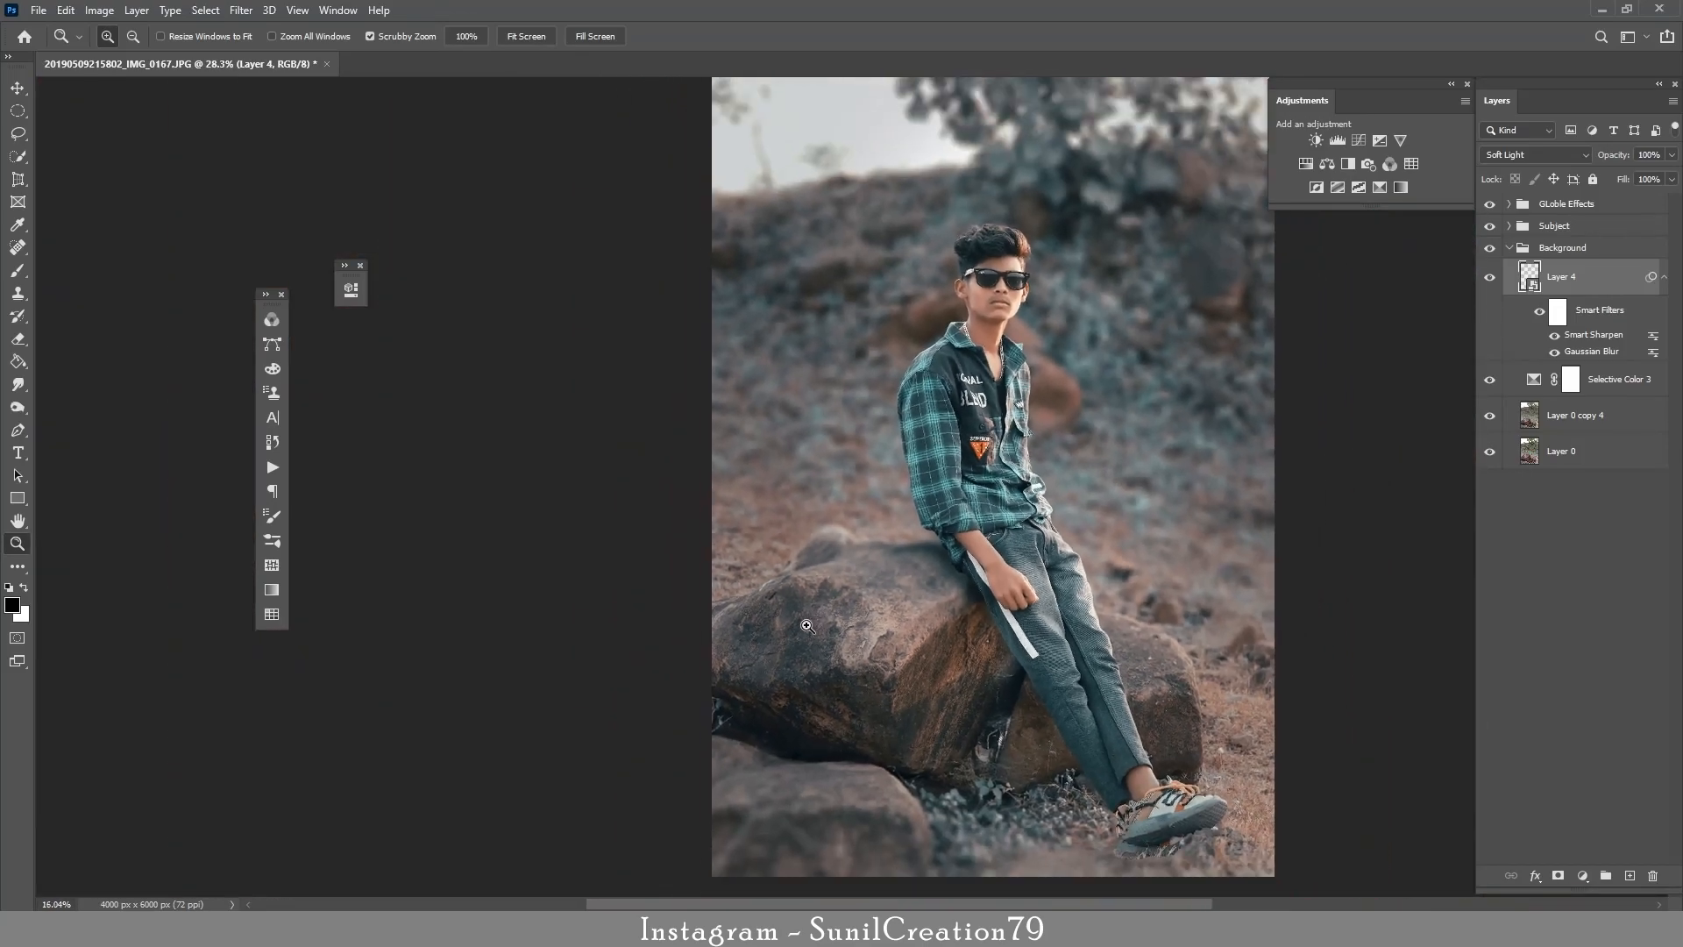
left_click_drag(1166, 838, 1296, 843)
left_click_drag(1123, 743, 1094, 517)
left_click_drag(1100, 561, 1006, 561)
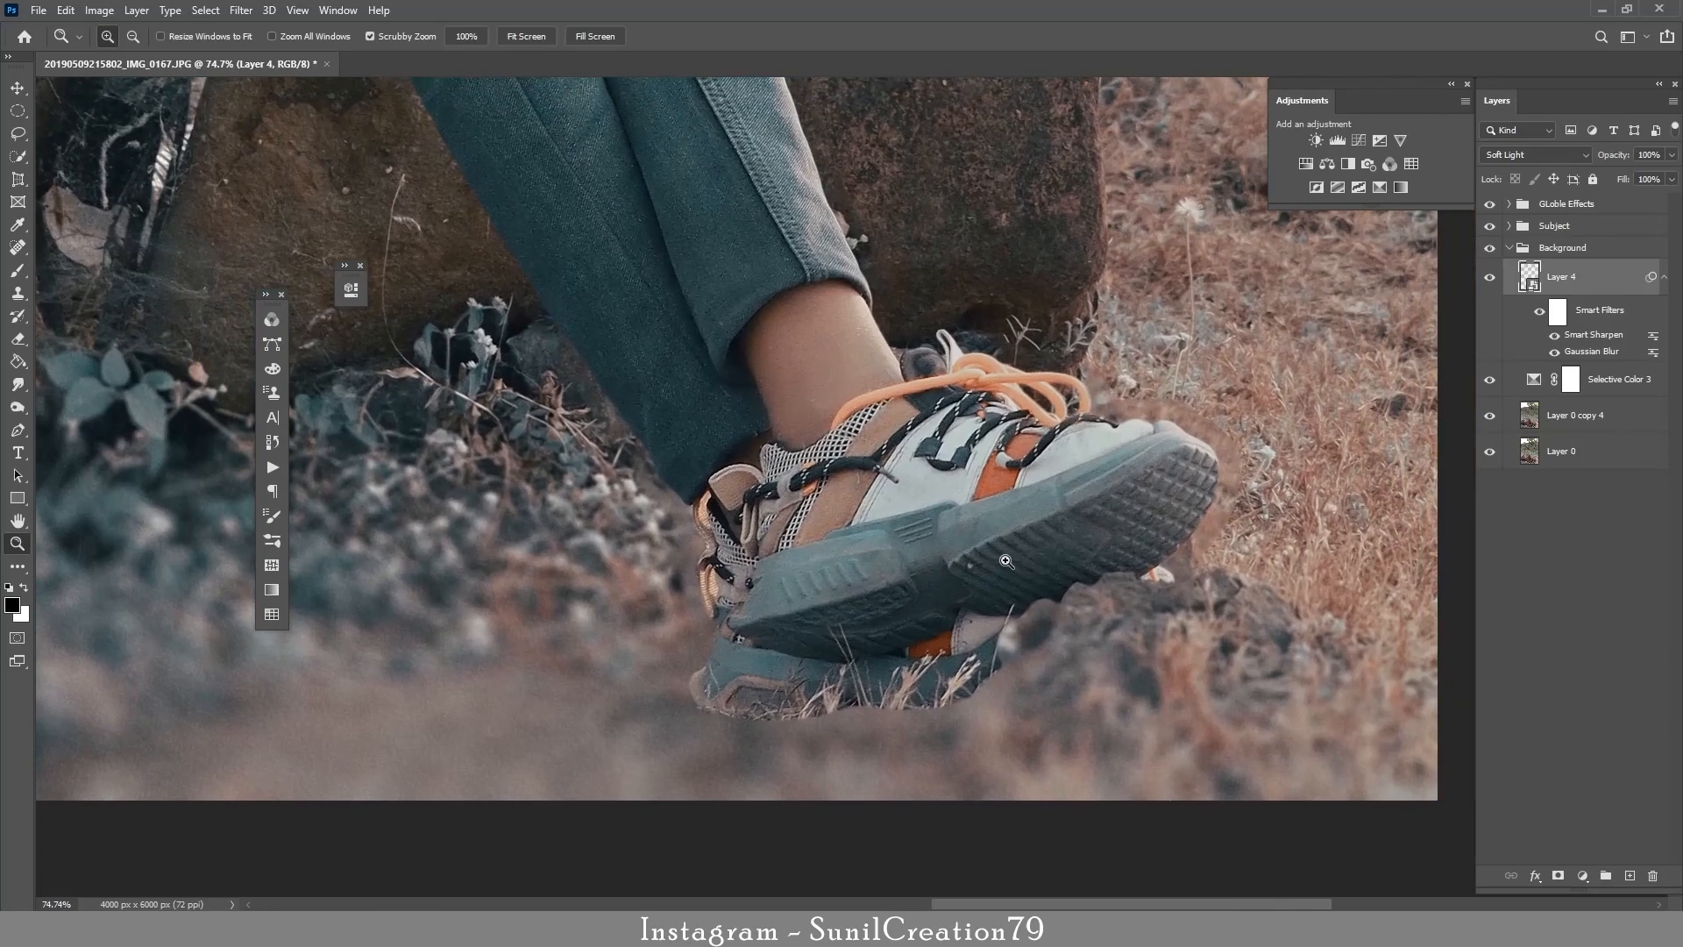
Compare the ground around the shoes with Layer 0 copy 4 hidden and shown, and add a white mask to that layer.
left_click(1534, 420)
left_click(1489, 417)
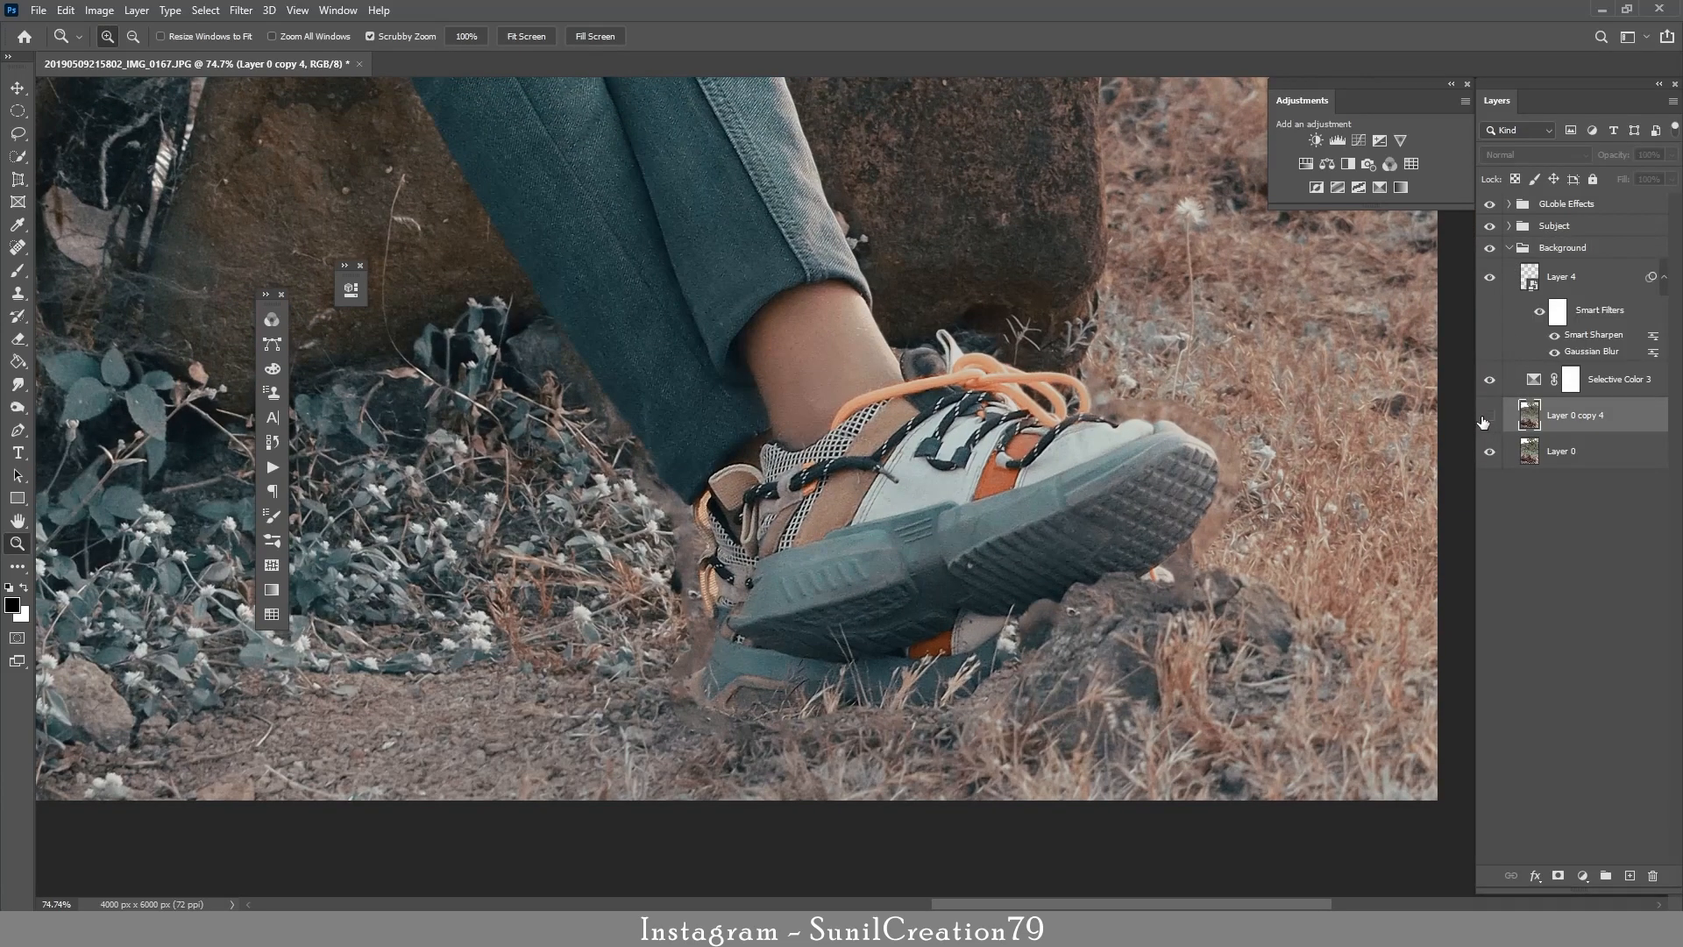
left_click(1489, 417)
left_click(1559, 875)
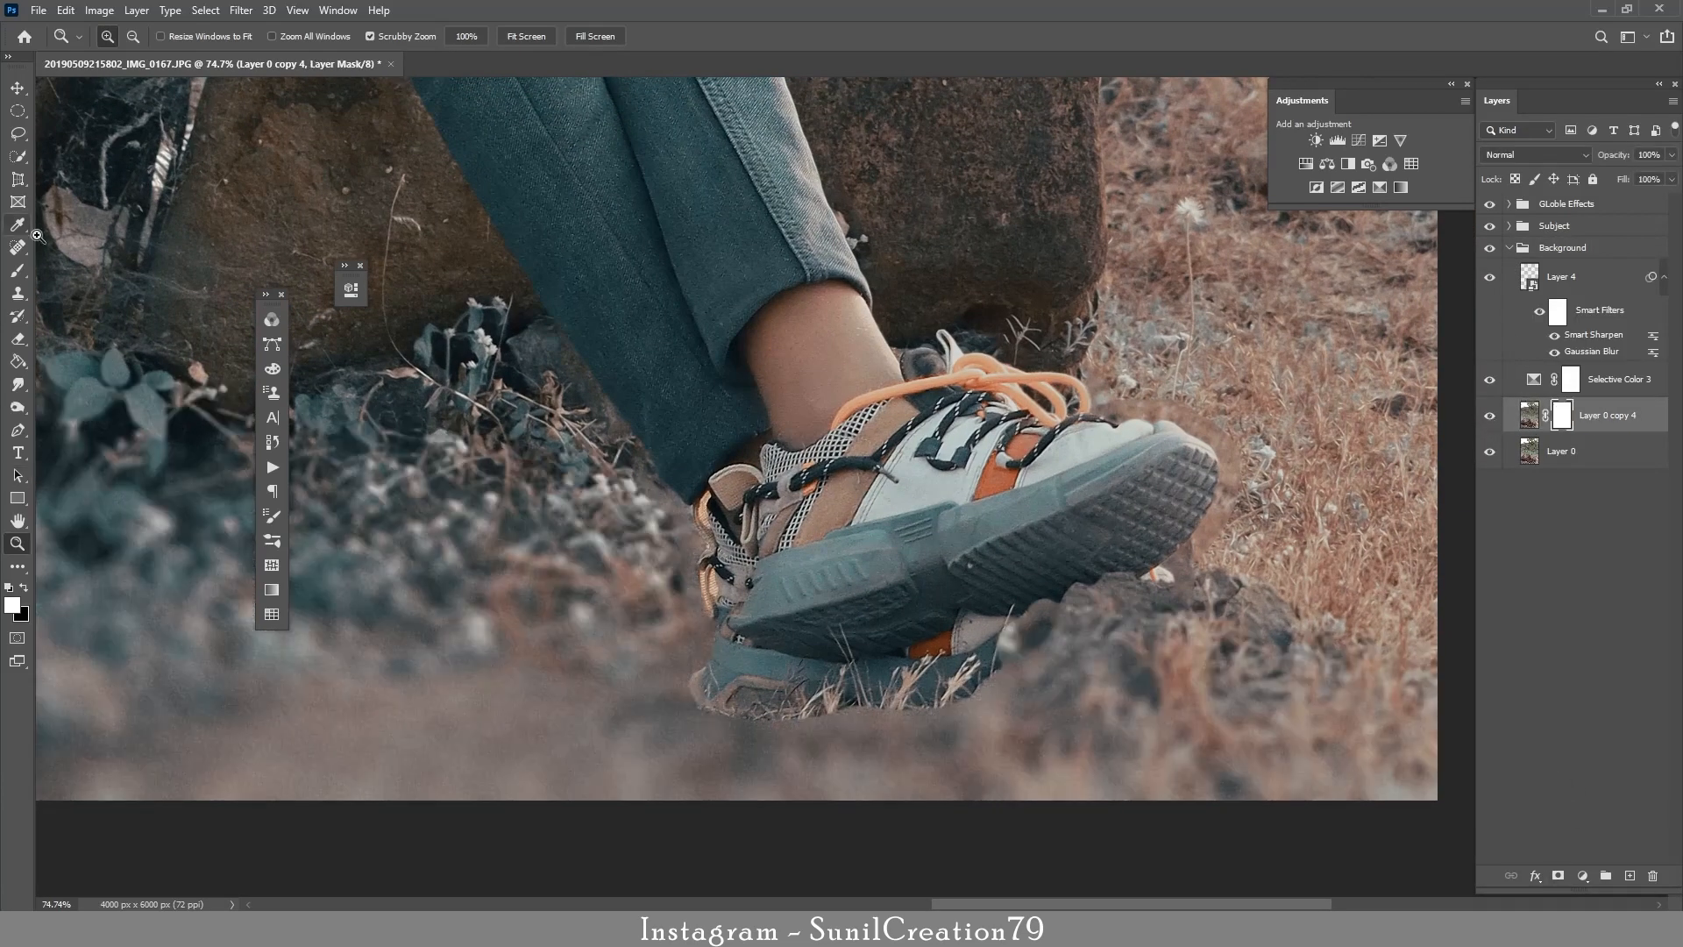
Set up a soft round 100 px brush with 0% hardness and 50% flow for painting the mask.
key("b")
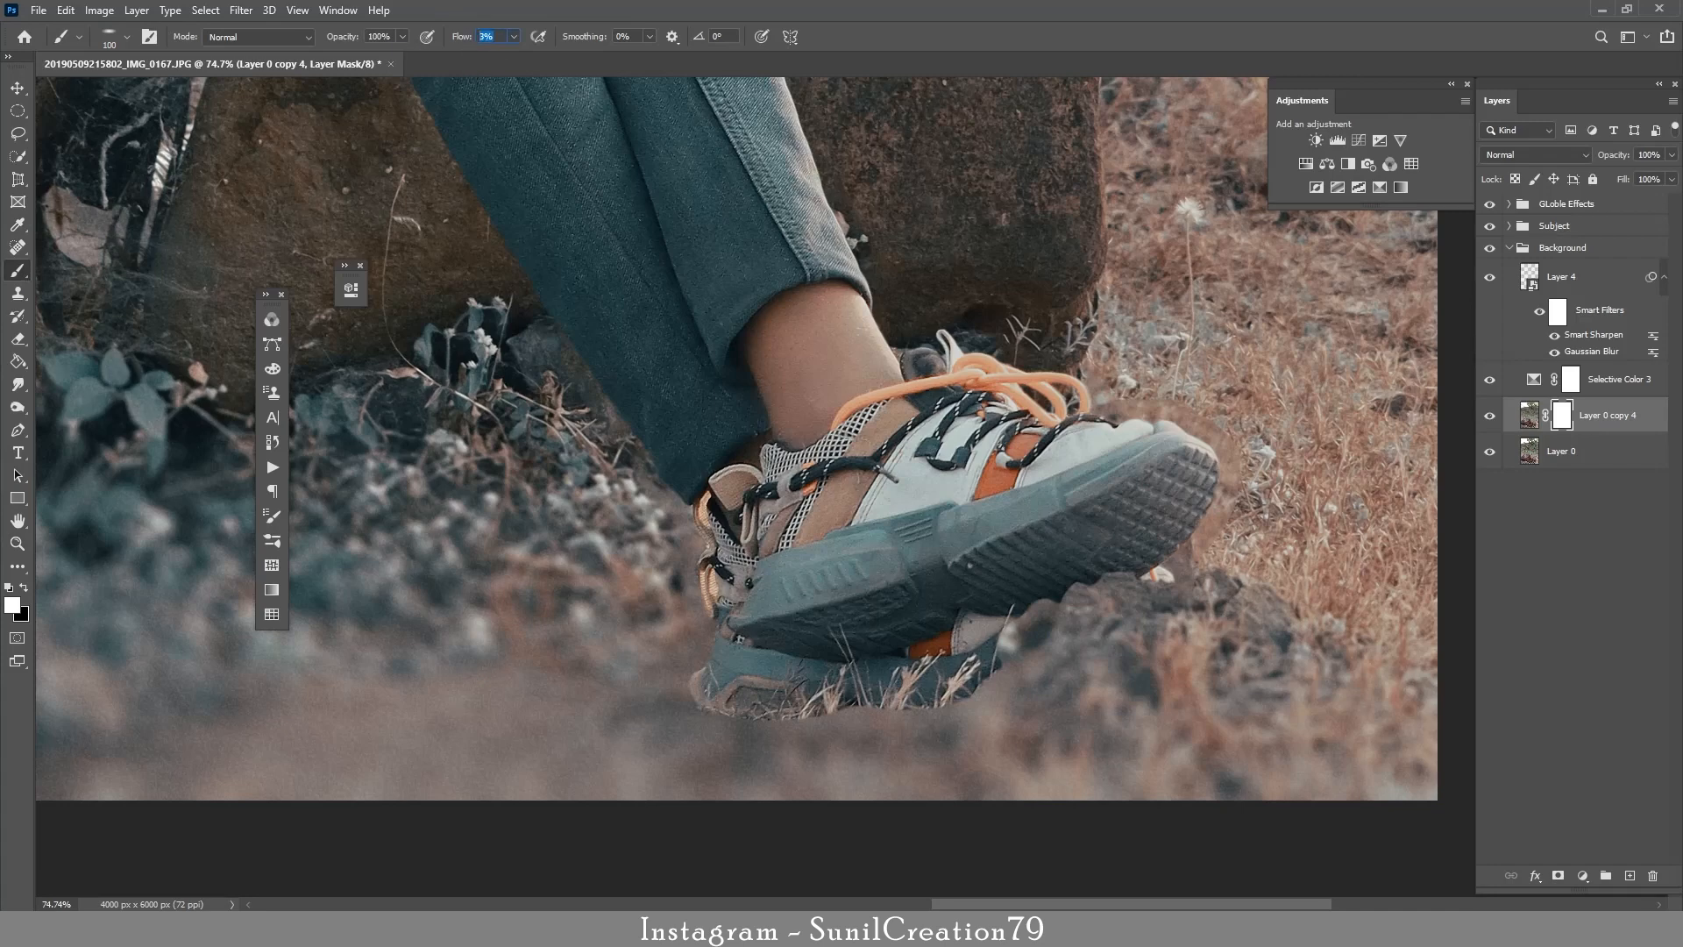
type("50")
left_click(127, 37)
left_click(149, 37)
left_click_drag(441, 534, 572, 314)
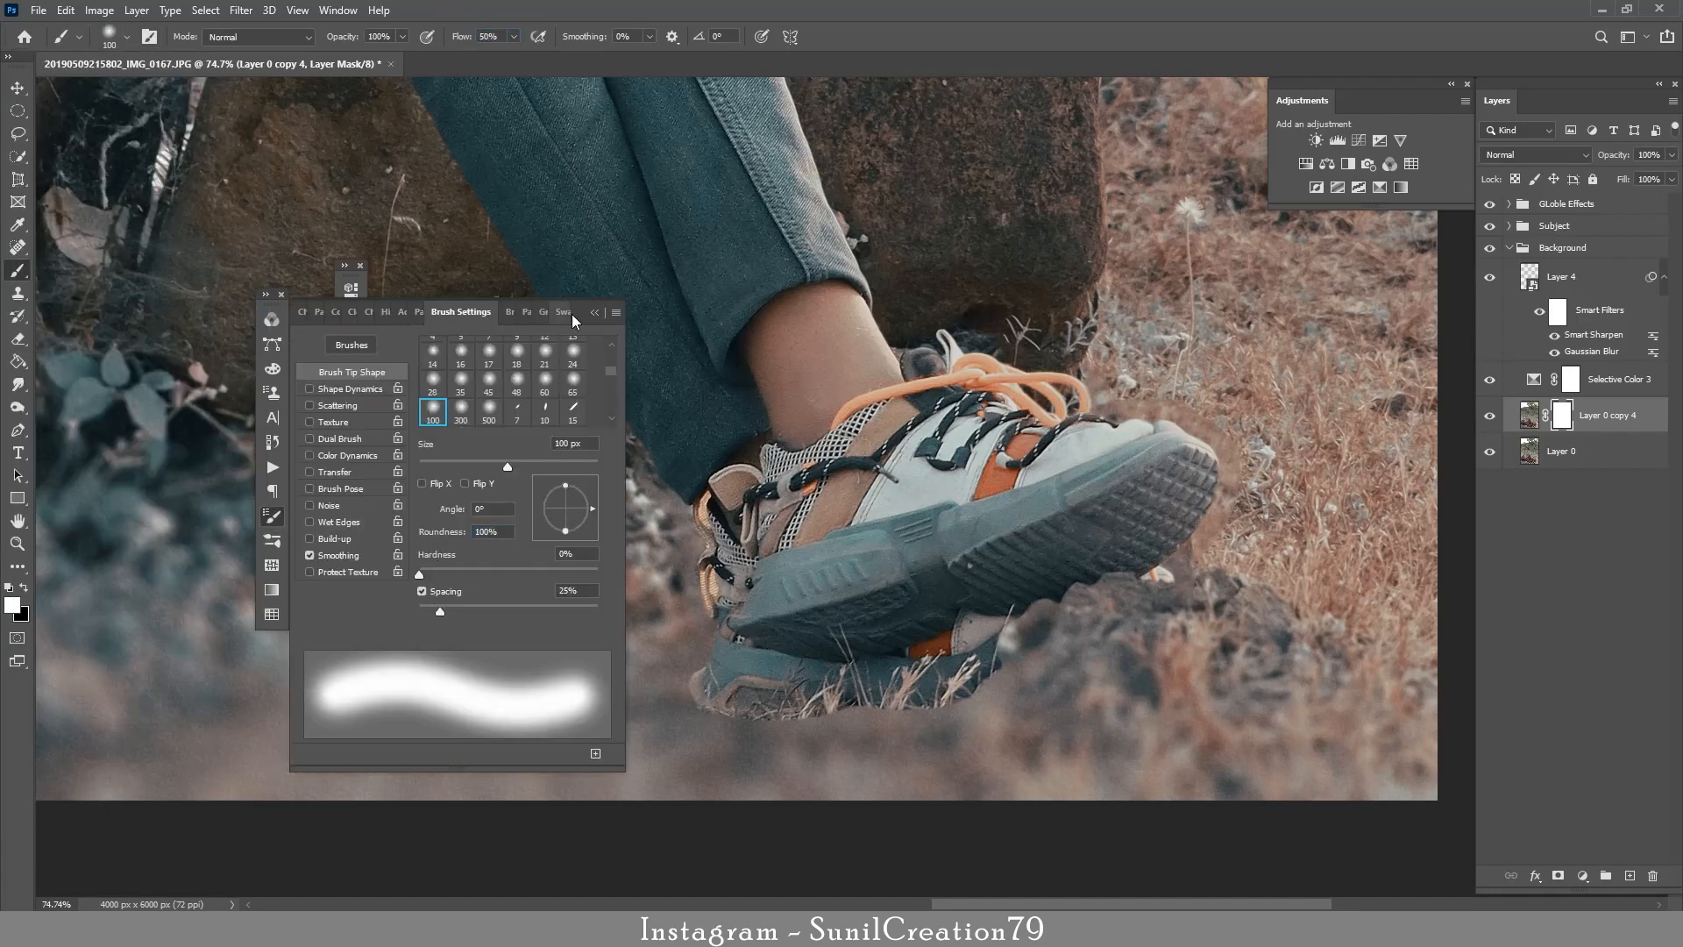
left_click(594, 313)
Paint black with a 175 px brush on the Layer 0 copy 4 mask to restore sharp ground beneath the shoes.
key("x")
key("bracketright")
key("bracketright")
key("bracketright")
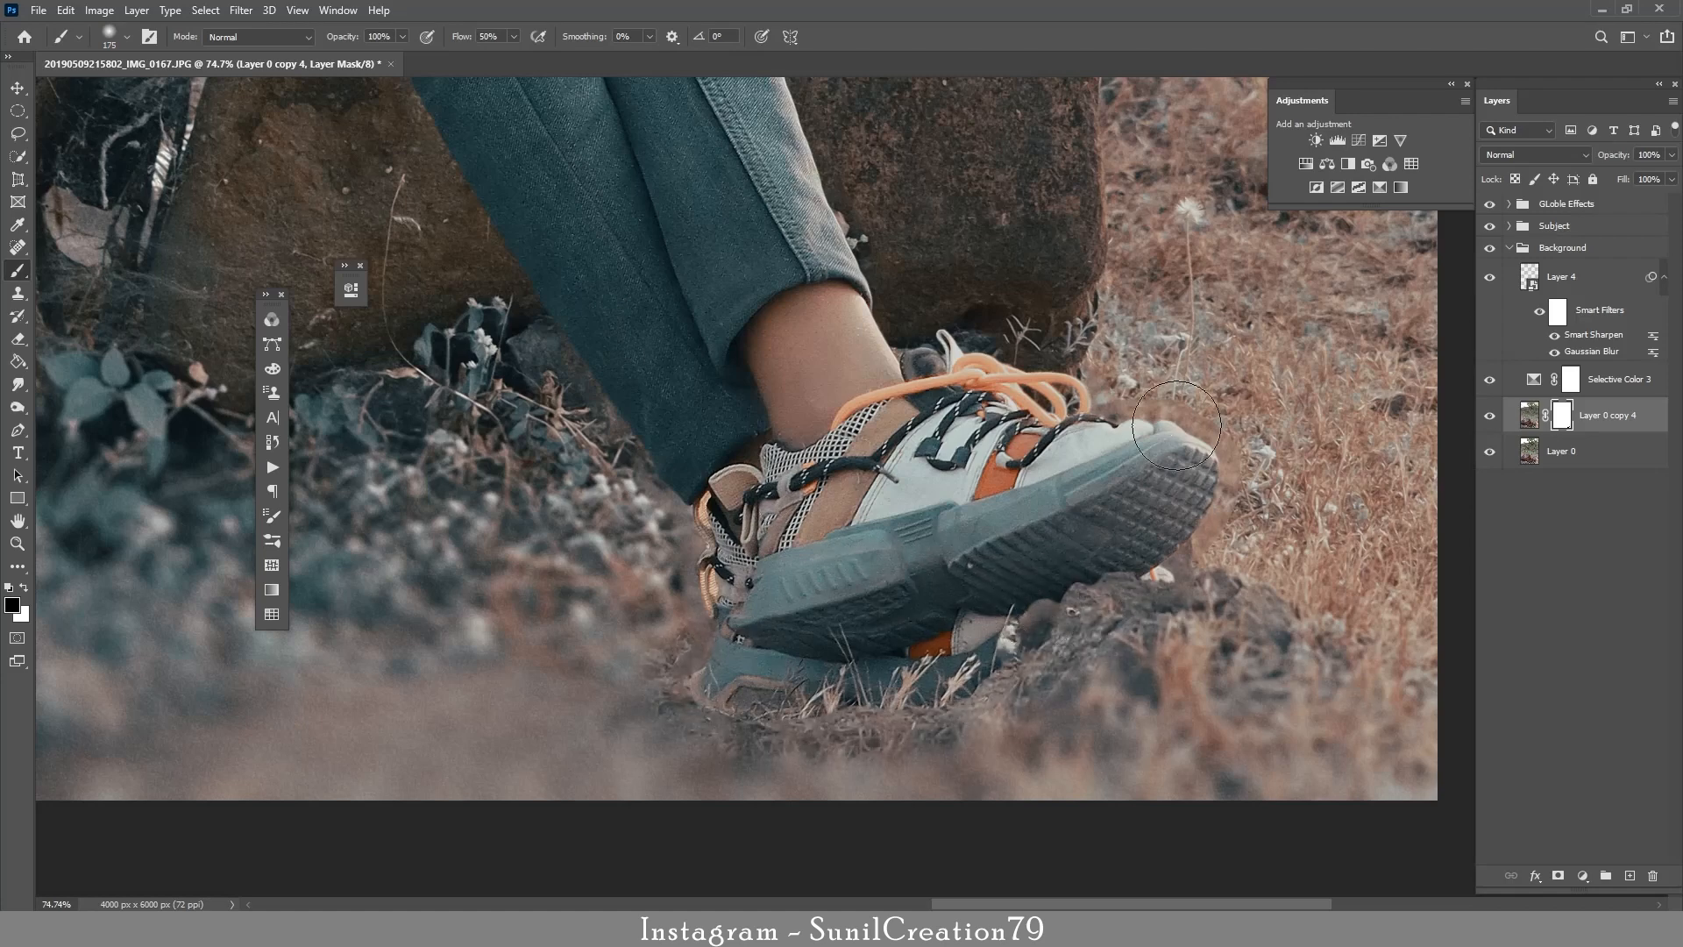
Mask the blur beside the shoes and trouser leg with a smaller brush at 100% flow, checking Layer 0 copy 4 and the Subject group's visibility.
key("bracketleft")
key("bracketleft")
key("bracketleft")
key("bracketleft")
left_click(1489, 417)
left_click(1490, 228)
left_click(1489, 226)
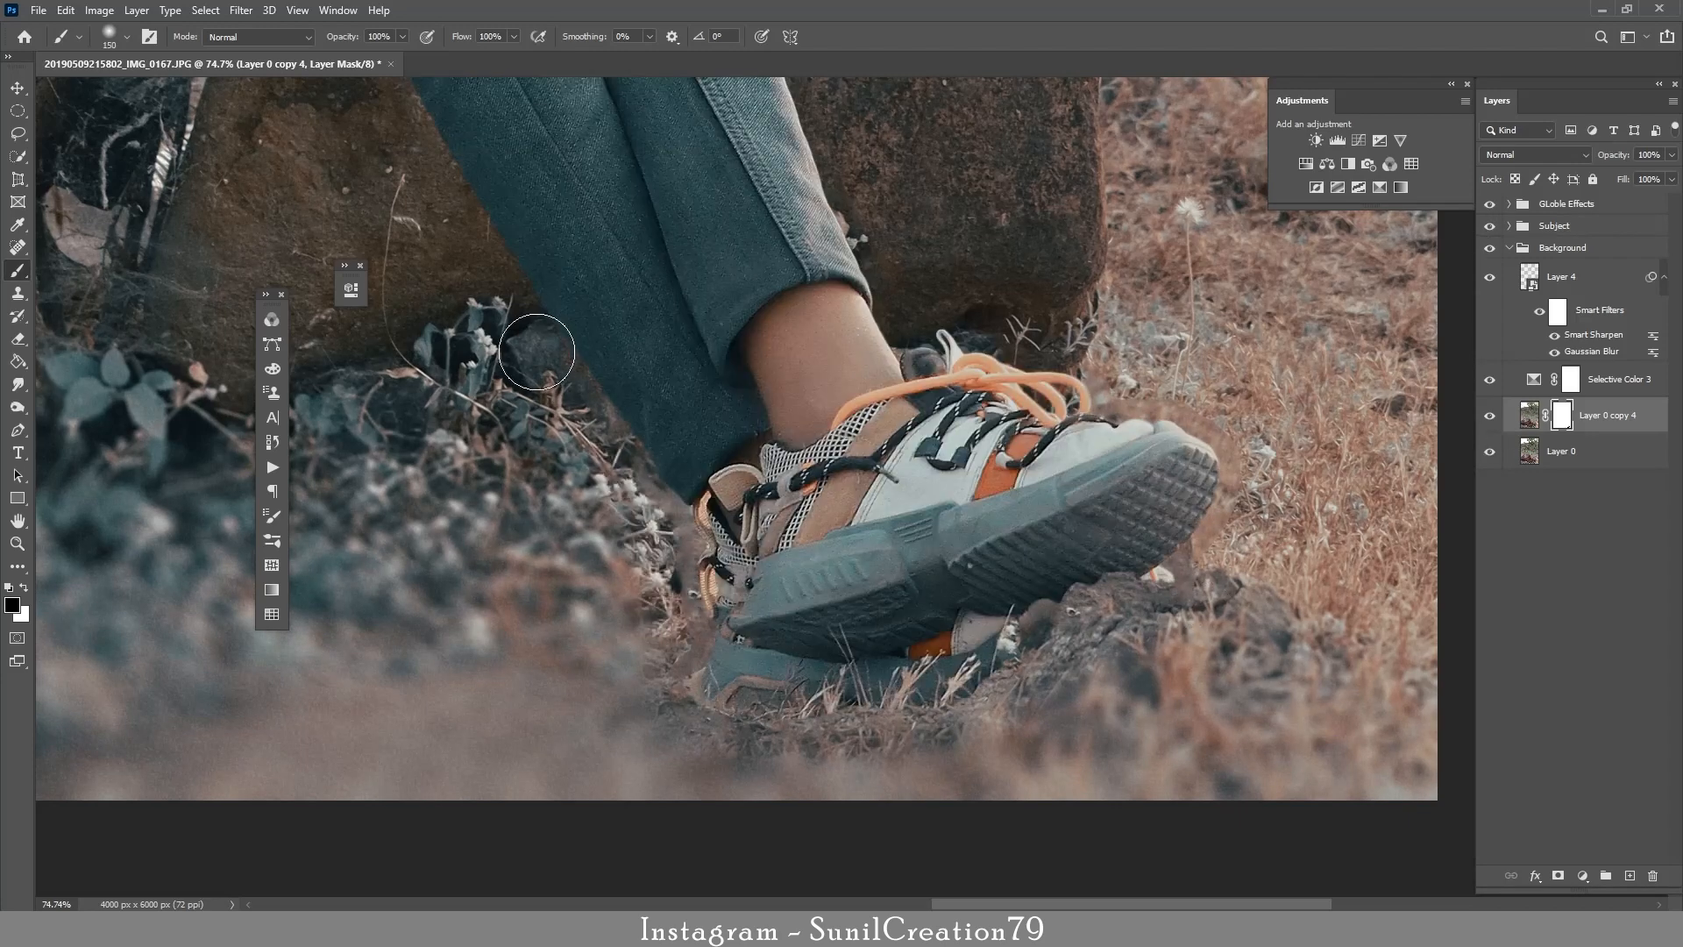
Enlarge the brush to 600 px and paint black on the mask to widen the sharp ground area around the feet.
key("bracketright")
key("bracketright")
key("bracketright")
key("bracketright")
key("bracketright")
key("bracketright")
key("bracketright")
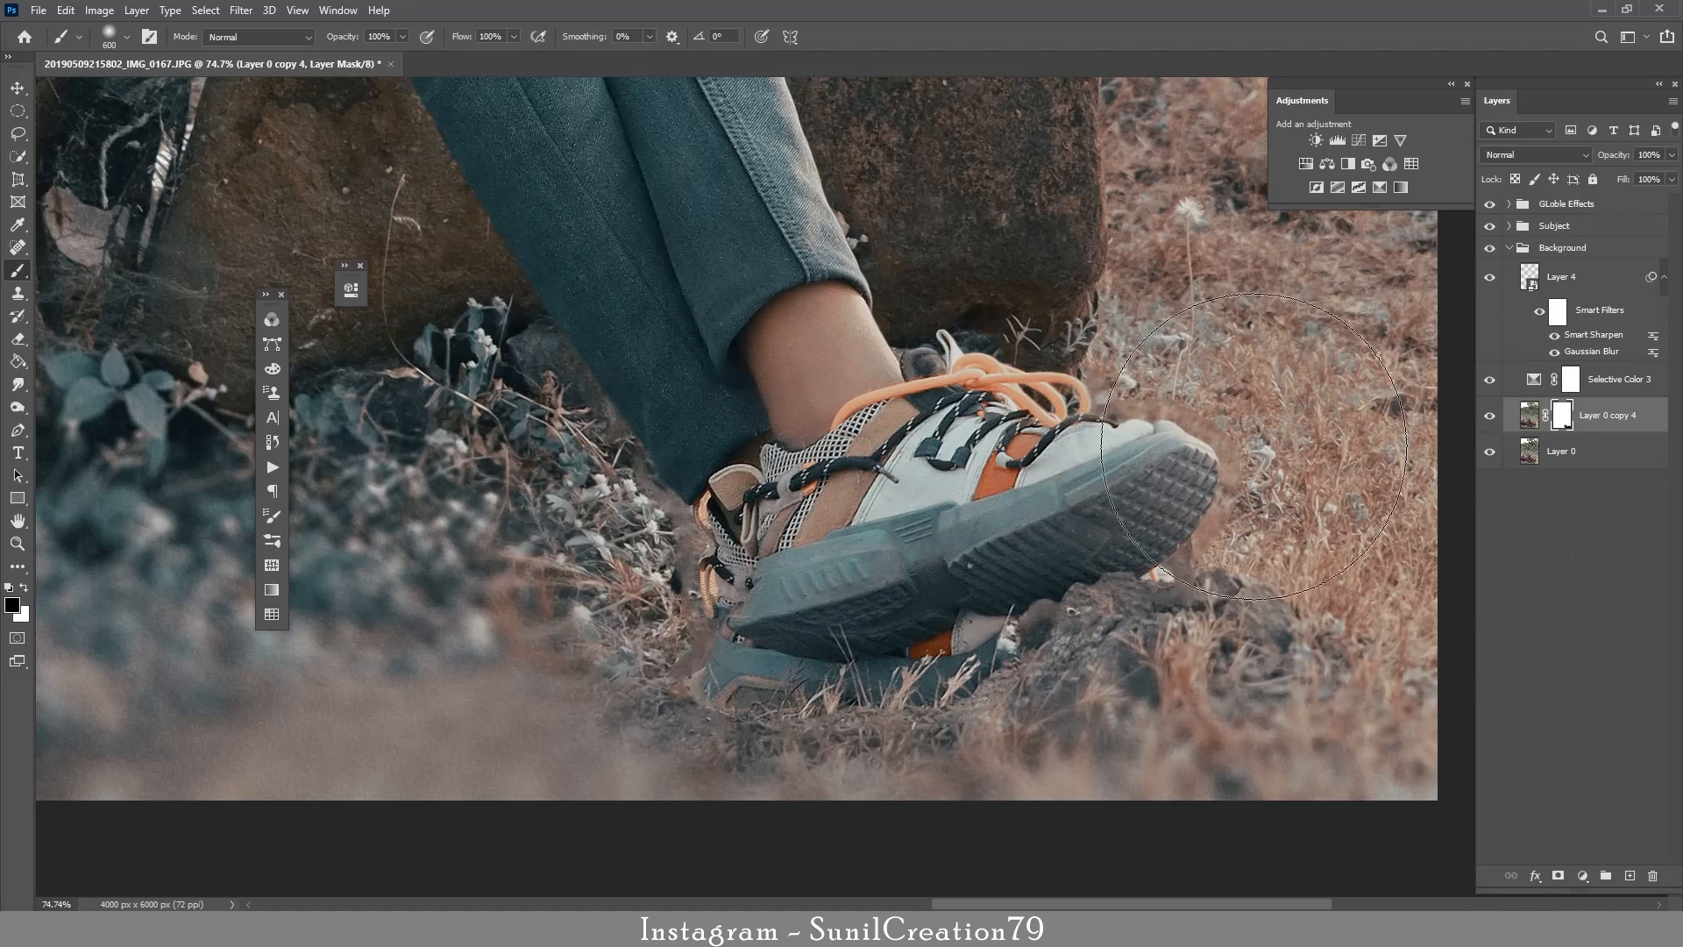
Clone sampled grass over the fringe around the shoes with the Clone Stamp, switching from Layer 0 copy 4 to Layer 0.
left_click(1528, 420)
left_click(17, 295)
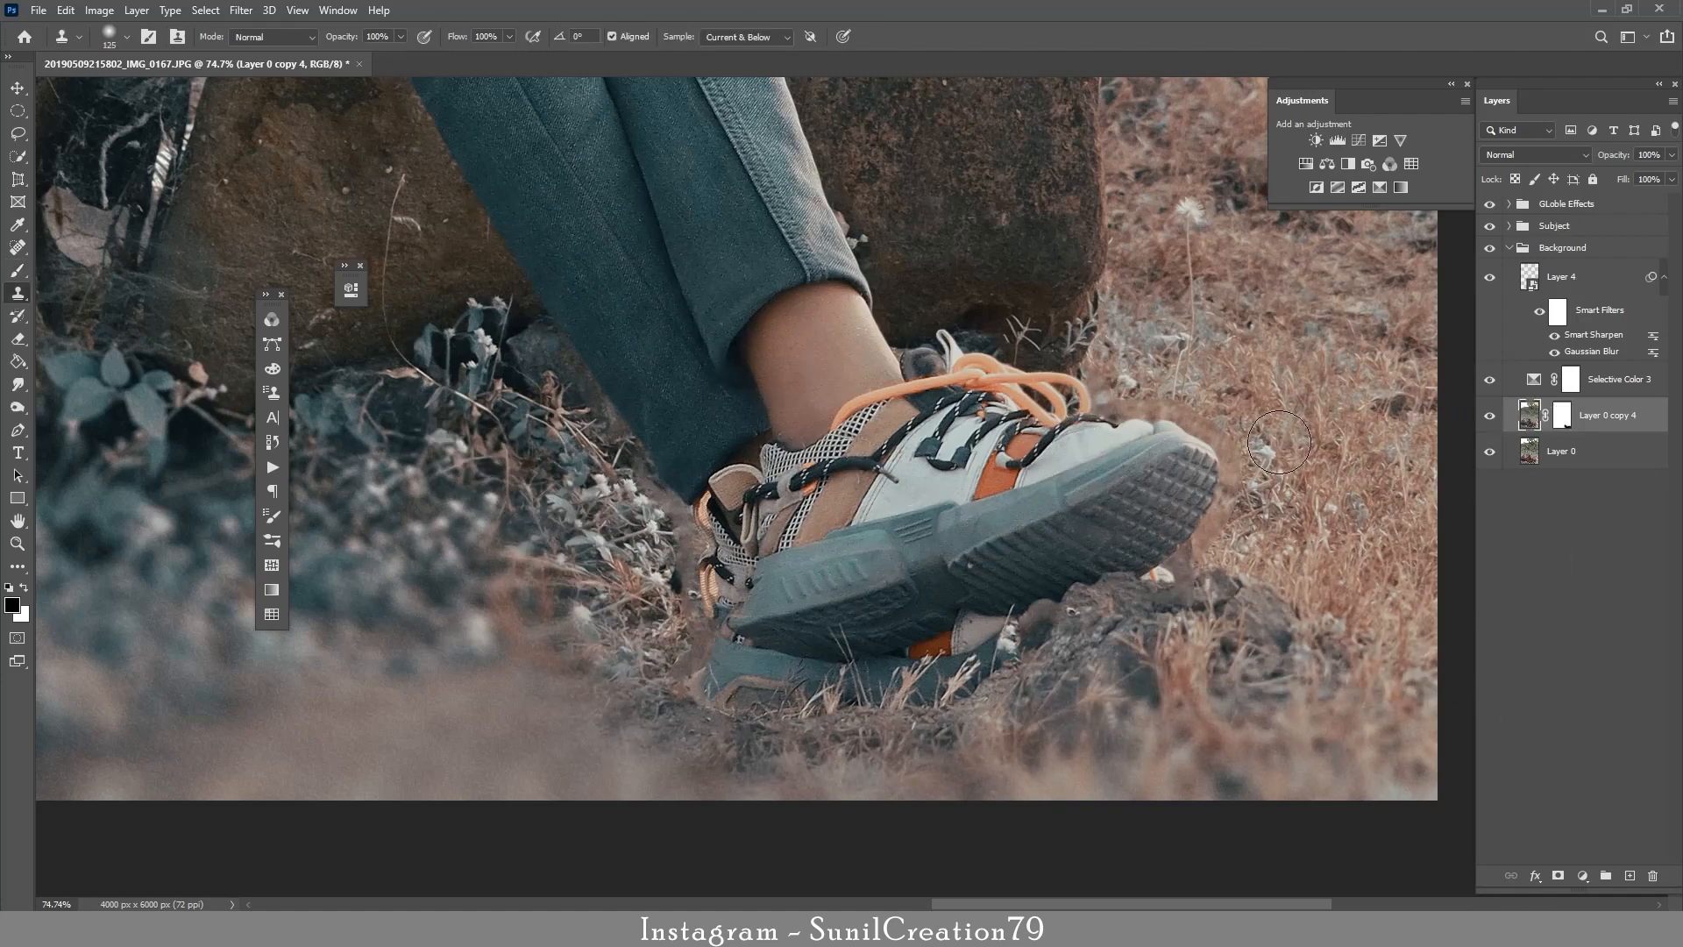
left_click(1292, 537, "alt")
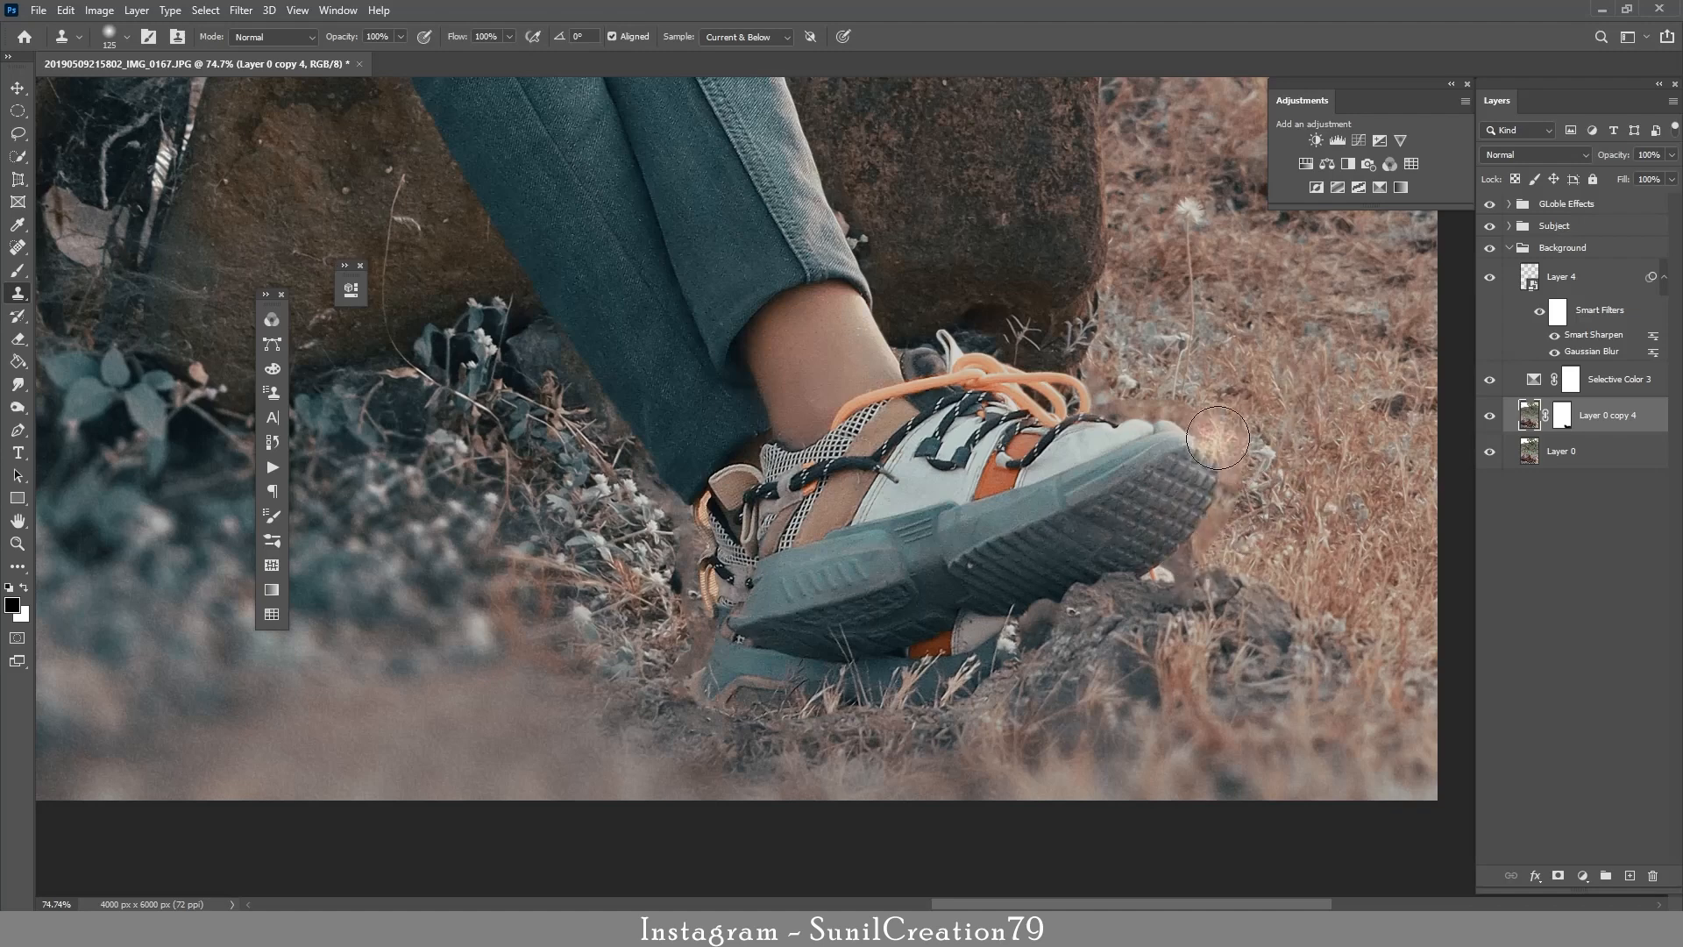
left_click(1489, 451)
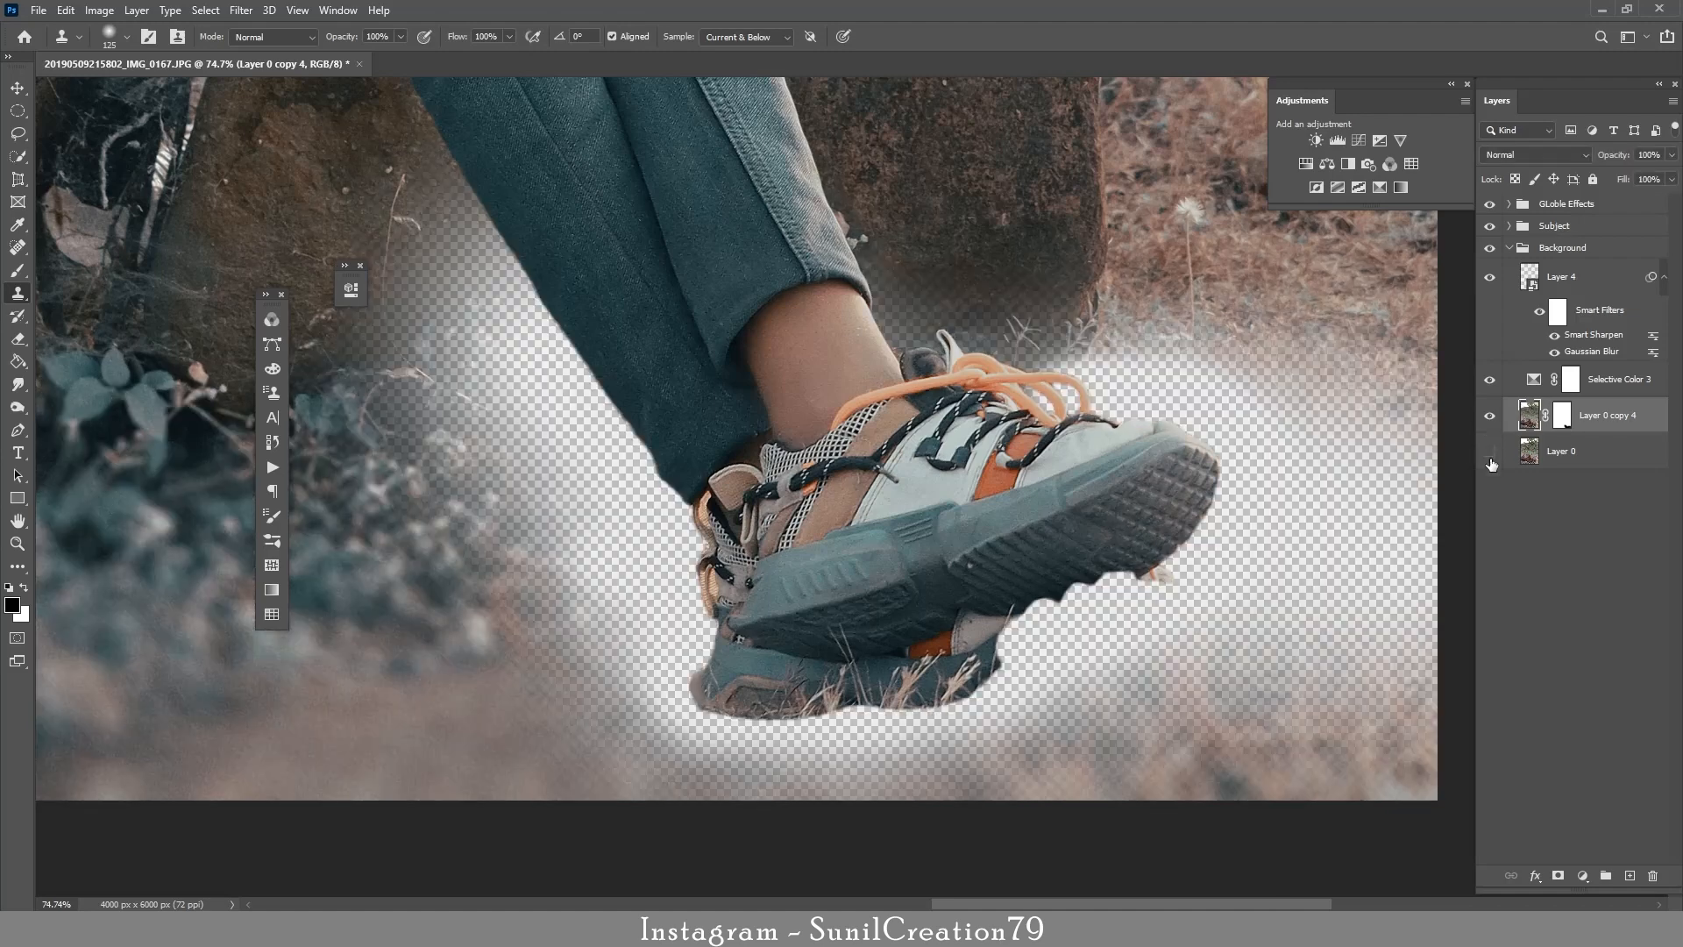
left_click(1490, 451)
left_click(1560, 452)
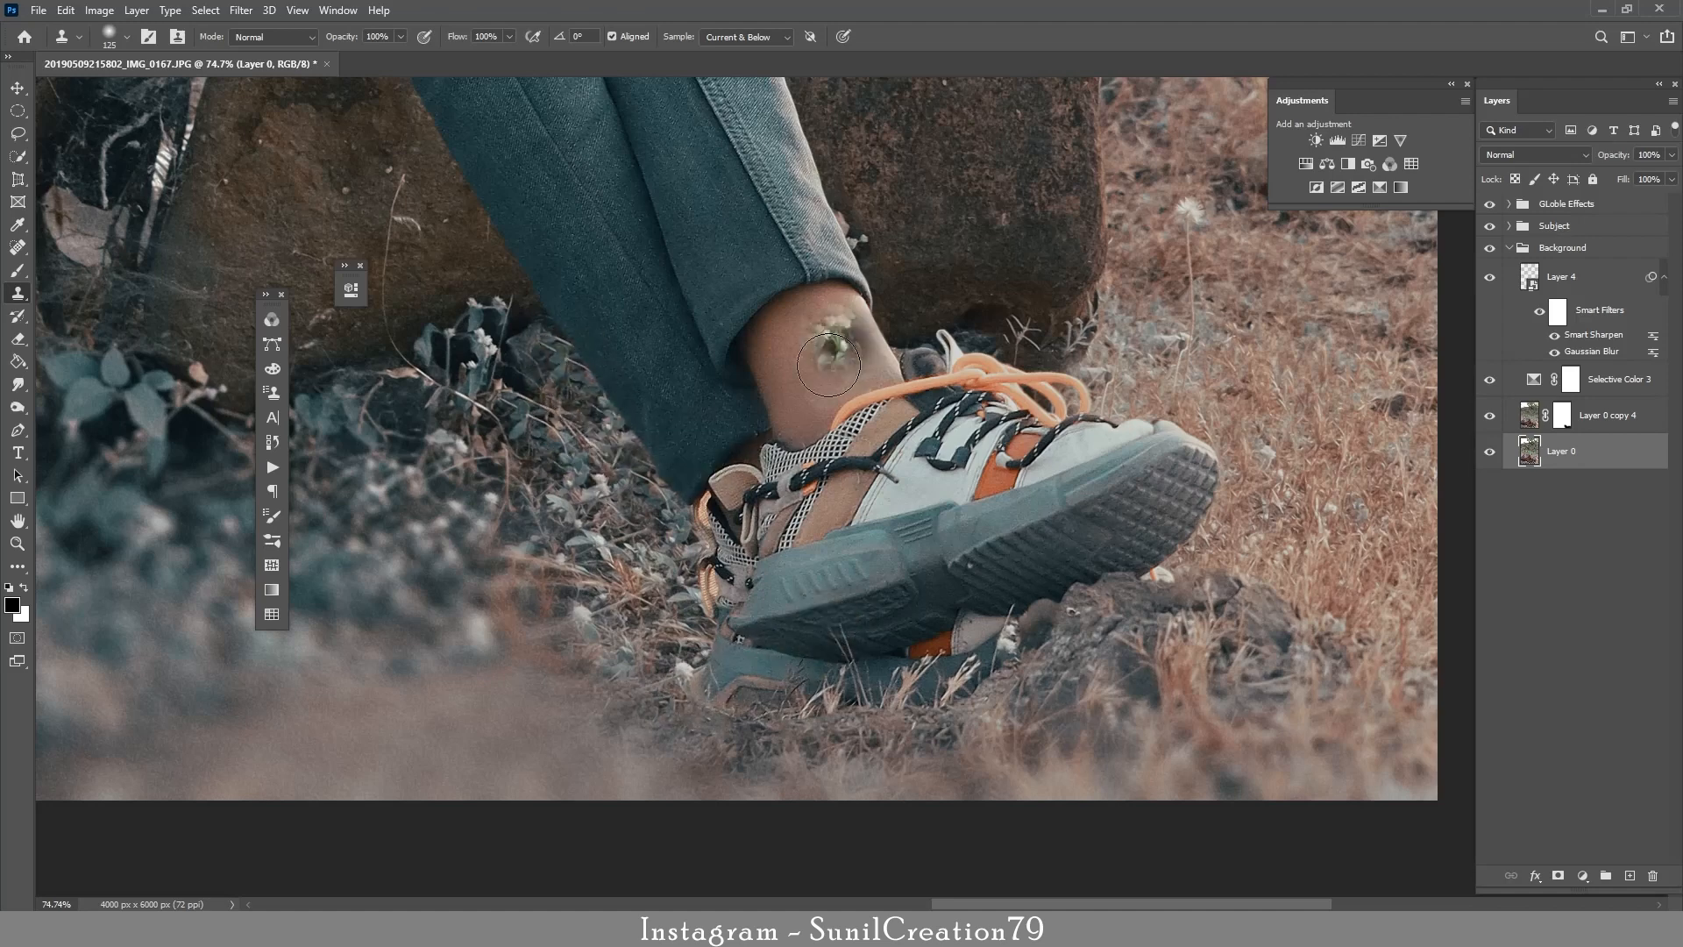
Collapse the Background group and review the retouch across the whole photo and on the subject up close.
key("z")
mouse_move(933, 362)
left_mouse_down()
mouse_move(796, 282)
mouse_move(869, 393)
mouse_move(1087, 390)
left_mouse_up()
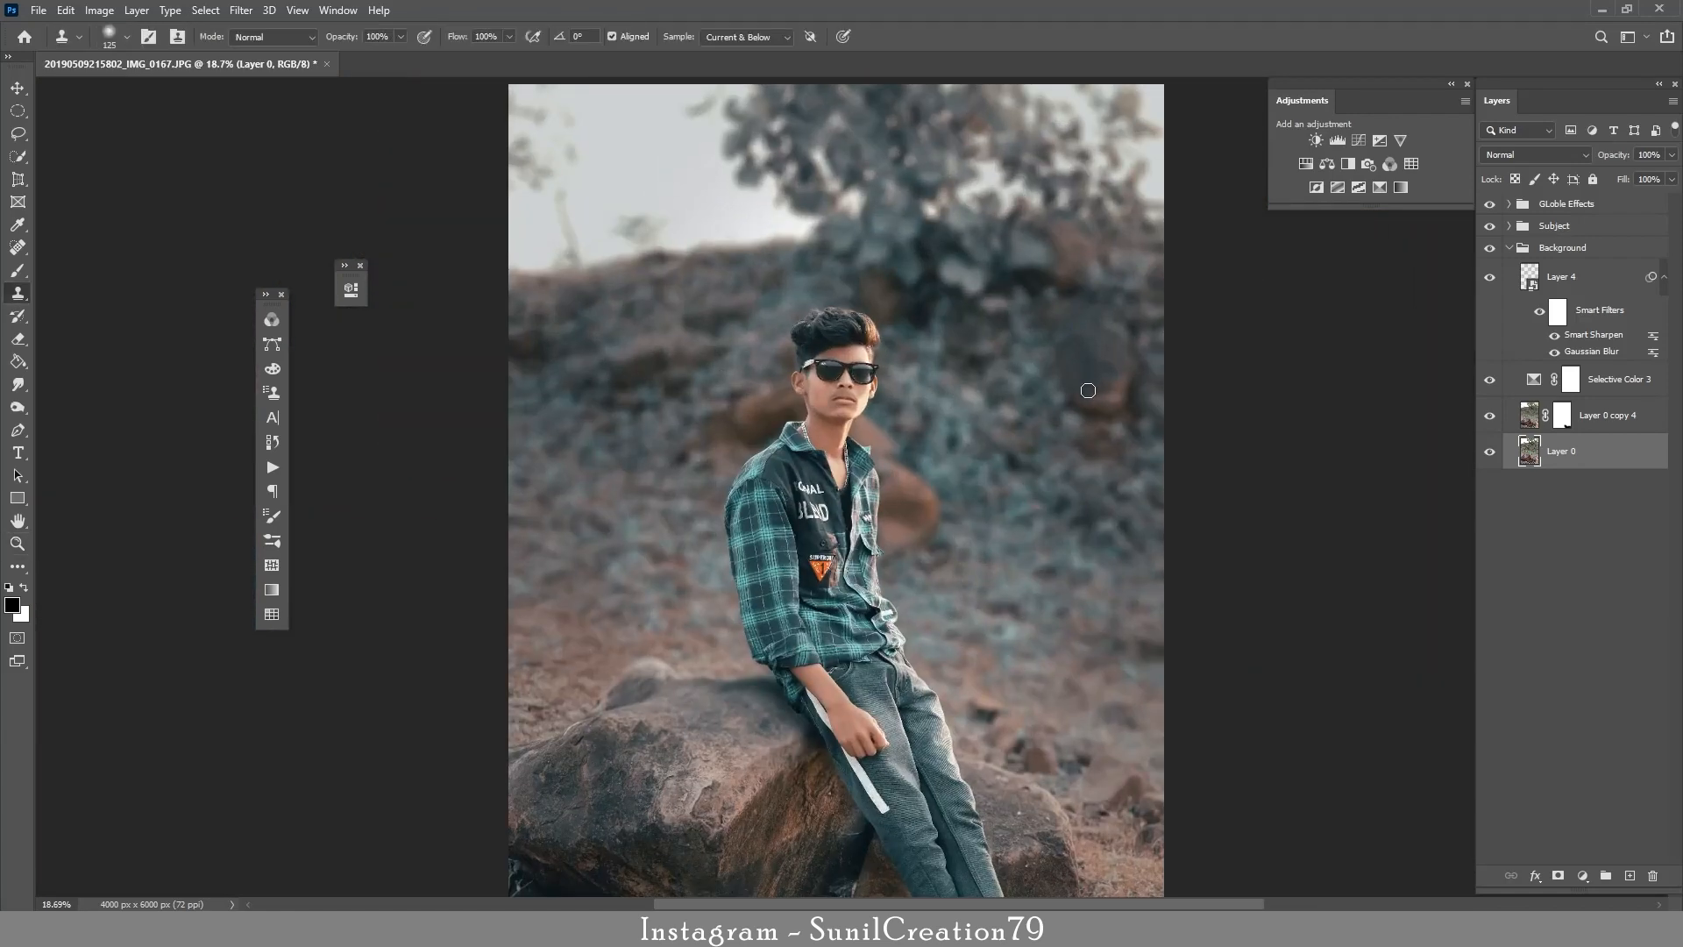
left_click(1508, 247)
key("z")
left_click_drag(946, 356, 1032, 380)
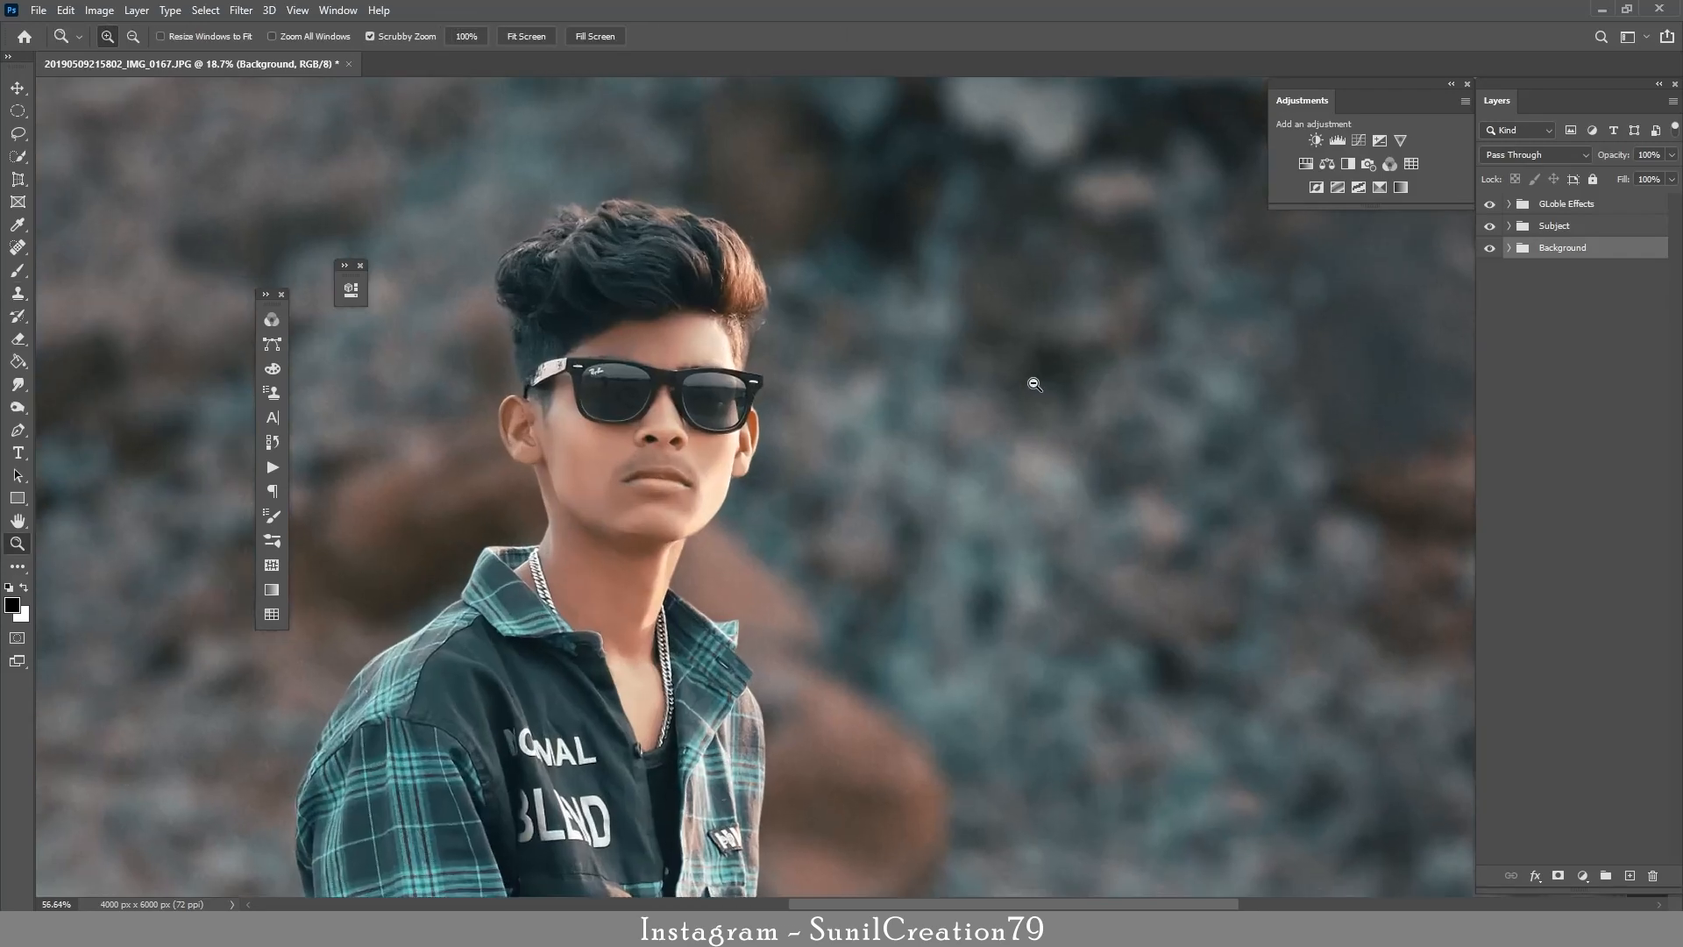